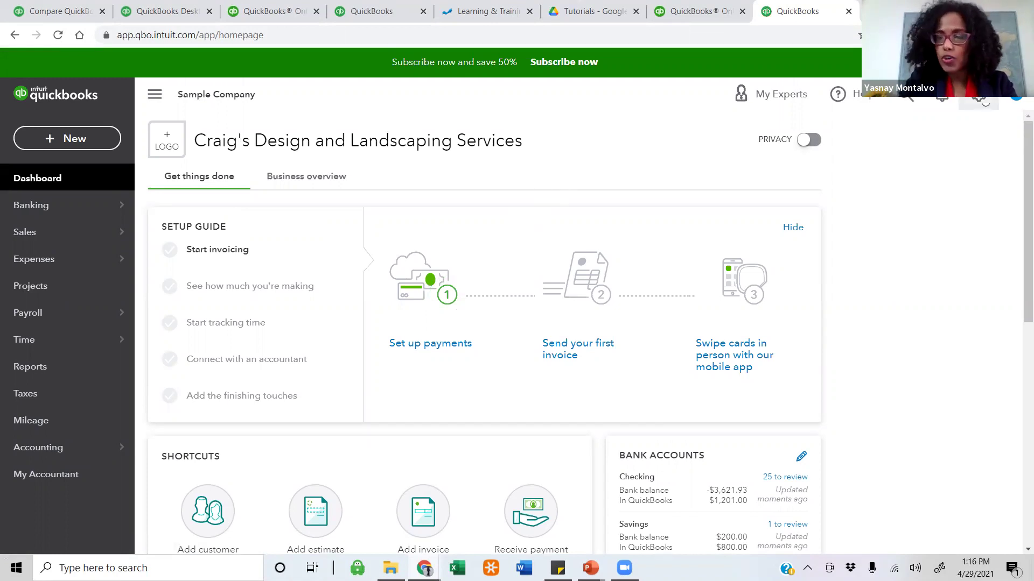
Open the company's account settings and review the company type, available tax forms, contact info and address sections.
left_click(984, 101)
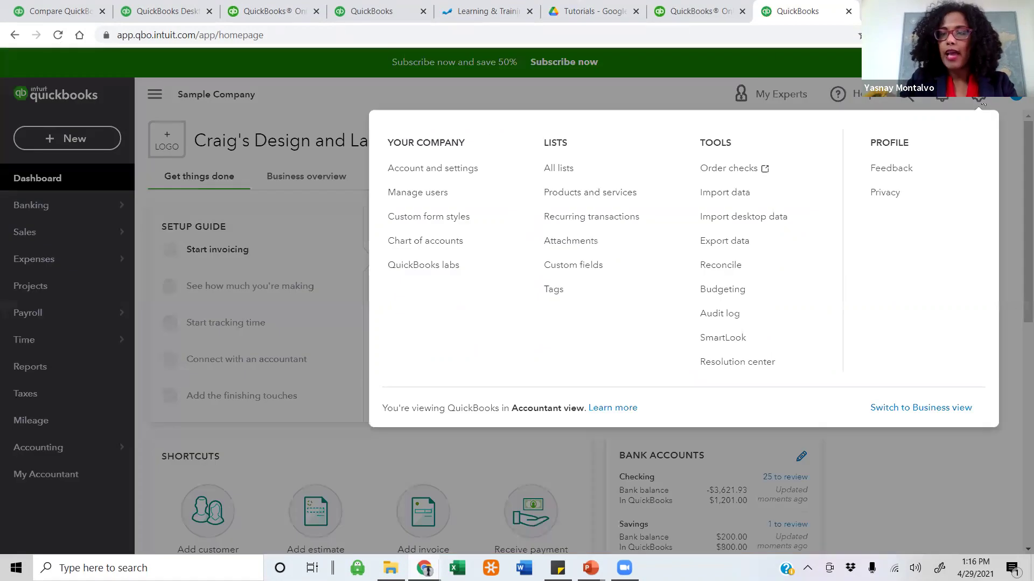
left_click(421, 172)
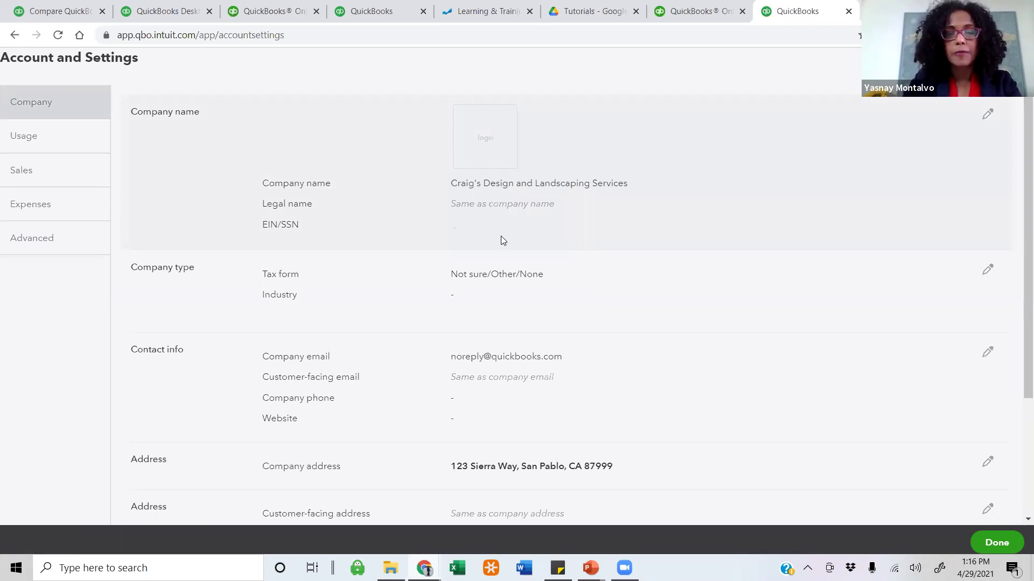
scroll(499, 280, "down", 1)
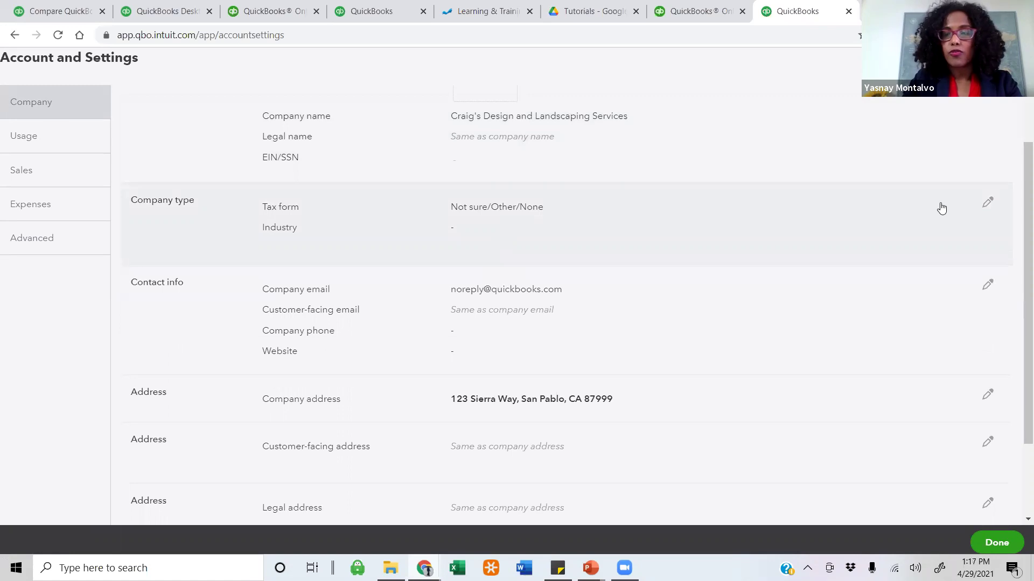
left_click(985, 205)
left_click(565, 212)
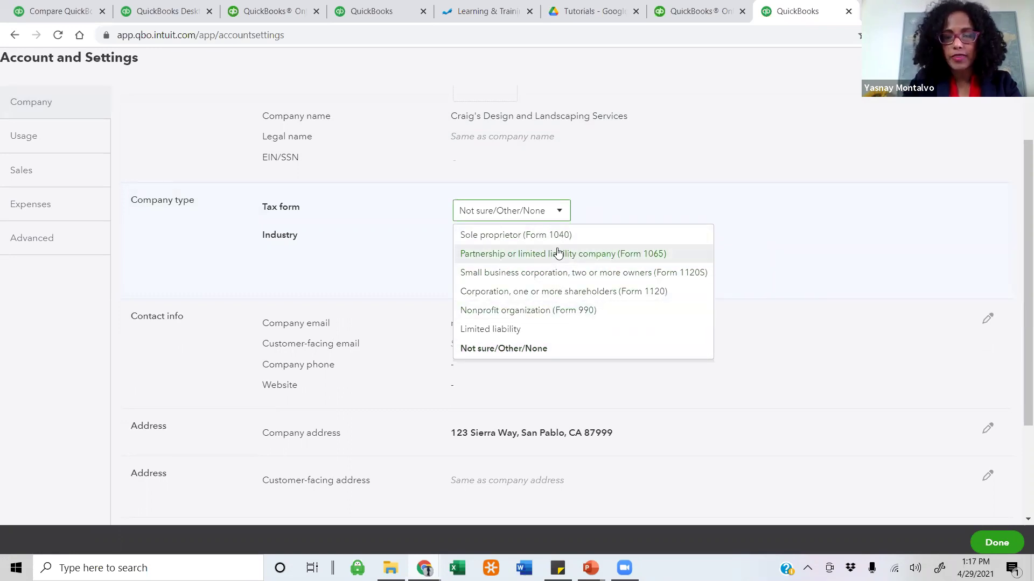
left_click(690, 215)
scroll(640, 244, "down", 1)
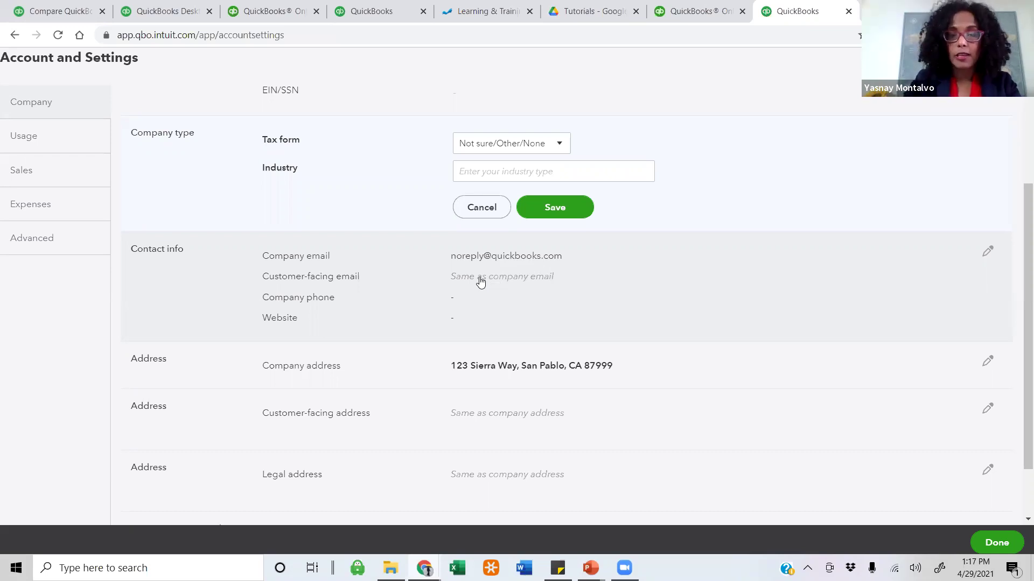
scroll(481, 281, "down", 2)
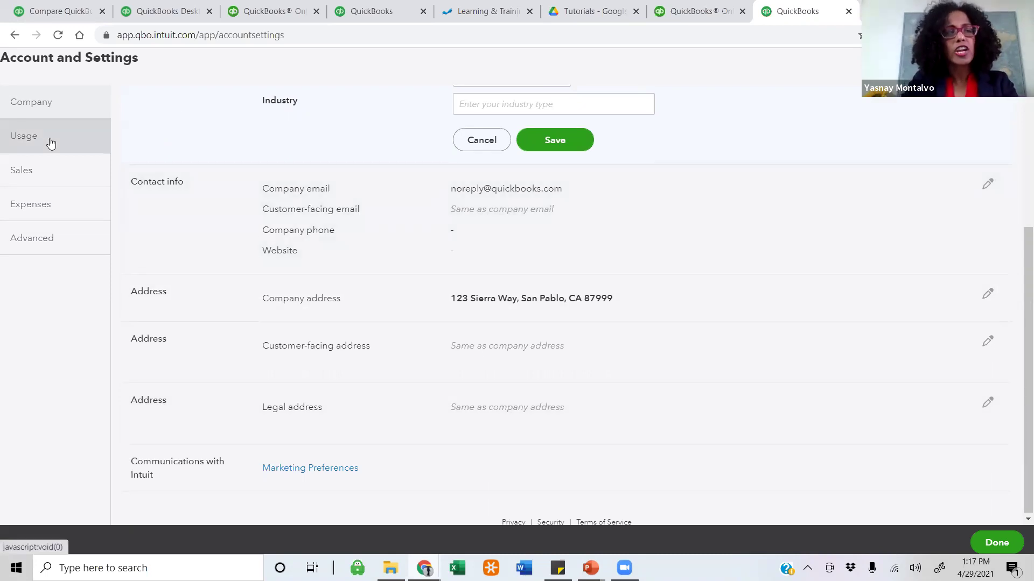
Review the plan's usage limits for billable users, chart of accounts and tag groups.
left_click(24, 137)
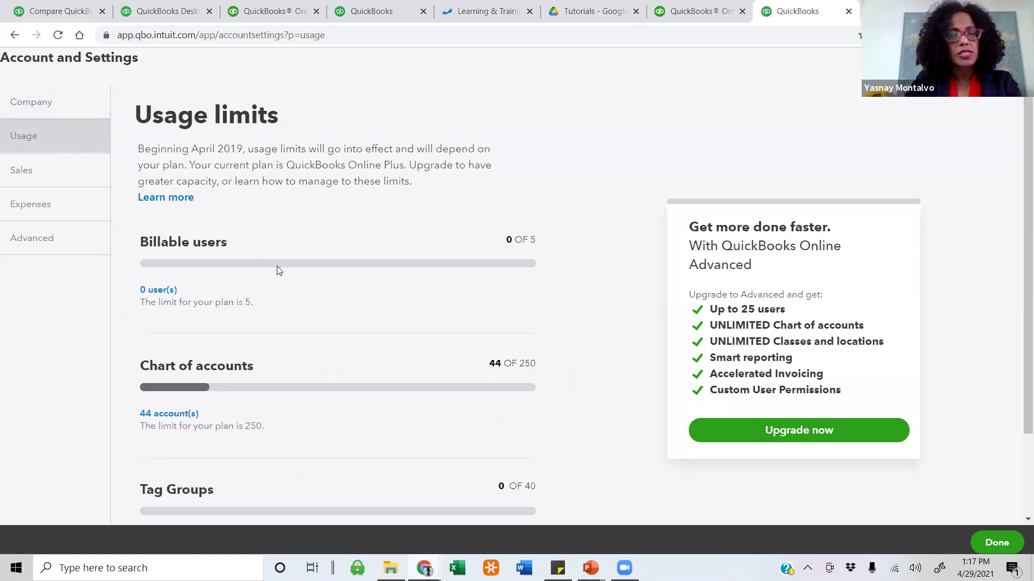
scroll(277, 265, "down", 1)
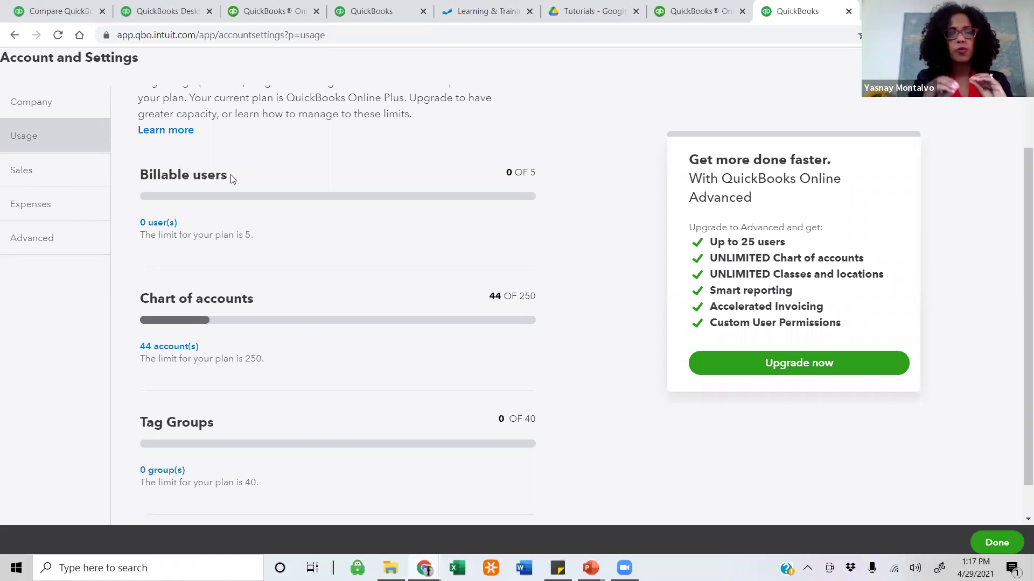
scroll(216, 305, "down", 1)
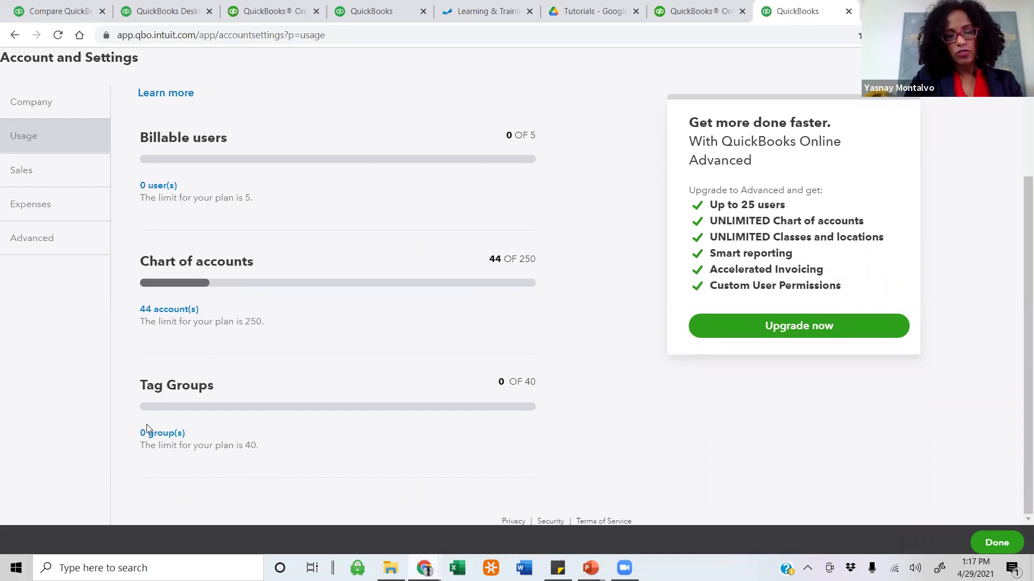
scroll(209, 394, "up", 2)
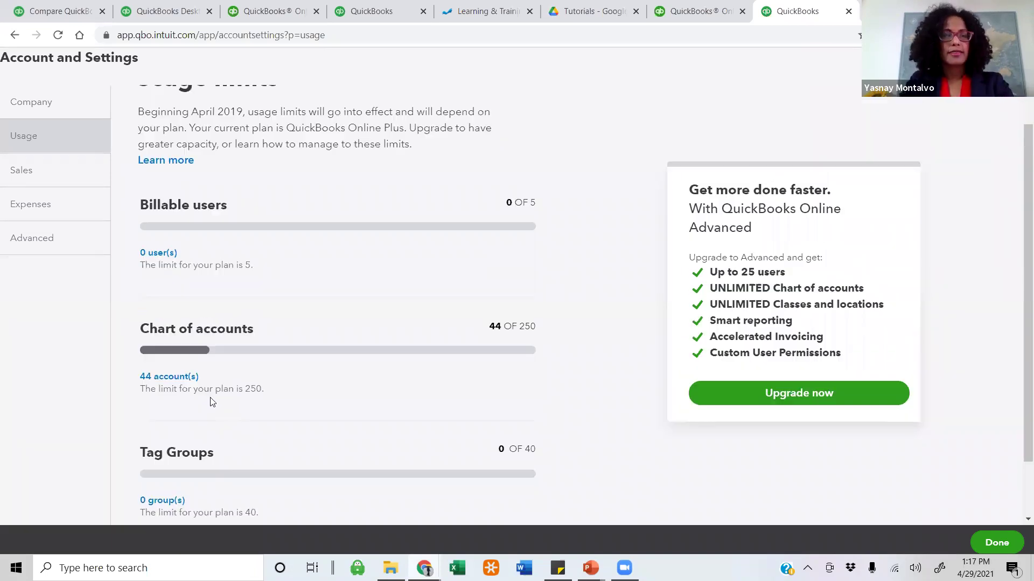
Review the Sales settings for sales form content, products and services, late fees and progress invoicing.
left_click(63, 172)
scroll(493, 201, "down", 2)
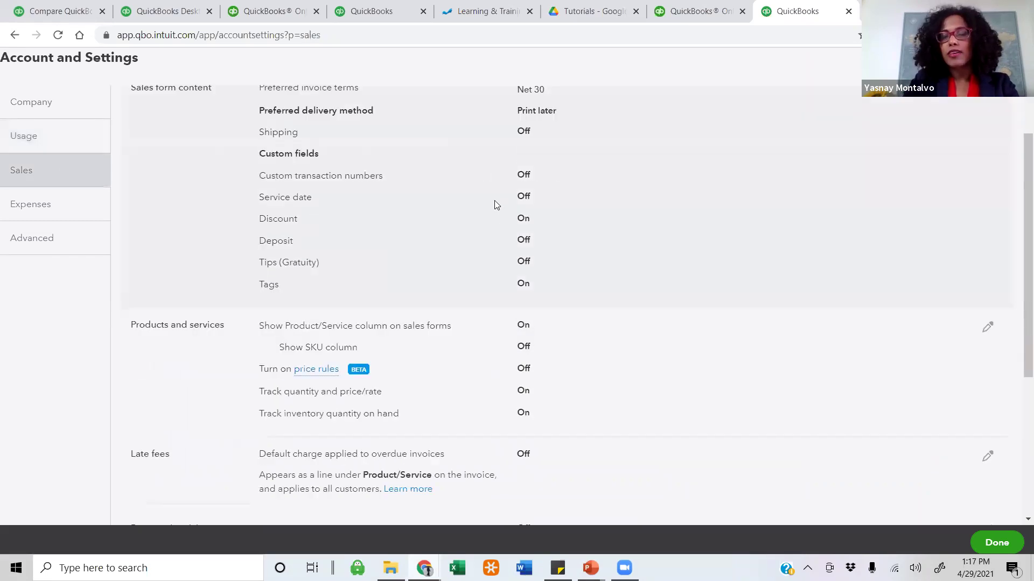
scroll(501, 235, "up", 2)
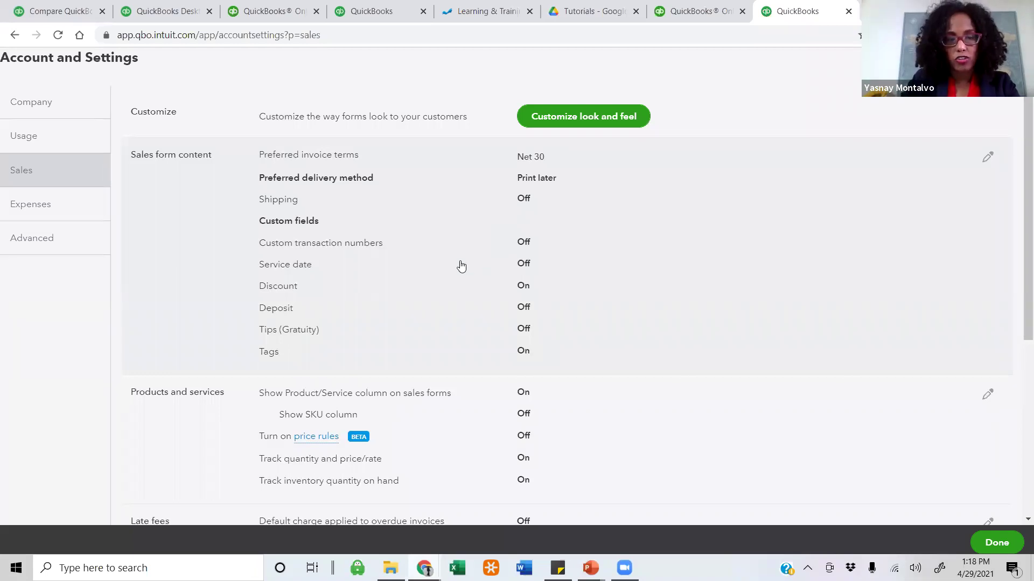
scroll(382, 309, "down", 2)
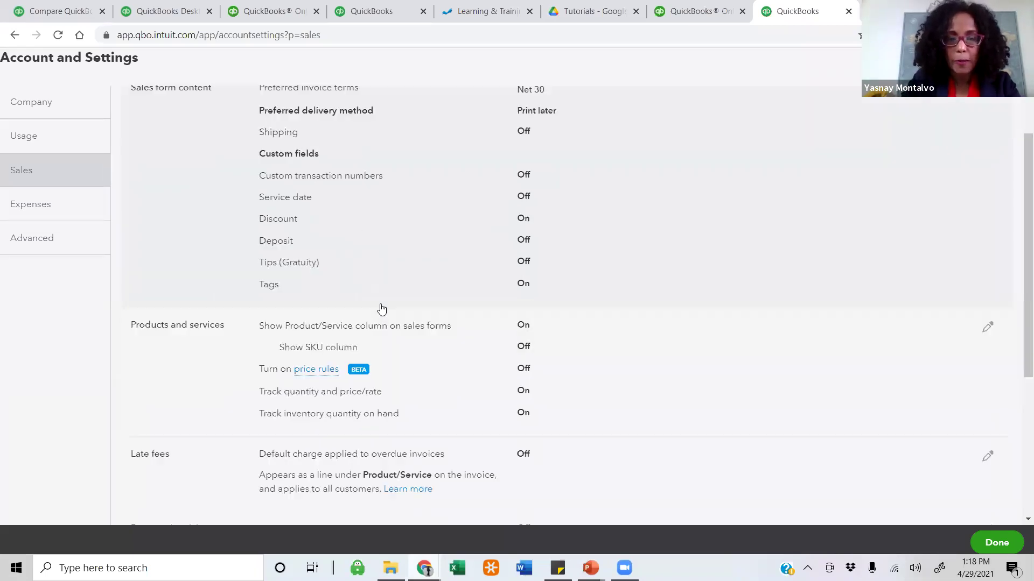
scroll(382, 309, "down", 2)
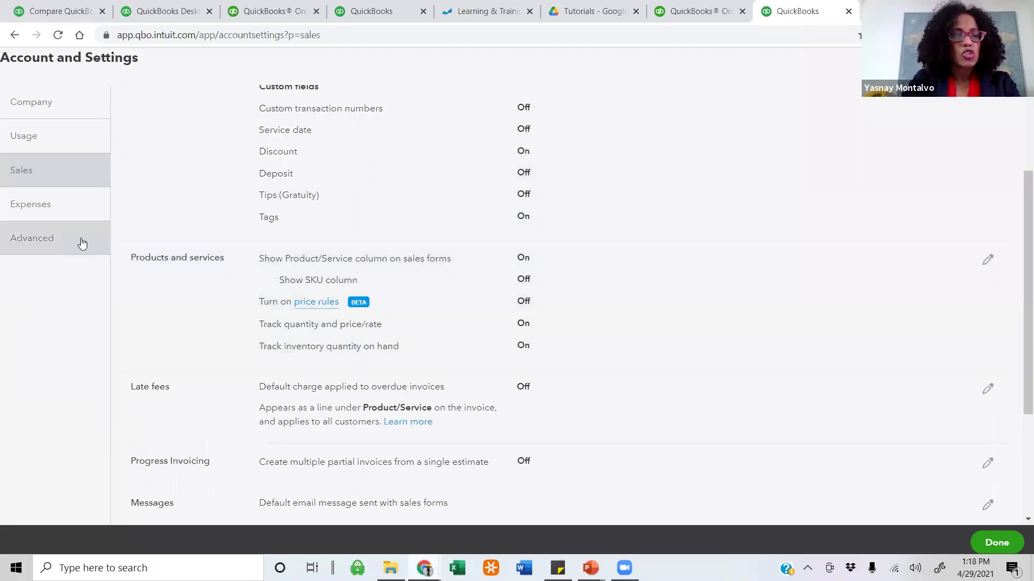
Review the Expenses and Advanced settings, including accounting method, categories and automation, and leave the account settings.
left_click(82, 210)
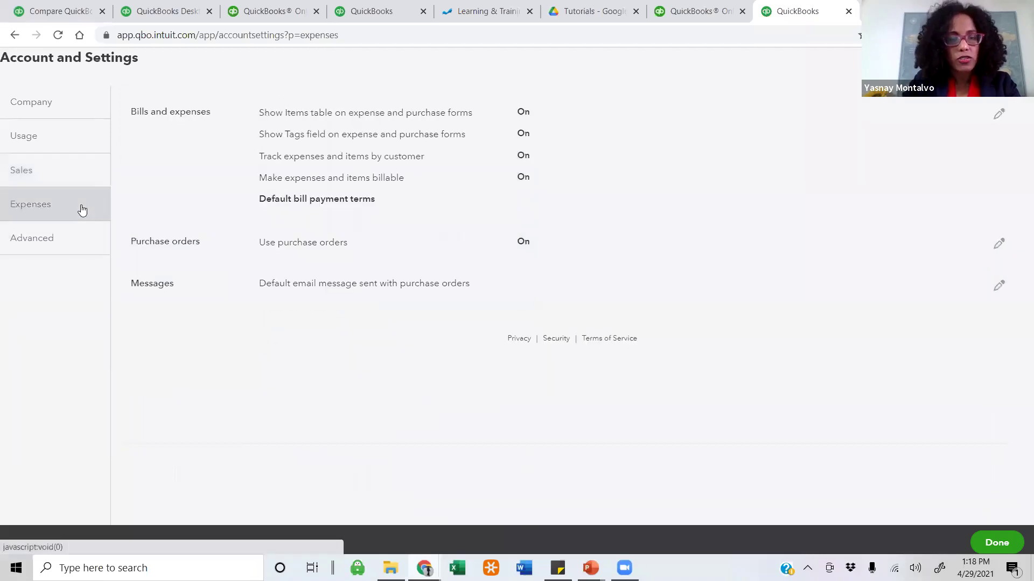
left_click(78, 242)
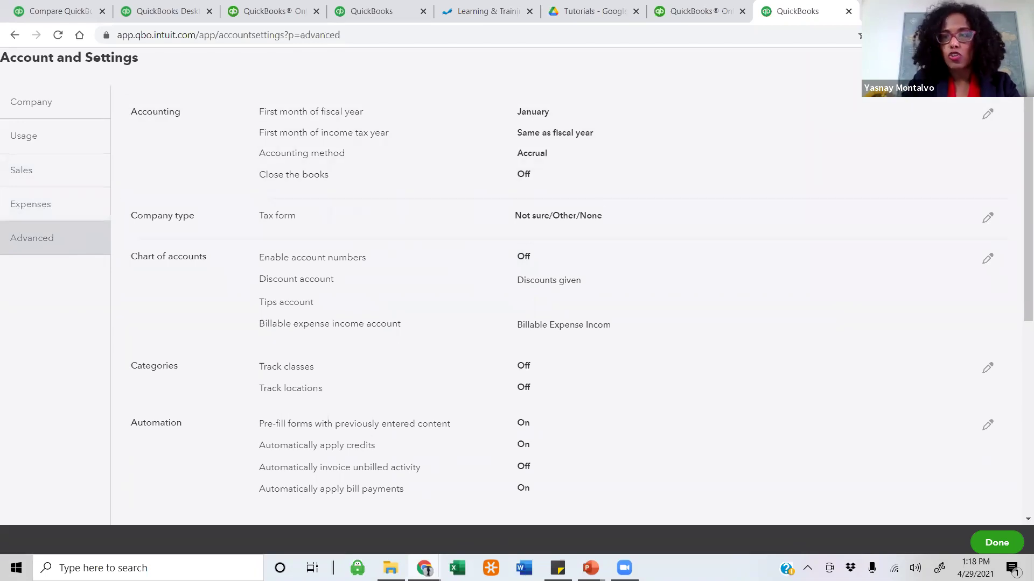
scroll(536, 316, "down", 7)
scroll(538, 325, "up", 7)
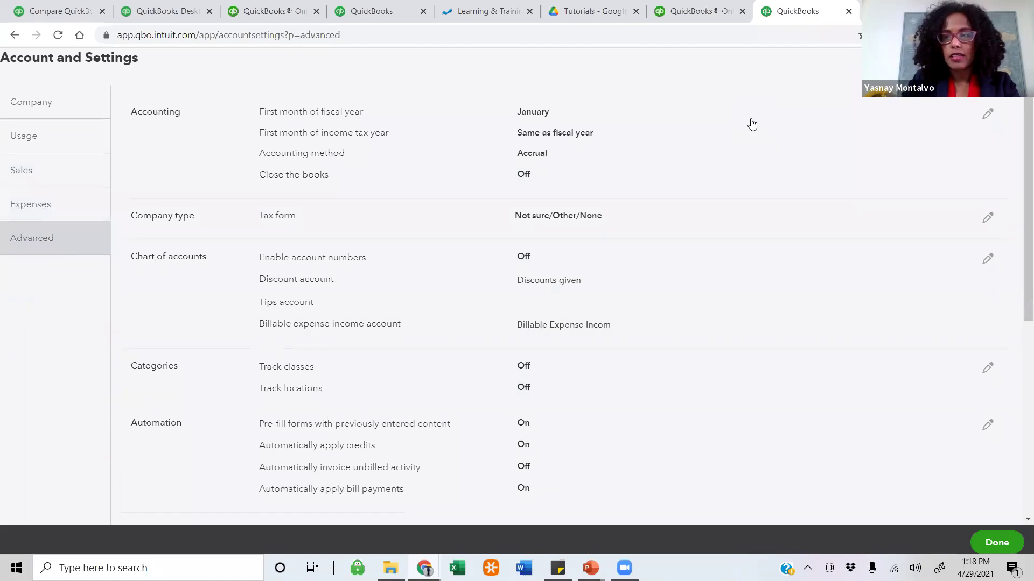
key("Escape")
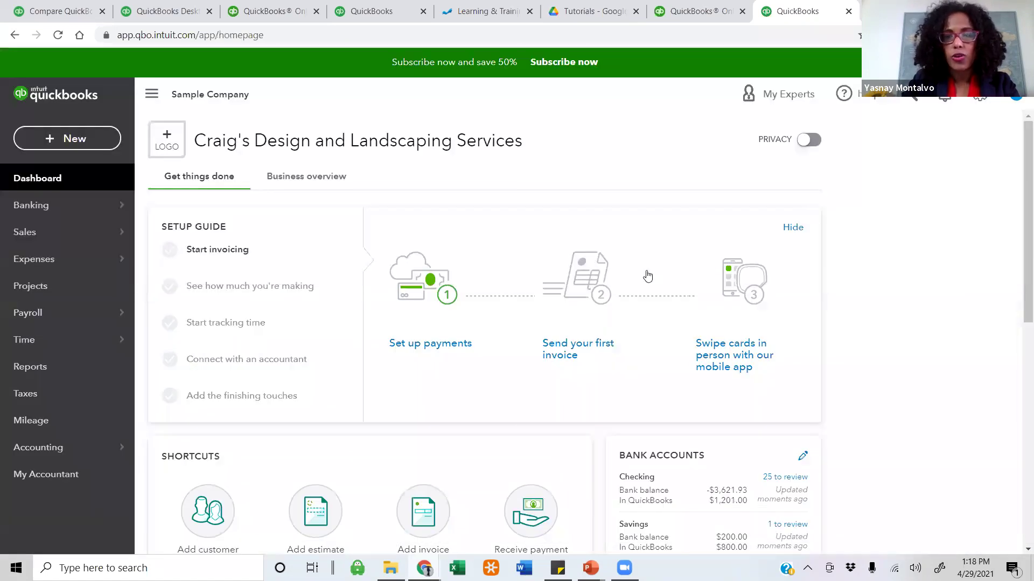
Open user management and view the company's user list and the accounting firm invitation page.
left_click(980, 102)
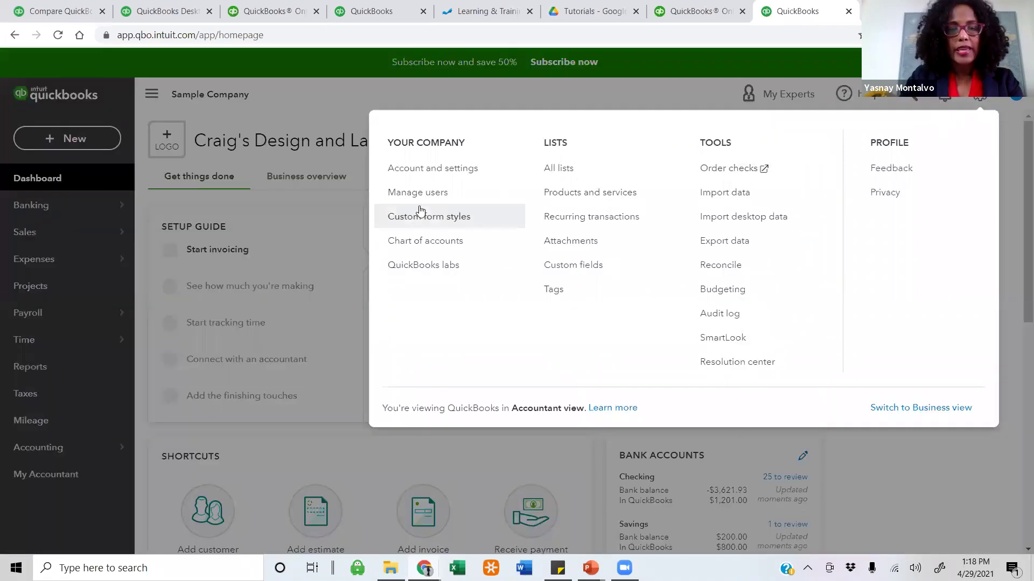
left_click(415, 199)
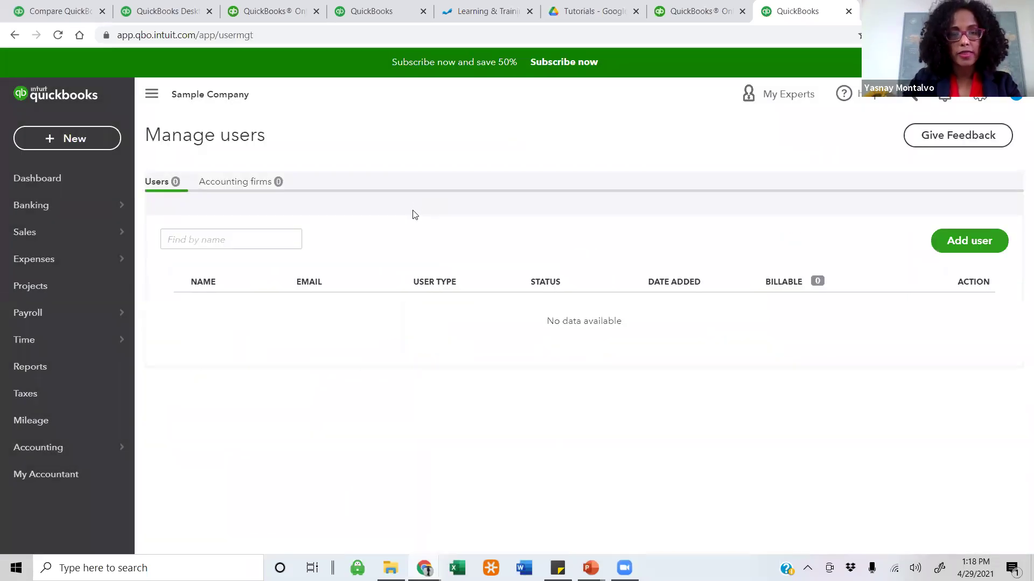
left_click(247, 237)
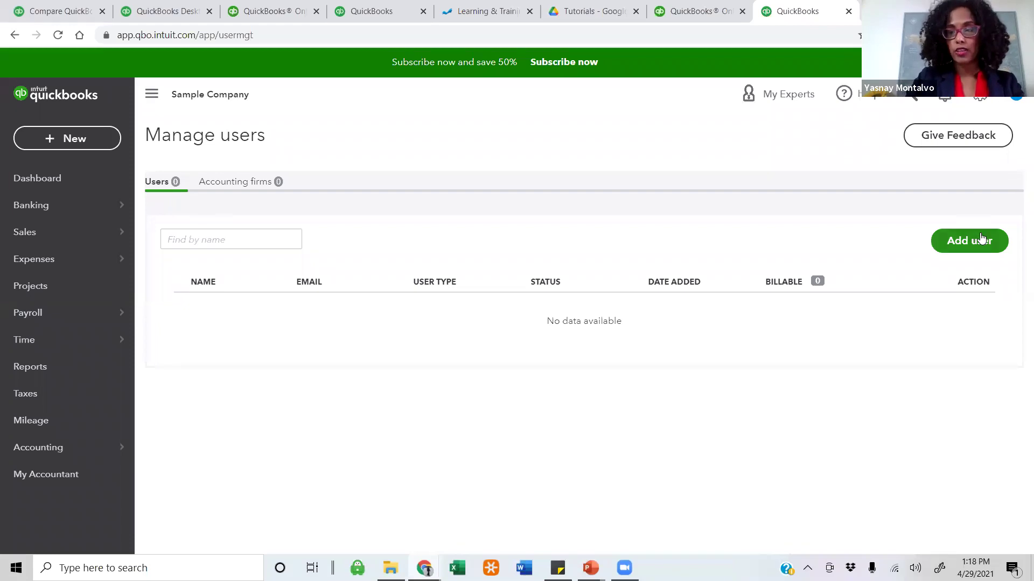
left_click(265, 181)
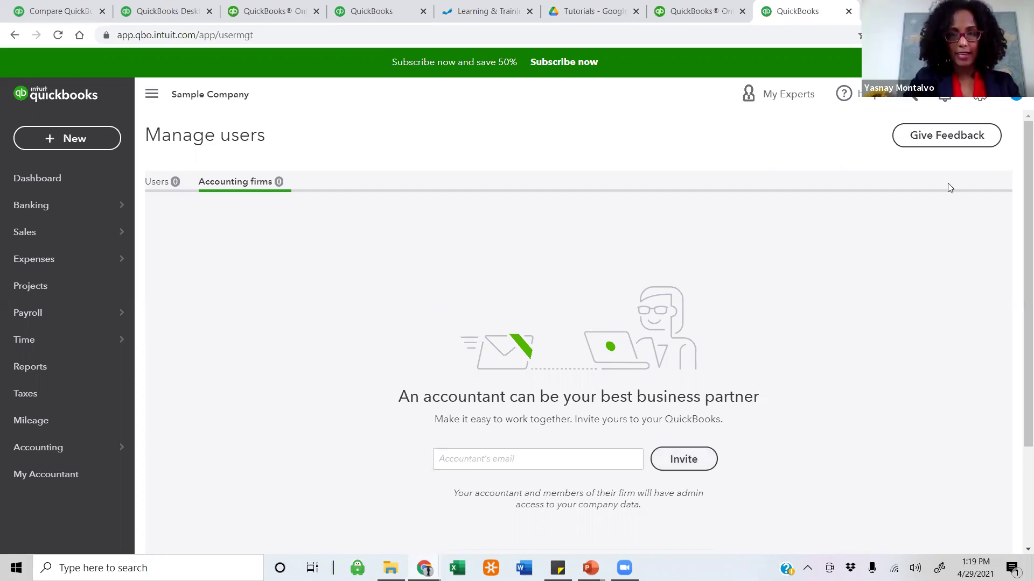
Open the company's Chart of Accounts list.
left_click(965, 105)
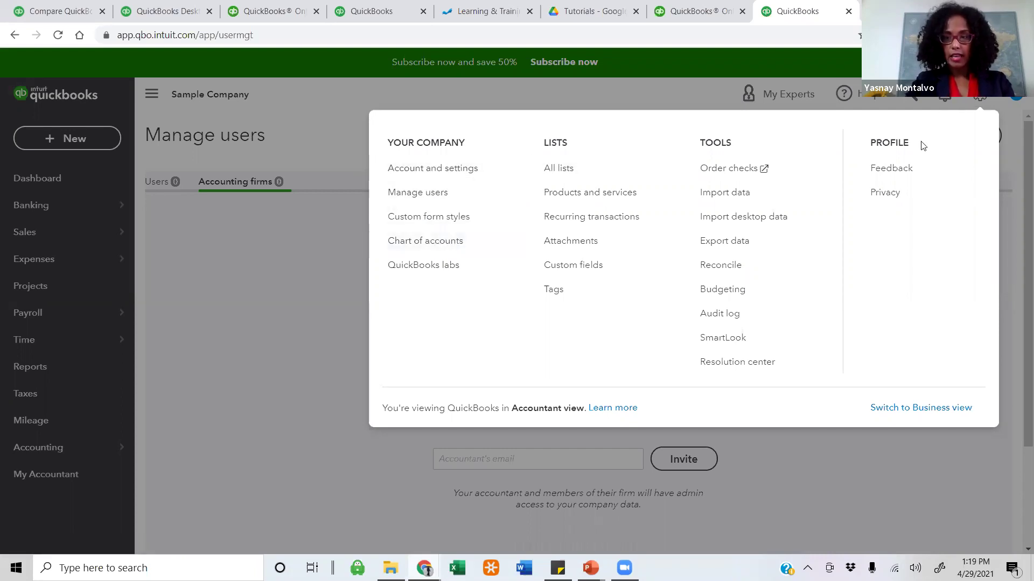
left_click(160, 386)
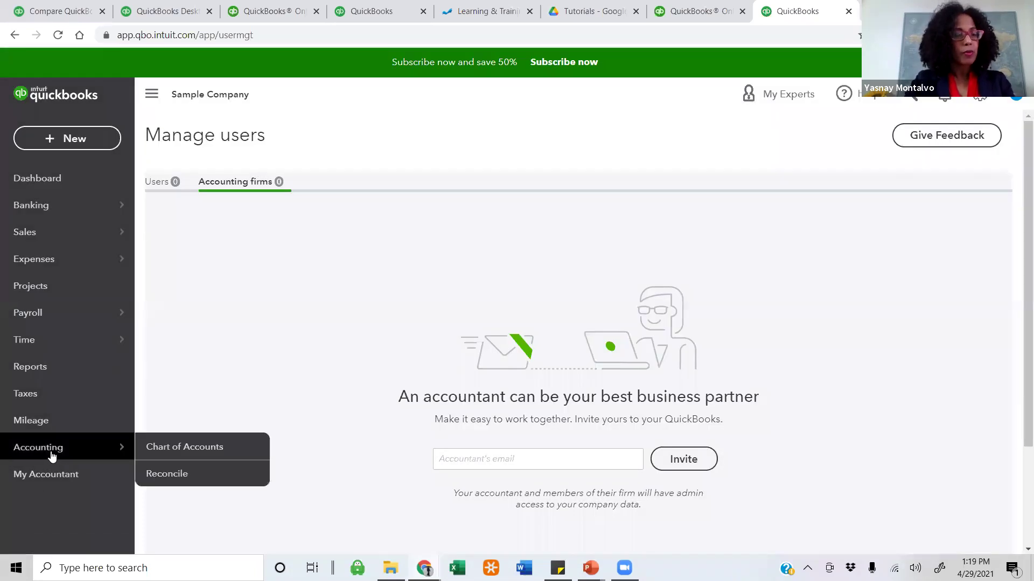
left_click(52, 457)
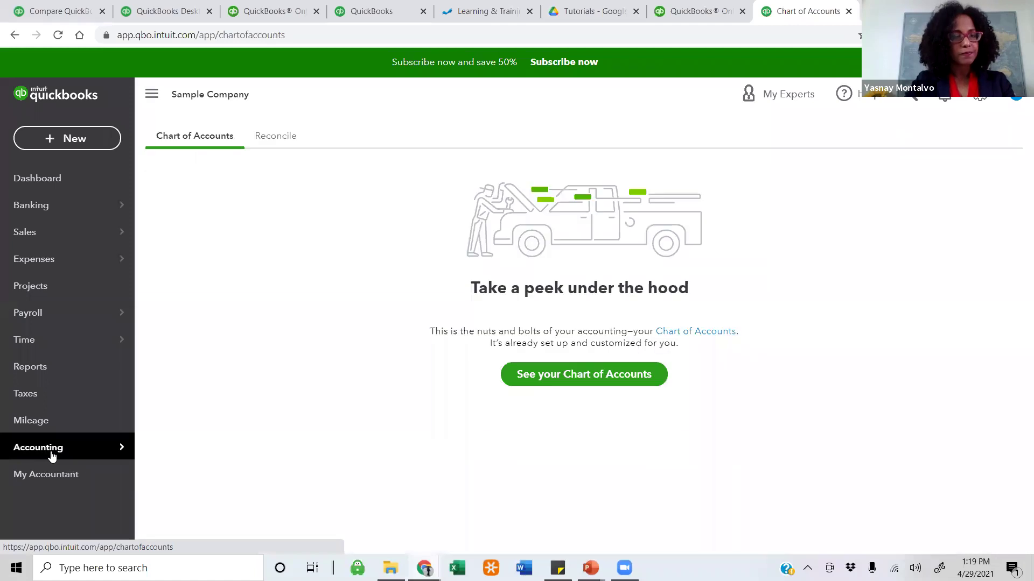
left_click(568, 383)
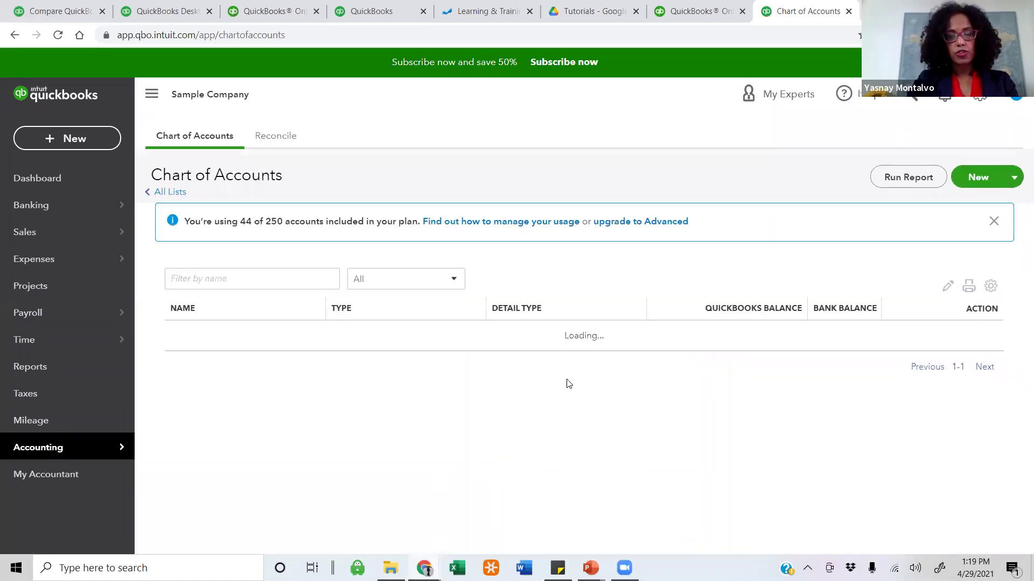
Review the asset, liability, equity and income accounts in the Chart of Accounts, including the Landscaping Services sub-accounts.
scroll(518, 444, "down", 1)
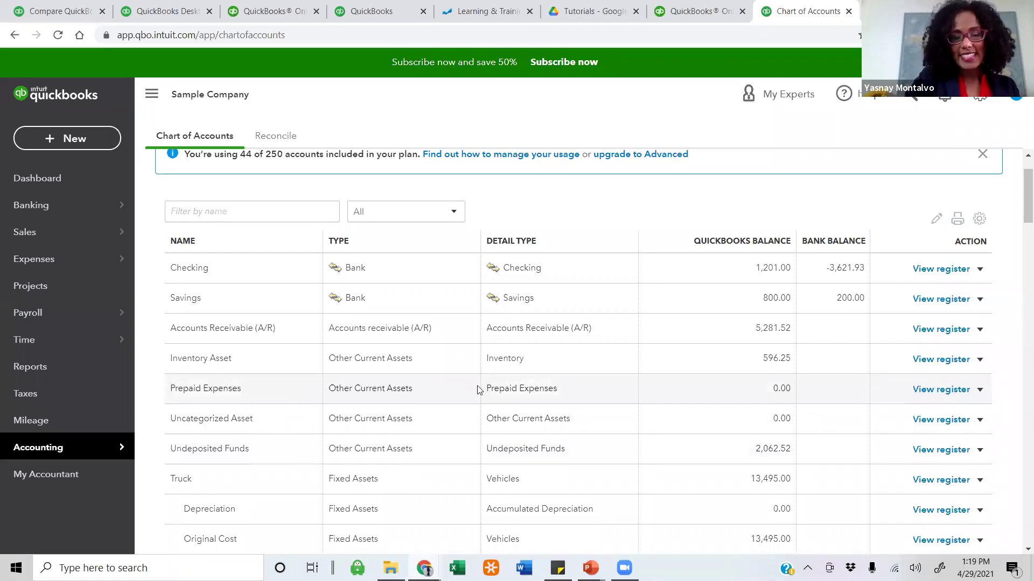
scroll(472, 397, "down", 1)
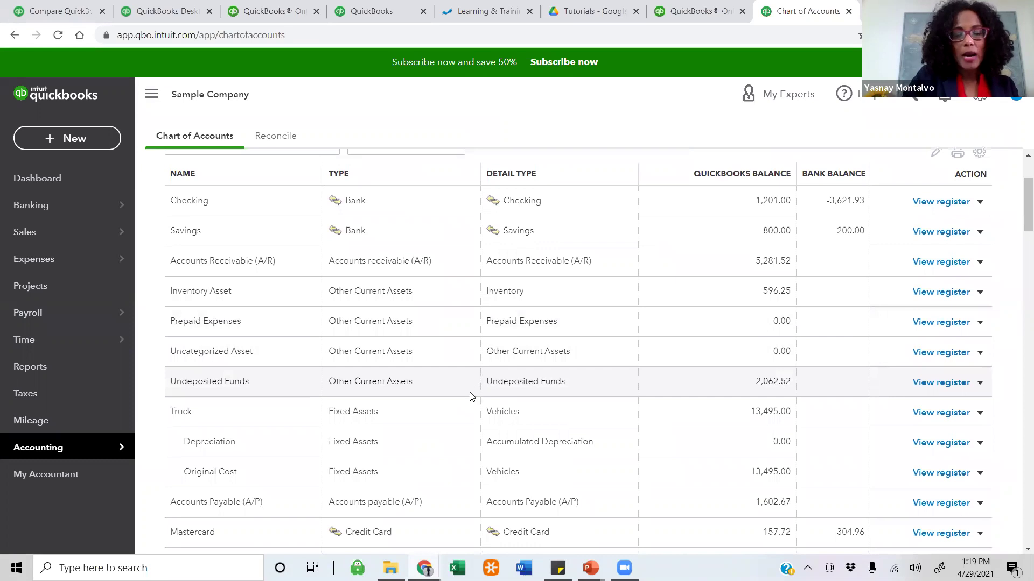
scroll(469, 397, "down", 1)
scroll(467, 397, "down", 1)
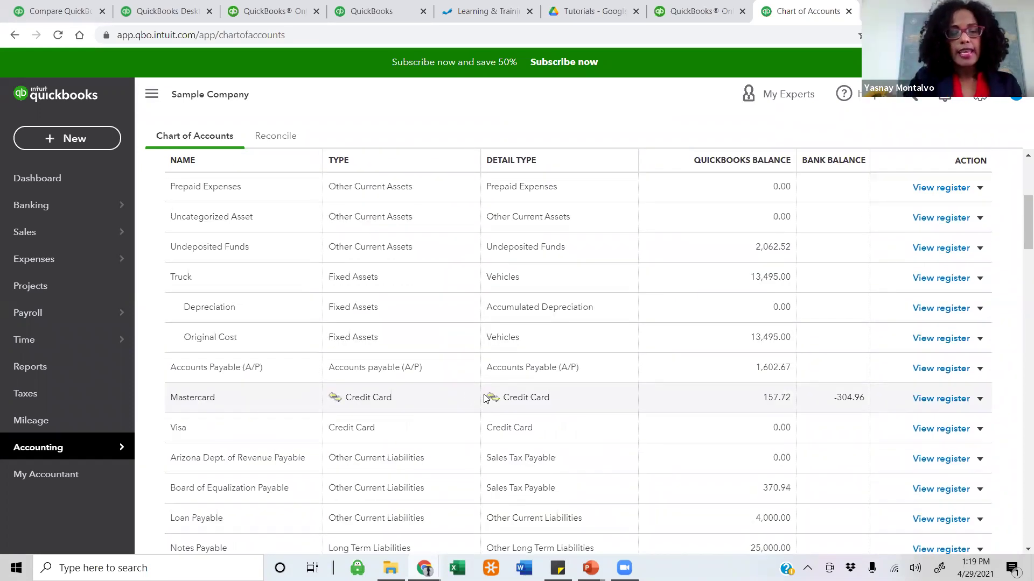
scroll(466, 398, "down", 1)
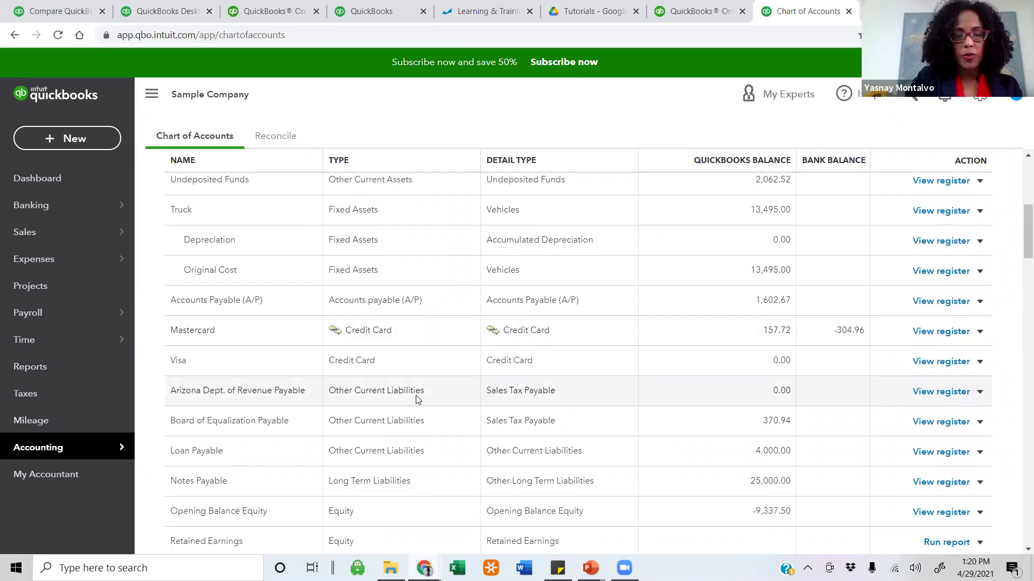
scroll(418, 395, "down", 4)
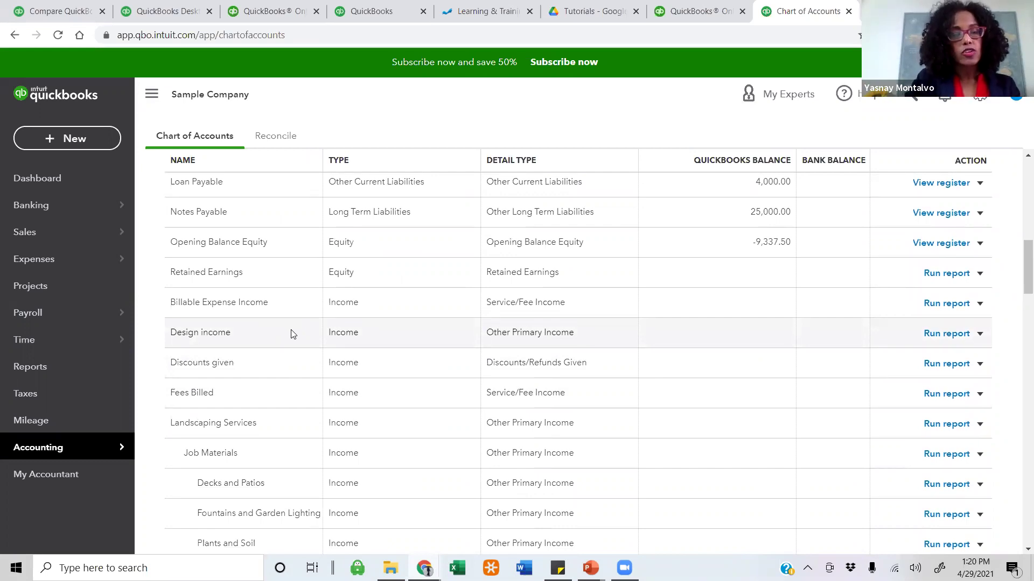
scroll(296, 345, "down", 1)
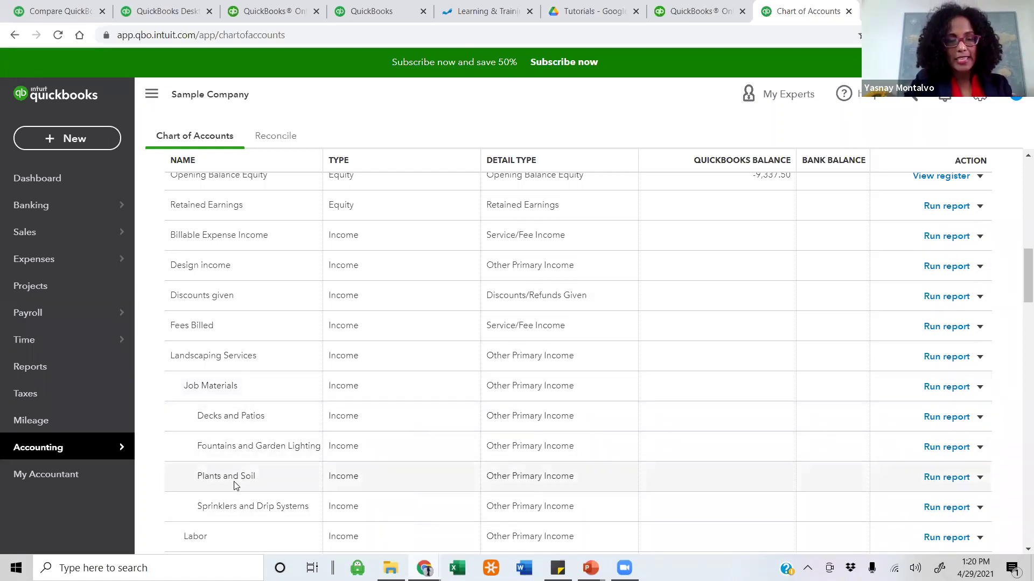
scroll(234, 362, "down", 1)
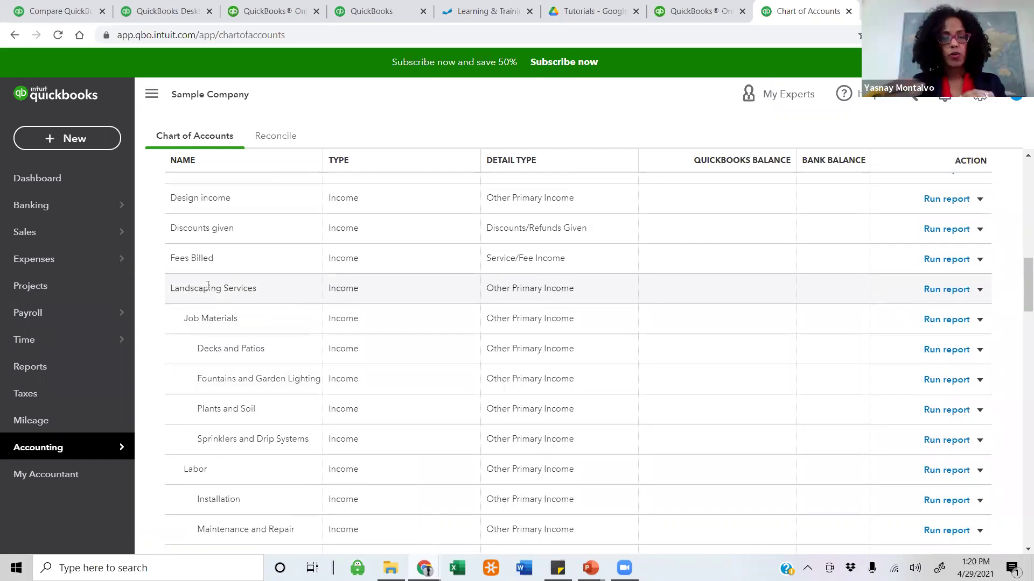
scroll(242, 389, "down", 1)
scroll(242, 390, "down", 1)
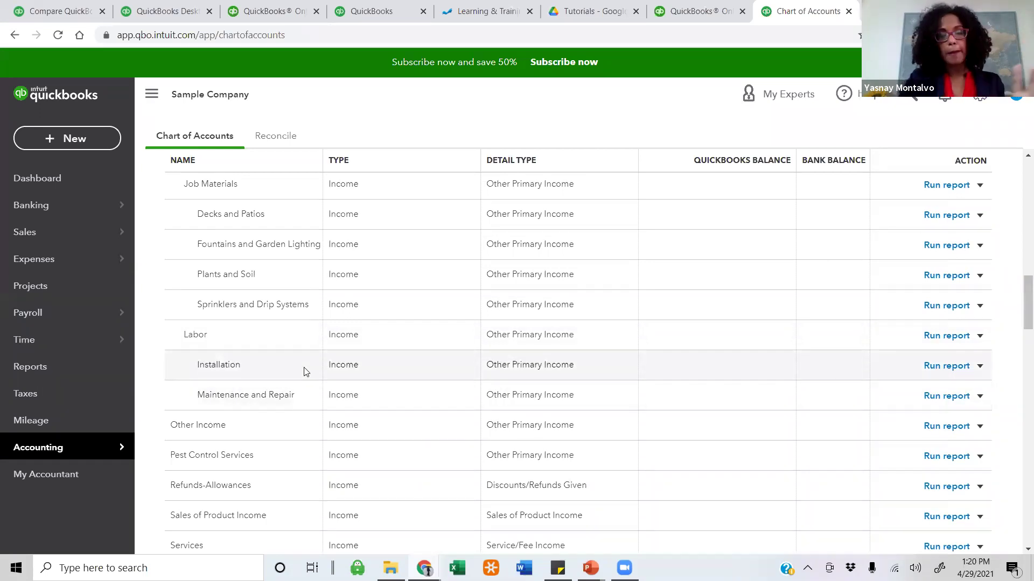
scroll(304, 371, "down", 1)
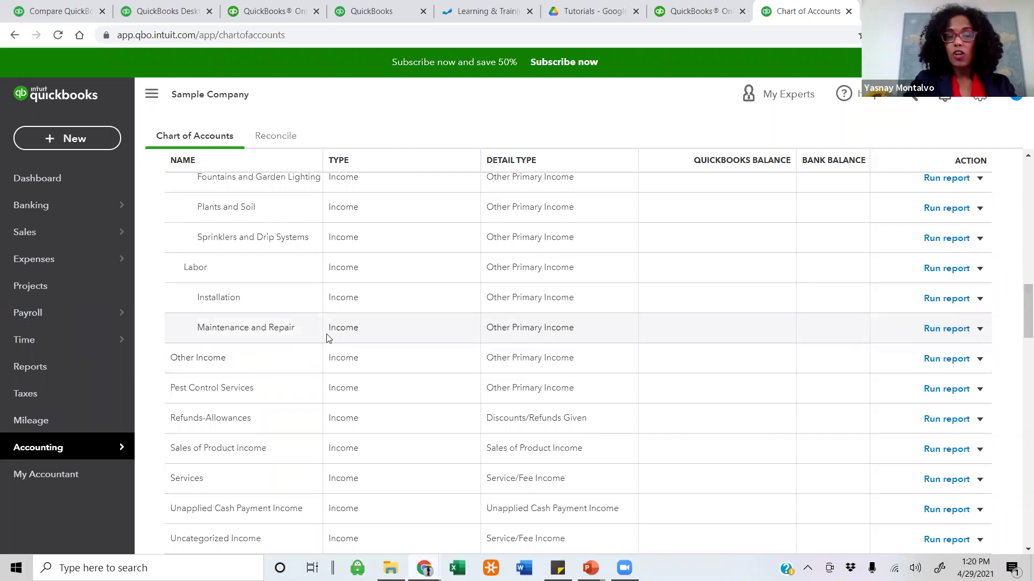
Review the cost of goods sold and expense accounts, including the Job Expenses and Legal & Professional Fees sub-accounts.
scroll(326, 366, "down", 4)
scroll(326, 380, "down", 3)
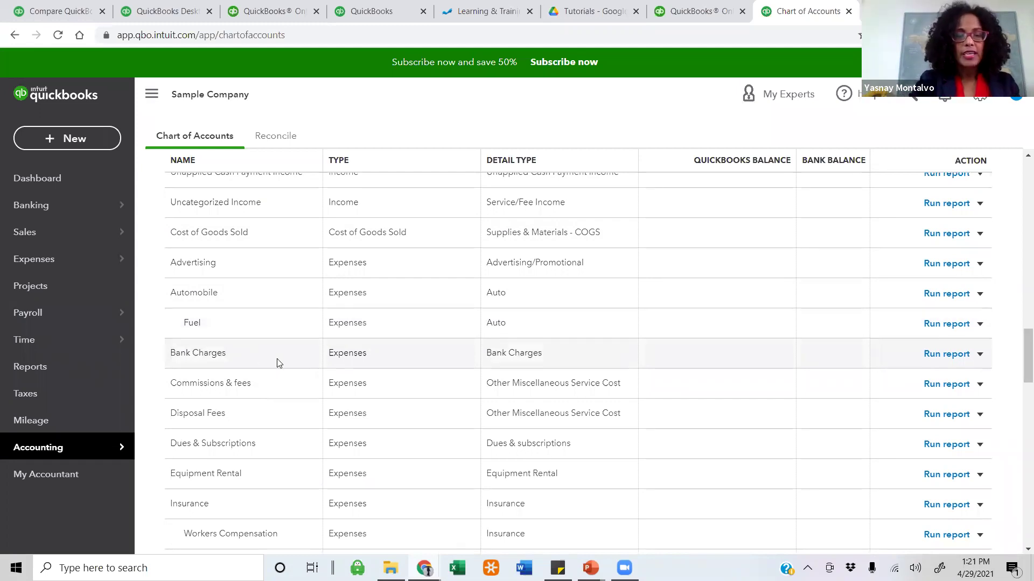
scroll(278, 363, "down", 3)
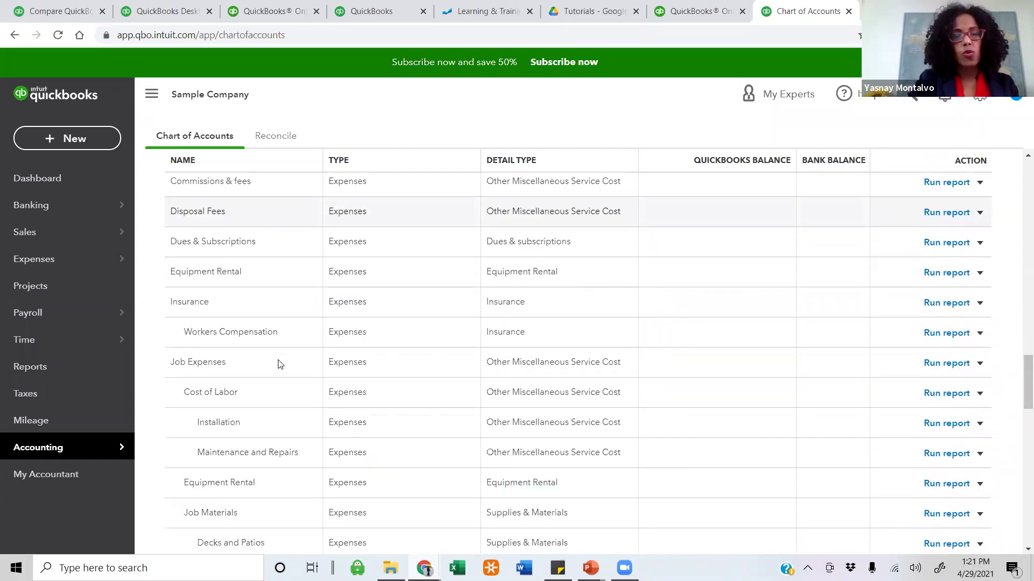
scroll(280, 364, "down", 1)
scroll(283, 334, "down", 1)
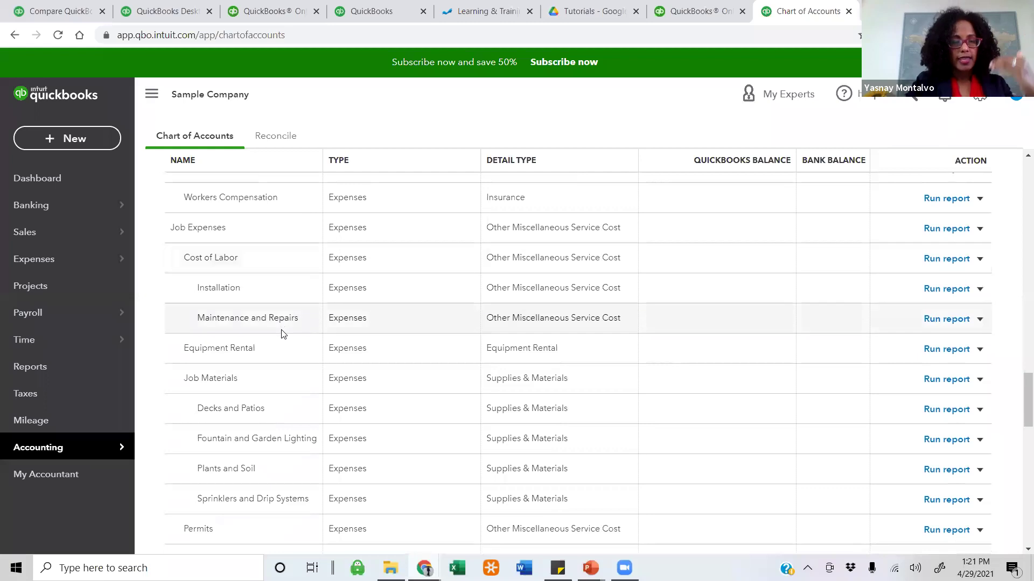
scroll(281, 334, "down", 1)
scroll(240, 363, "down", 2)
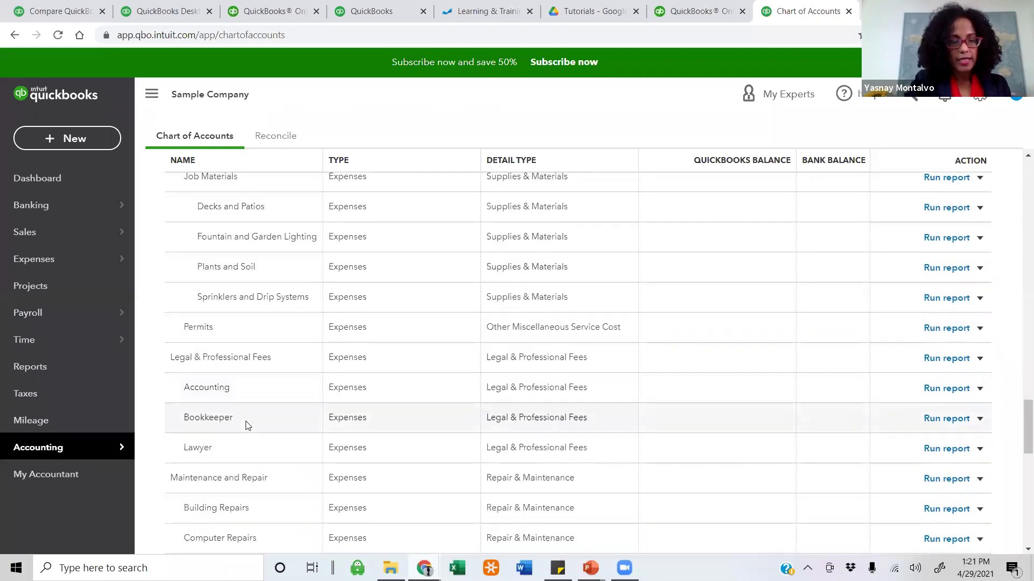
scroll(250, 482, "down", 1)
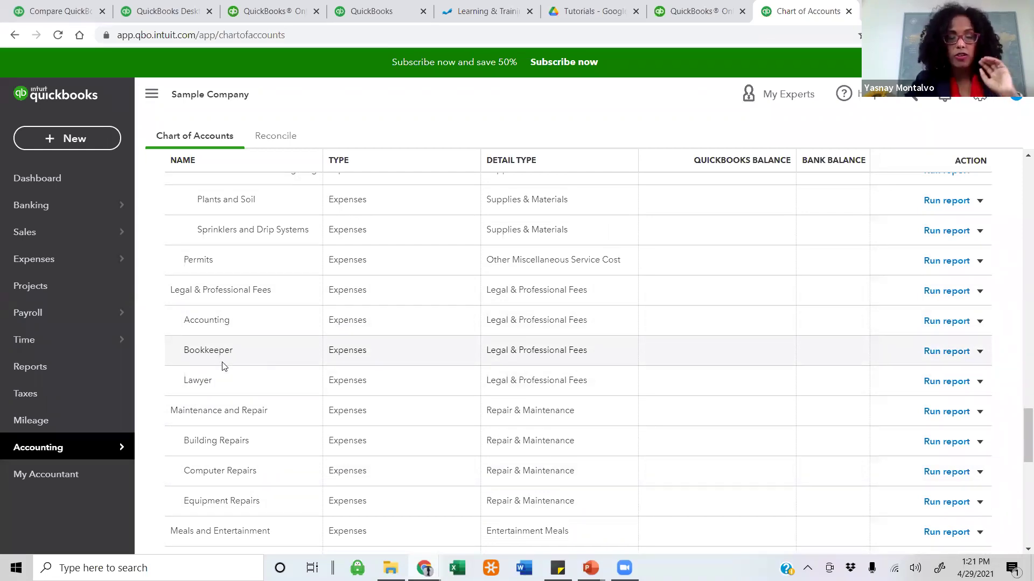
Start a new account in the Chart of Accounts and view the detail types offered for the Bank account type.
scroll(225, 366, "up", 20)
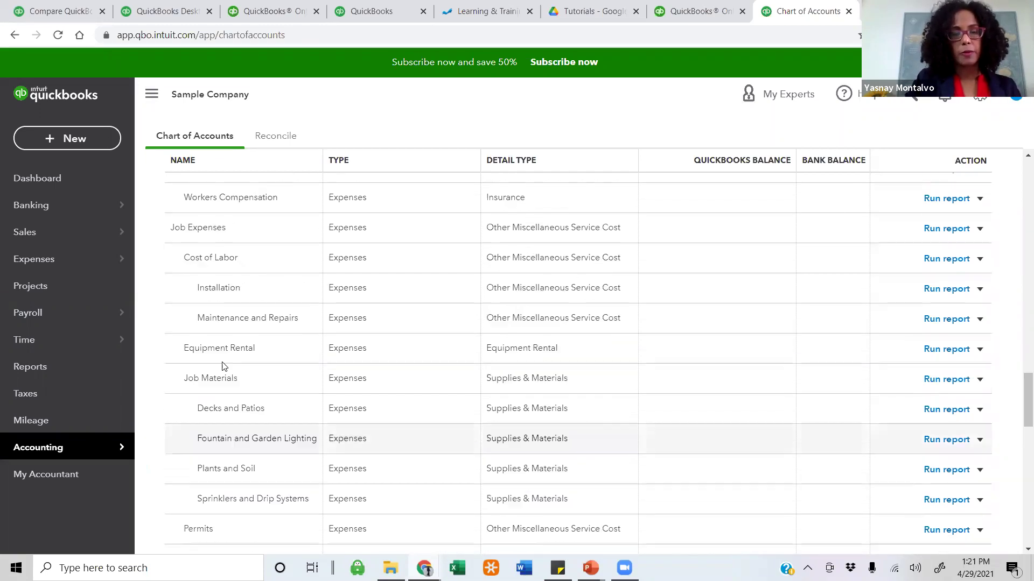
scroll(243, 373, "up", 20)
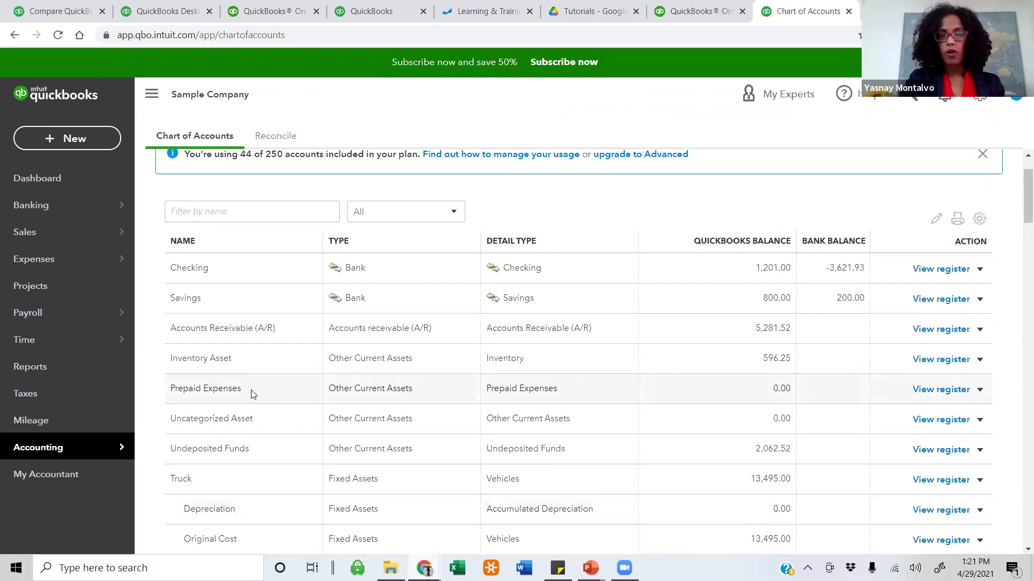
scroll(250, 393, "up", 2)
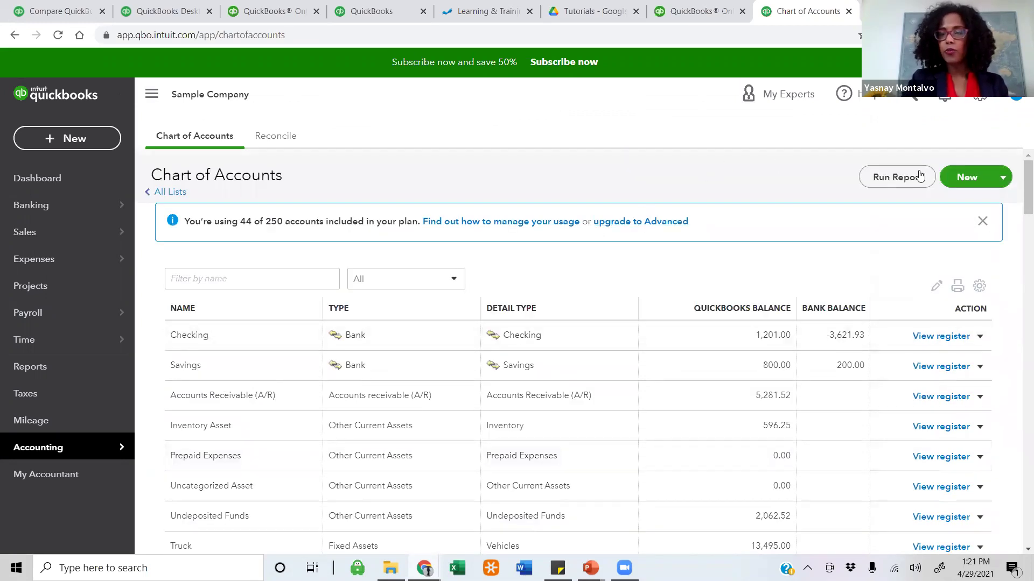
left_click(959, 173)
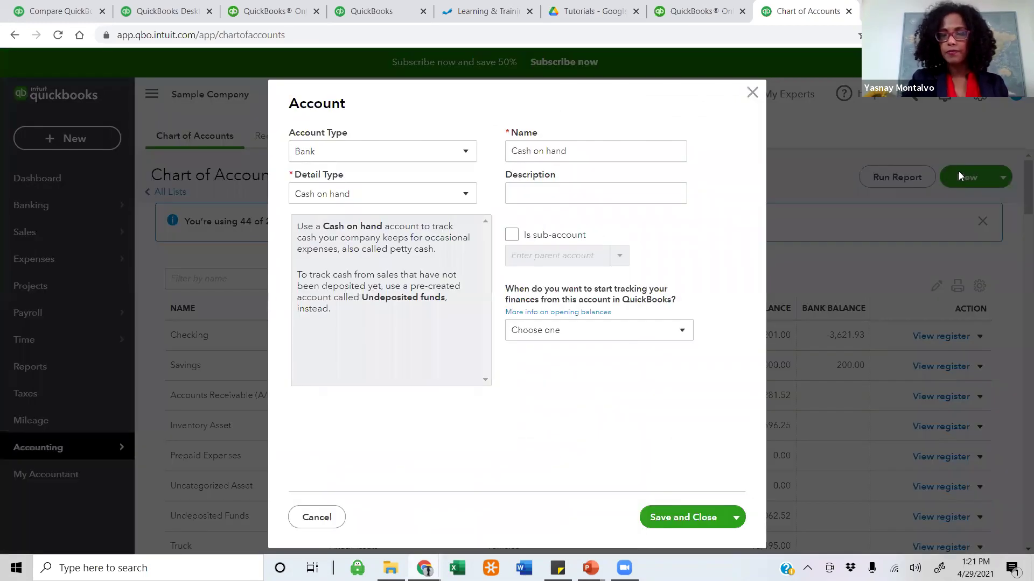
left_click(343, 157)
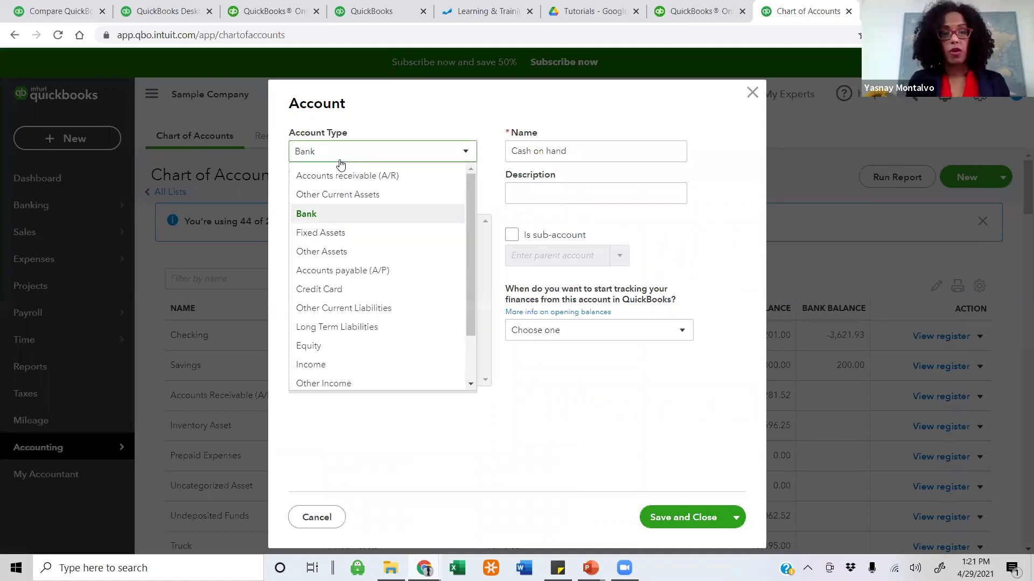
left_click(337, 213)
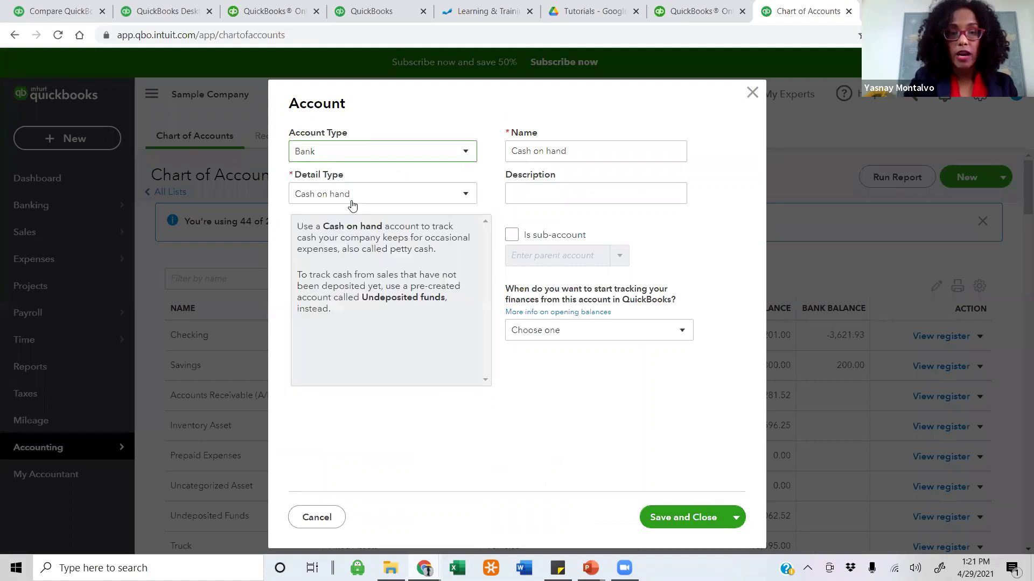
left_click(370, 196)
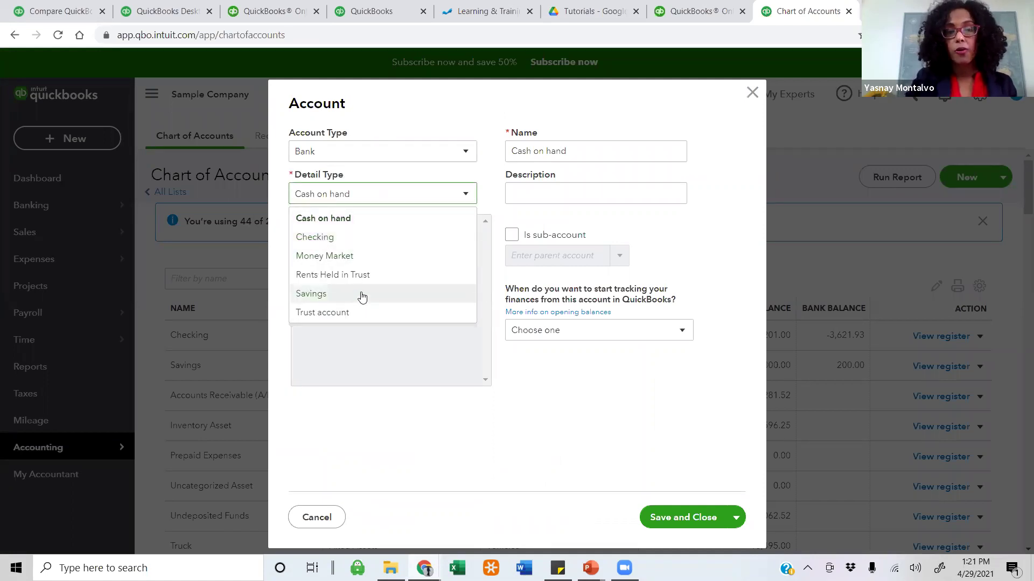
Set the new account to type Income with detail type Service/Fee Income and name it Corte Special.
left_click(377, 156)
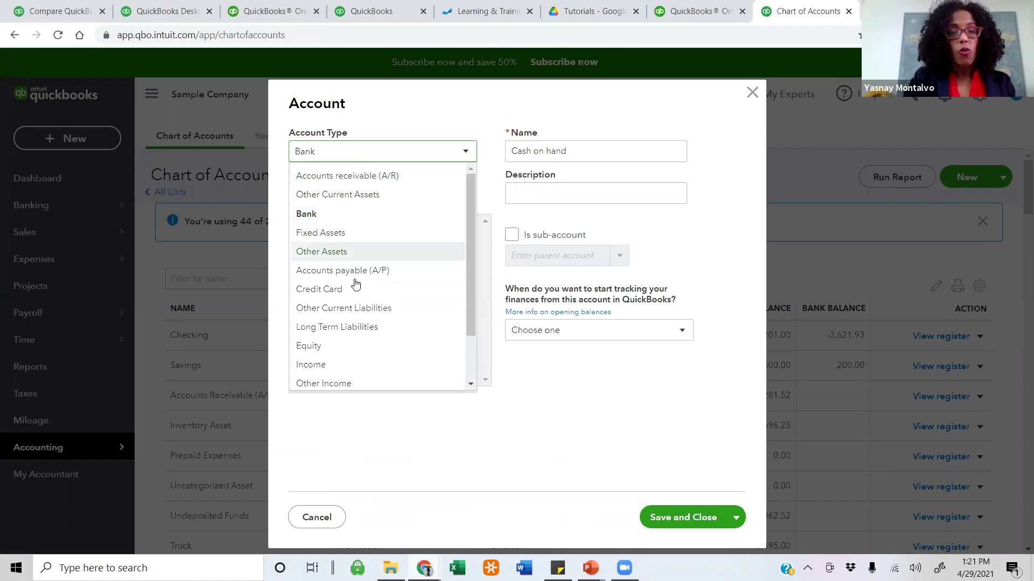
left_click(340, 364)
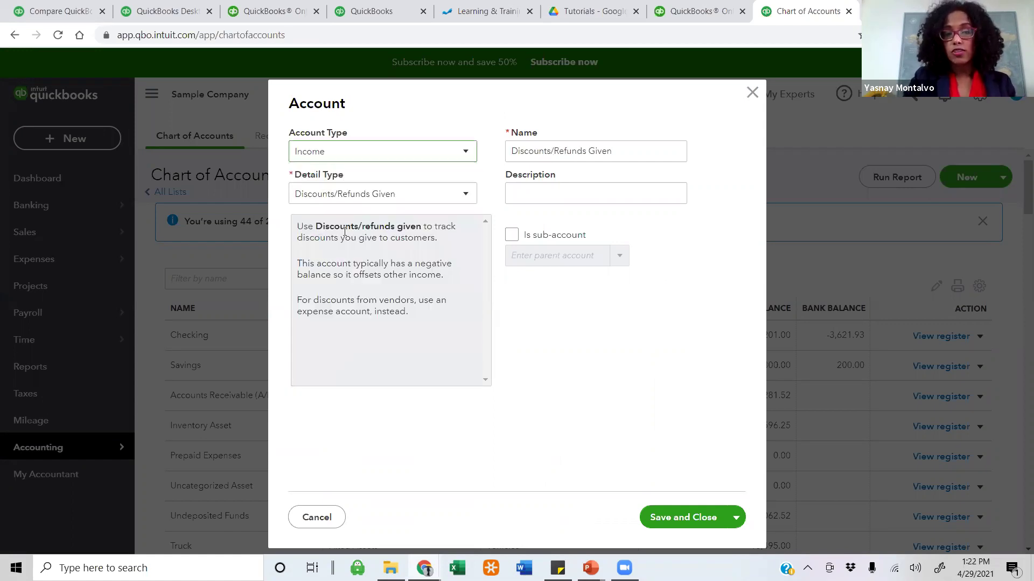
left_click(360, 195)
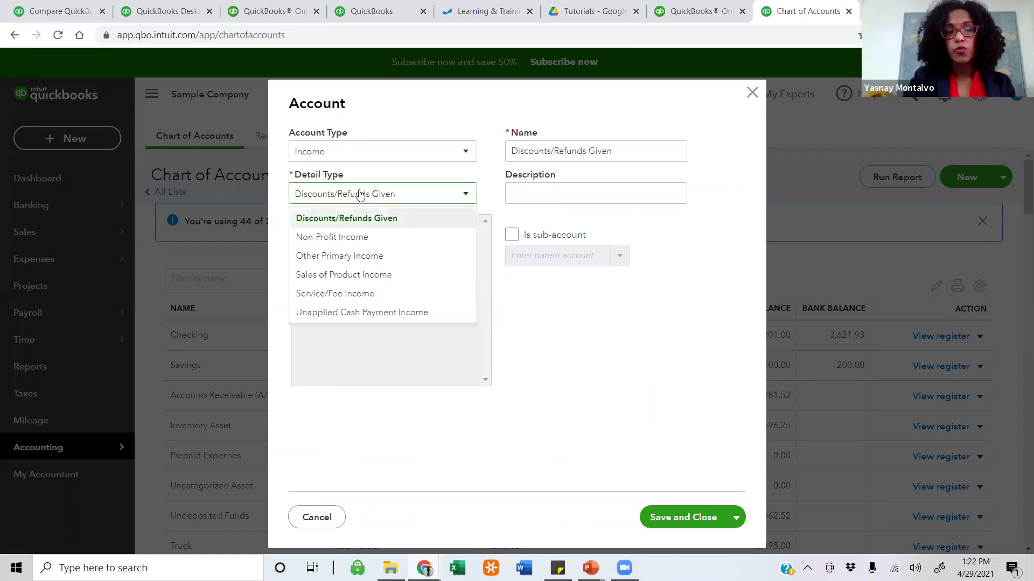
left_click(362, 293)
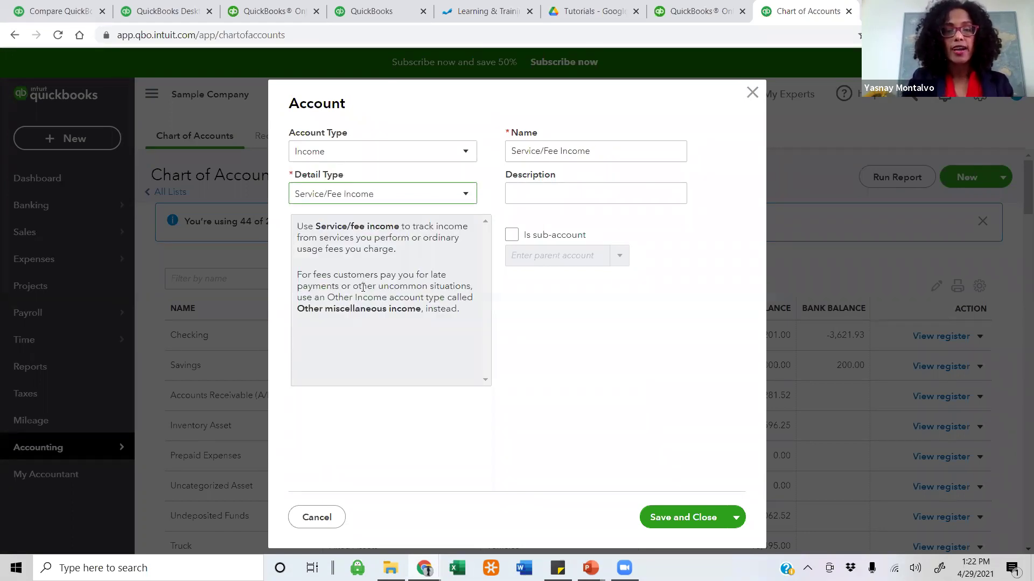
triple_click(514, 151)
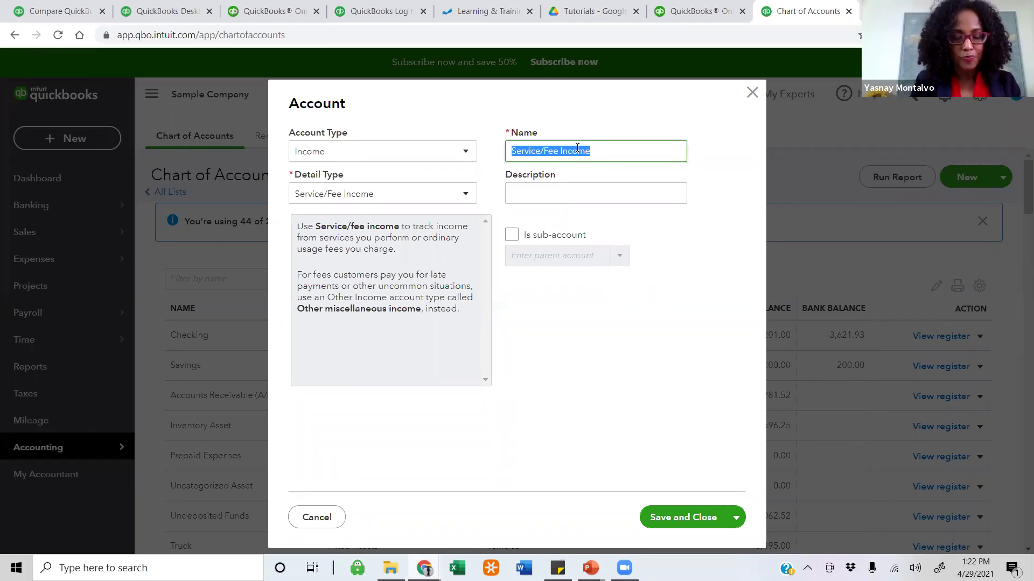
type("Corte")
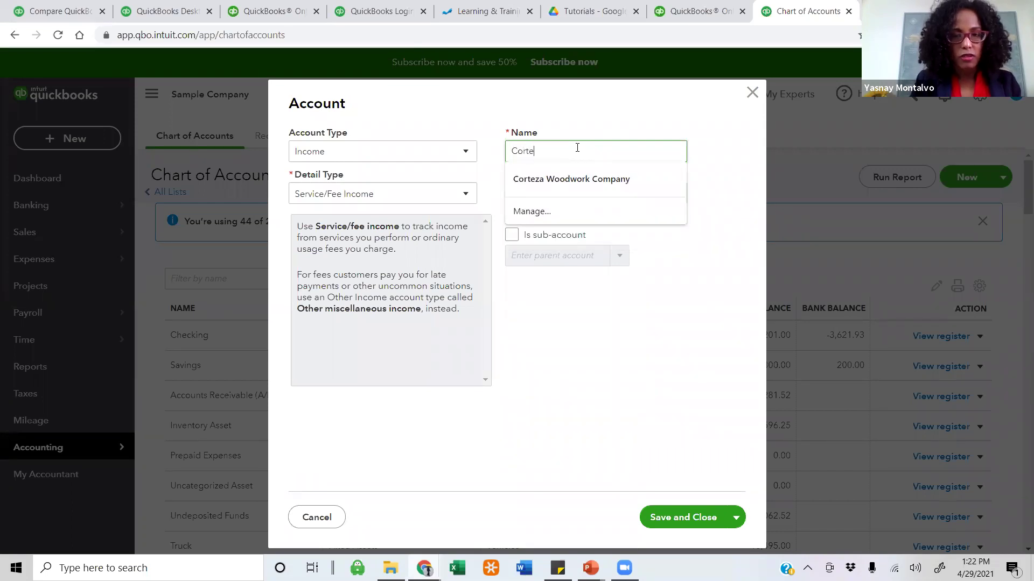
type(" Special")
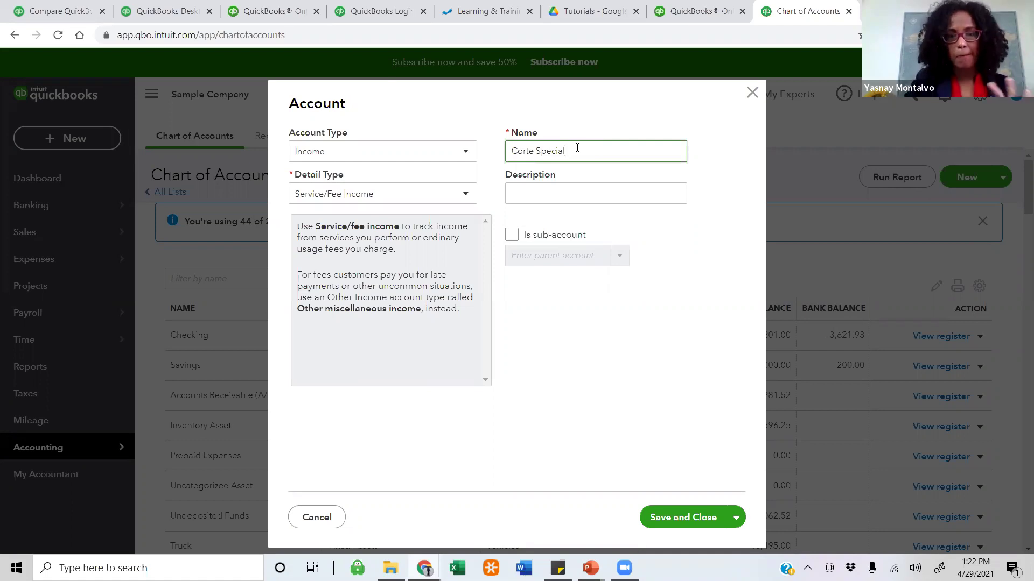
Make Corte Special a sub-account of Sales of Product Income and try to save the account.
left_click(512, 237)
left_click(618, 260)
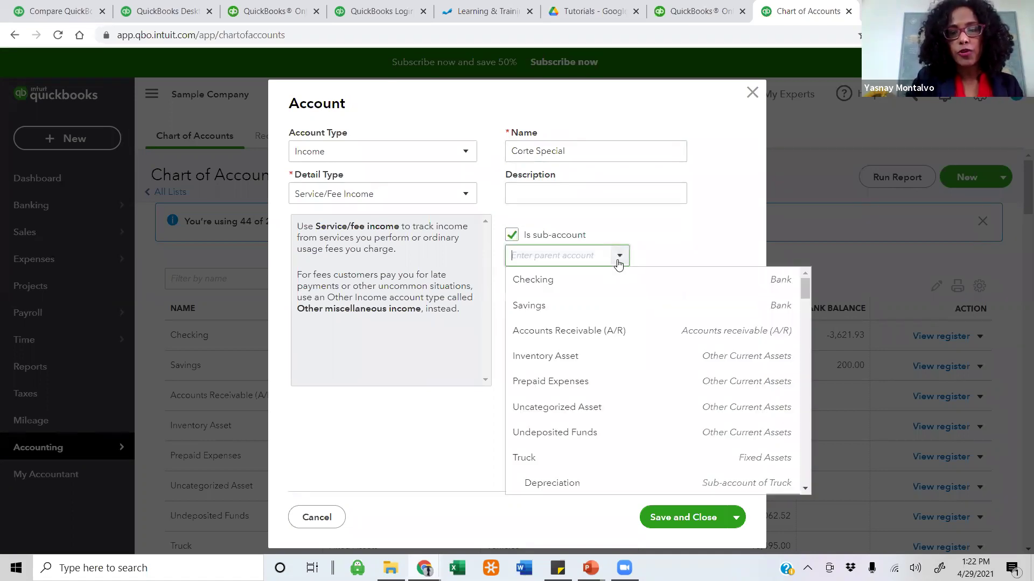
type("sal")
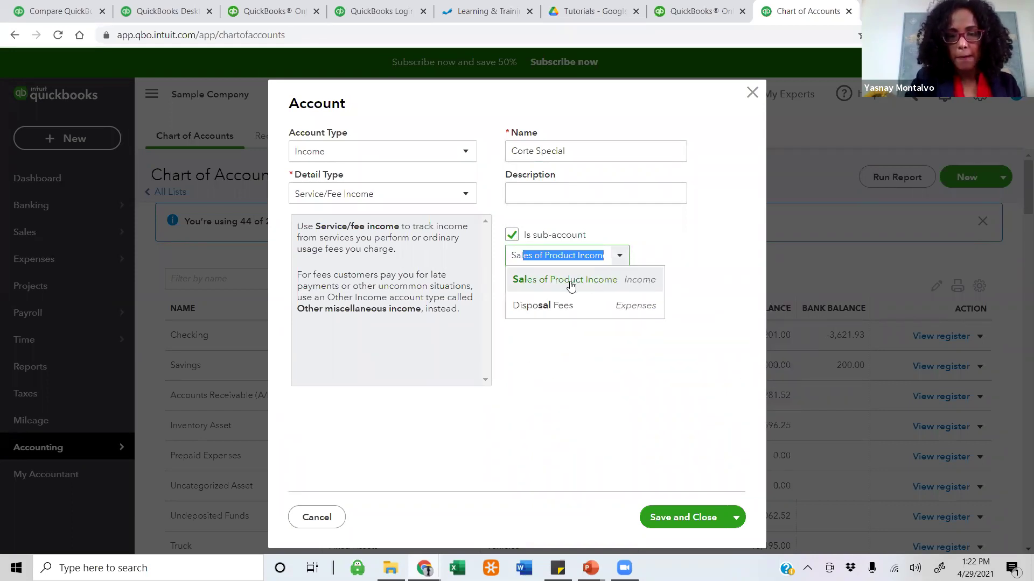
left_click(572, 286)
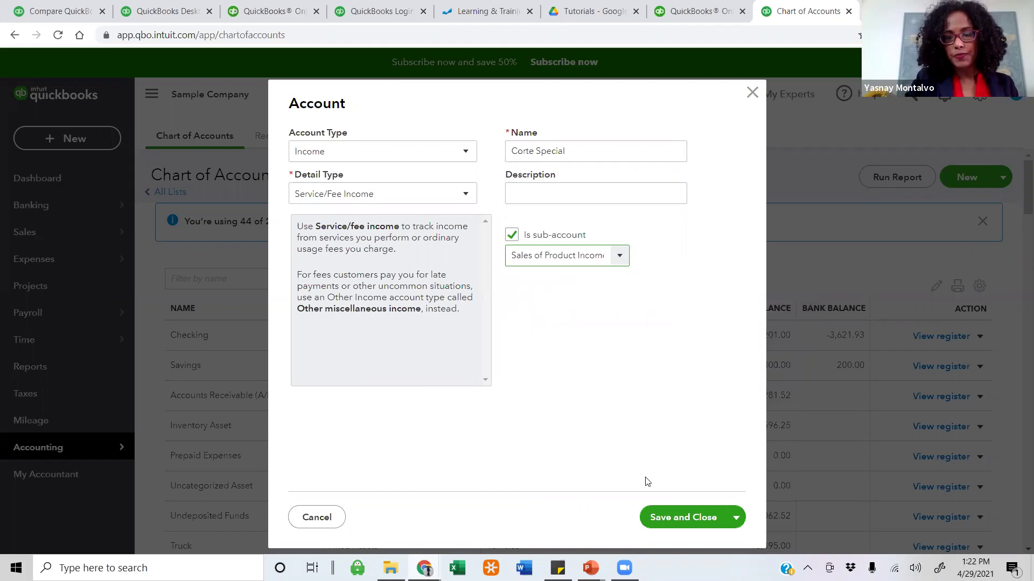
left_click(664, 515)
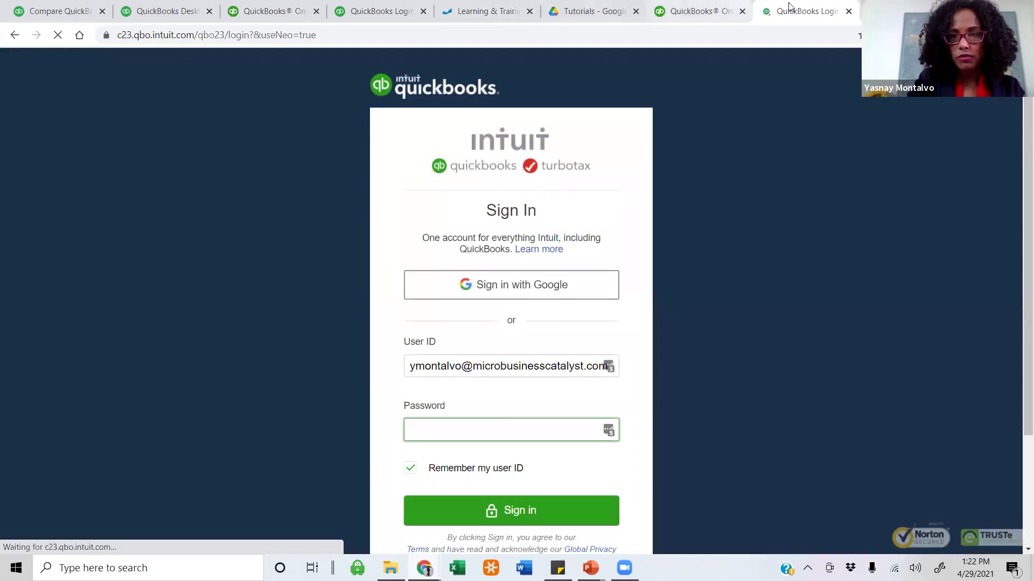
Switch from the QuickBooks sign-in page to the browser tab with the QuickBooks Online pricing plans.
left_click(710, 8)
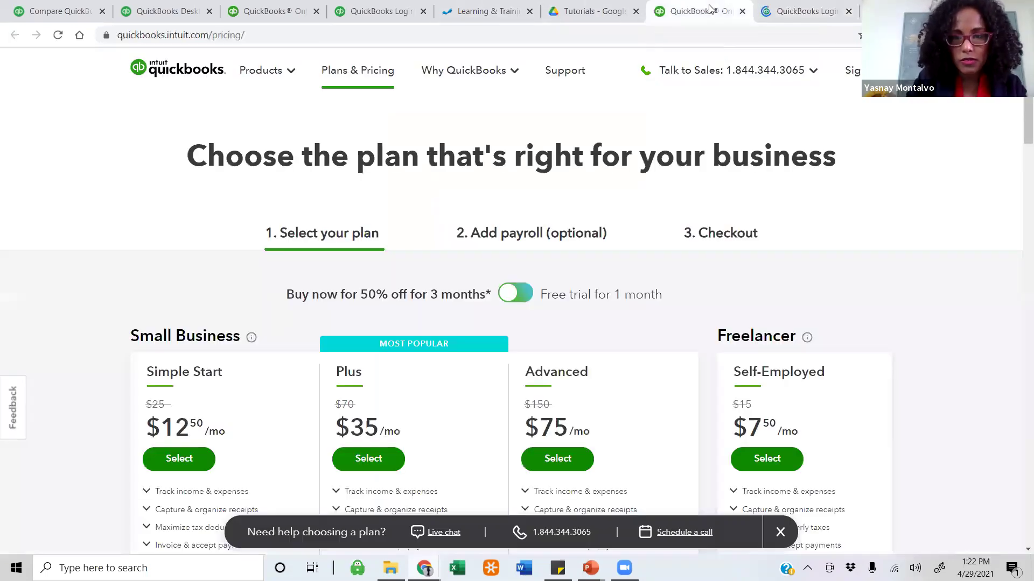
left_click(802, 11)
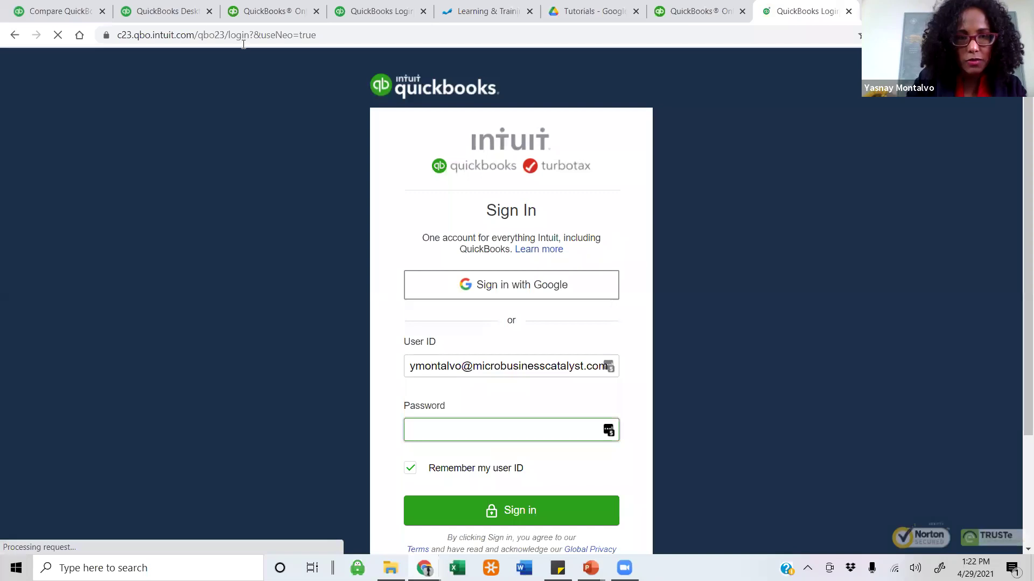
left_click(249, 11)
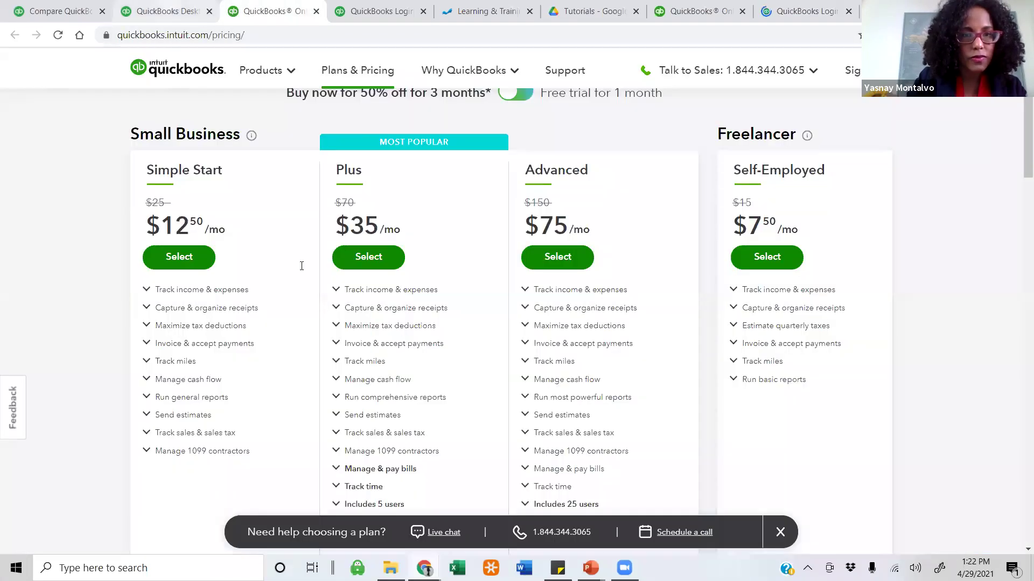
Switch to the PowerPoint slide show and open the QuickBooks pricing link from the Comparación slide.
mouse_move(591, 568)
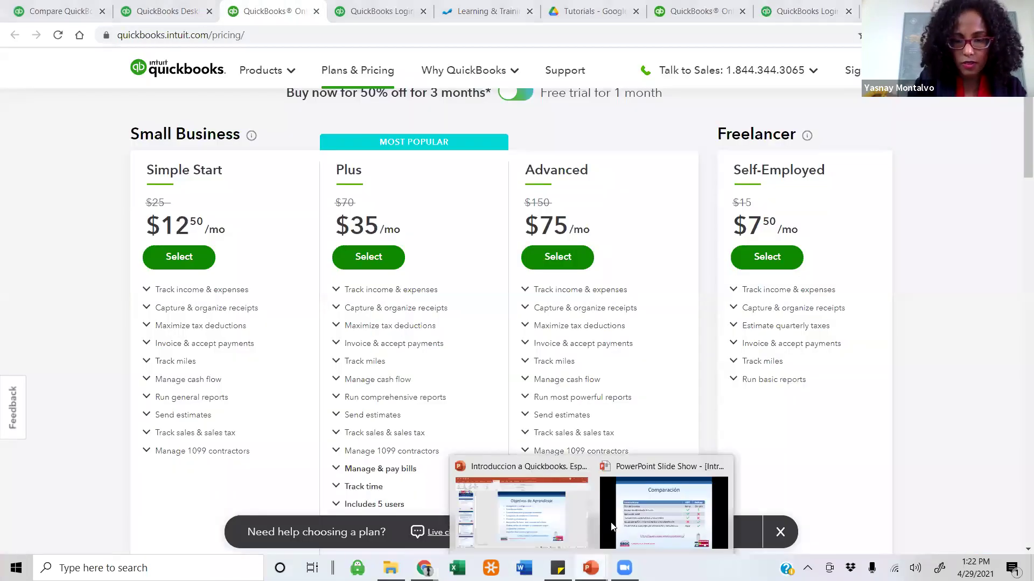
left_click(643, 505)
left_click(633, 491)
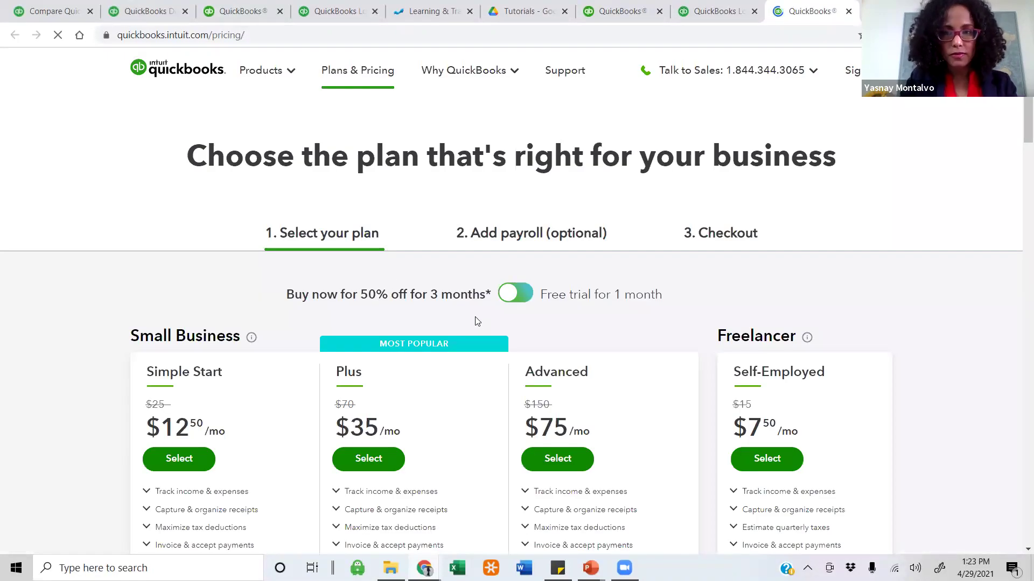
scroll(626, 275, "down", 1)
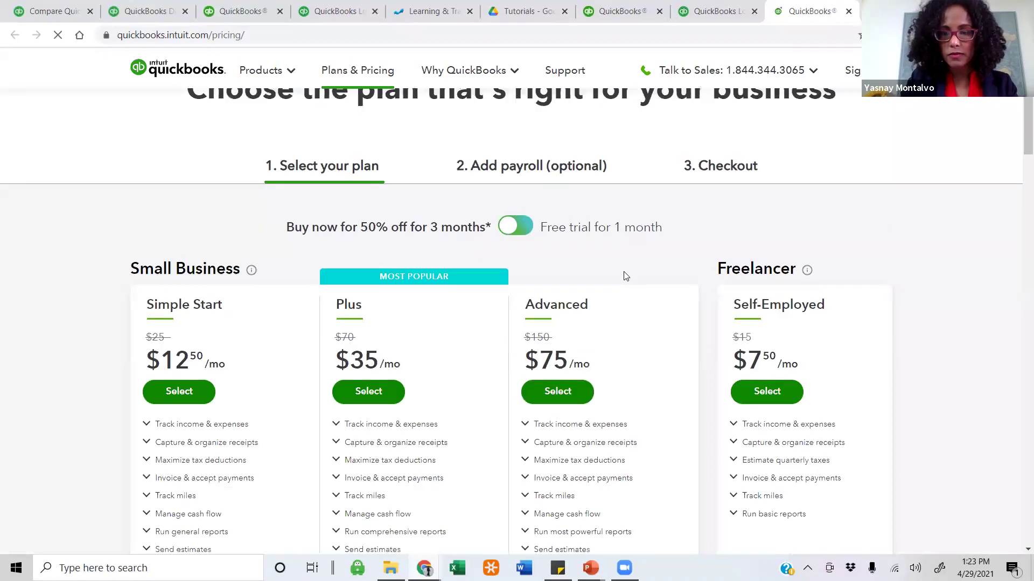
Return to the PowerPoint slide show, advance to the Objetivos de Aprendizaje slide and open its QuickBooks Online test drive link.
mouse_move(591, 568)
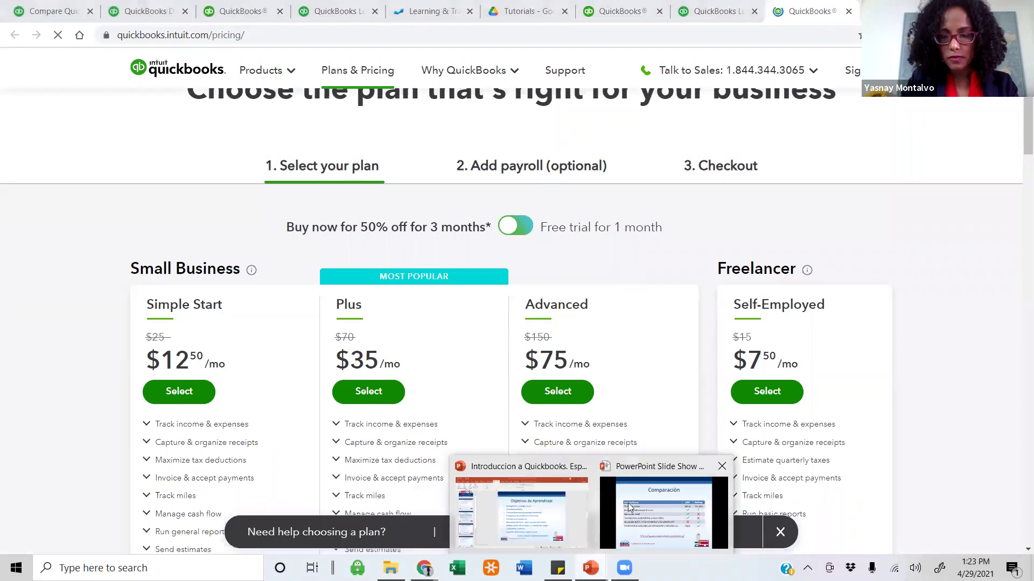
left_click(622, 493)
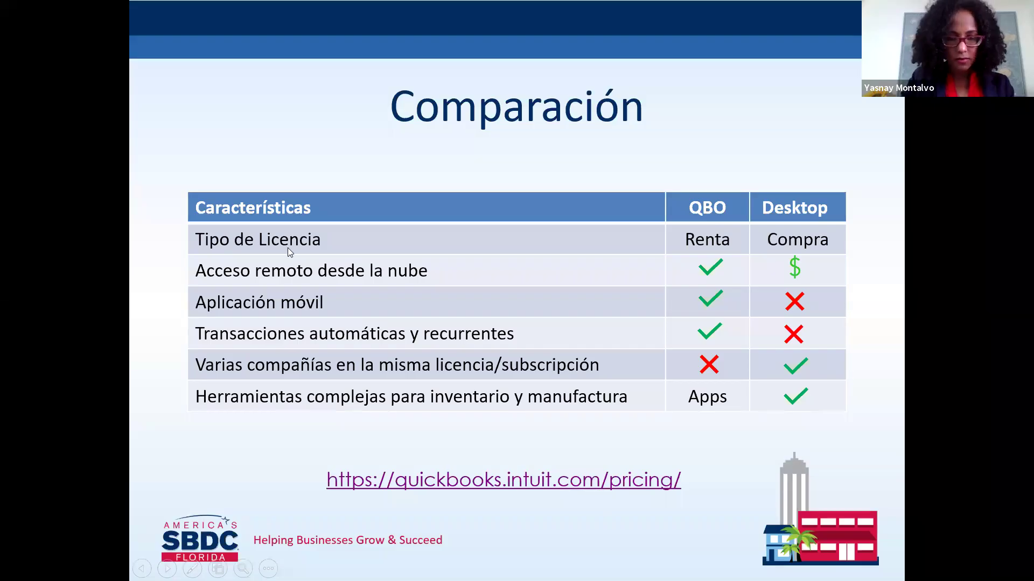
left_click(288, 247)
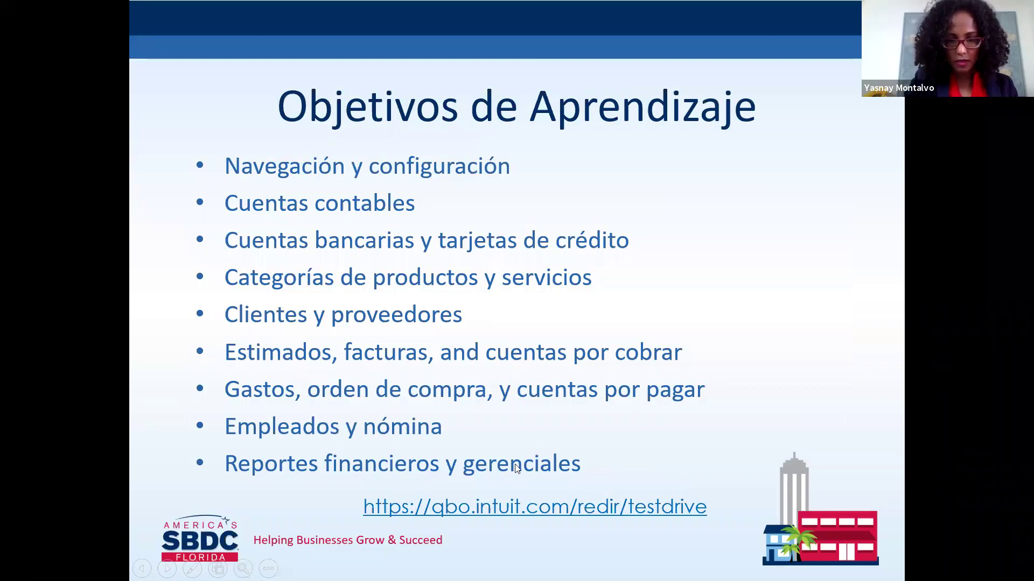
left_click(511, 511)
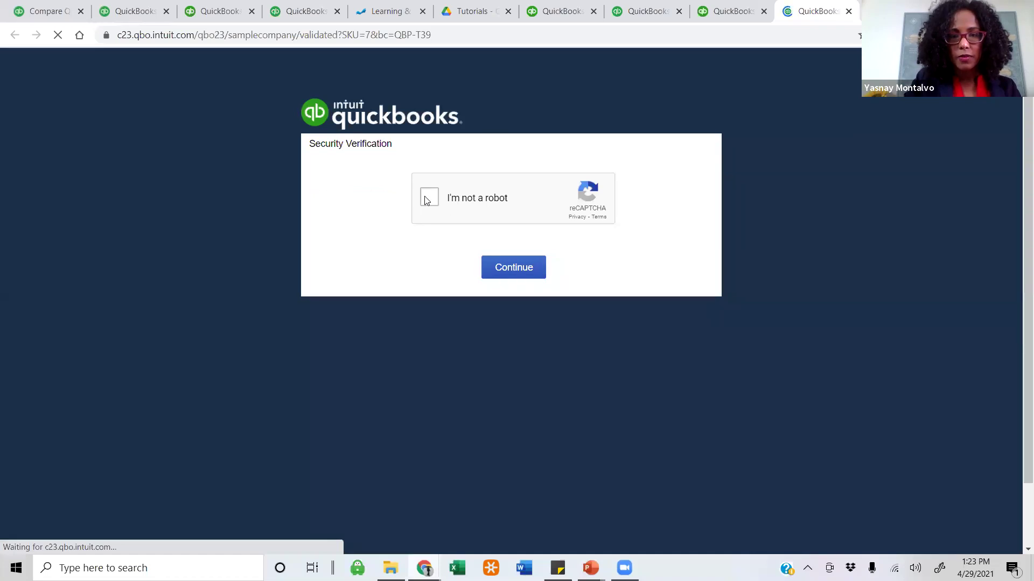
Complete the security verification for the sample company and open its Chart of Accounts.
left_click(501, 276)
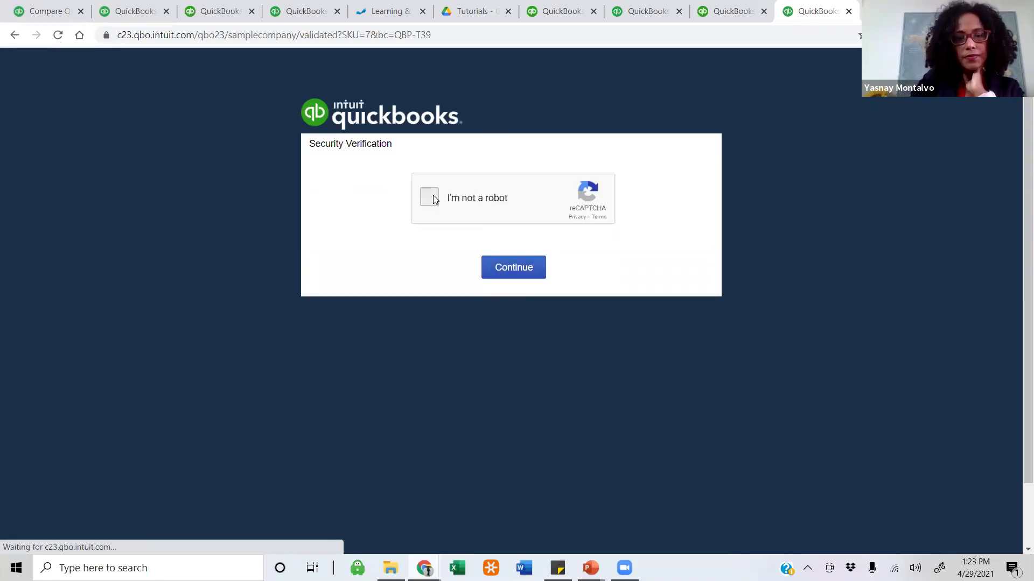
left_click(514, 271)
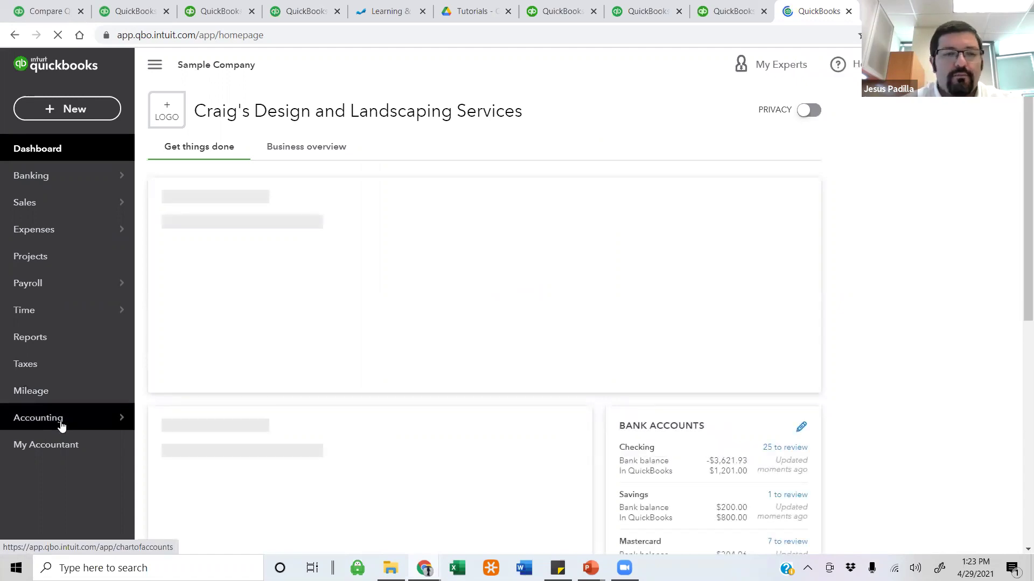
mouse_move(61, 423)
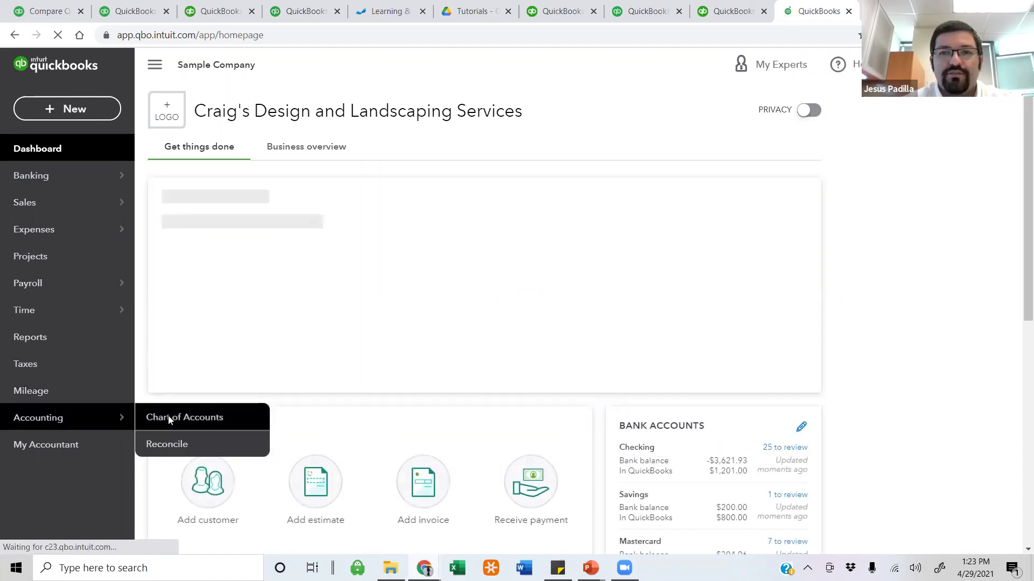
left_click(169, 419)
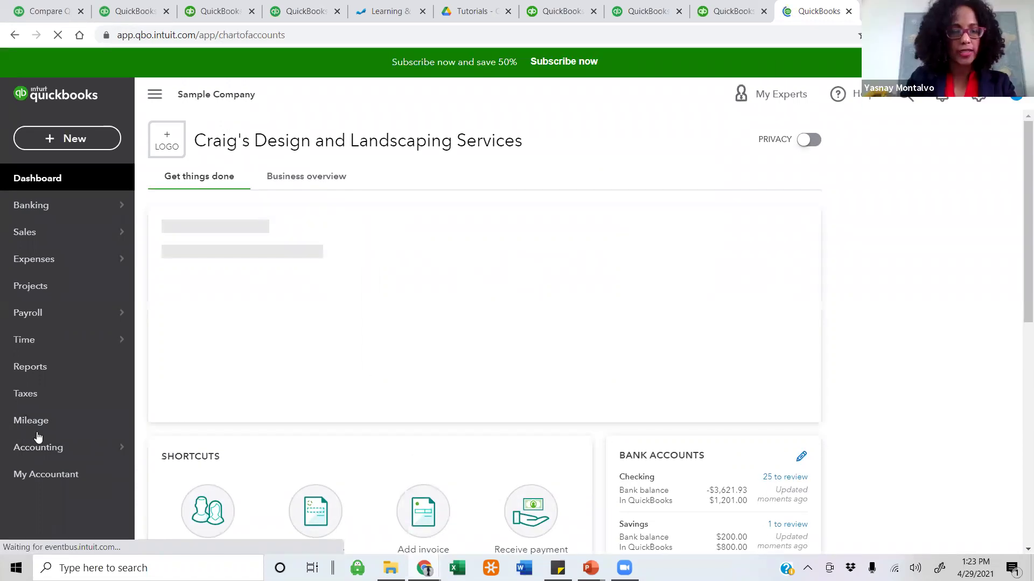
mouse_move(46, 447)
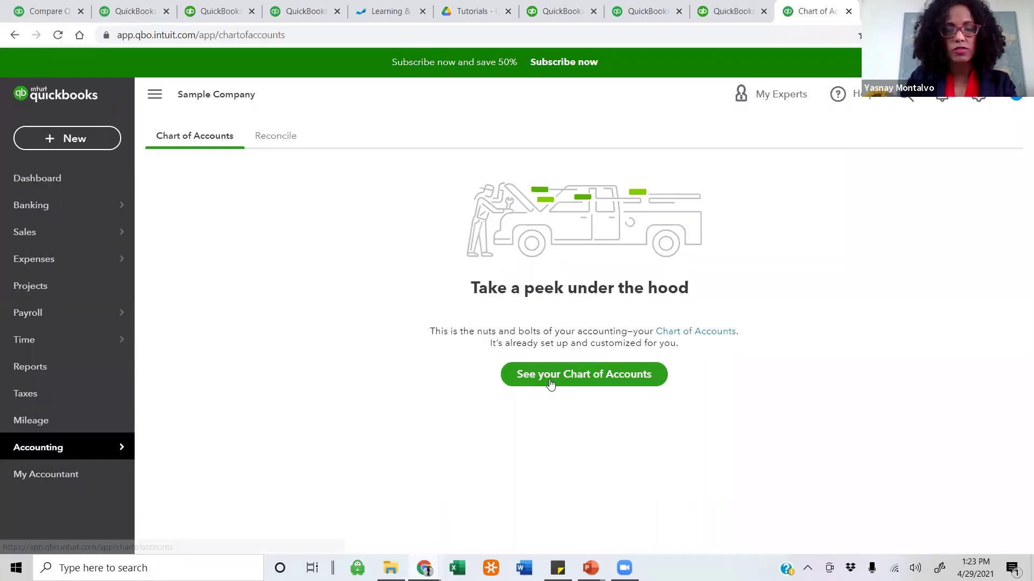
left_click(538, 386)
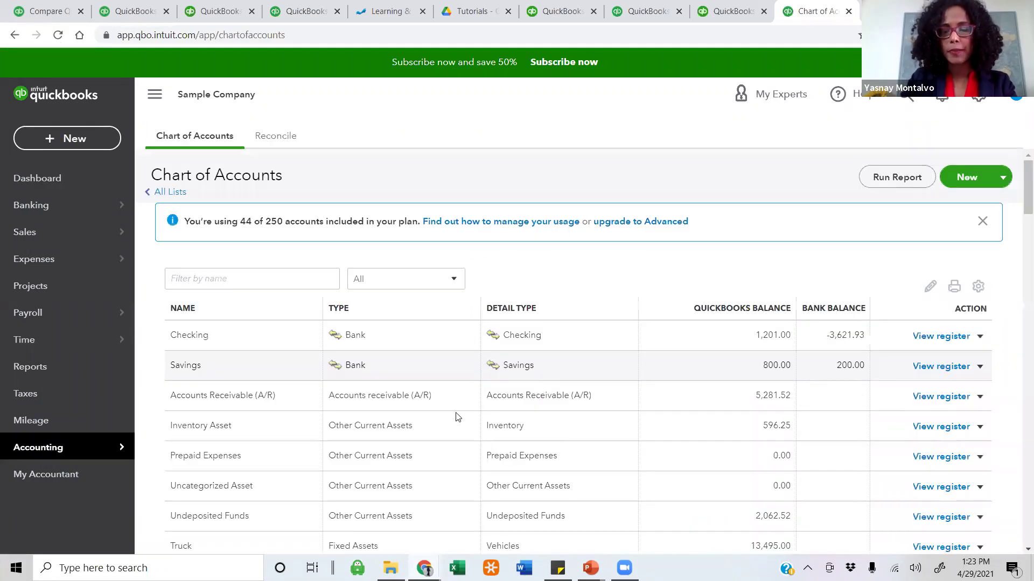
Start a new account in the Chart of Accounts and set its account type to Expenses.
scroll(452, 397, "down", 3)
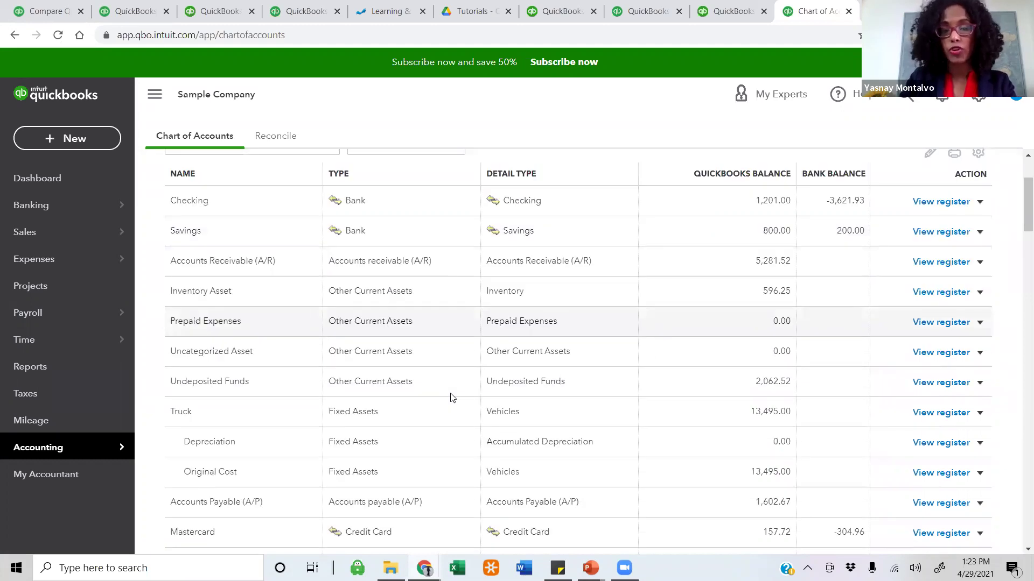
scroll(451, 397, "down", 3)
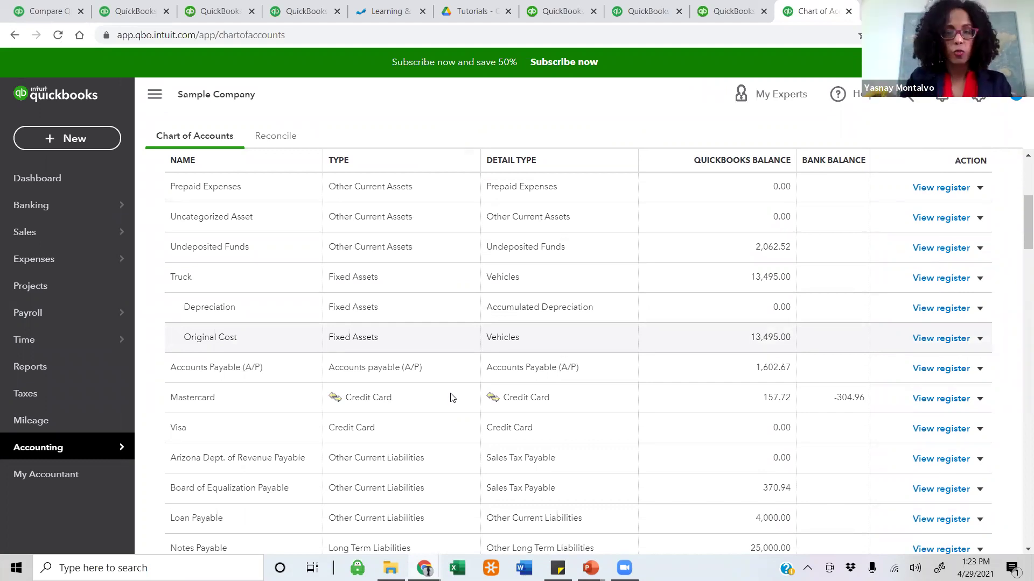
scroll(377, 337, "down", 1)
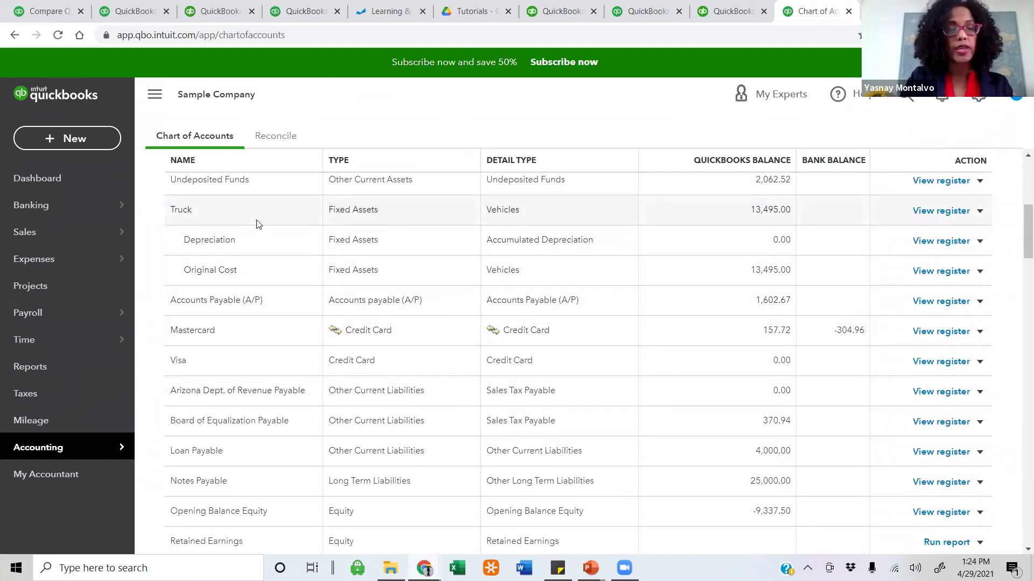
scroll(987, 279, "up", 5)
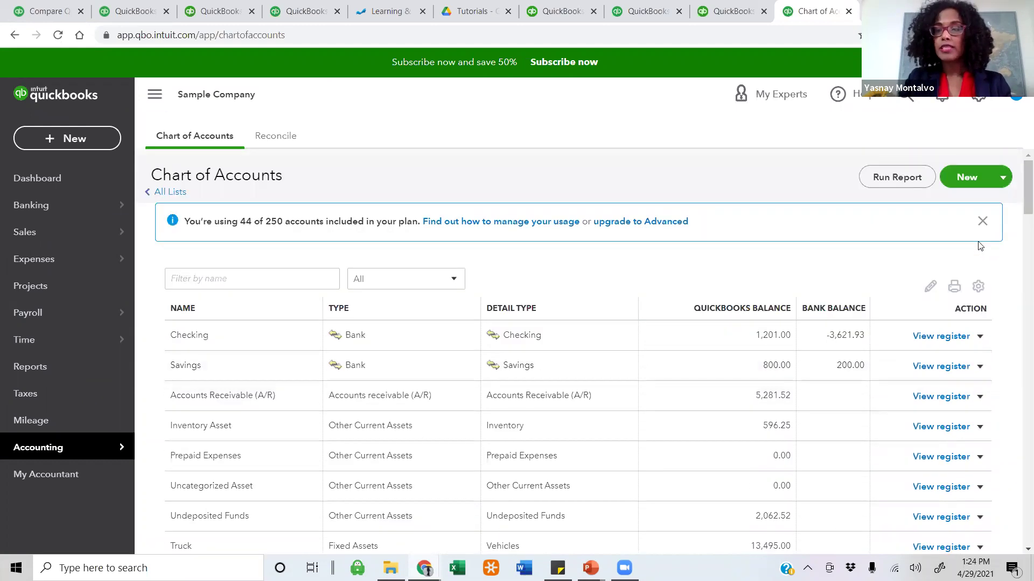
left_click(967, 178)
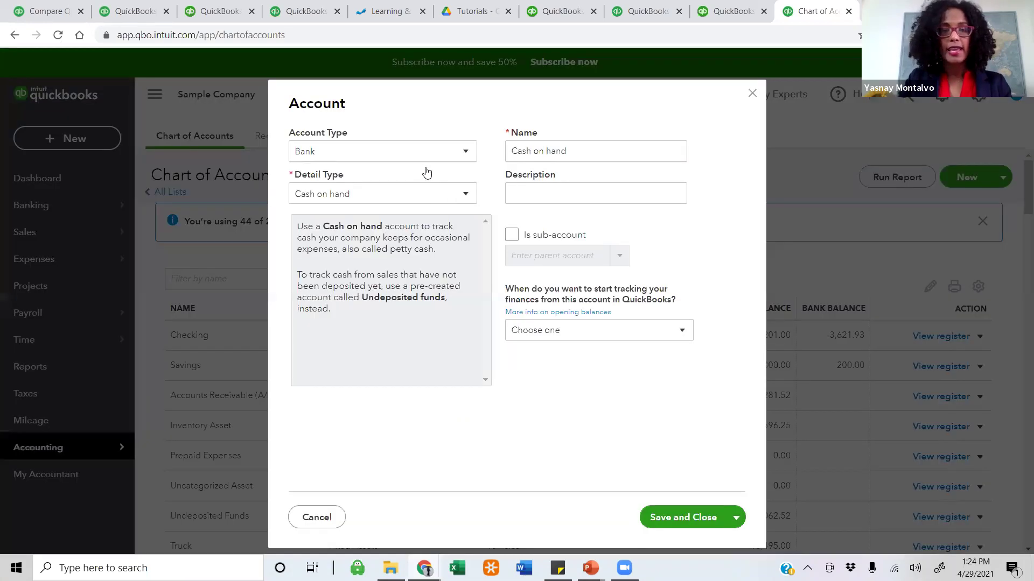
left_click(437, 156)
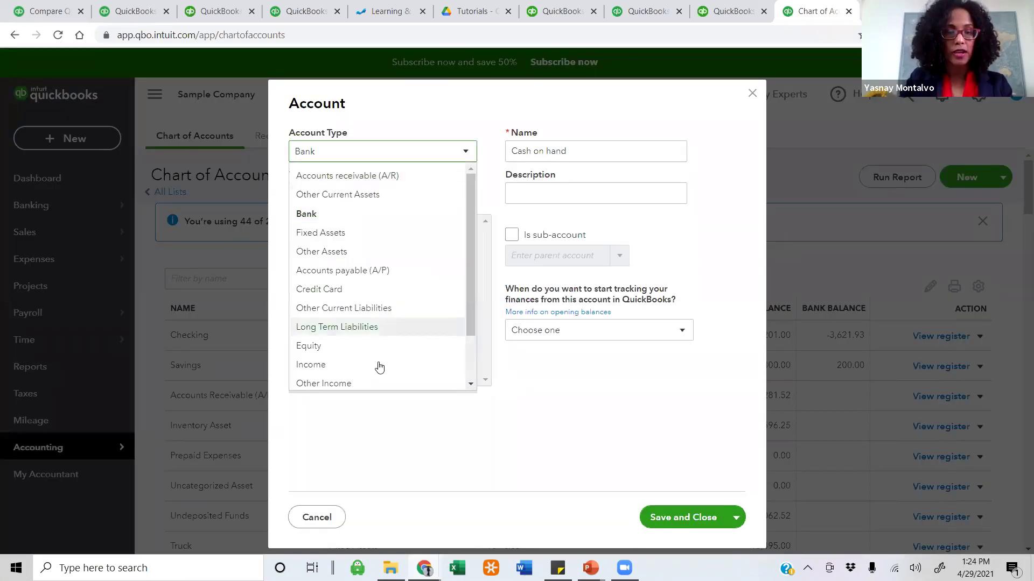
scroll(377, 368, "down", 2)
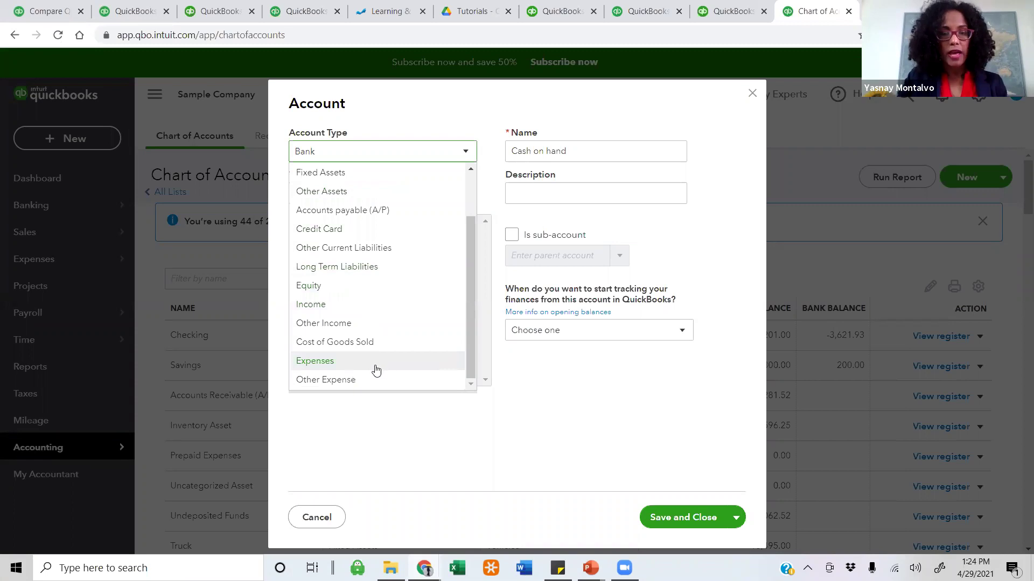
left_click(376, 362)
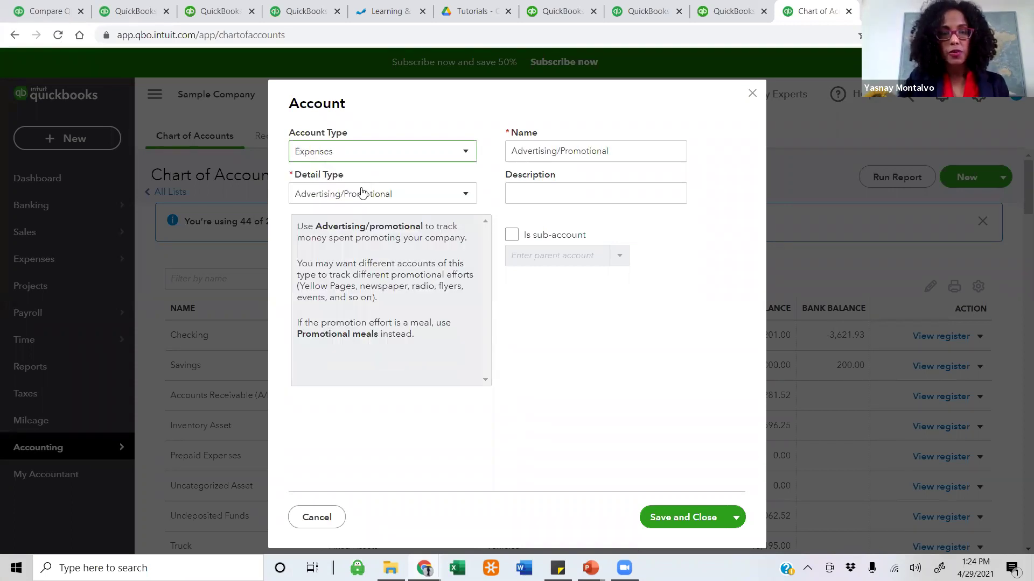
Set the new expense account's detail type to Auto and name it Parking.
left_click(361, 193)
scroll(363, 258, "down", 10)
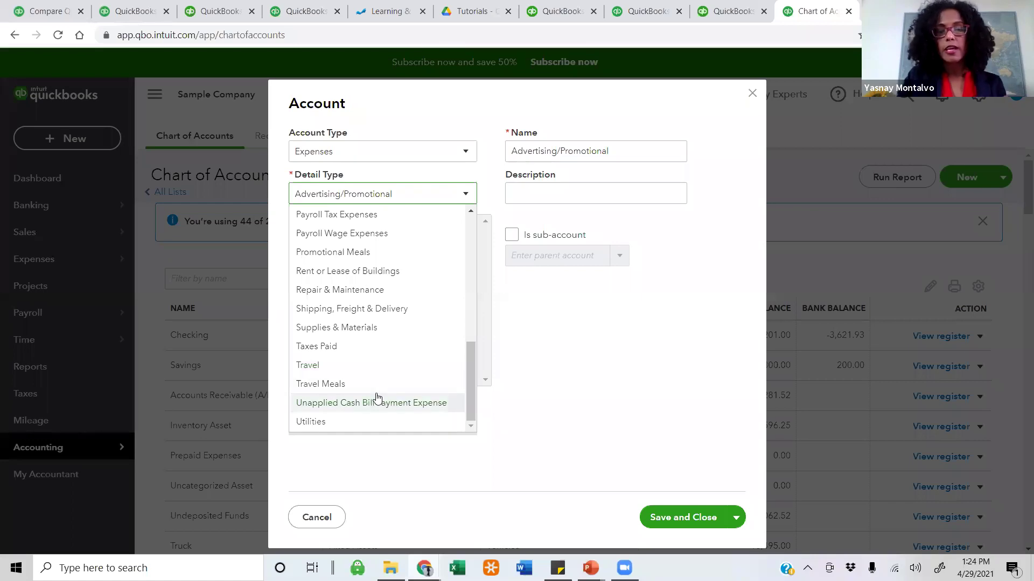
scroll(377, 398, "up", 10)
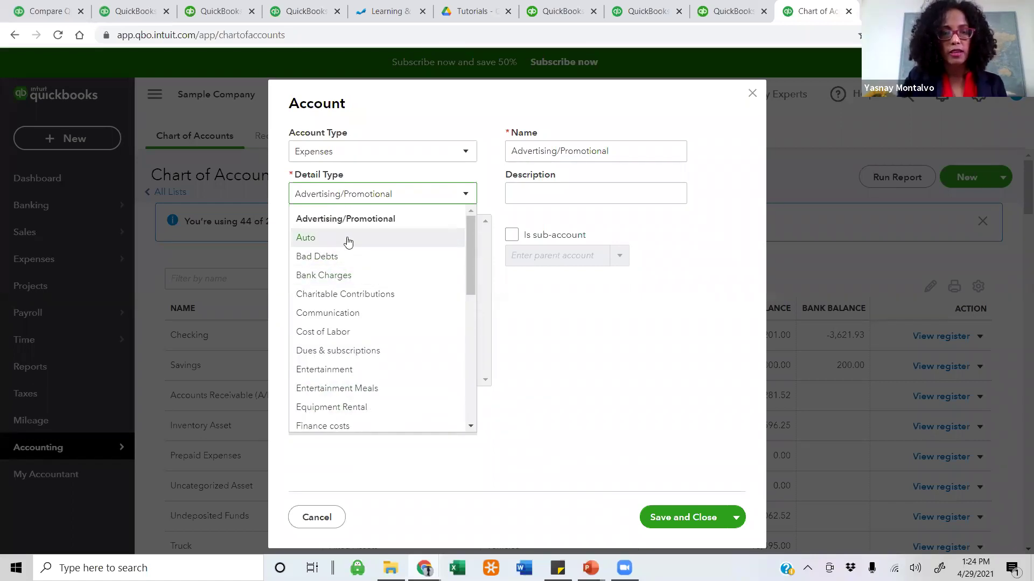
left_click(348, 239)
double_click(534, 153)
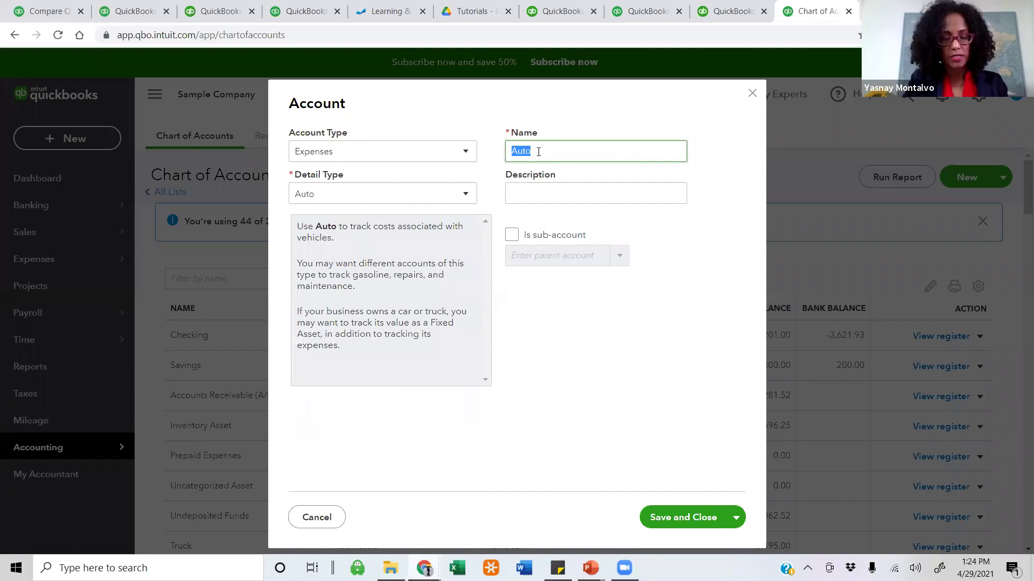
type("Parking")
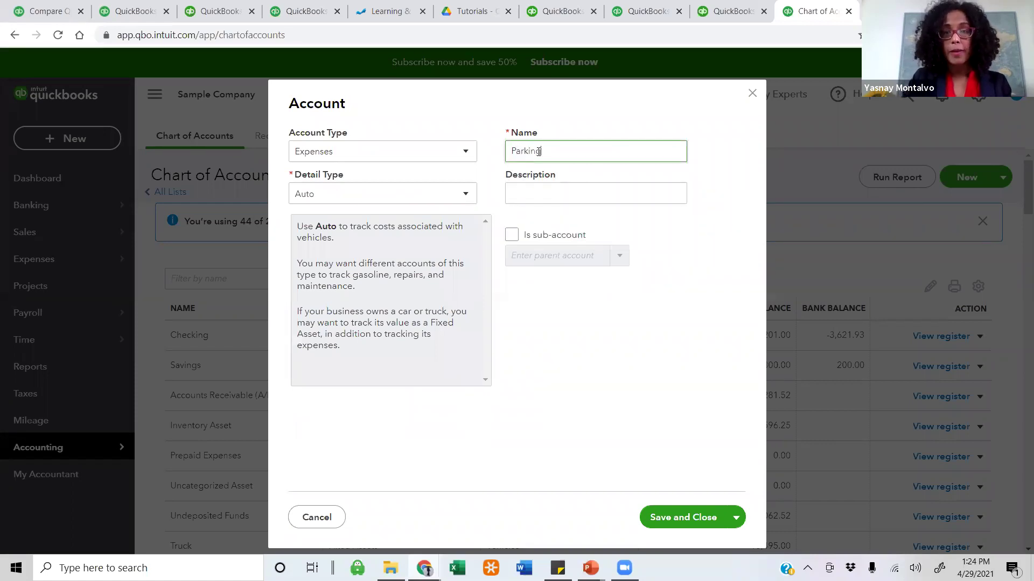
Make Parking a sub-account of Automobile and save the account.
left_click(511, 234)
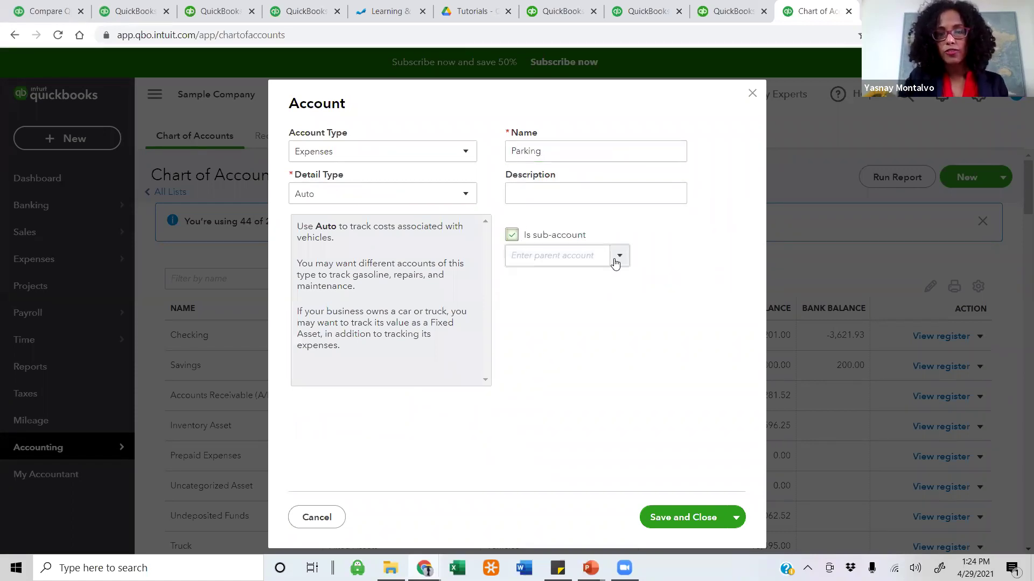
left_click(620, 257)
type("car")
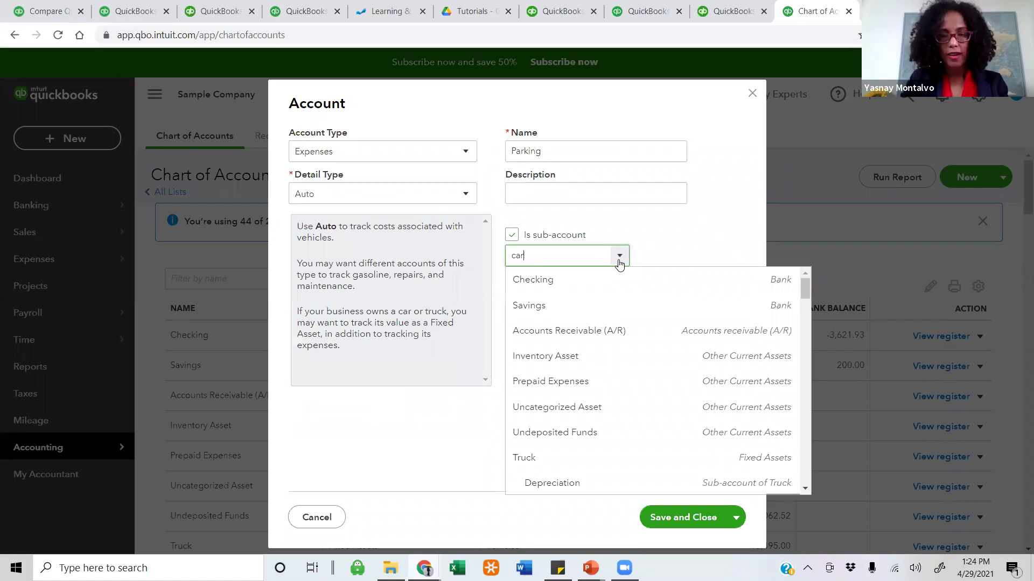
key("BackSpace")
key("BackSpace")
key("BackSpace")
type("Au")
left_click(601, 285)
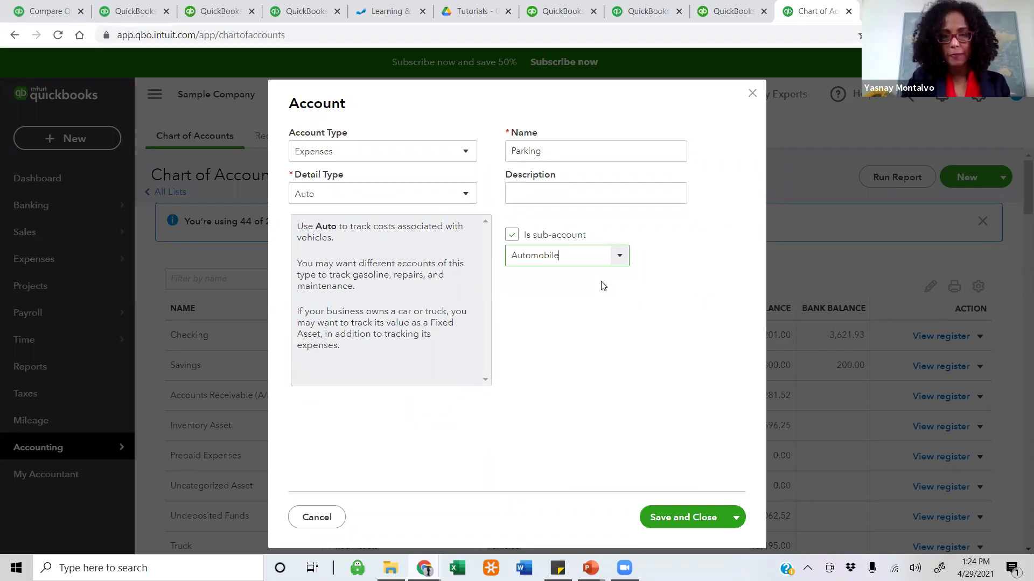
left_click(678, 517)
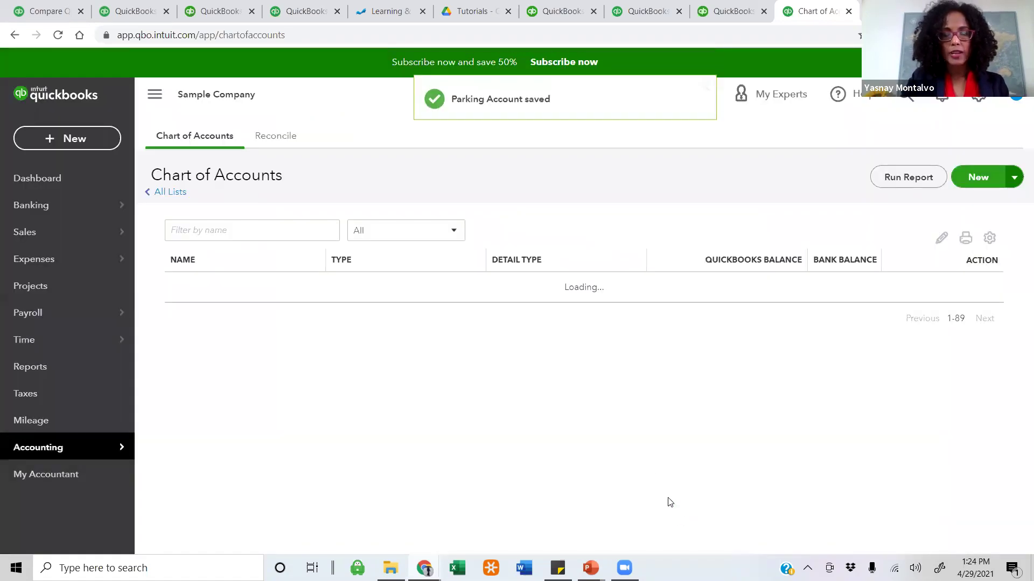
Find the Parking sub-account under Automobile in the Chart of Accounts and look over the surrounding accounts.
scroll(420, 434, "down", 4)
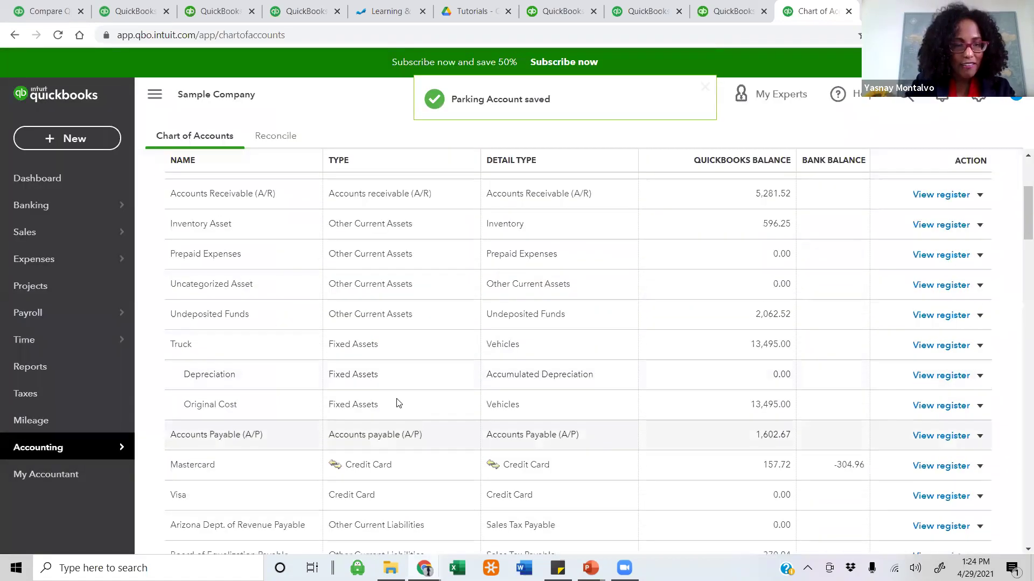
scroll(258, 401, "down", 5)
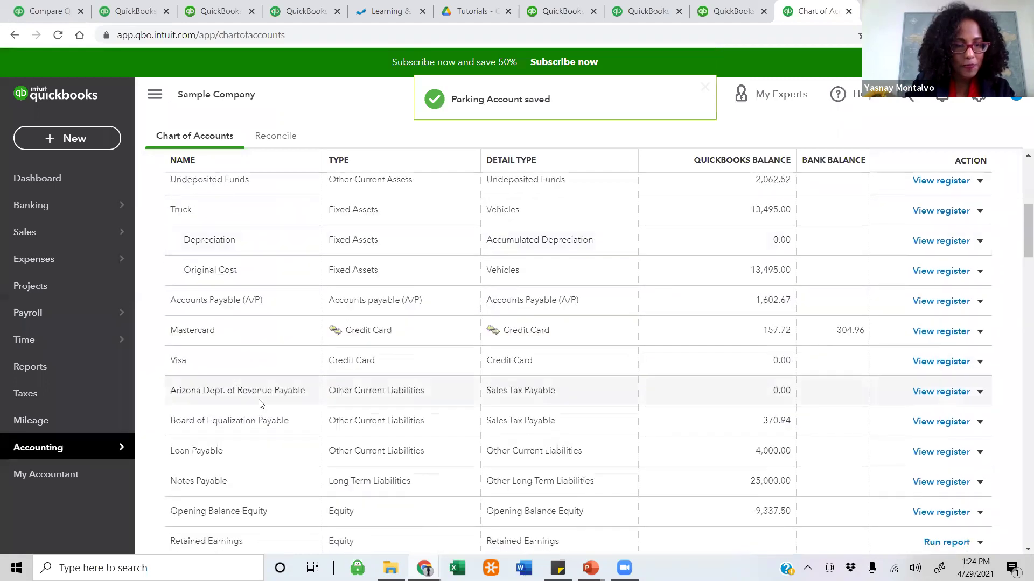
scroll(261, 404, "up", 4)
scroll(262, 401, "up", 5)
scroll(264, 401, "down", 9)
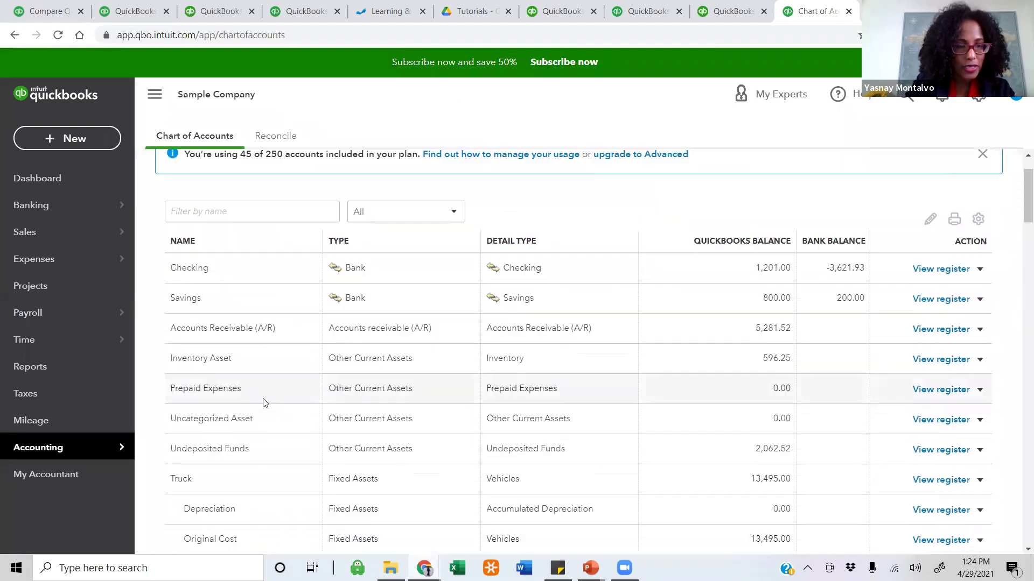
scroll(267, 403, "down", 5)
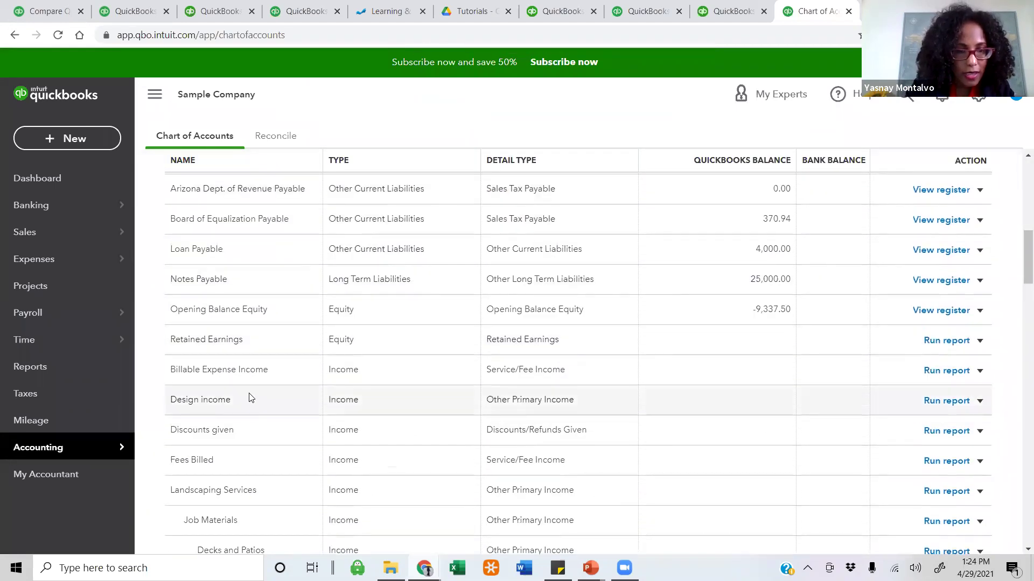
scroll(249, 399, "down", 6)
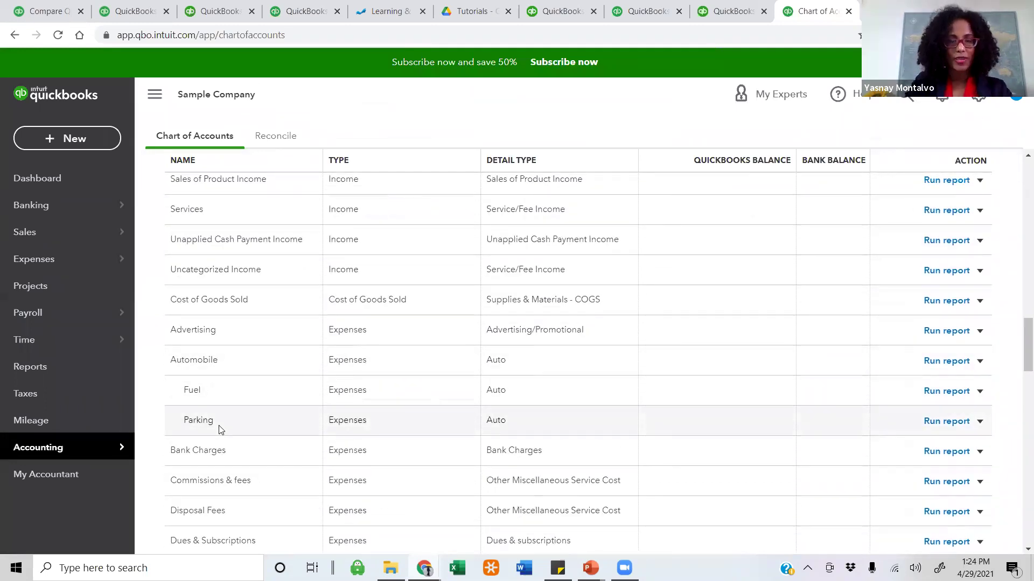
scroll(418, 377, "up", 15)
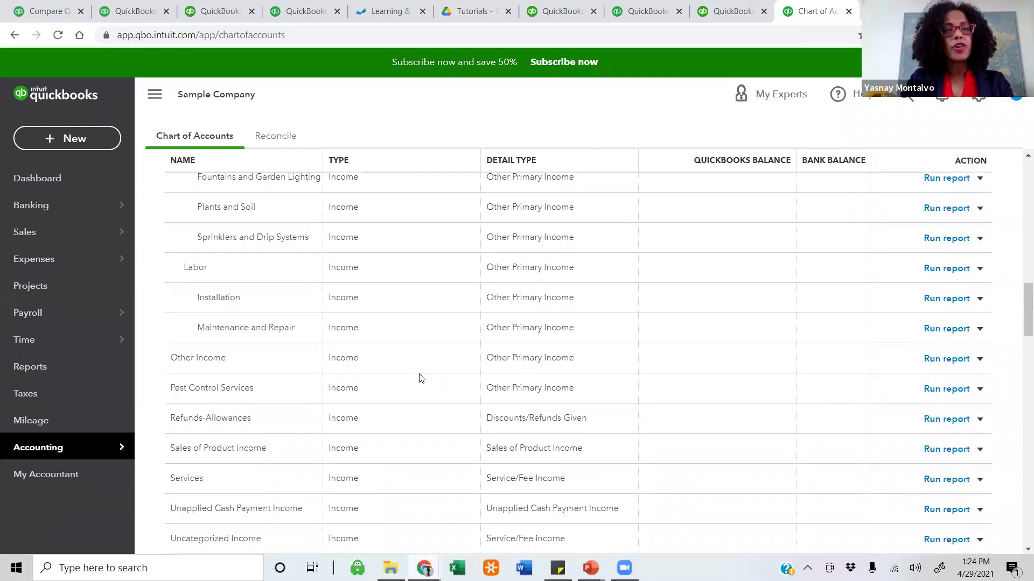
Sort the Chart of Accounts by type, and finally alphabetically by name.
left_click(342, 308)
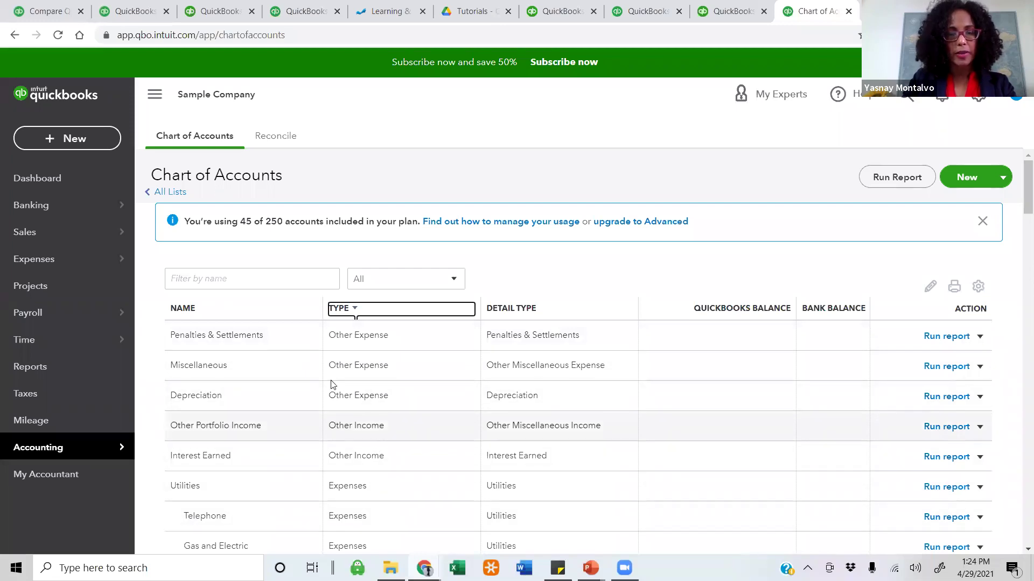
left_click(242, 309)
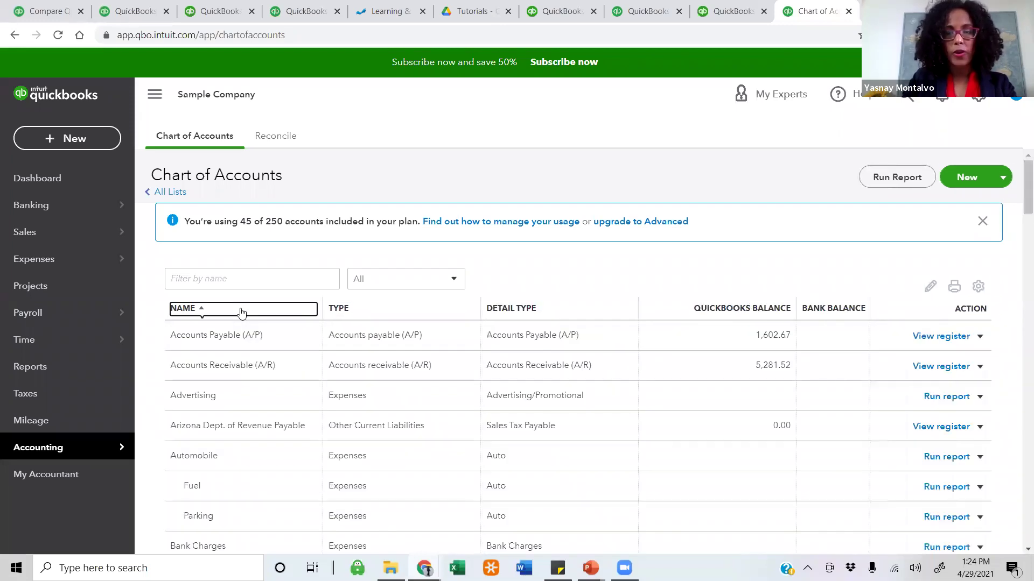
Show the extra actions available for the Fuel sub-account under Automobile.
scroll(506, 437, "down", 2)
scroll(507, 437, "down", 1)
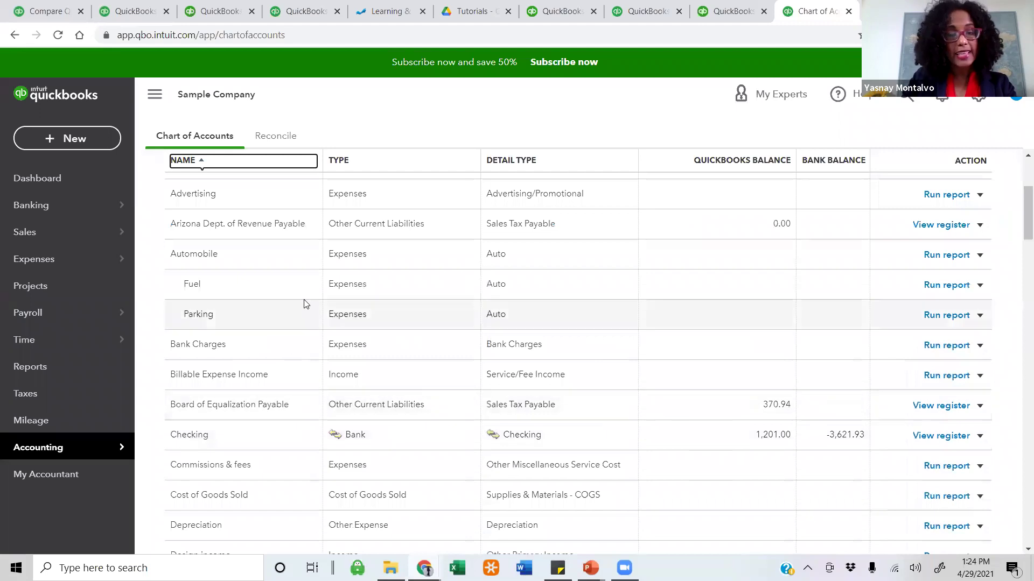
left_click(980, 286)
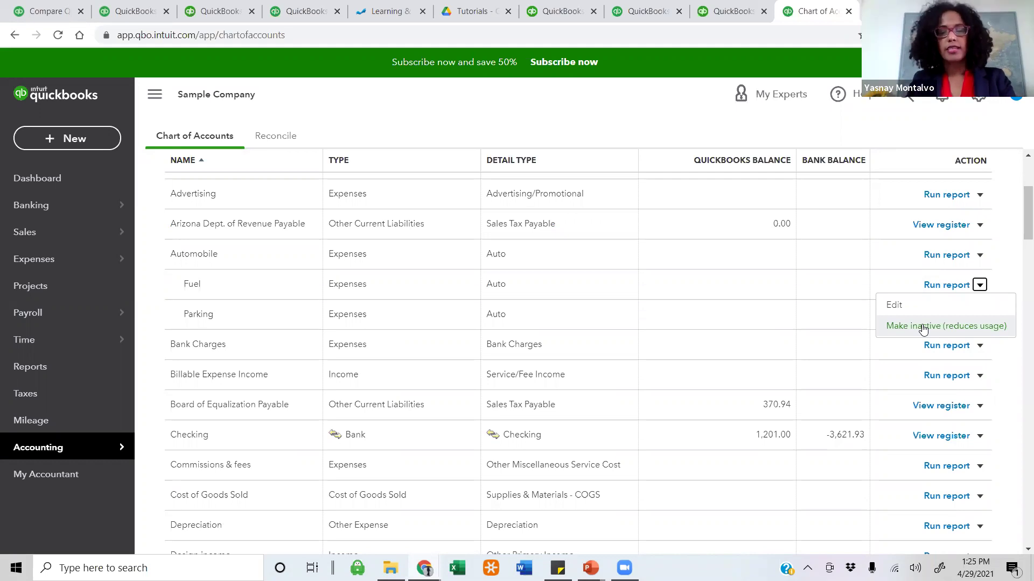
scroll(753, 246, "up", 3)
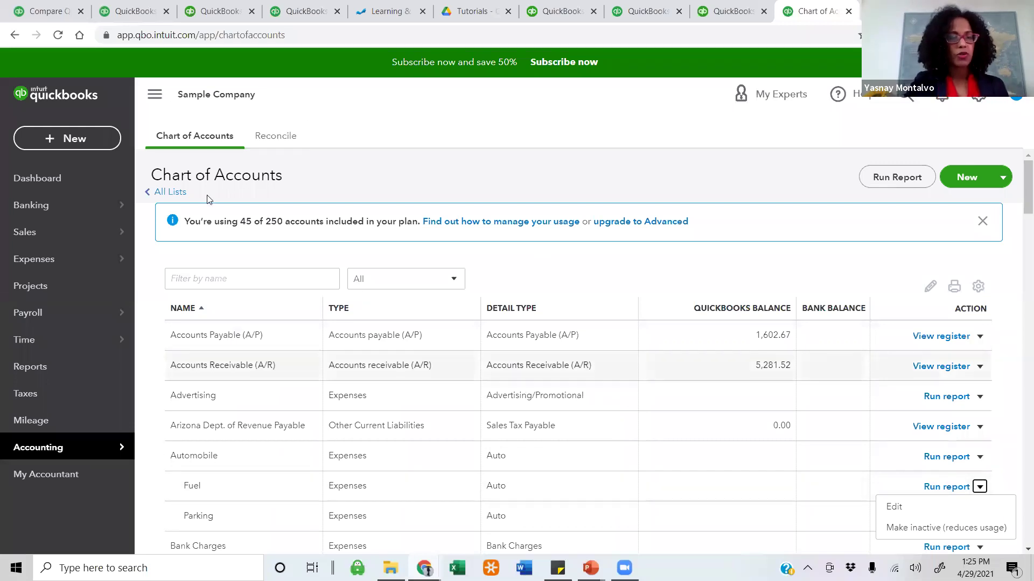
Open the Reconcile page of the Accounting section.
left_click(261, 135)
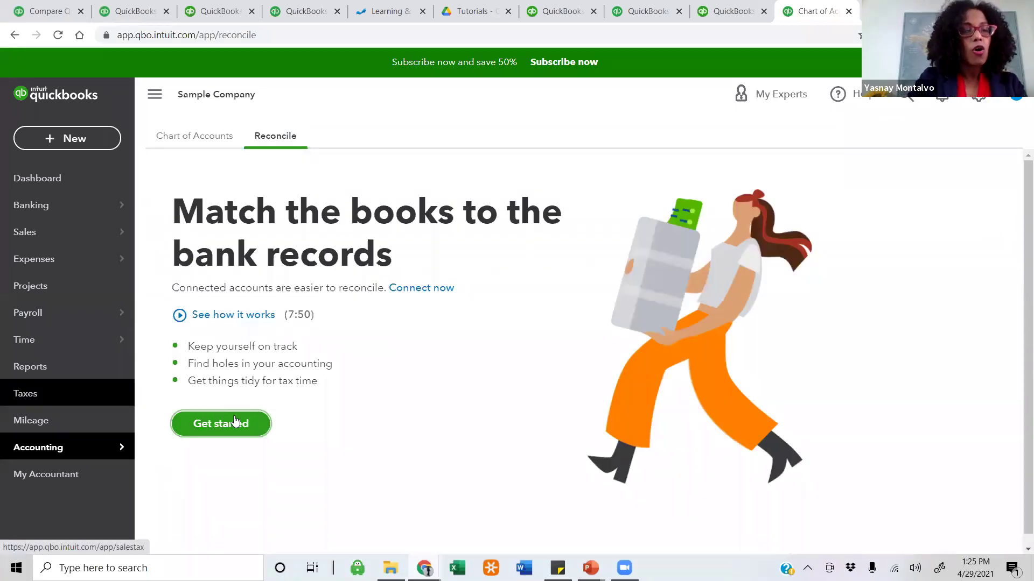
mouse_move(79, 454)
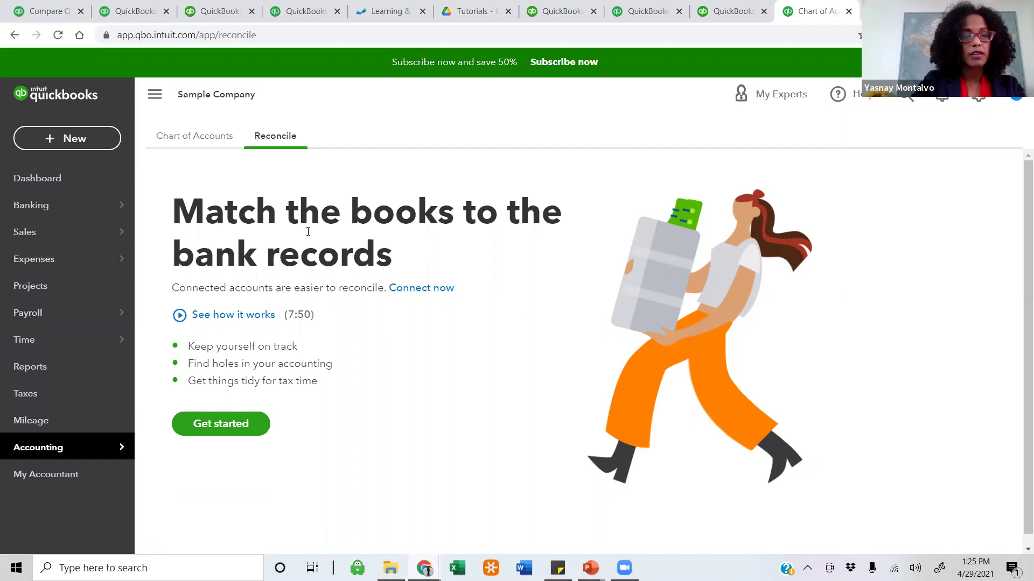
Open the Sales overview and look over its income chart, payment setup tasks and shortcuts.
mouse_move(47, 228)
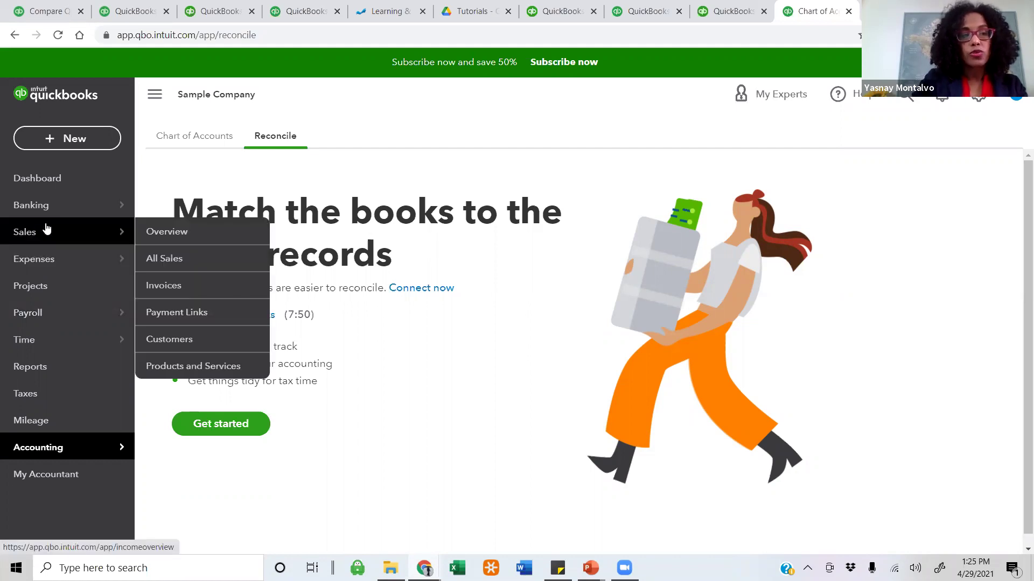
left_click(47, 229)
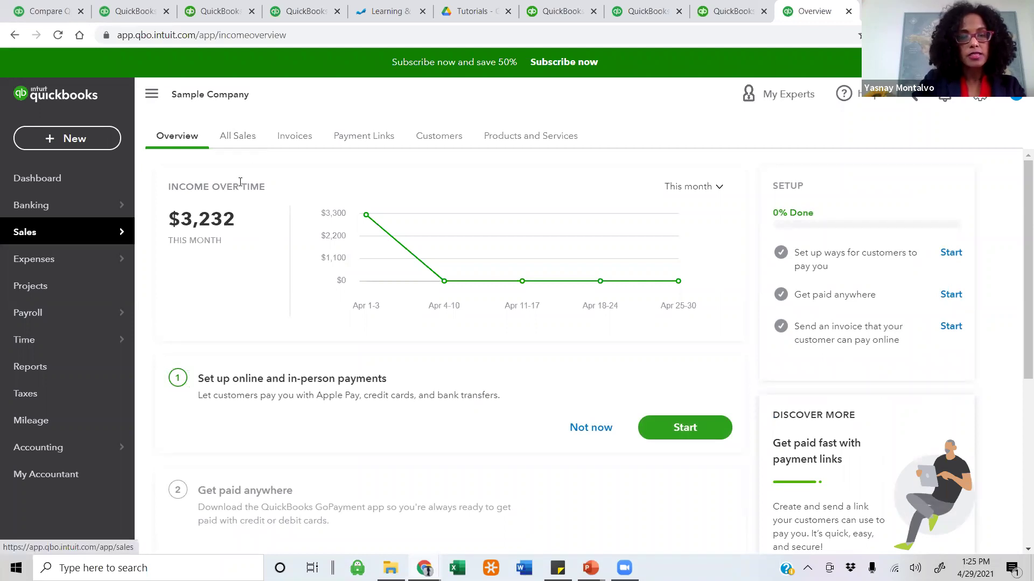
scroll(1018, 291, "down", 5)
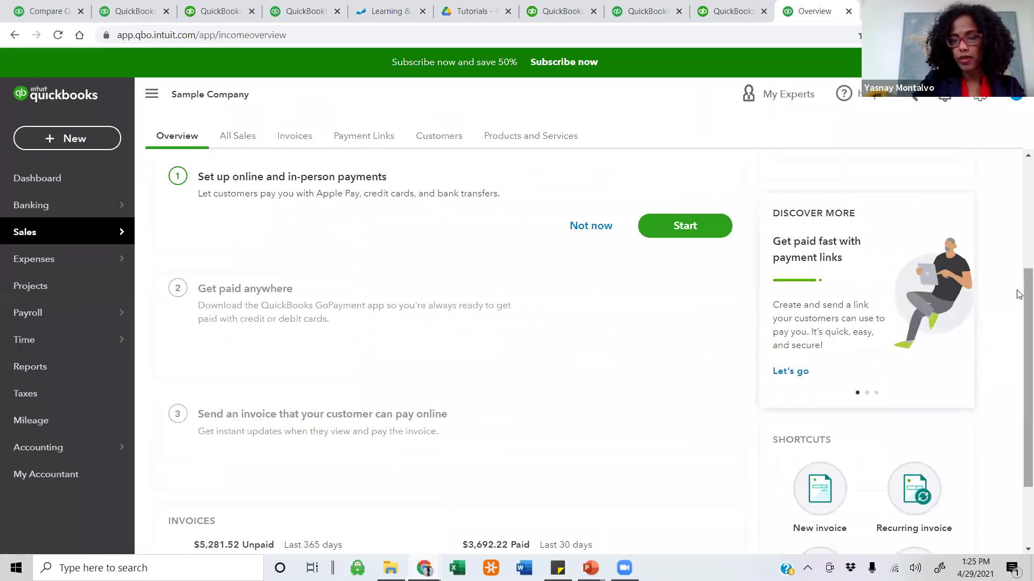
left_click(216, 144)
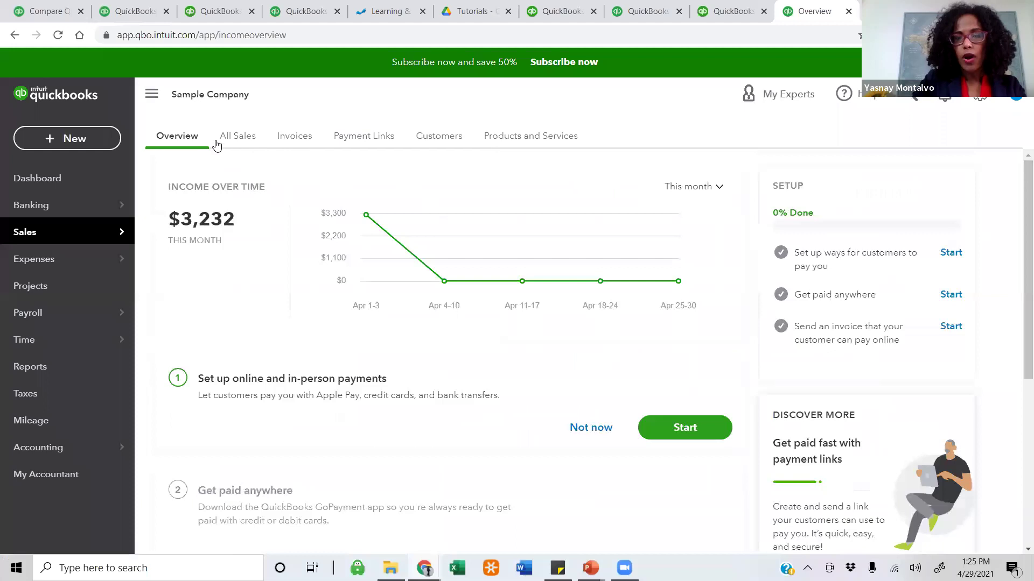
Open the Invoices list and show the additional option offered alongside creating an invoice.
left_click(293, 138)
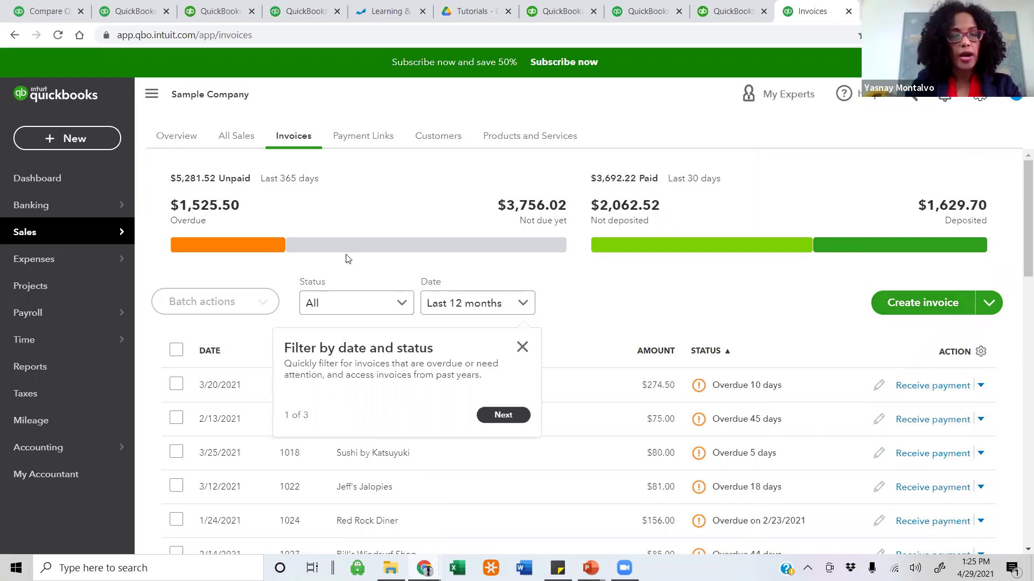
left_click(988, 313)
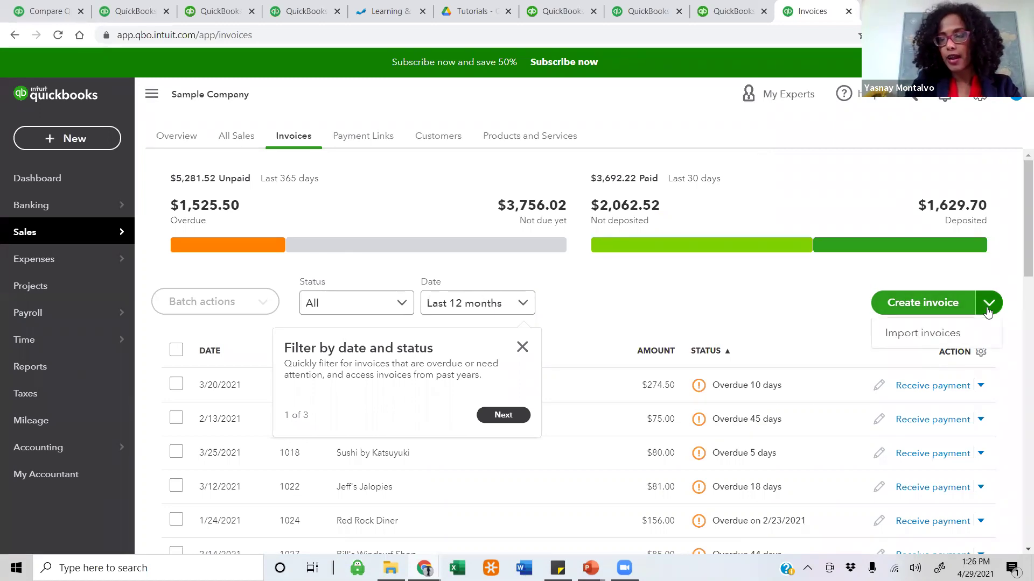
left_click(981, 272)
scroll(773, 318, "down", 1)
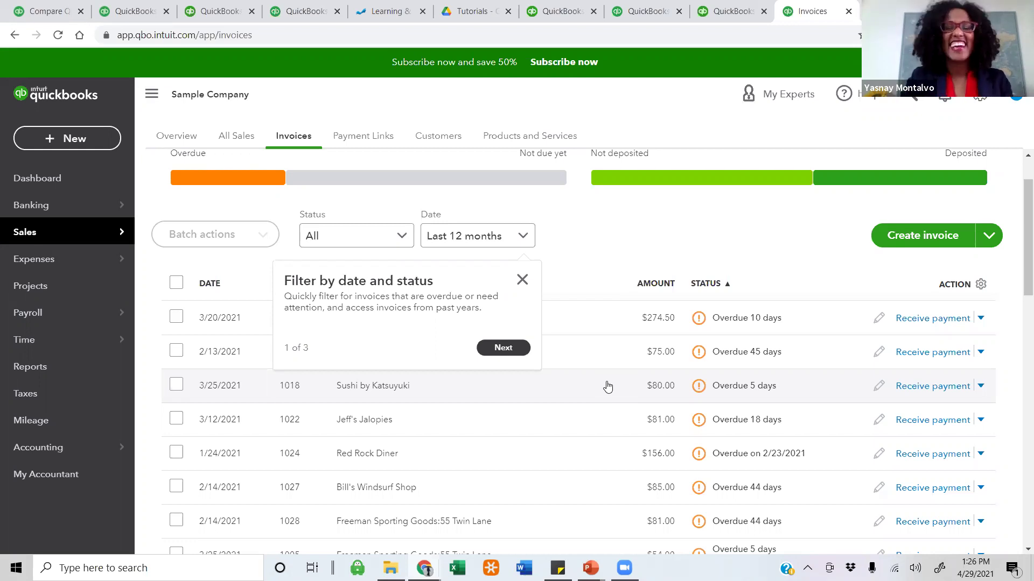
Dismiss the filtering tip and review the statuses and amounts of the invoices from the last 12 months.
left_click(522, 280)
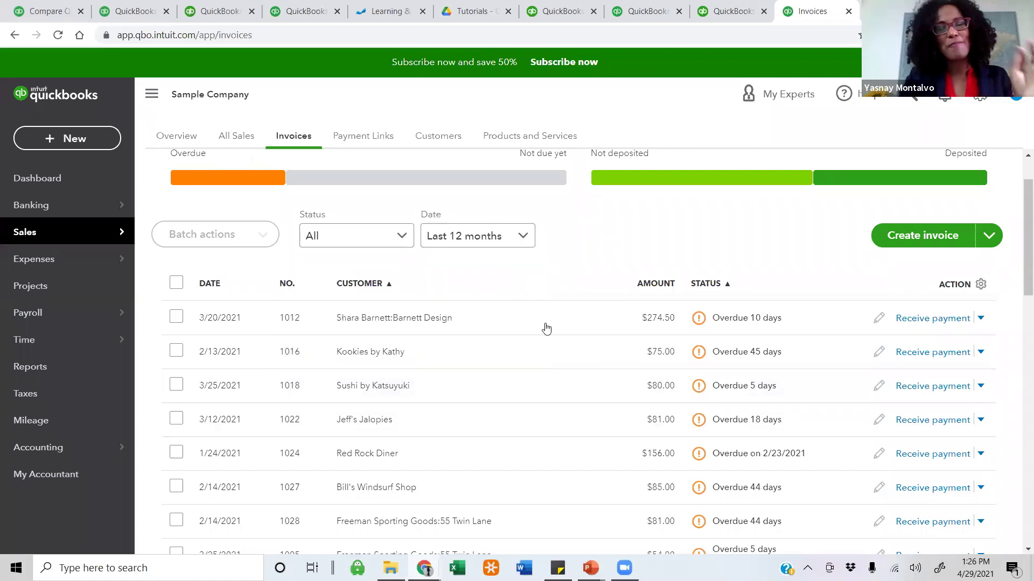
scroll(554, 380, "down", 3)
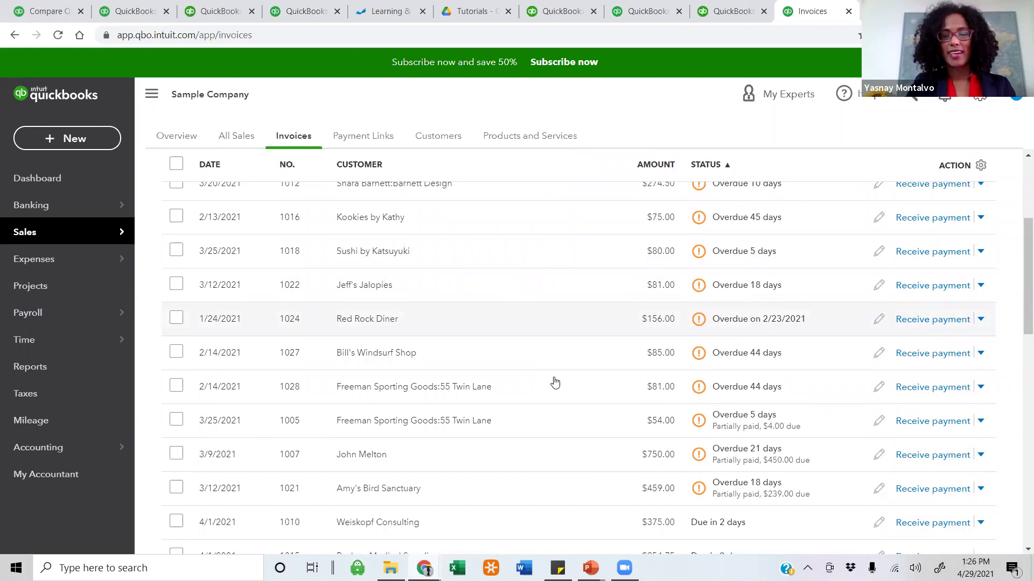
scroll(554, 382, "up", 2)
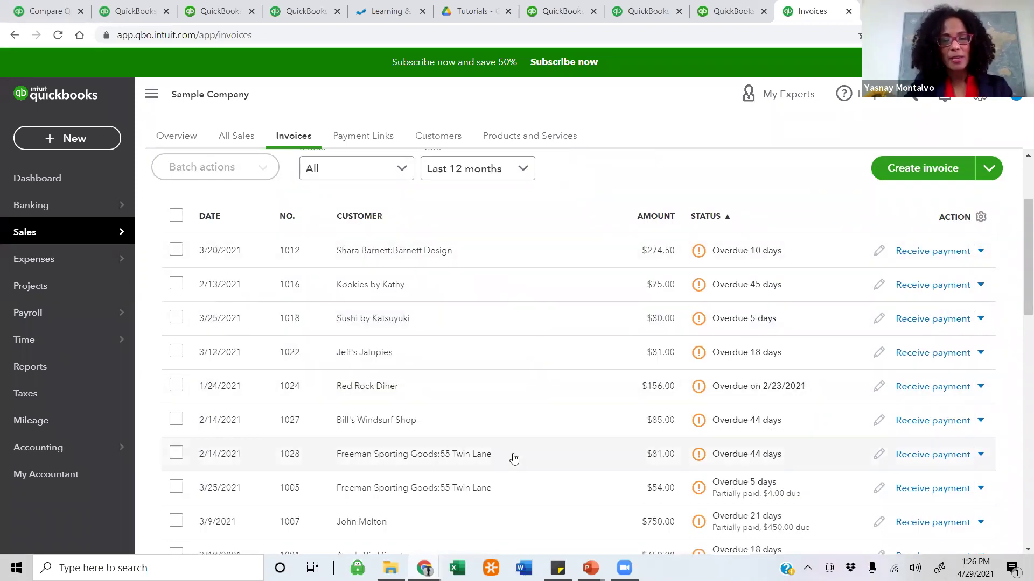
scroll(560, 343, "down", 2)
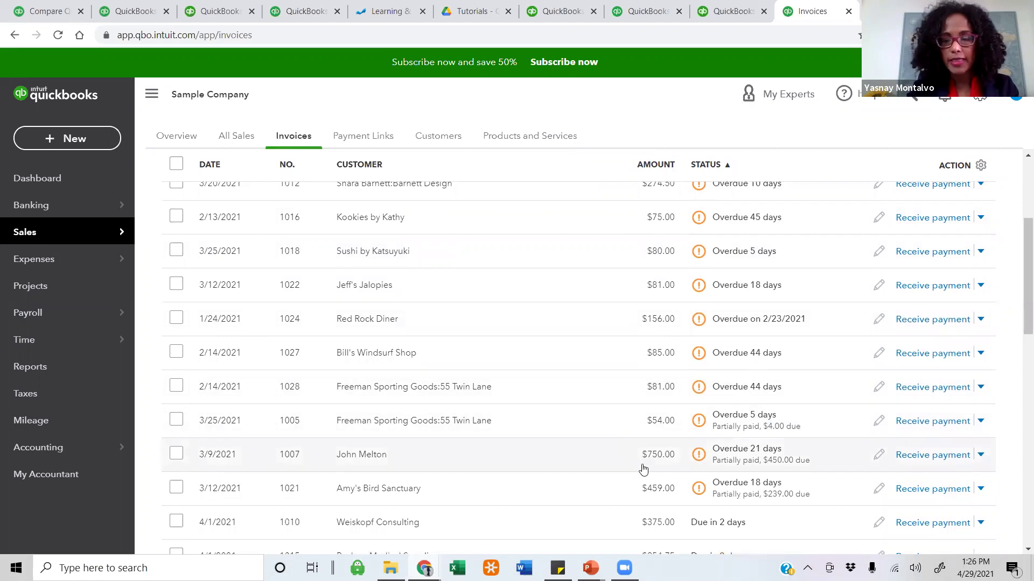
scroll(644, 470, "down", 18)
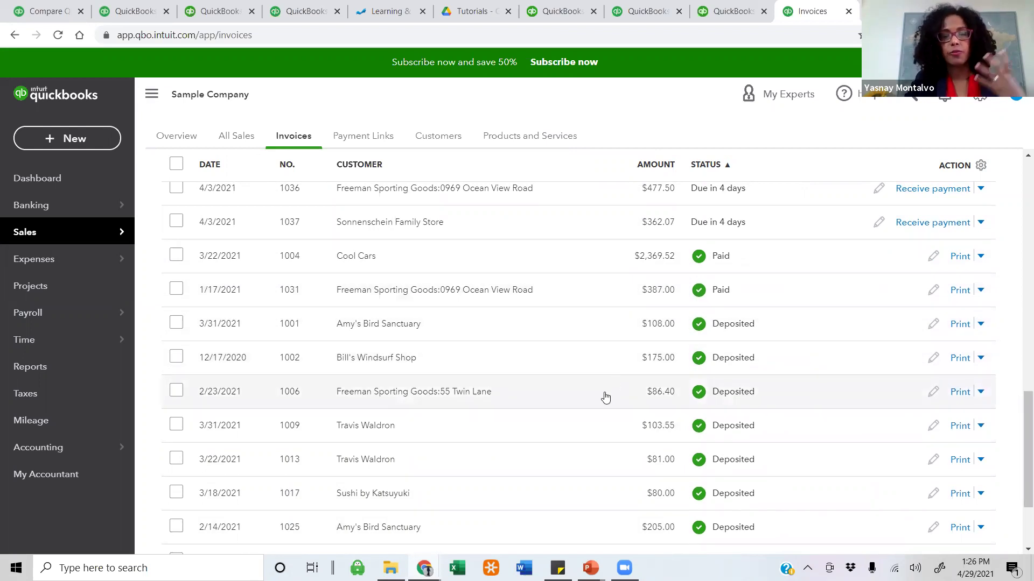
scroll(605, 405, "up", 10)
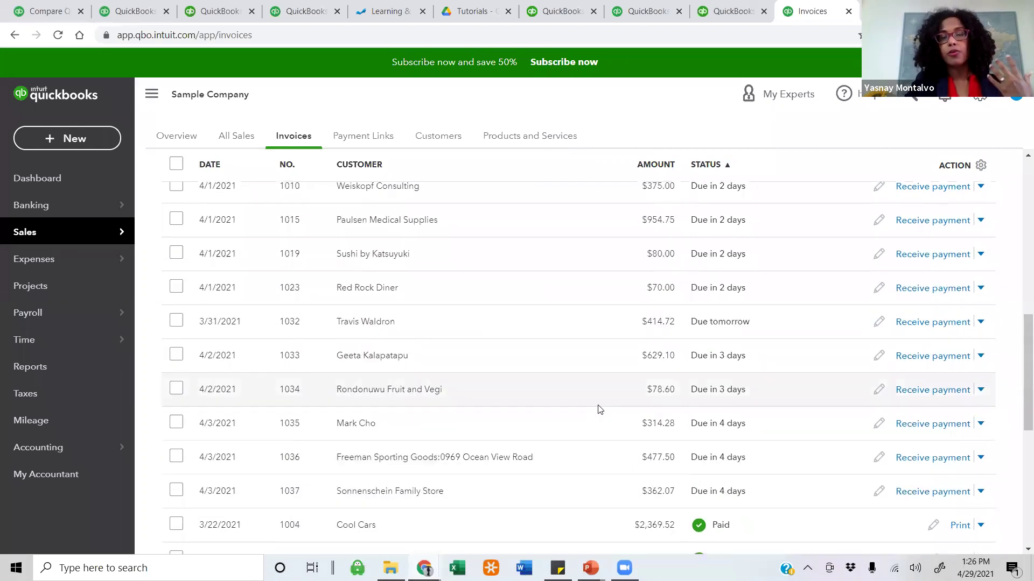
scroll(599, 405, "up", 4)
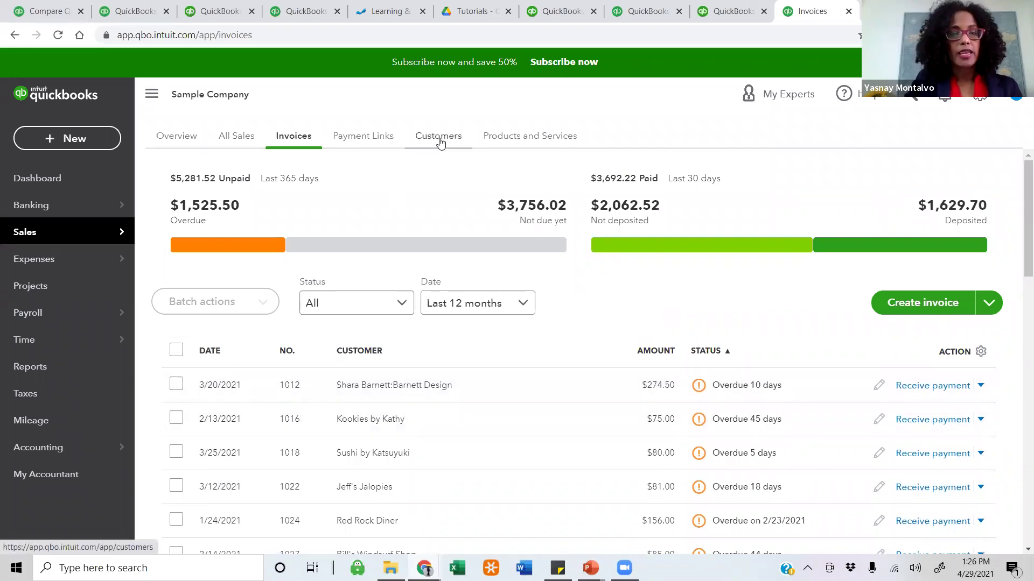
Open the Products and Services list and review the items' types, prices, costs and quantities.
left_click(499, 137)
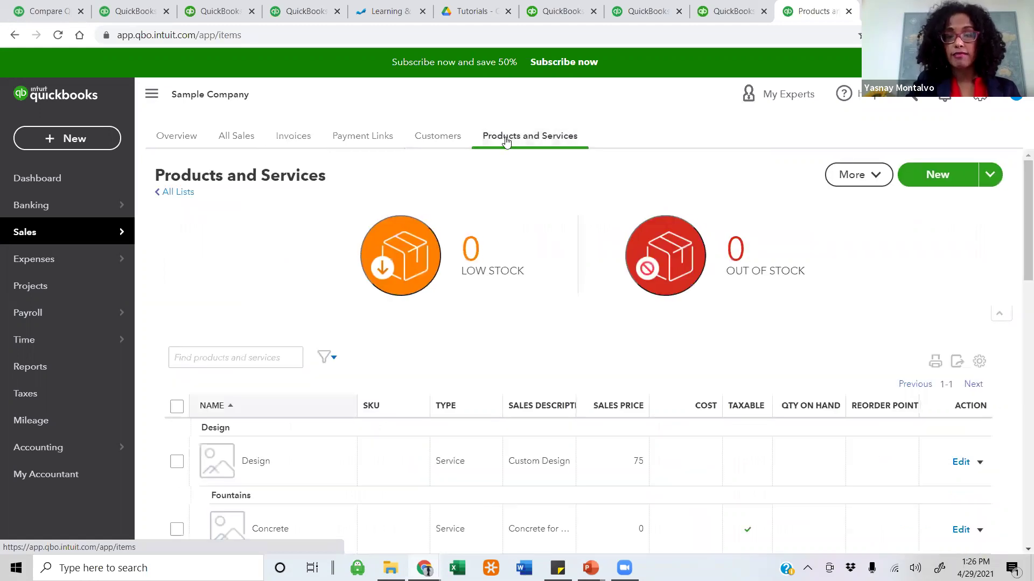
scroll(512, 310, "down", 2)
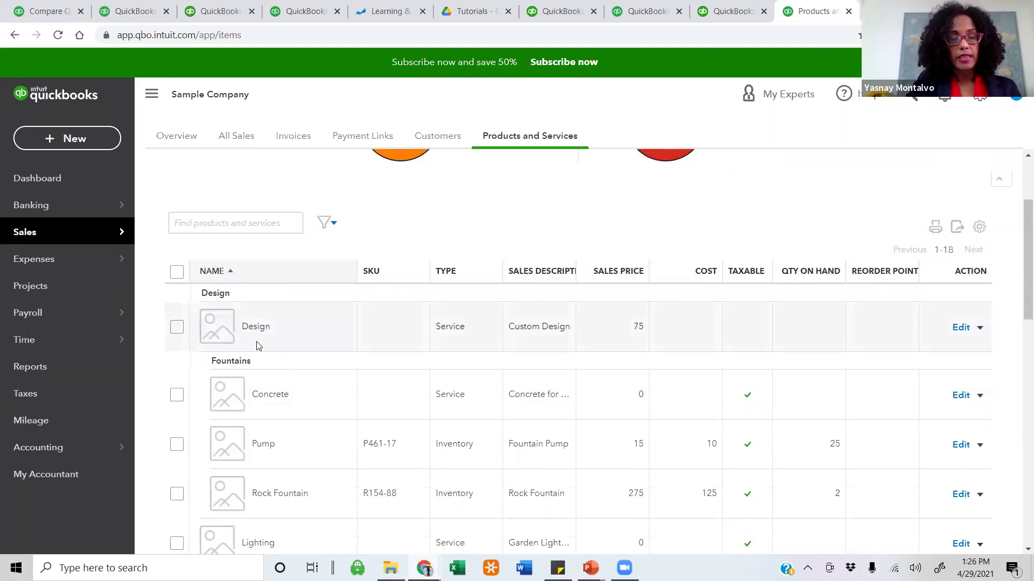
scroll(279, 356, "down", 1)
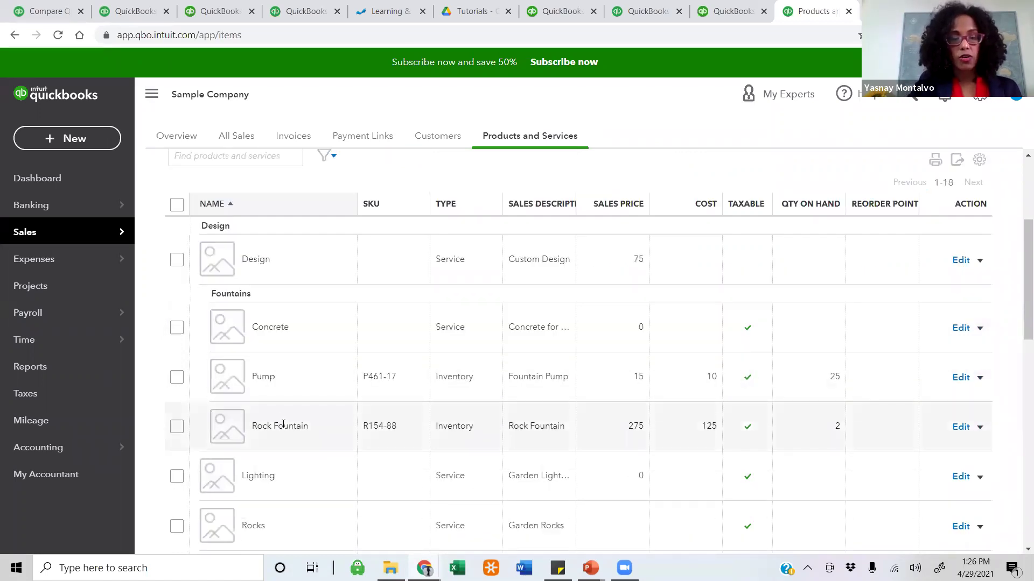
scroll(282, 430, "down", 2)
scroll(933, 230, "up", 5)
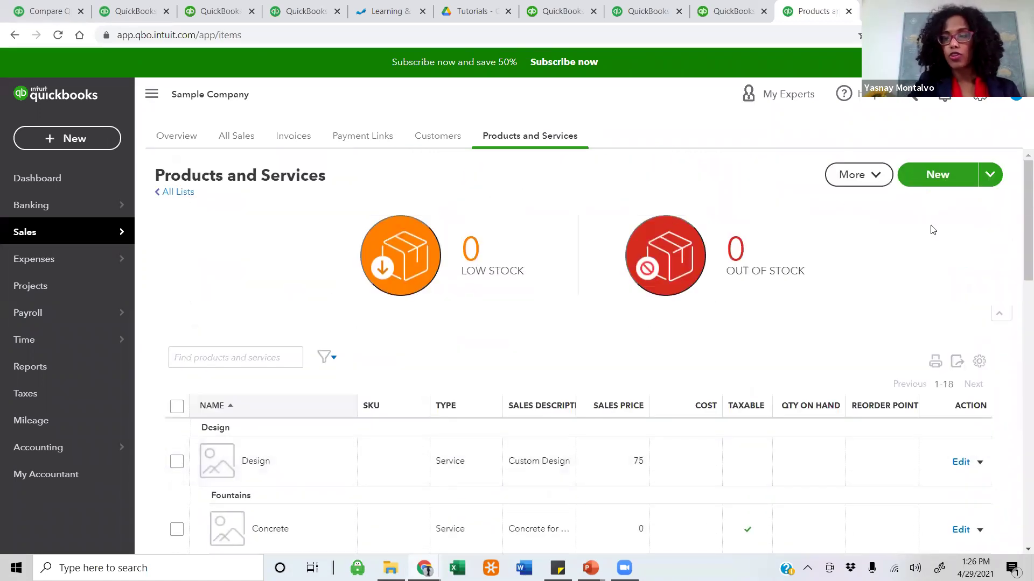
Show the item types available for a new product or service, and close the selection without choosing one.
left_click(943, 176)
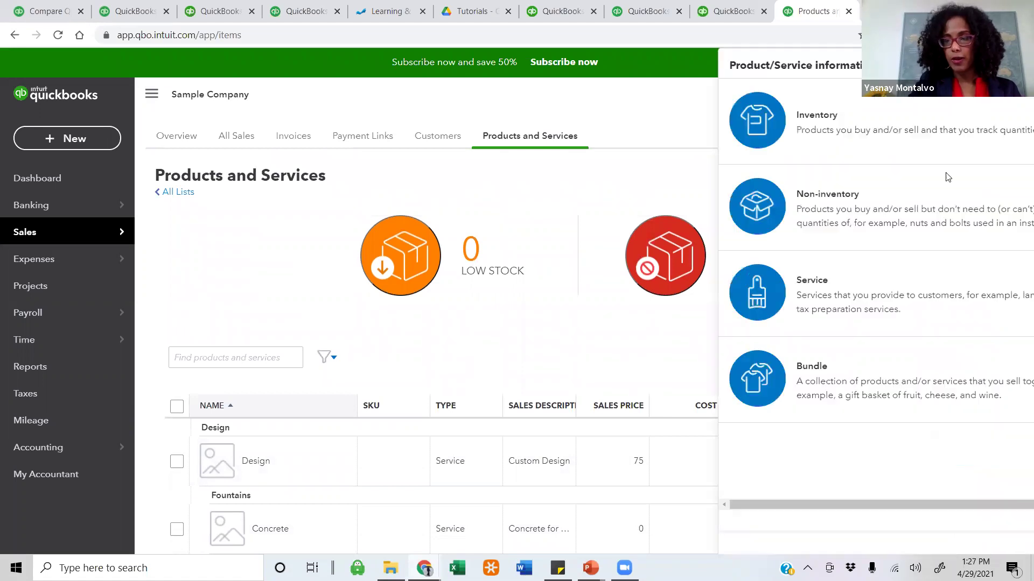
left_click(555, 171)
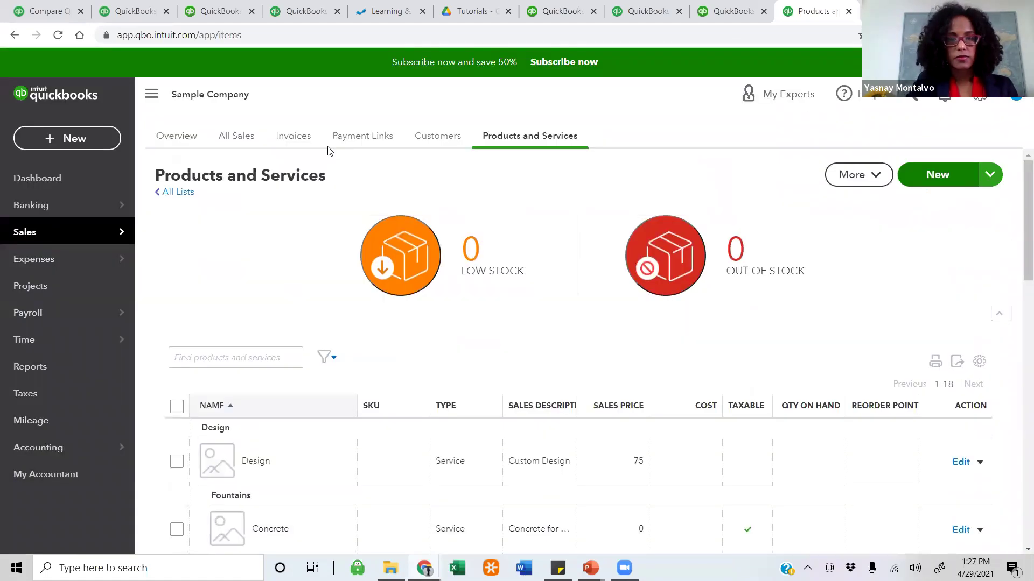
Start a new invoice from the Invoices page and set its first line to the Landscaping:Gardening service.
left_click(290, 136)
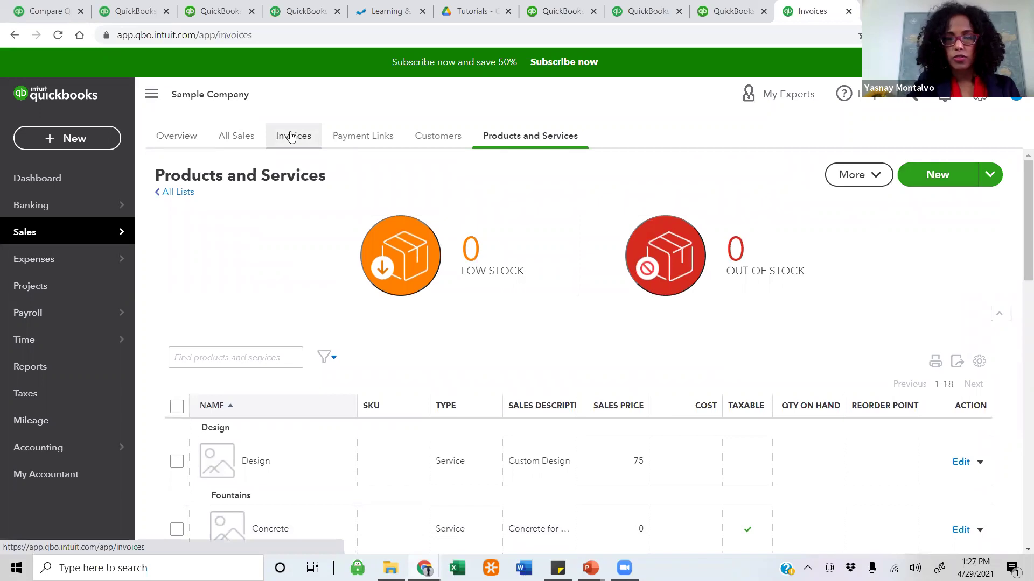
left_click(954, 311)
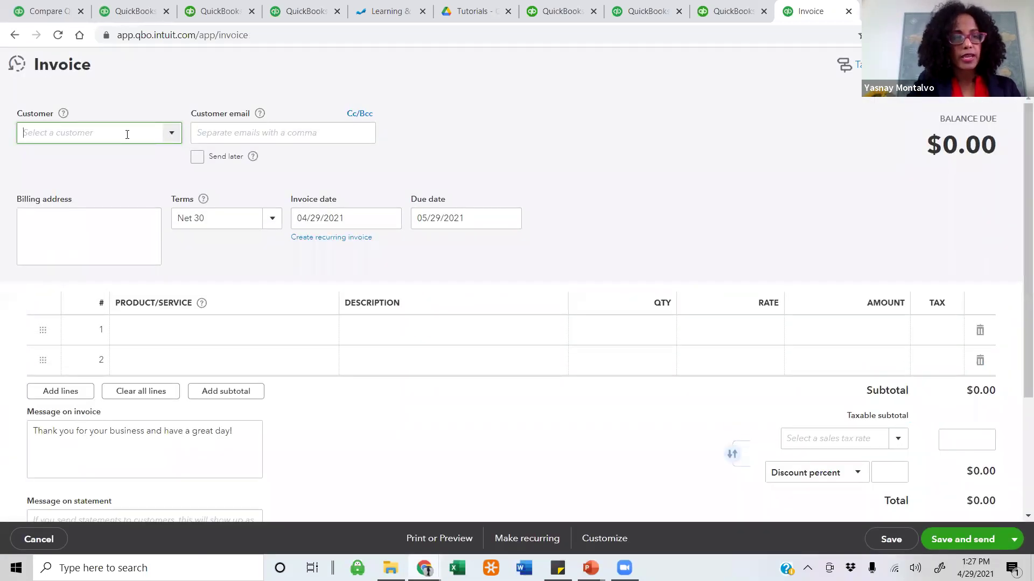
left_click(173, 332)
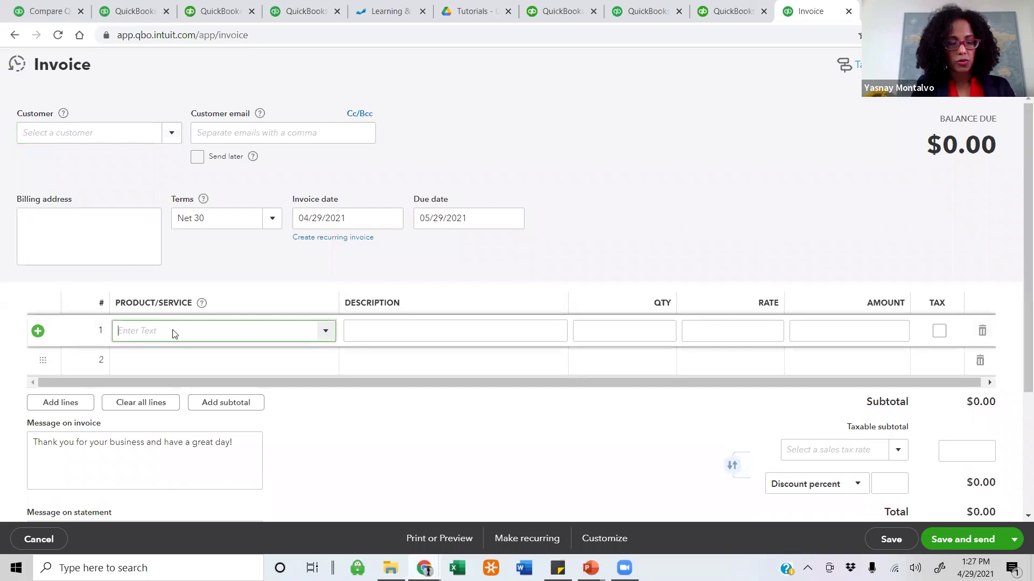
type("ser")
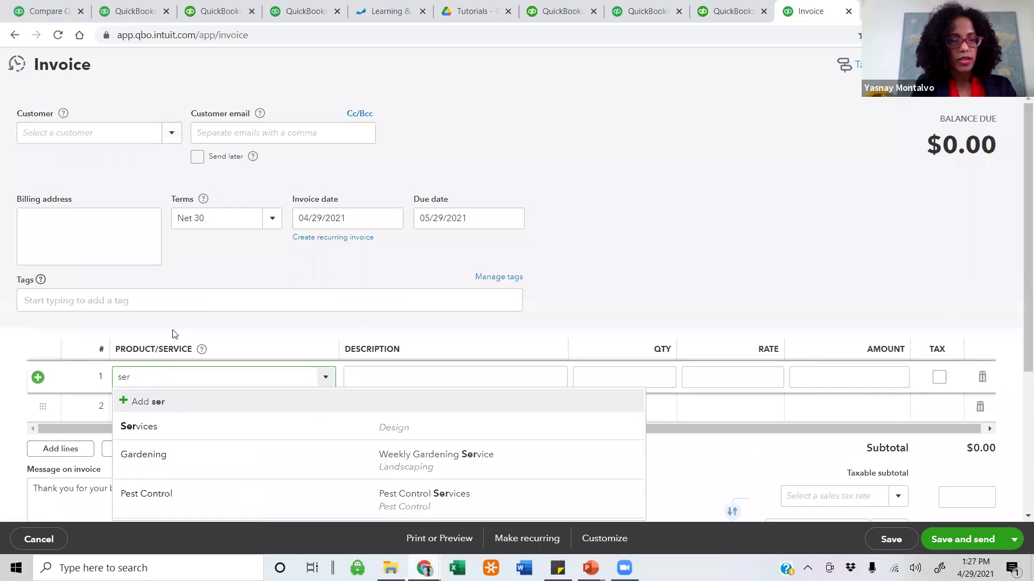
left_click(177, 463)
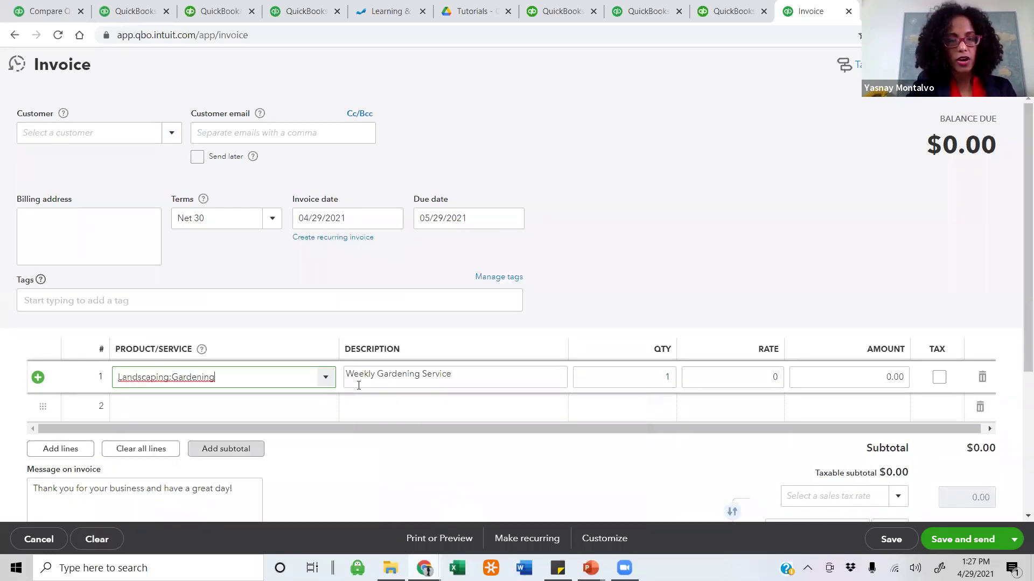
Show the first invoice line's description and rate fields, and the message field of the new invoice.
triple_click(464, 374)
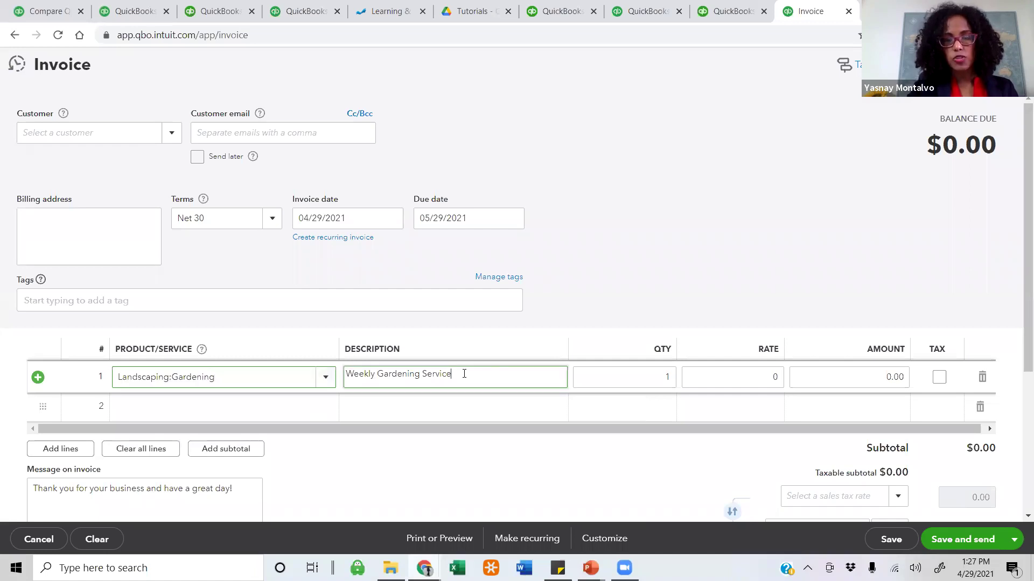
scroll(464, 373, "down", 3)
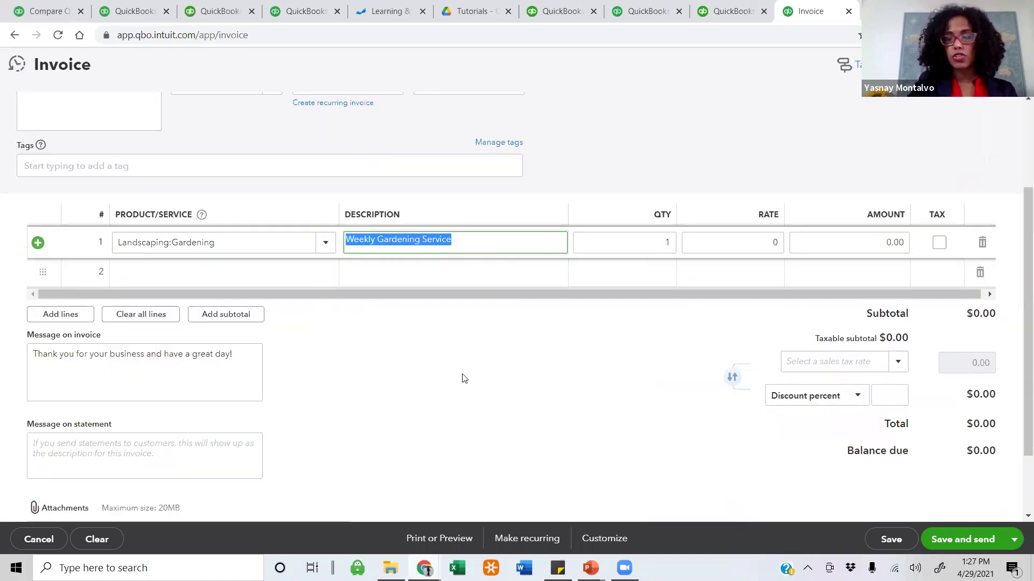
left_click(770, 241)
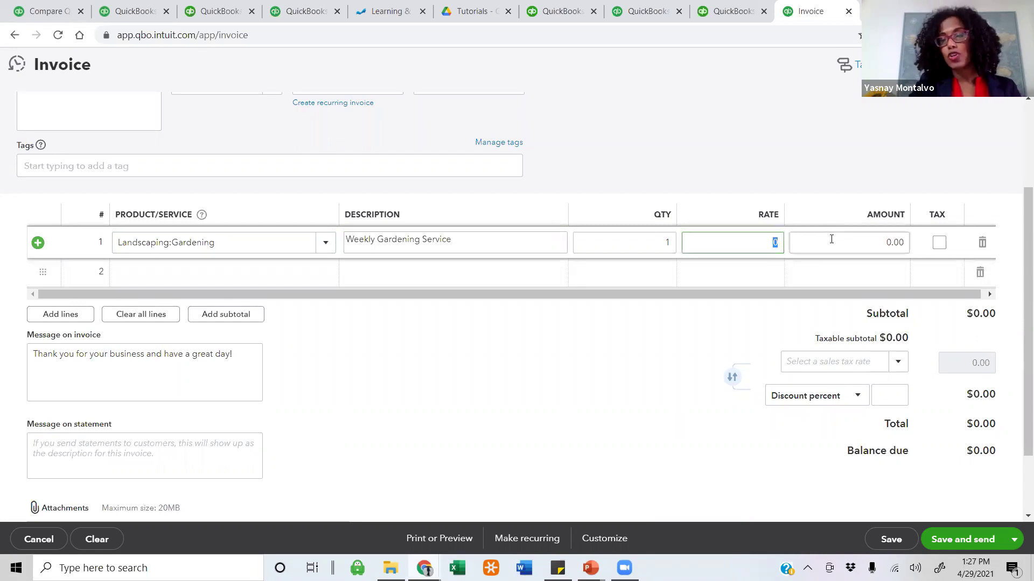
scroll(779, 288, "down", 2)
left_click(125, 306)
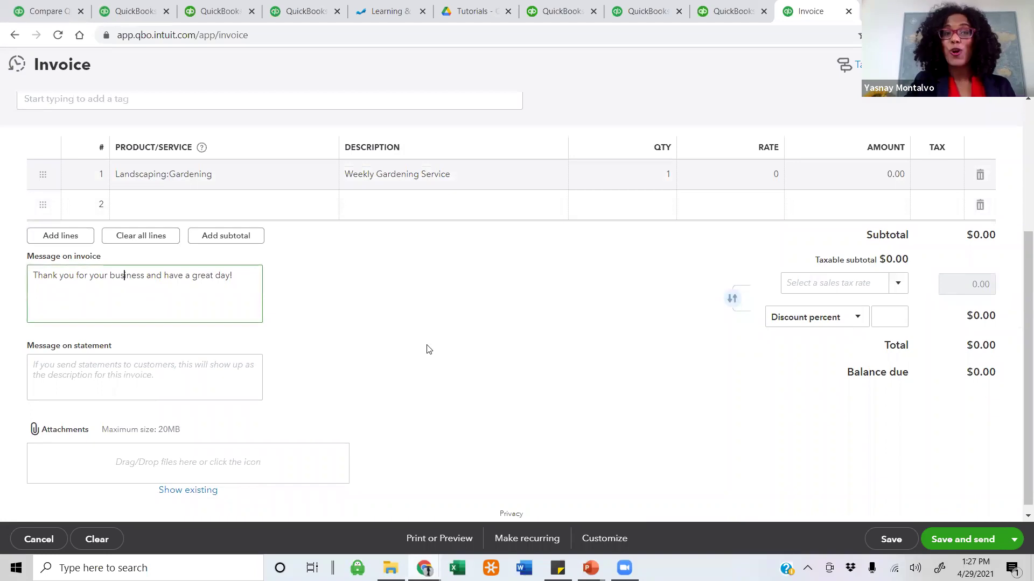
Show the customer email field of the new invoice, and close the invoice without saving it.
scroll(436, 367, "up", 5)
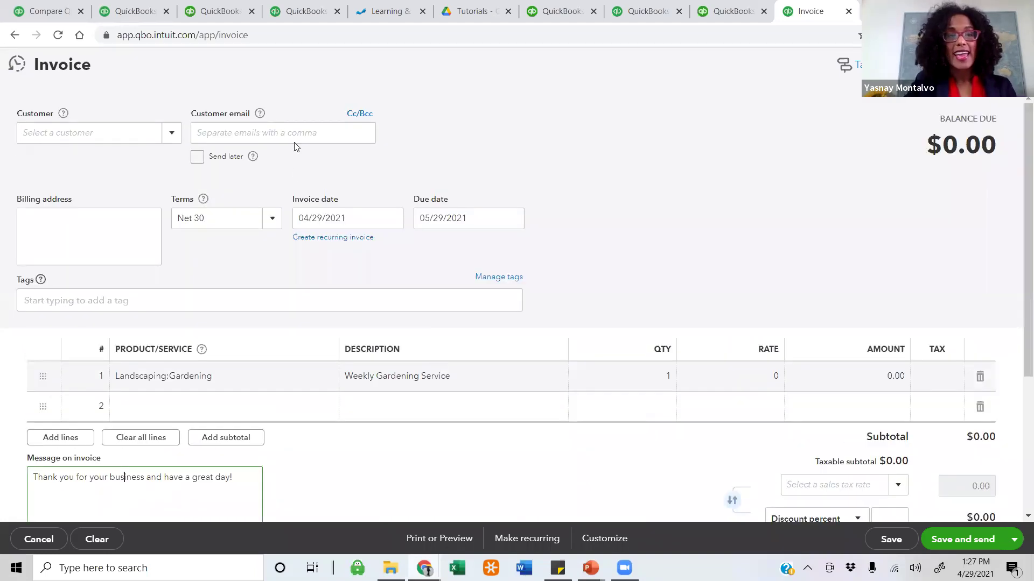
left_click(275, 133)
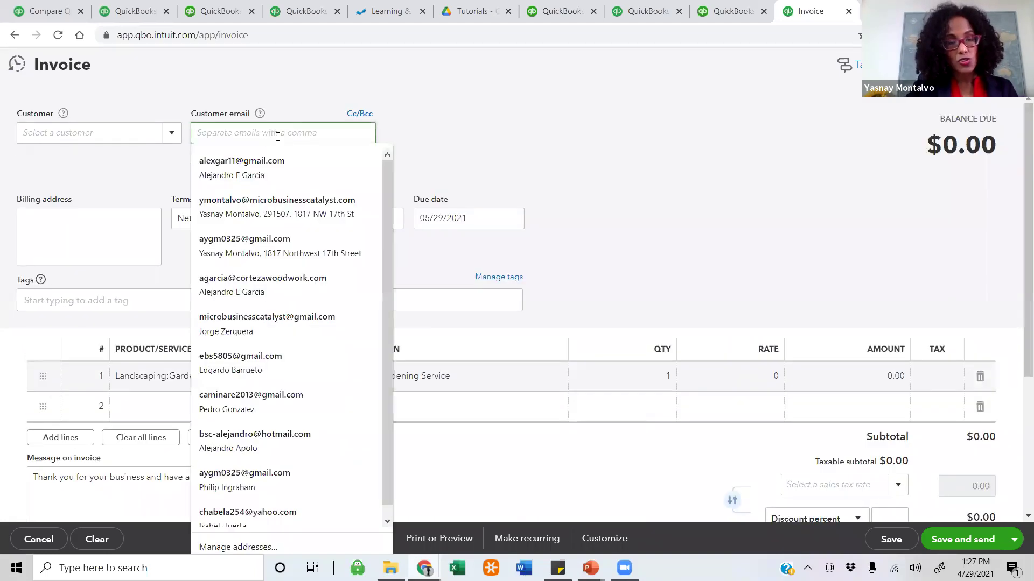
left_click(416, 135)
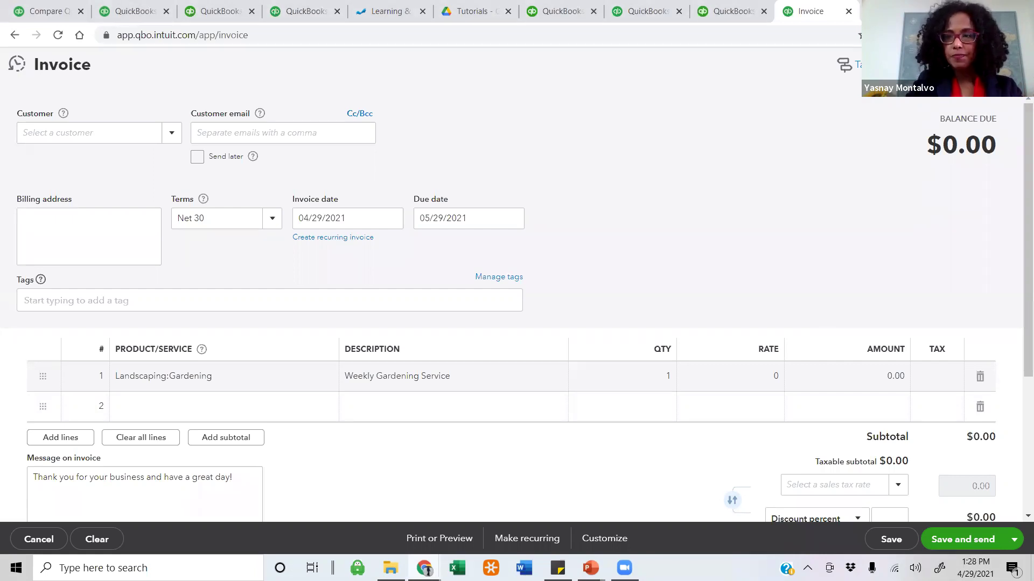
left_click(1017, 64)
left_click(587, 322)
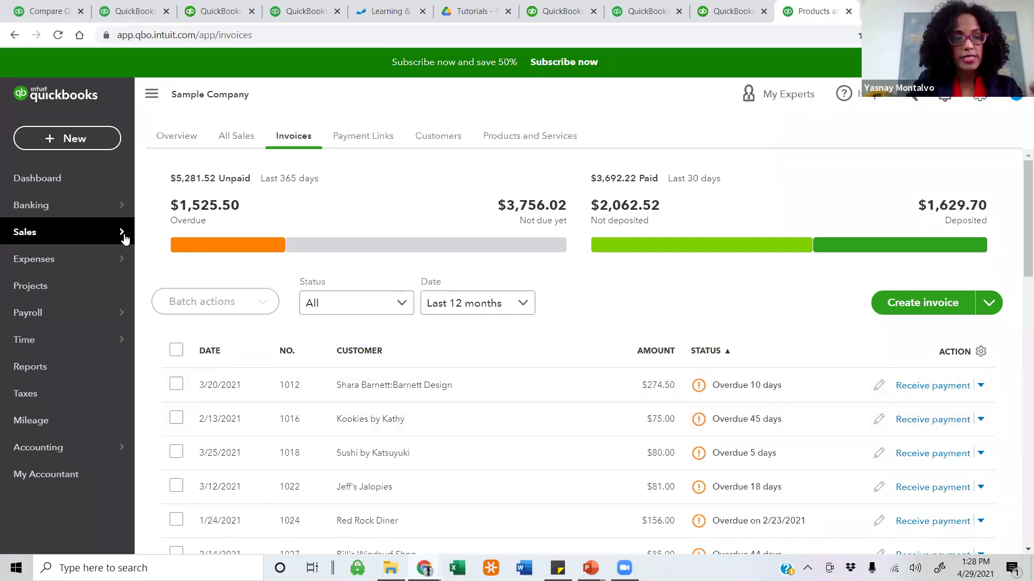
Open the Expense Transactions list and review the transactions' types, payees, categories and totals.
mouse_move(121, 237)
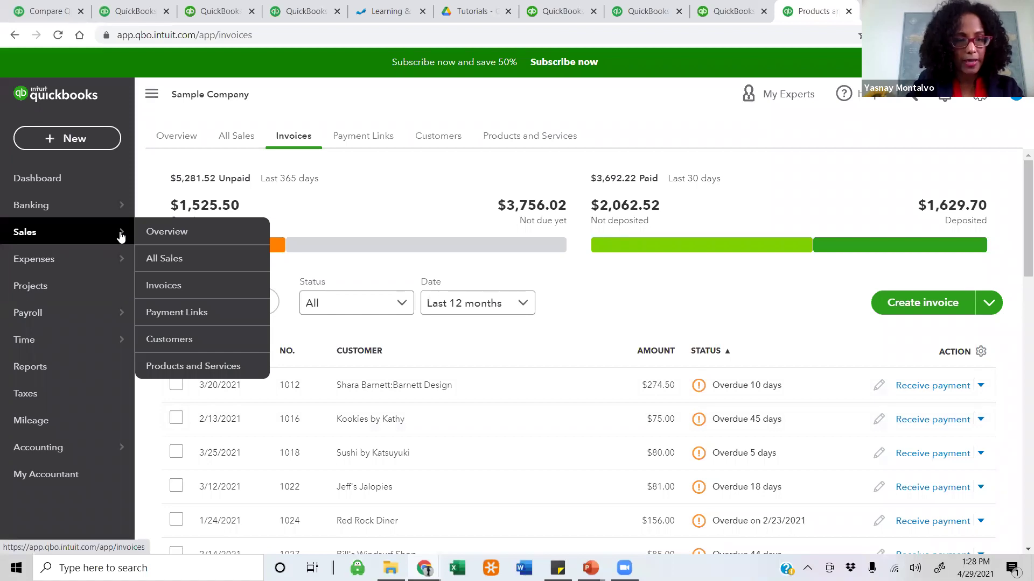
mouse_move(105, 266)
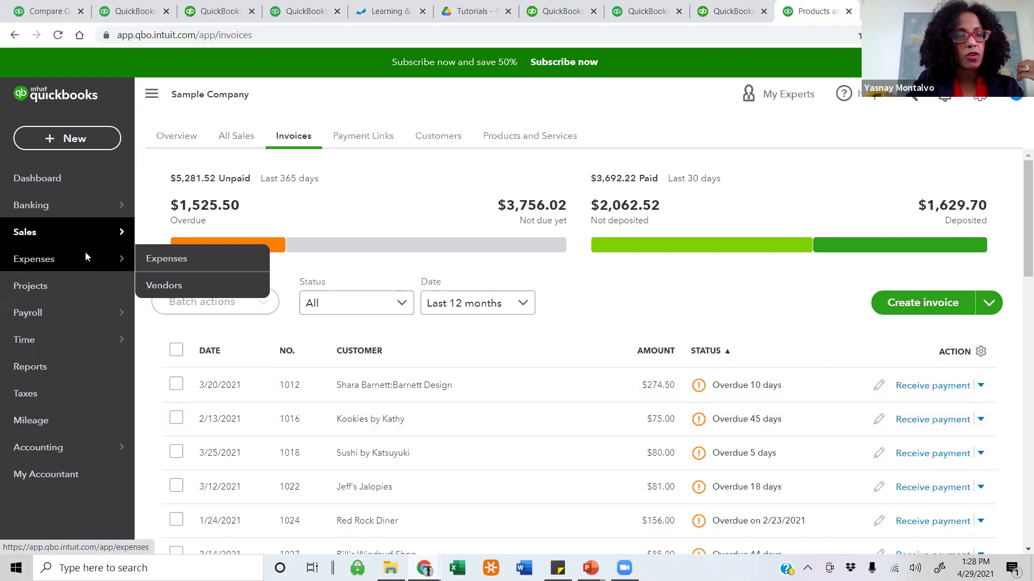
left_click(86, 259)
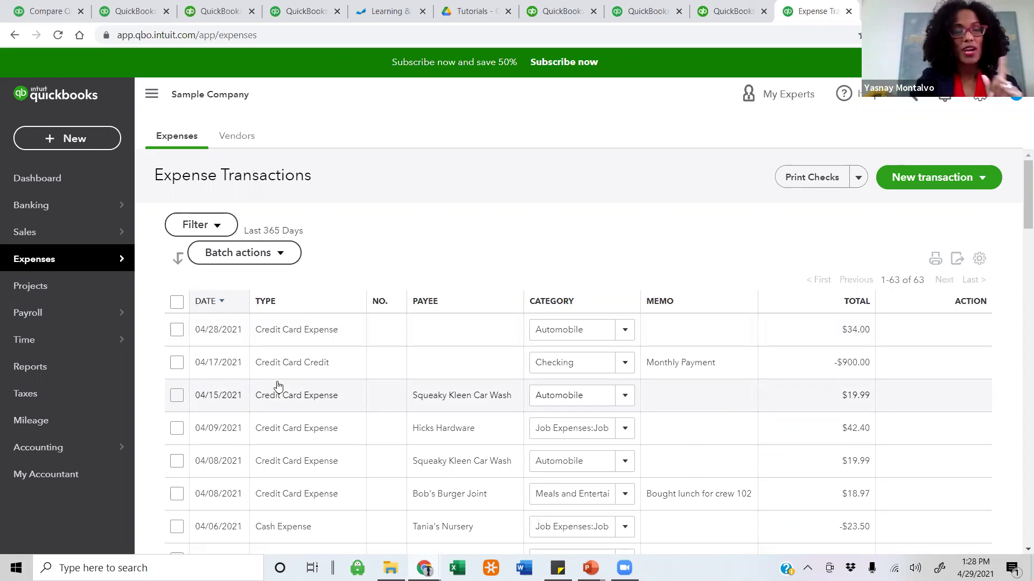
From the Banking page, search the banks available for linking for "region", clear the search and return to the bank transactions.
left_click(50, 218)
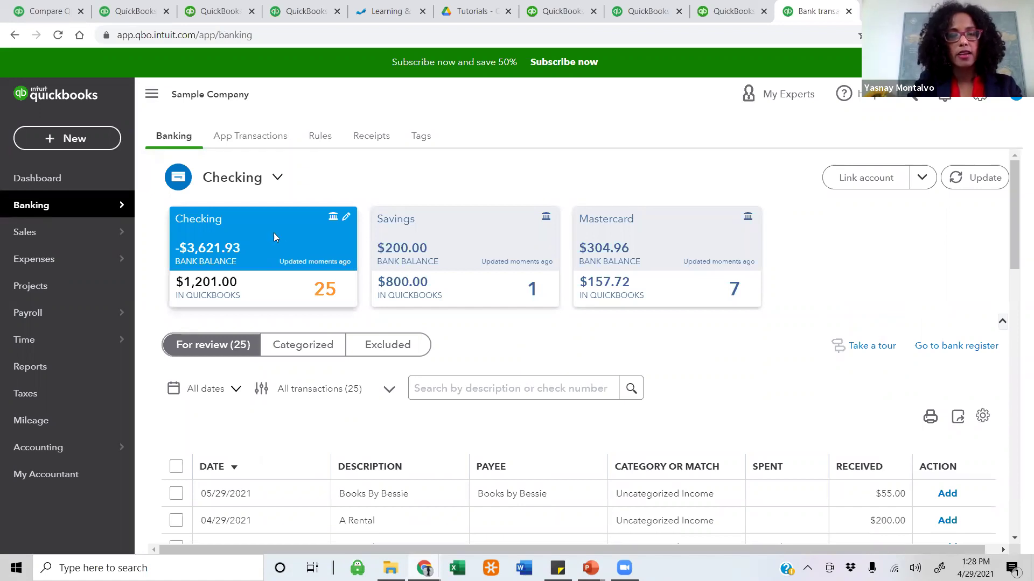
key("Escape")
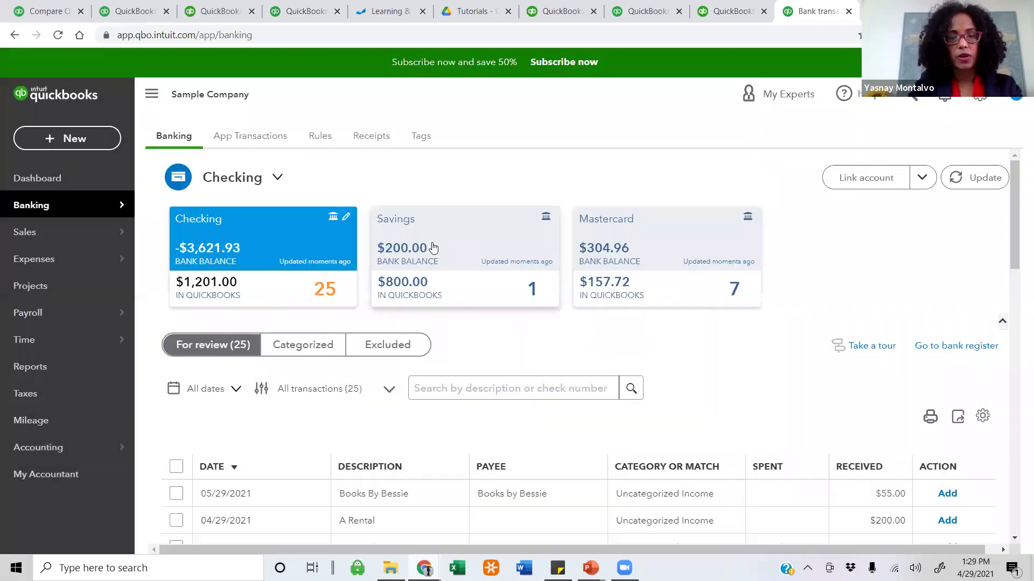
left_click(840, 179)
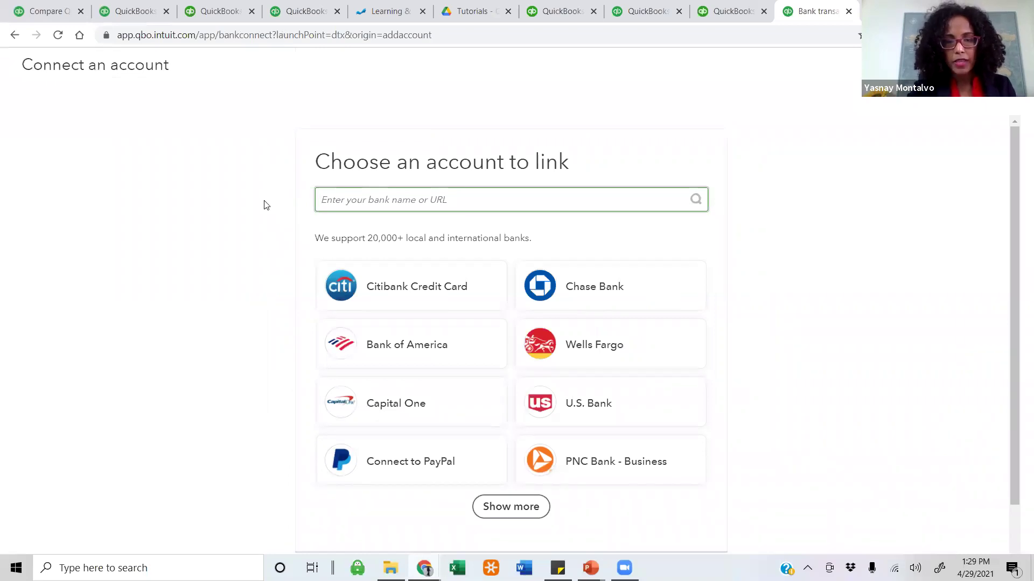
type("region")
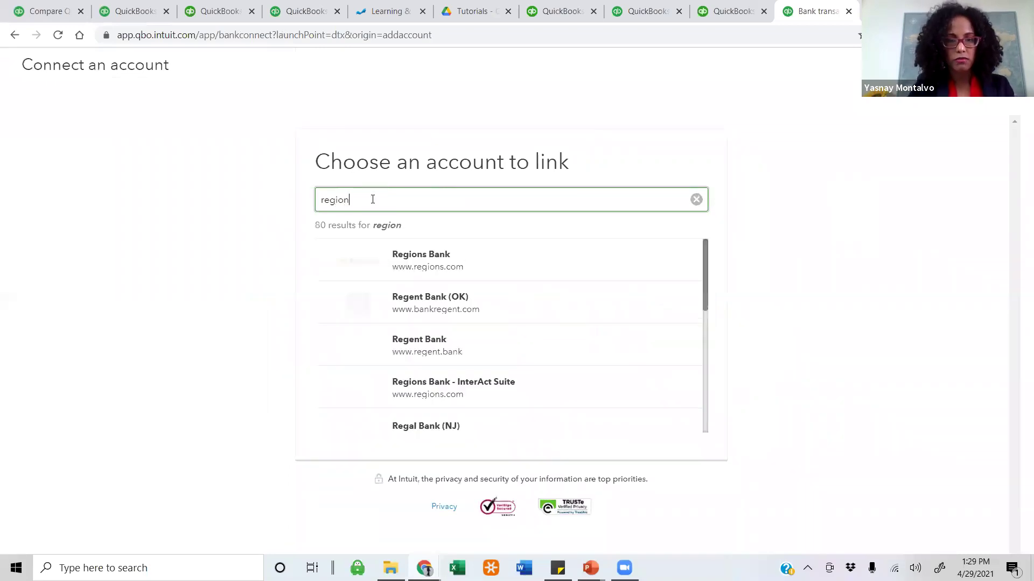
left_click_drag(393, 199, 166, 189)
key("BackSpace")
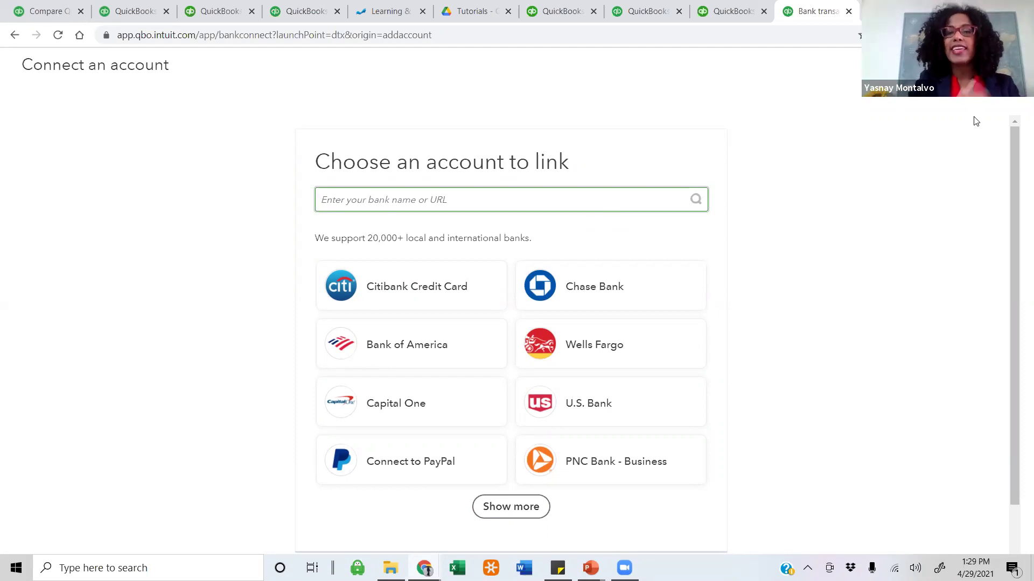
key("alt+Left")
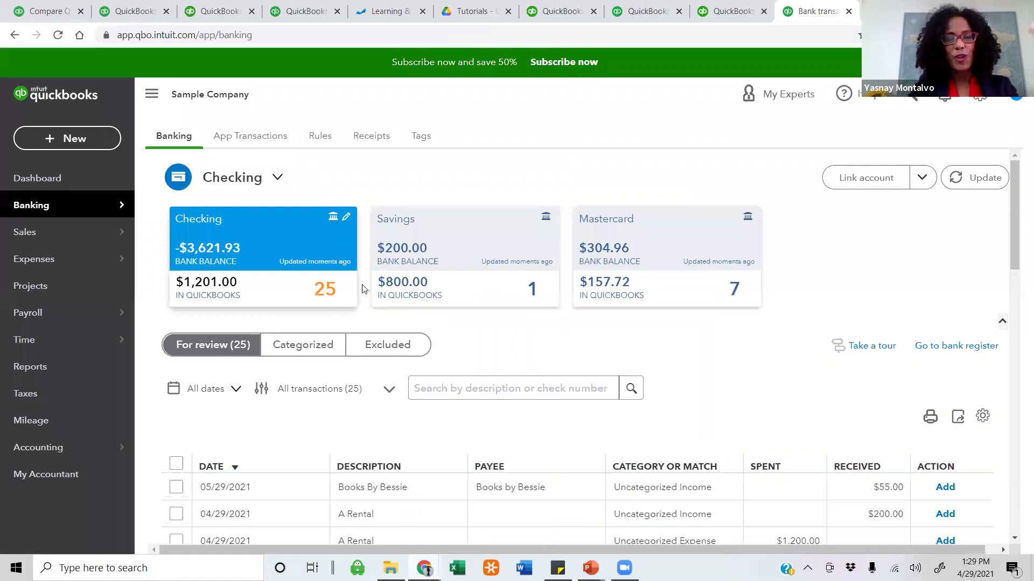
Examine the Checking account's transactions for review, including their payees, suggested matches, categories and amounts.
scroll(370, 377, "down", 1)
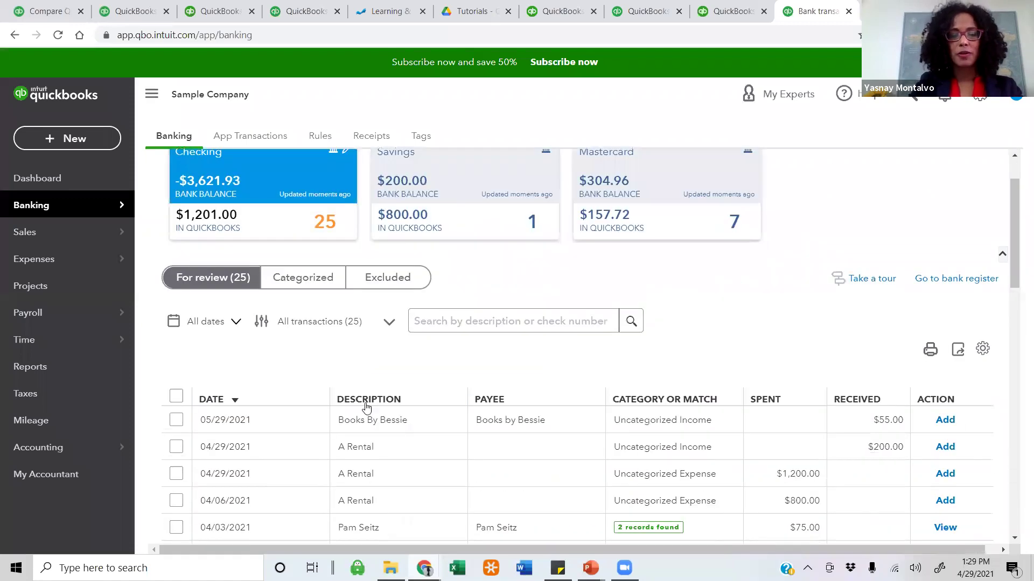
scroll(370, 399, "down", 1)
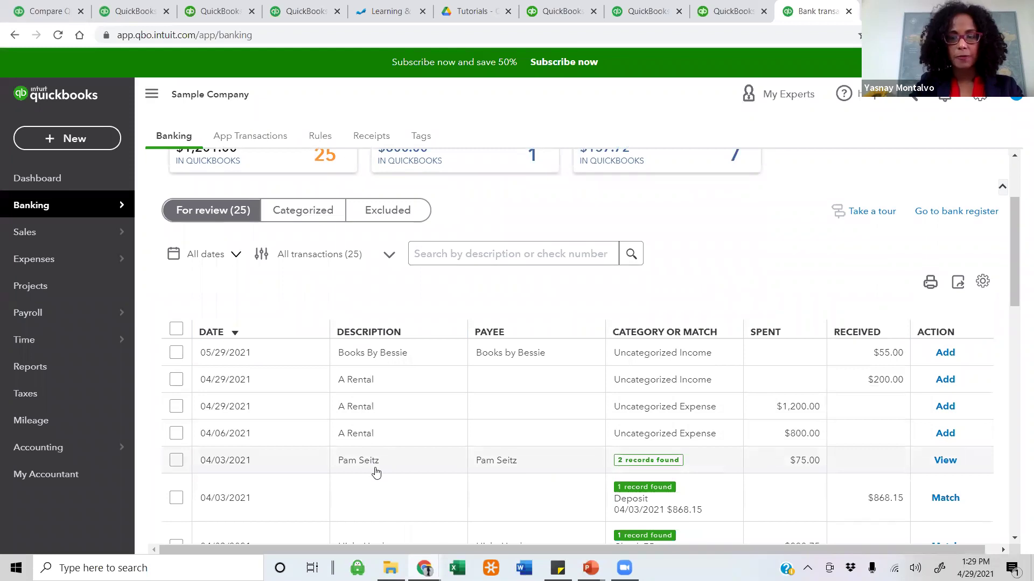
scroll(376, 472, "down", 3)
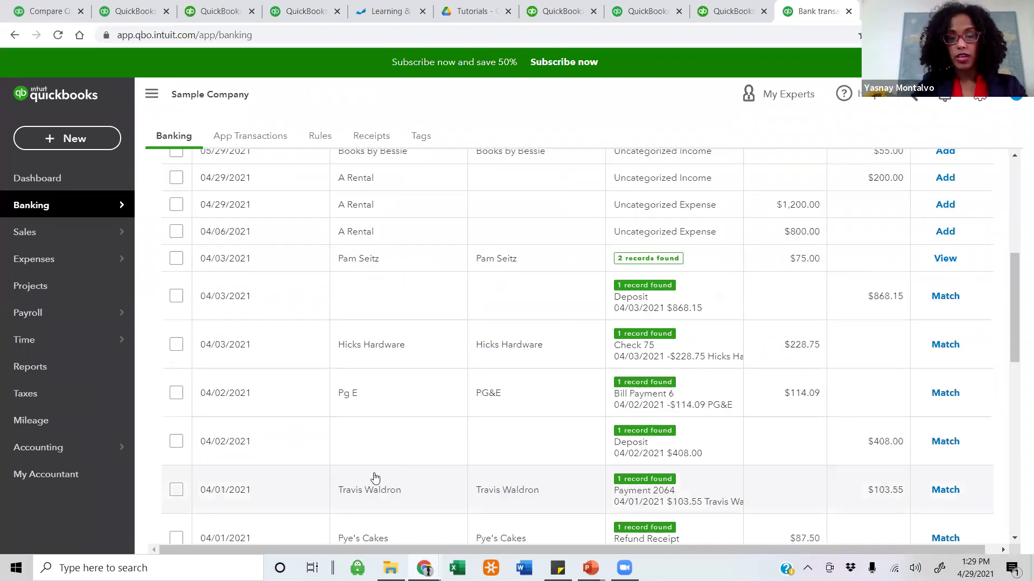
scroll(375, 473, "up", 3)
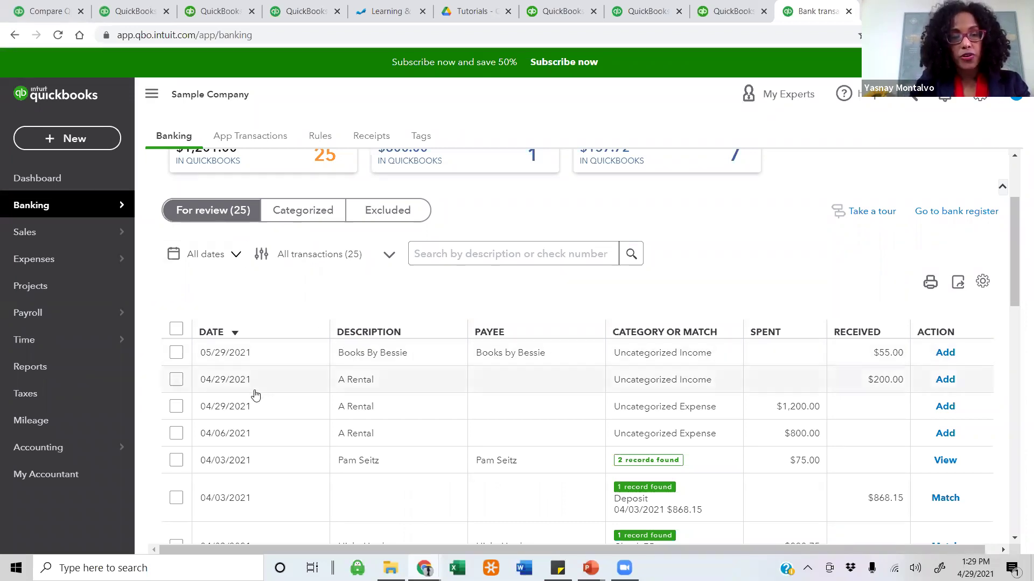
scroll(199, 289, "up", 2)
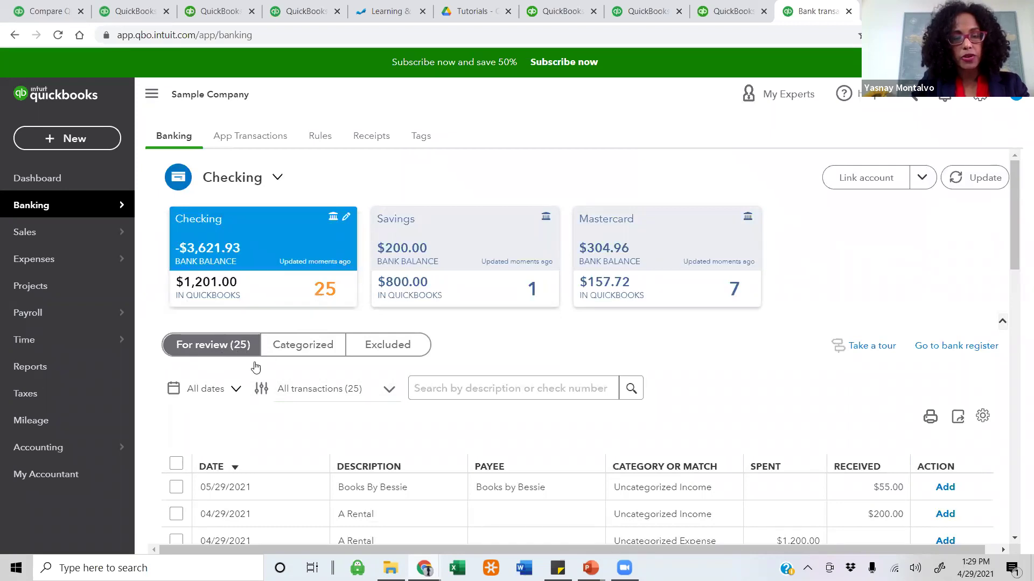
scroll(255, 368, "down", 7)
scroll(348, 414, "down", 3)
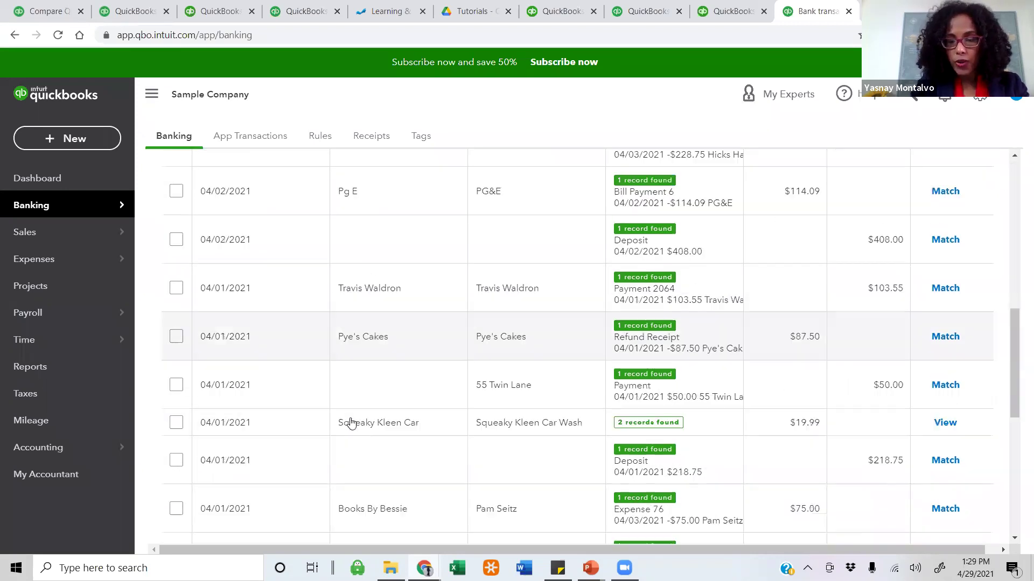
scroll(350, 422, "down", 1)
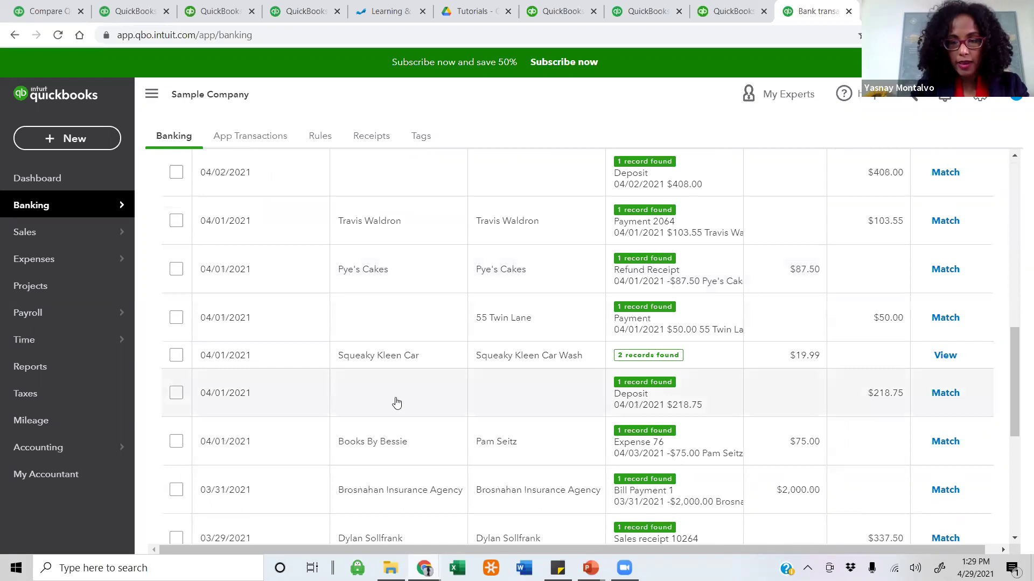
scroll(396, 402, "down", 5)
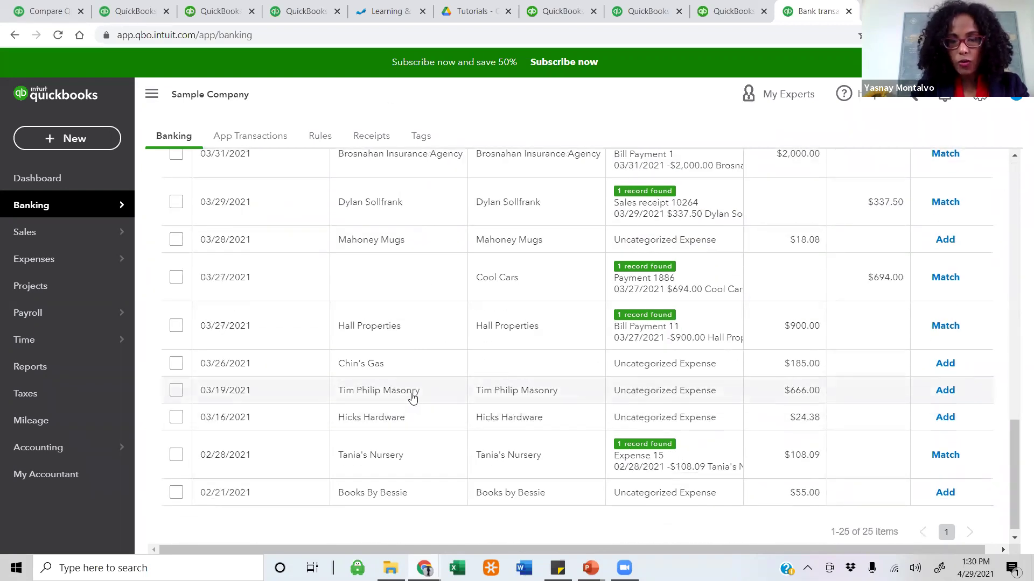
Expand the 03/19/2021 masonry transaction for $666.00 and browse the categories available for it.
left_click(412, 398)
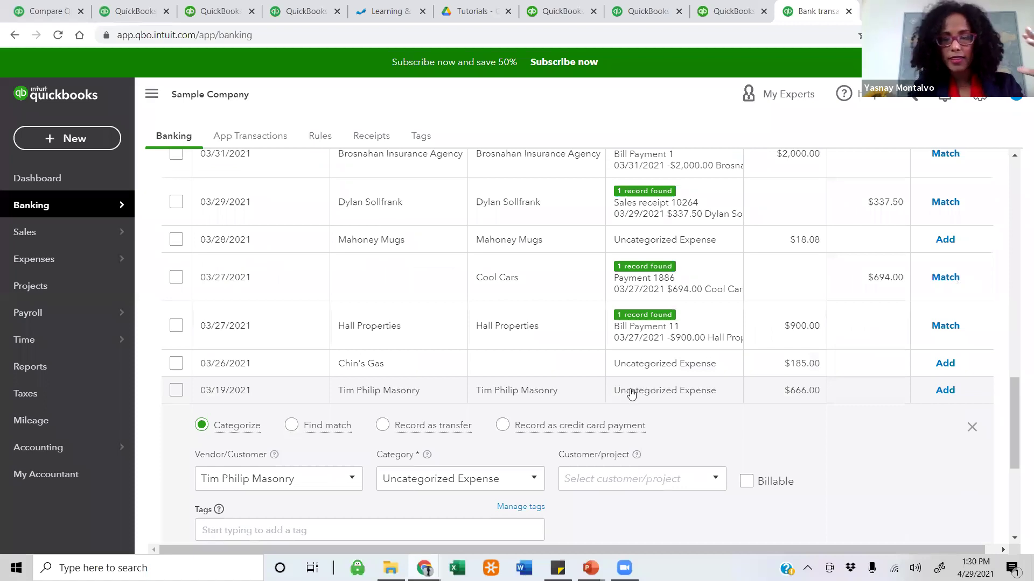
scroll(638, 396, "down", 1)
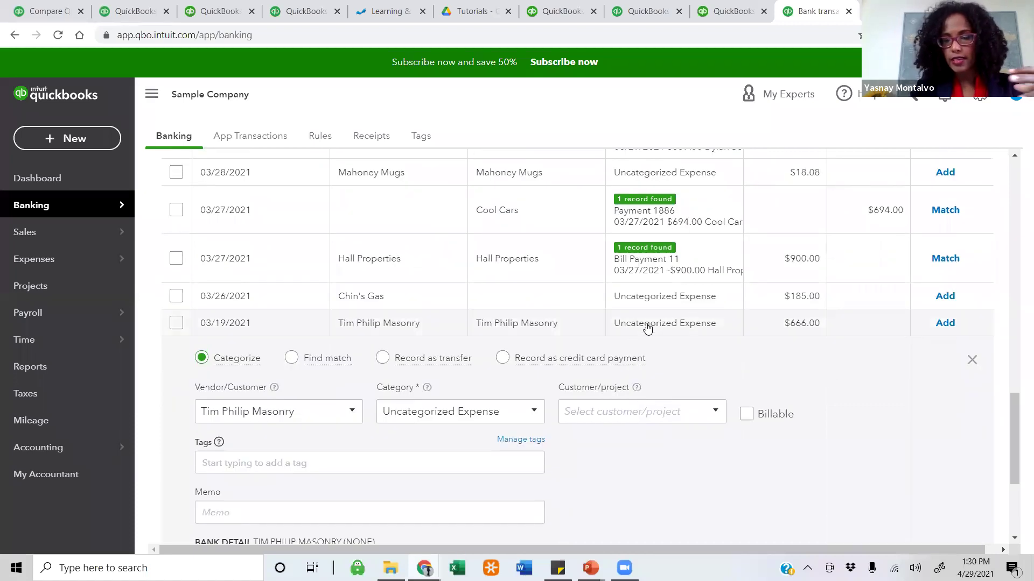
left_click(532, 415)
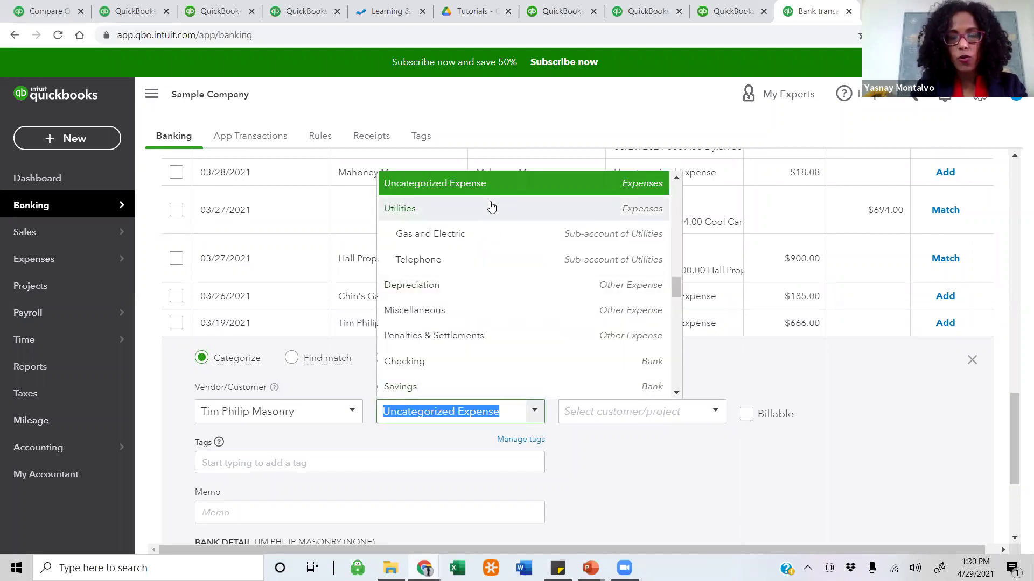
scroll(491, 226, "down", 5)
scroll(500, 312, "down", 3)
scroll(499, 321, "up", 5)
scroll(501, 323, "up", 2)
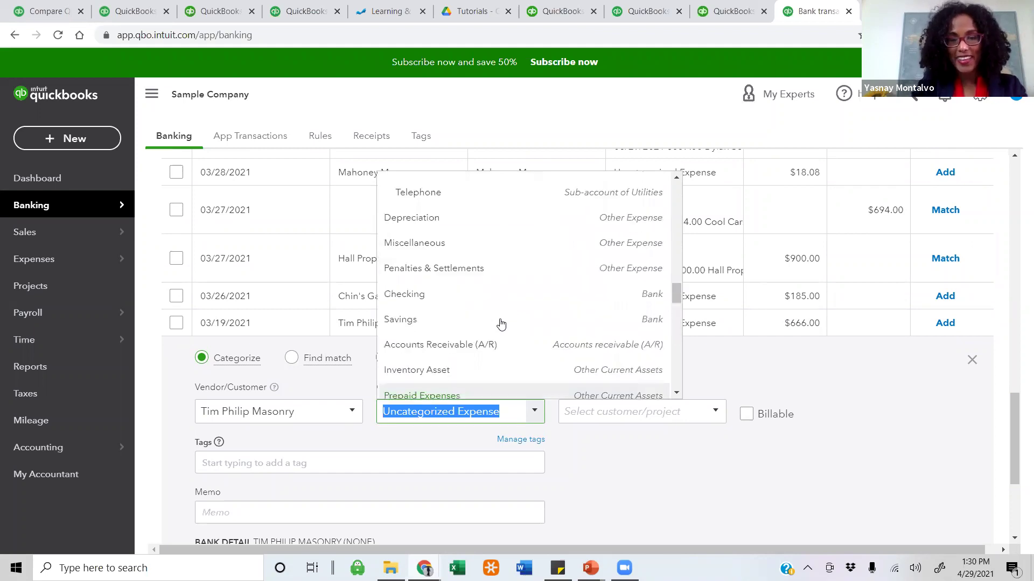
scroll(501, 324, "up", 3)
scroll(500, 325, "up", 2)
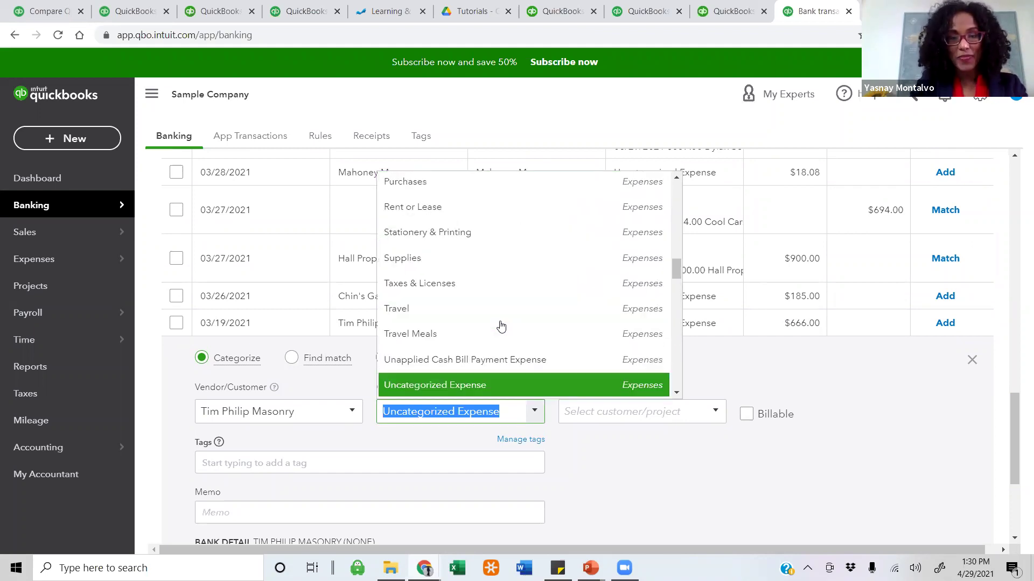
scroll(501, 325, "up", 1)
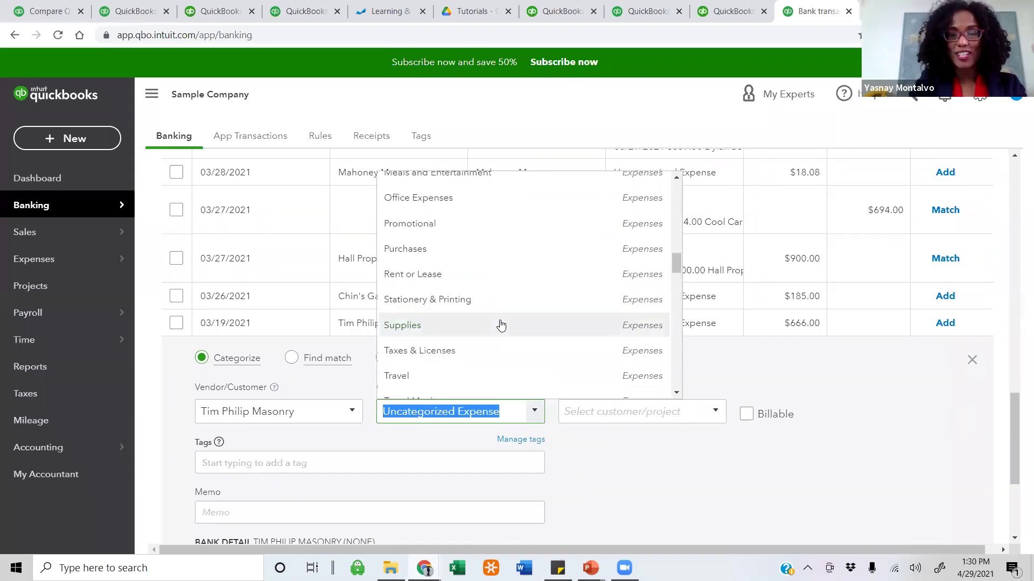
scroll(501, 325, "up", 3)
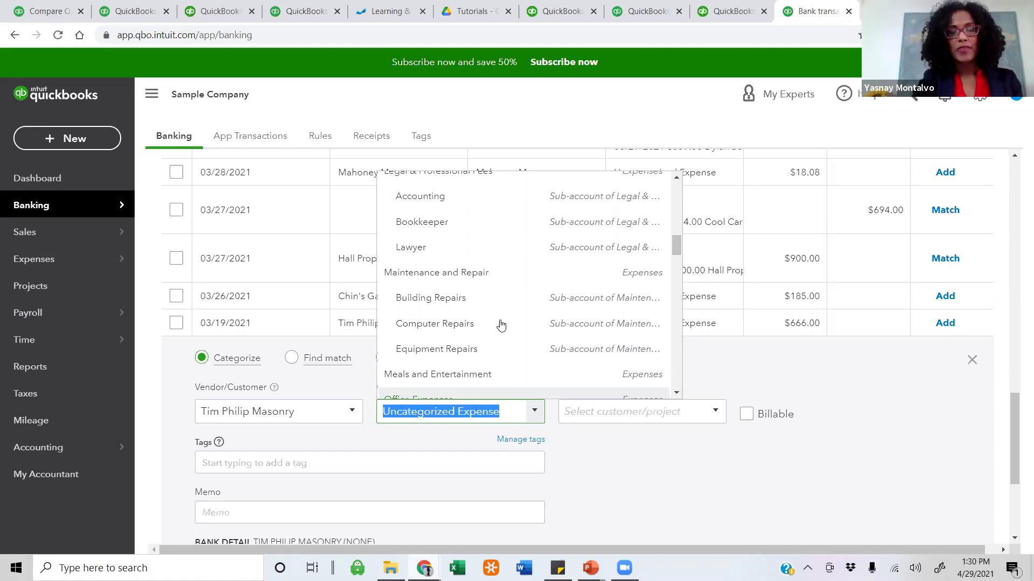
scroll(495, 307, "down", 1)
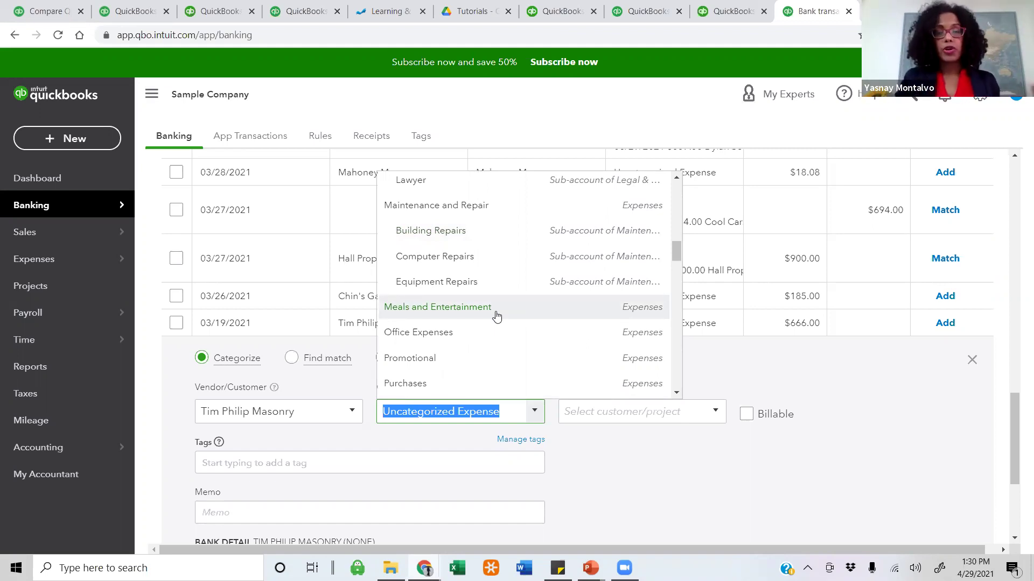
Open the new account form from the masonry transaction's category choices and close it without saving.
scroll(496, 307, "up", 10)
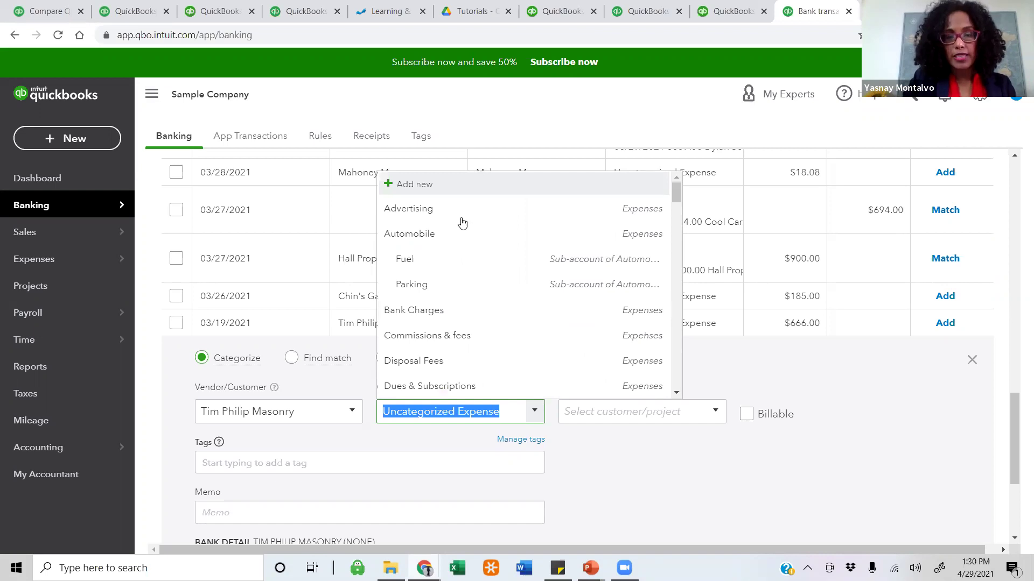
left_click(420, 185)
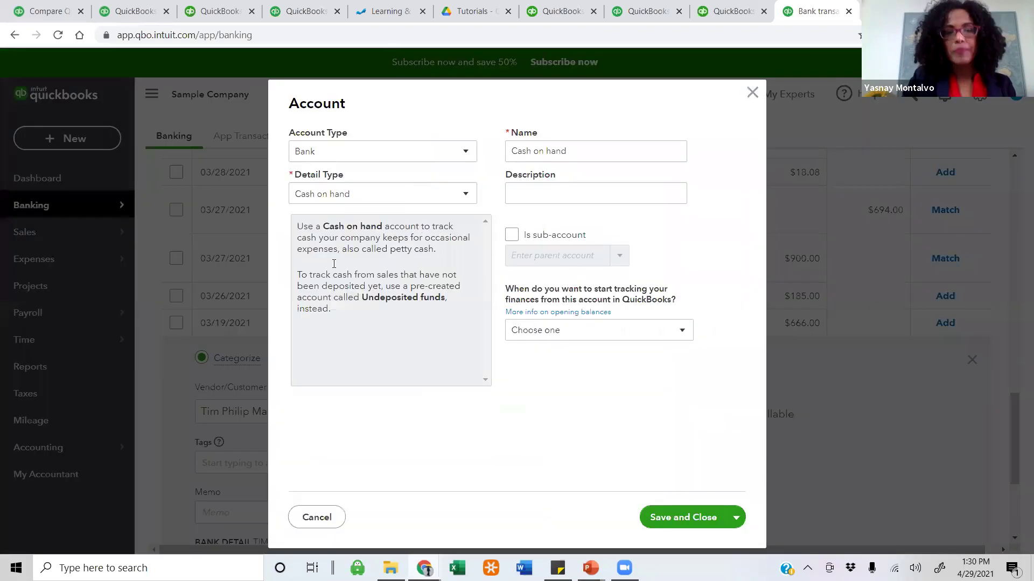
left_click(753, 93)
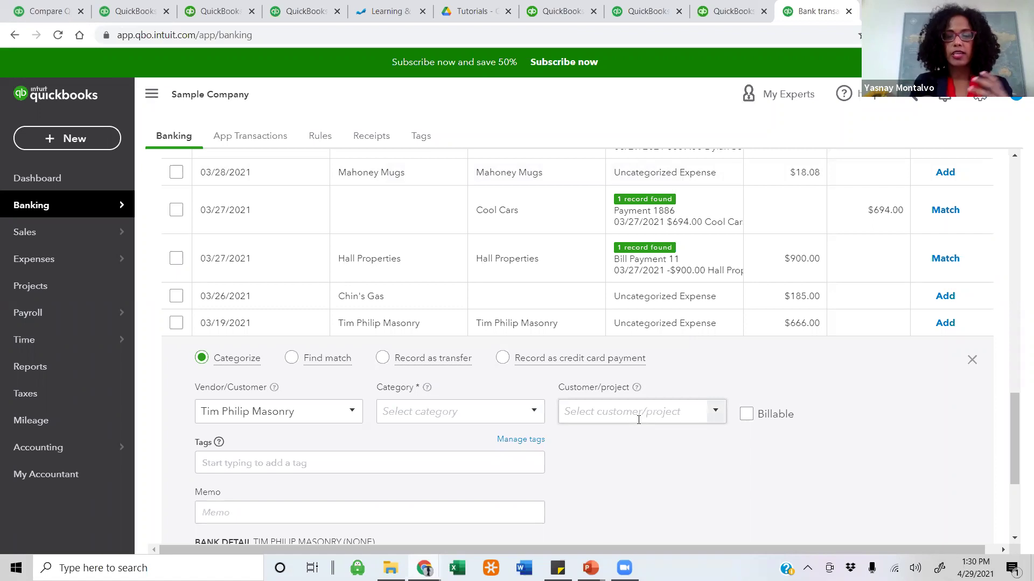
Start a bank rule from the 03/26/2021 Chin's Gas transaction and name it "Chin Gas".
scroll(639, 419, "up", 4)
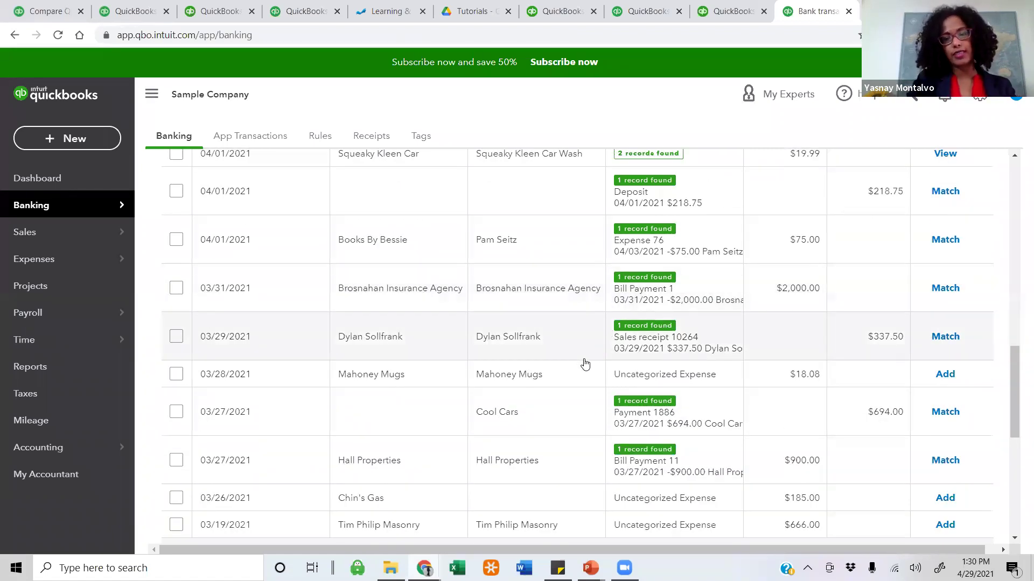
scroll(581, 376, "up", 5)
scroll(581, 387, "up", 1)
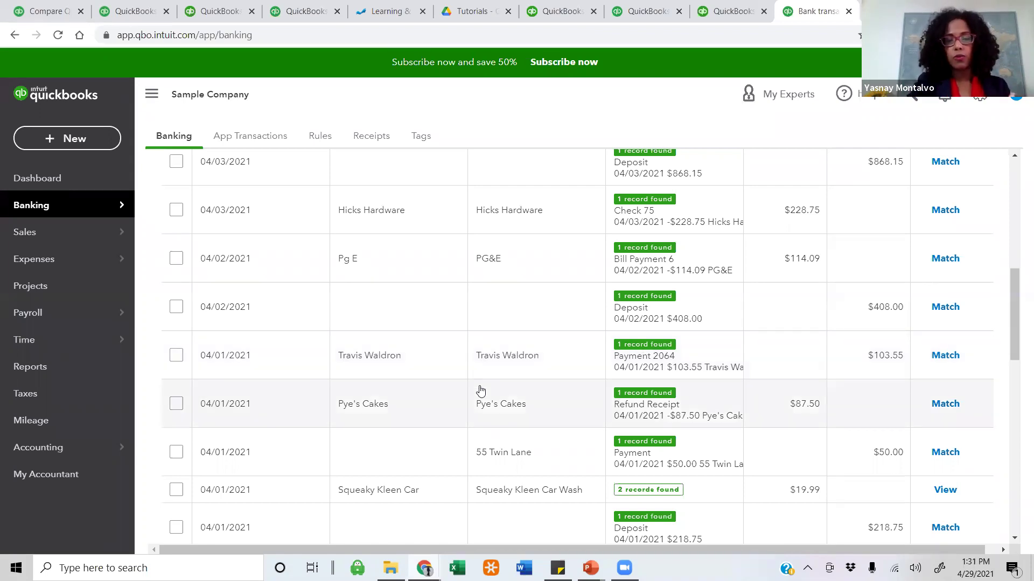
scroll(480, 391, "down", 10)
left_click(481, 391)
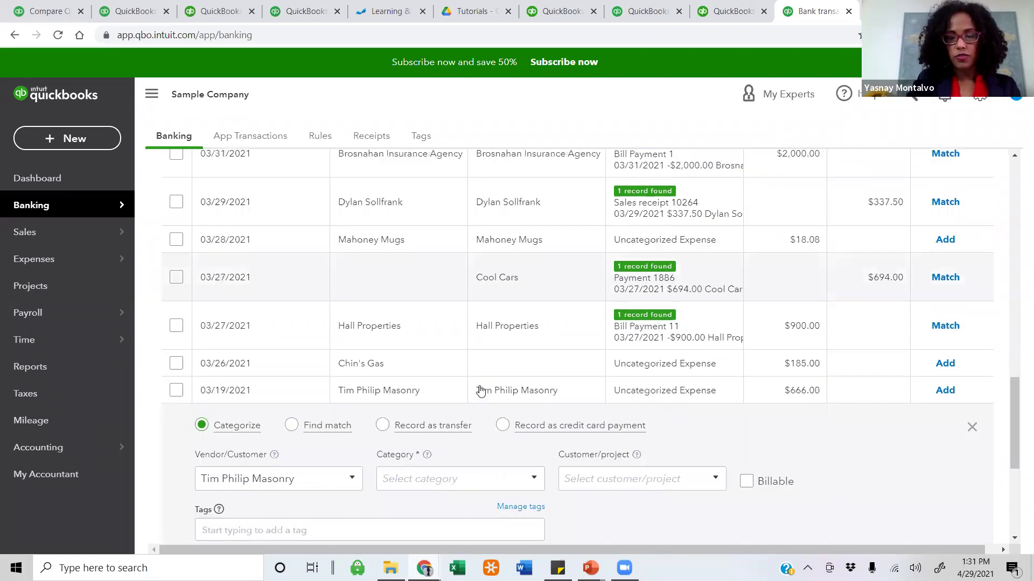
left_click(366, 367)
scroll(384, 368, "down", 1)
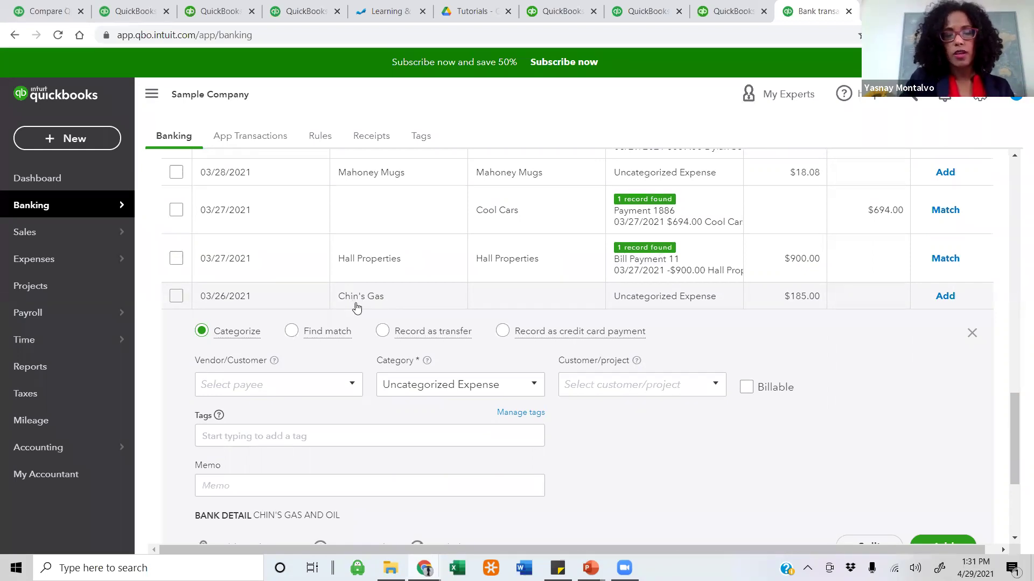
scroll(355, 305, "down", 1)
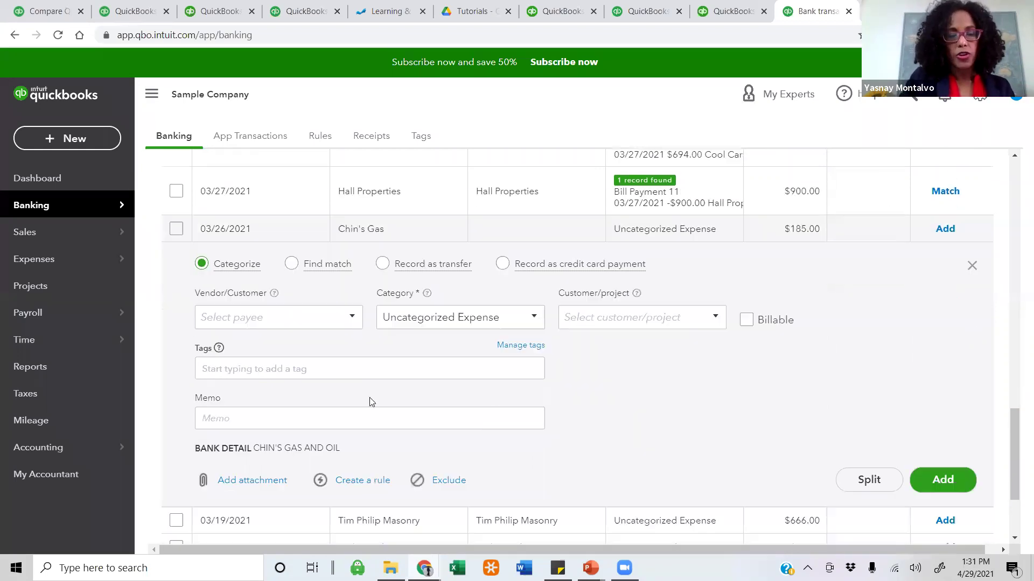
left_click(374, 481)
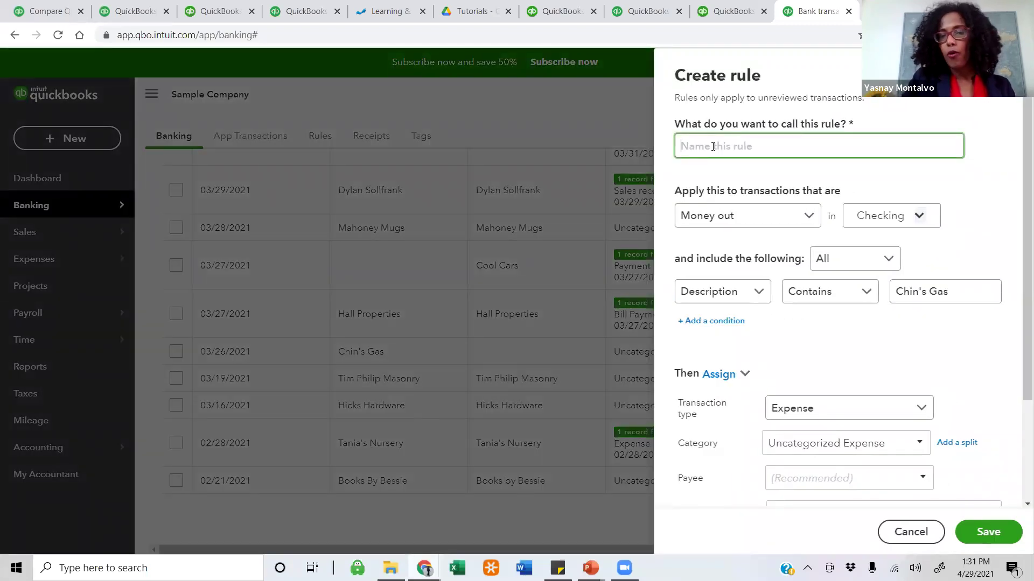
type("Chin Gas")
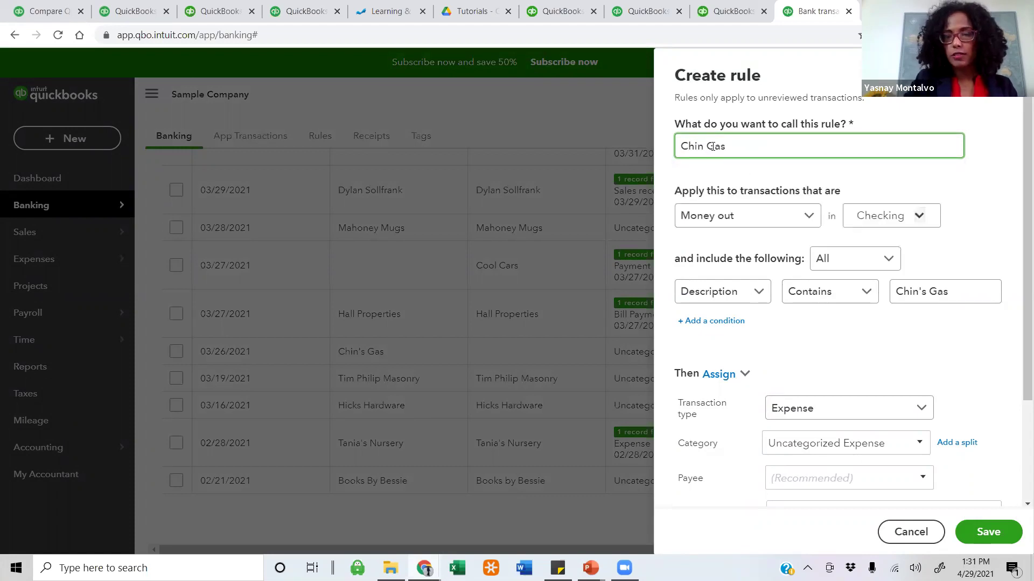
Apply the rule to Money out transactions in all bank accounts.
left_click(791, 221)
left_click(763, 245)
left_click(919, 217)
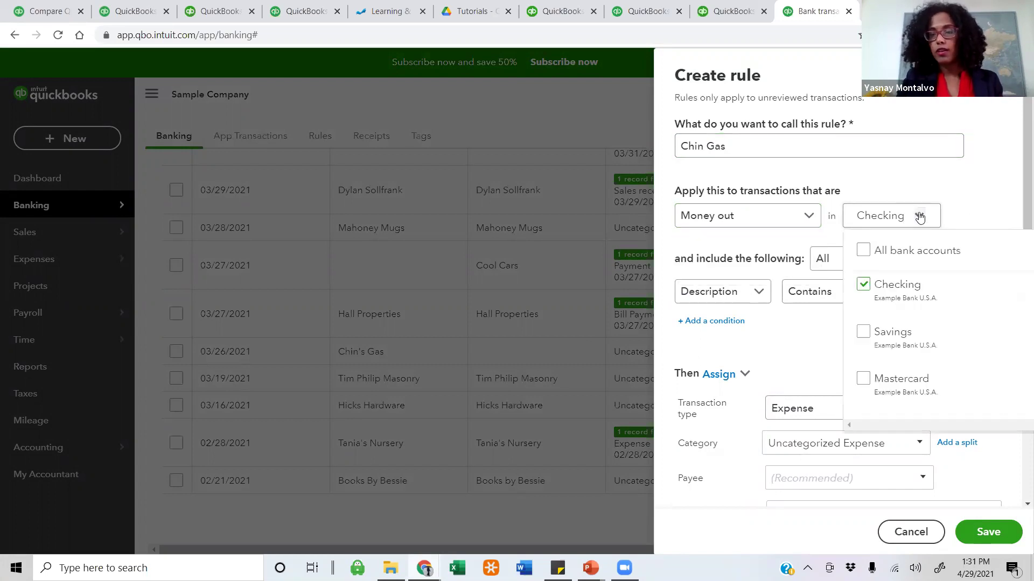
left_click(869, 251)
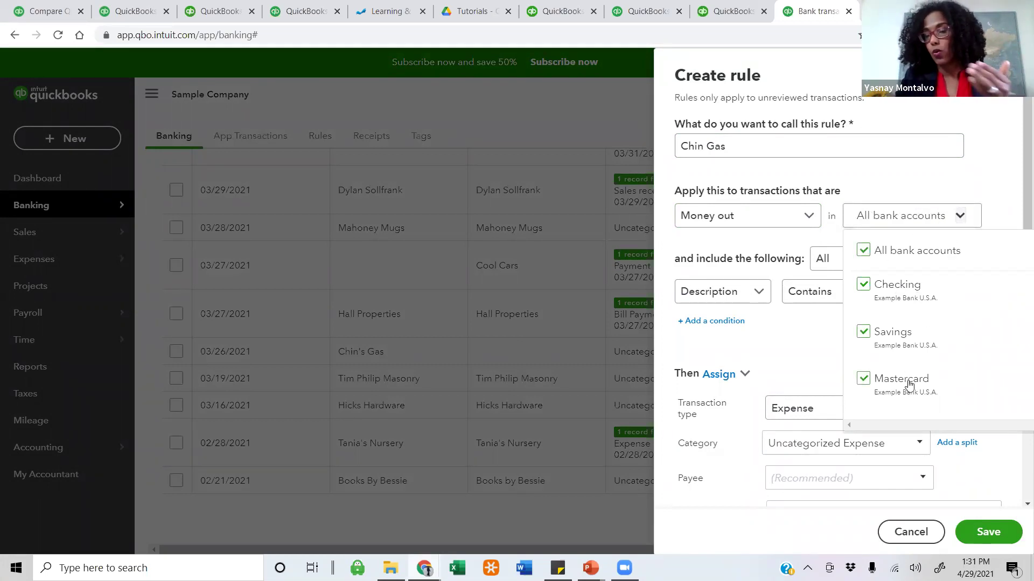
left_click(969, 186)
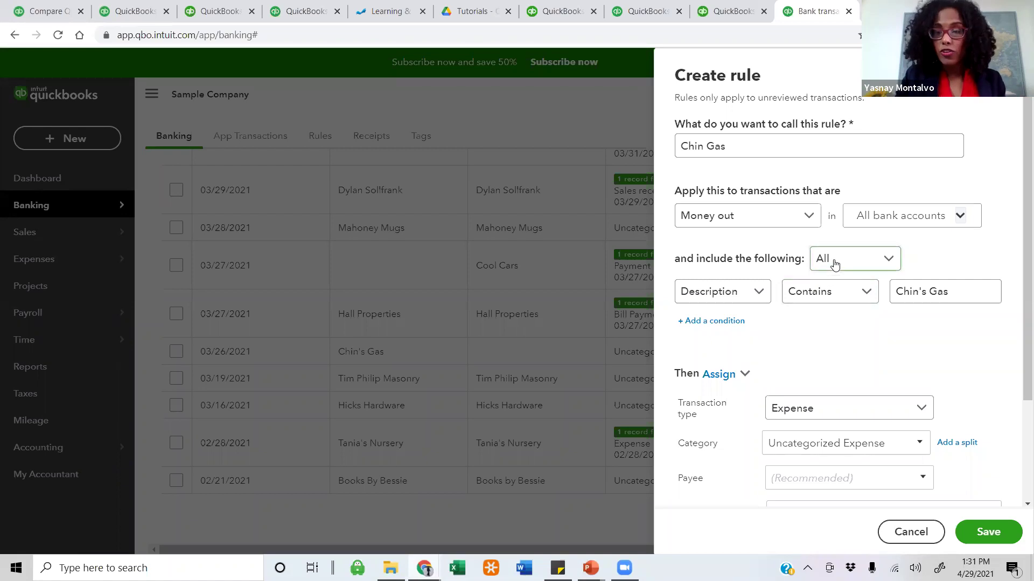
Make the rule's condition check the Bank text and choose Expense as its transaction type.
left_click(759, 293)
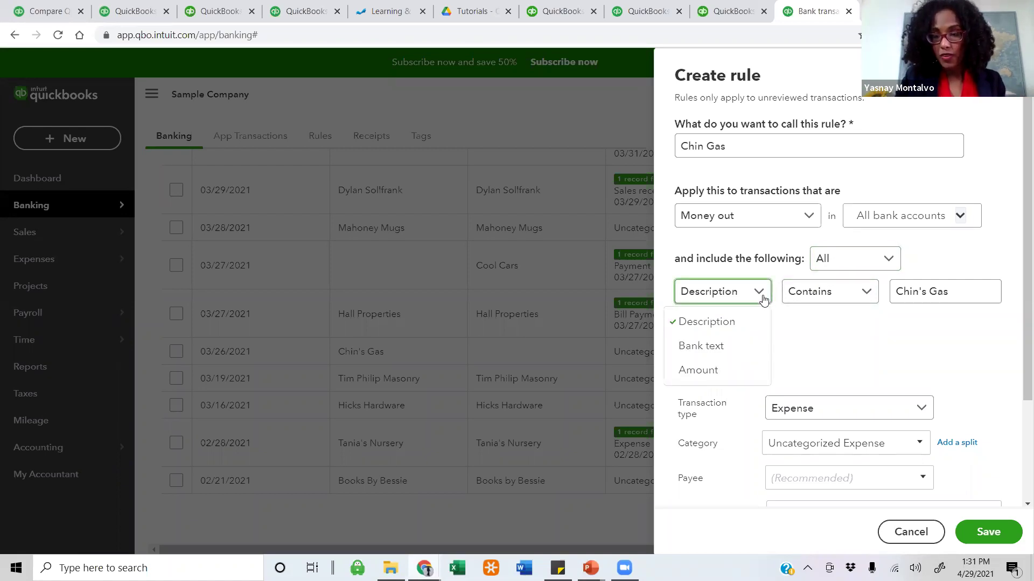
left_click(723, 357)
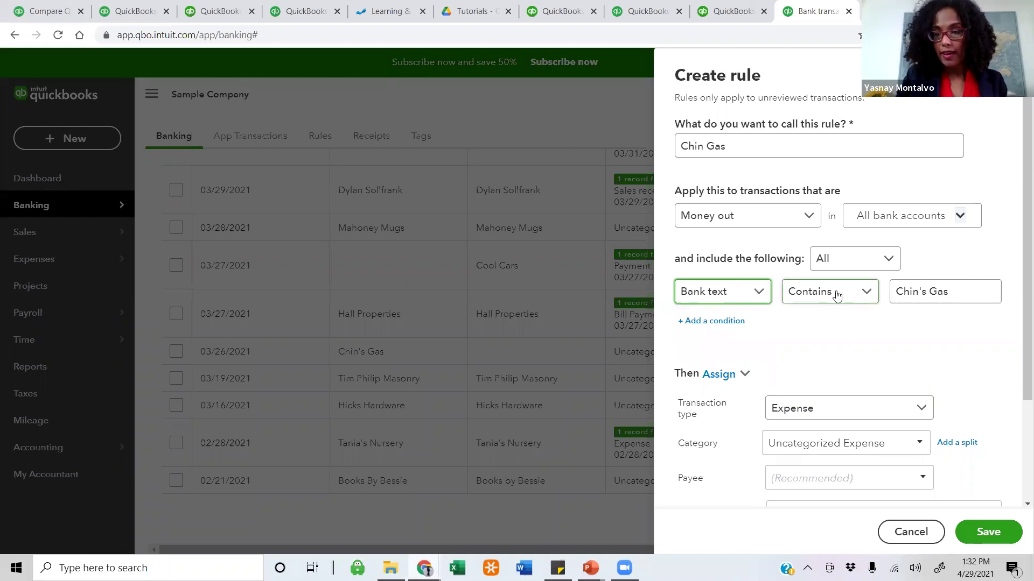
scroll(933, 274, "down", 1)
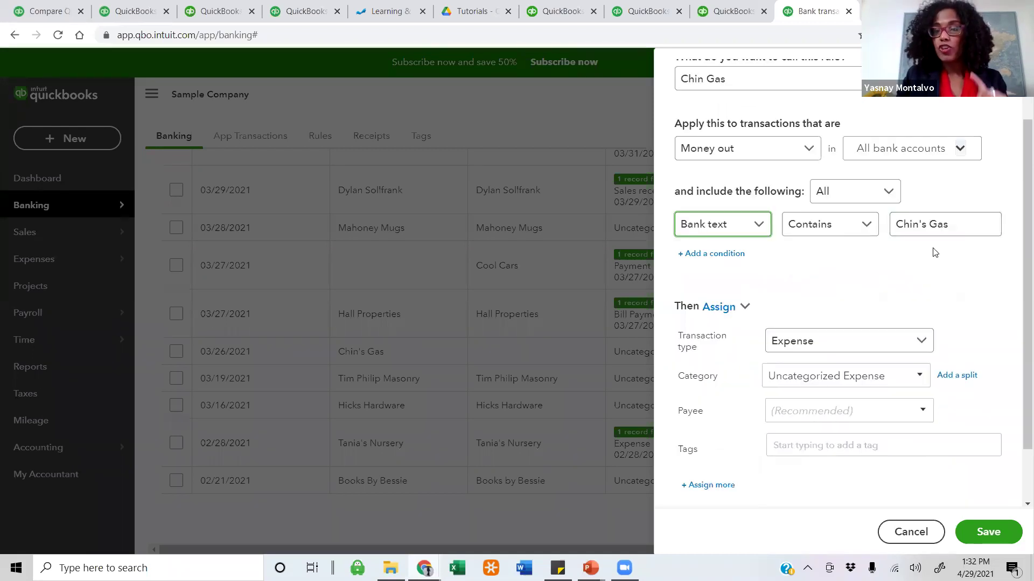
scroll(928, 260, "down", 1)
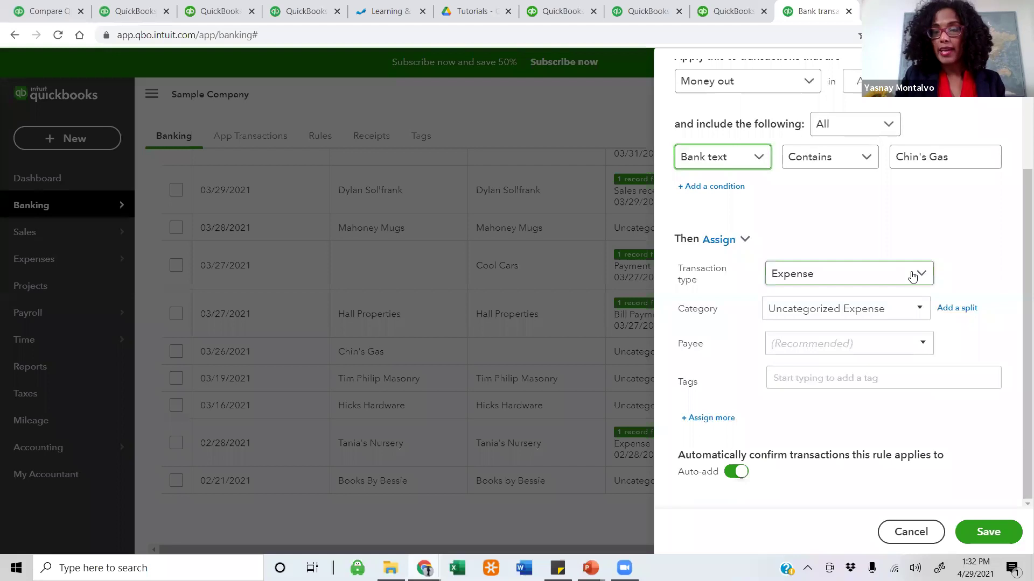
left_click(912, 275)
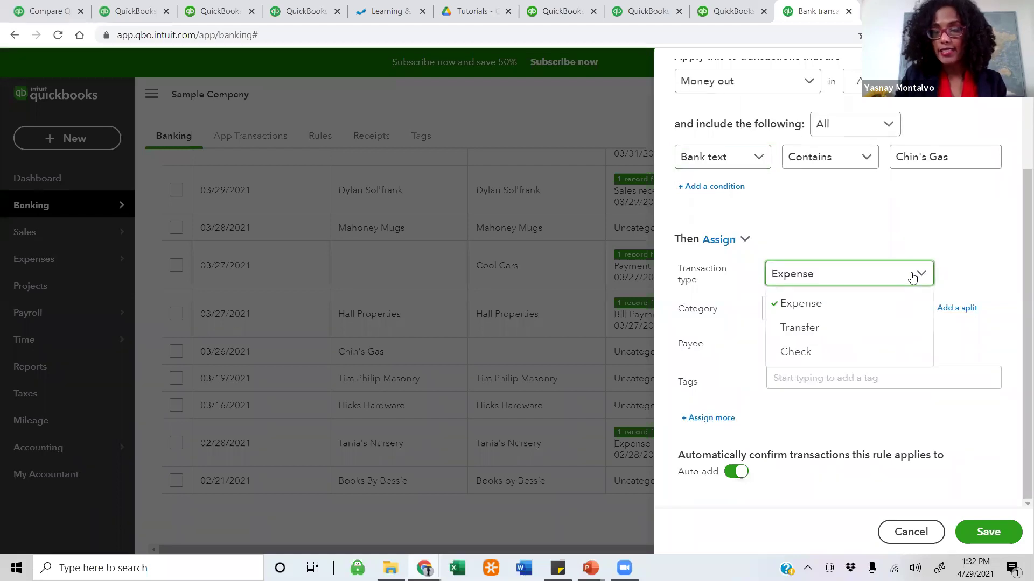
left_click(821, 306)
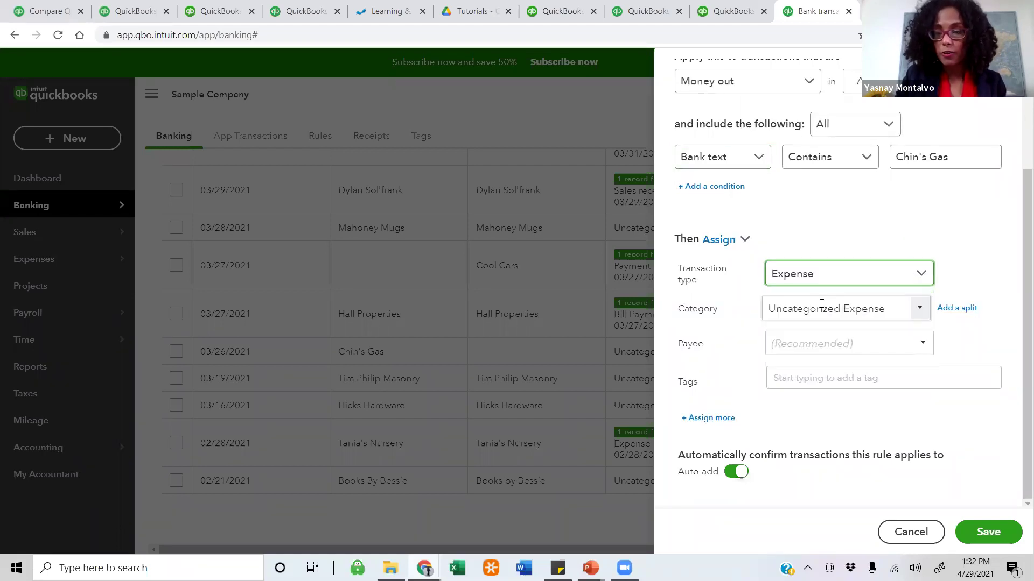
Assign the Automobile:Fuel category to the rule.
left_click(921, 311)
left_click(921, 310)
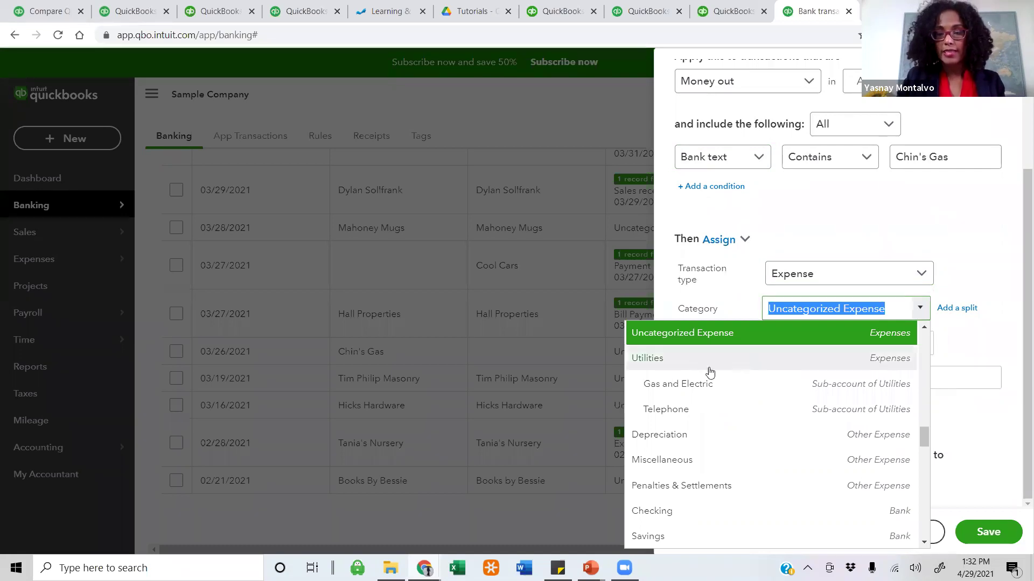
type("g")
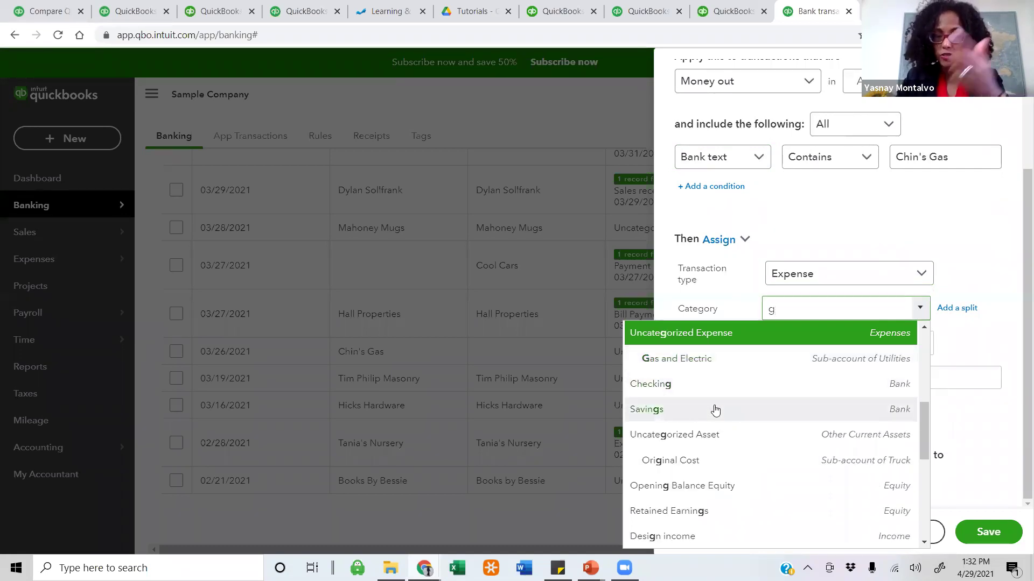
scroll(716, 415, "down", 4)
scroll(717, 420, "up", 3)
scroll(721, 431, "down", 4)
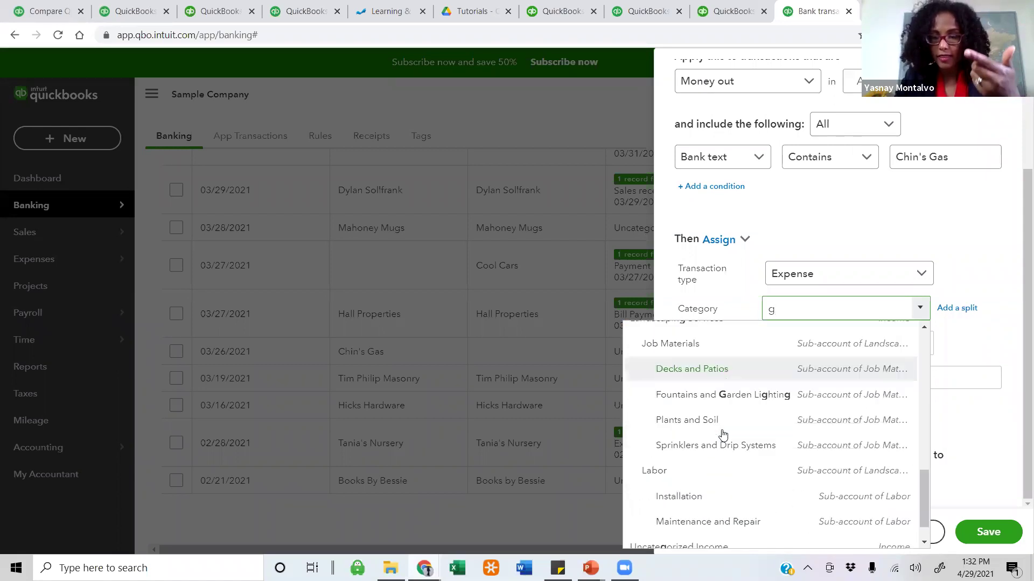
scroll(723, 434, "down", 1)
scroll(723, 436, "up", 8)
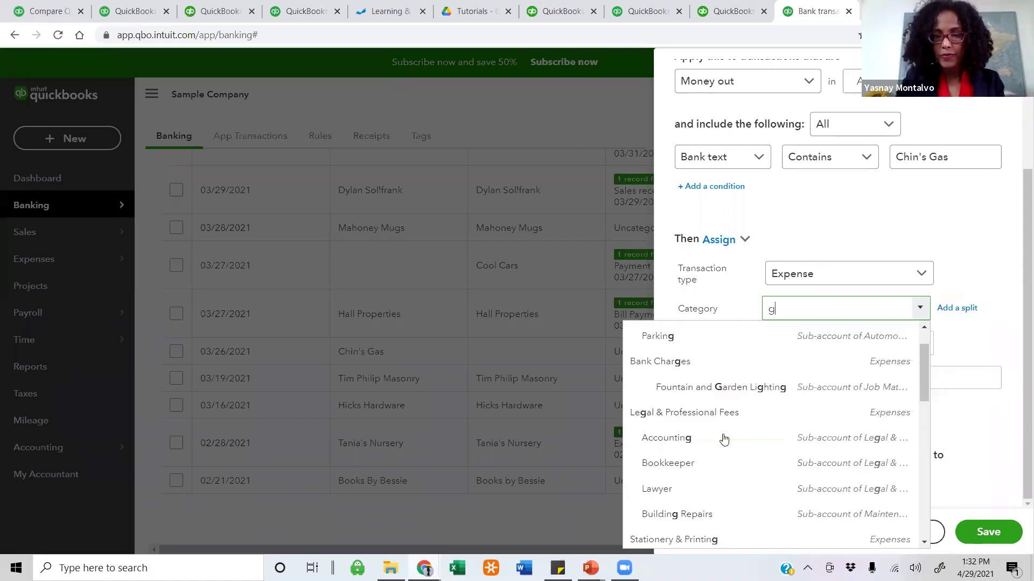
scroll(722, 438, "up", 1)
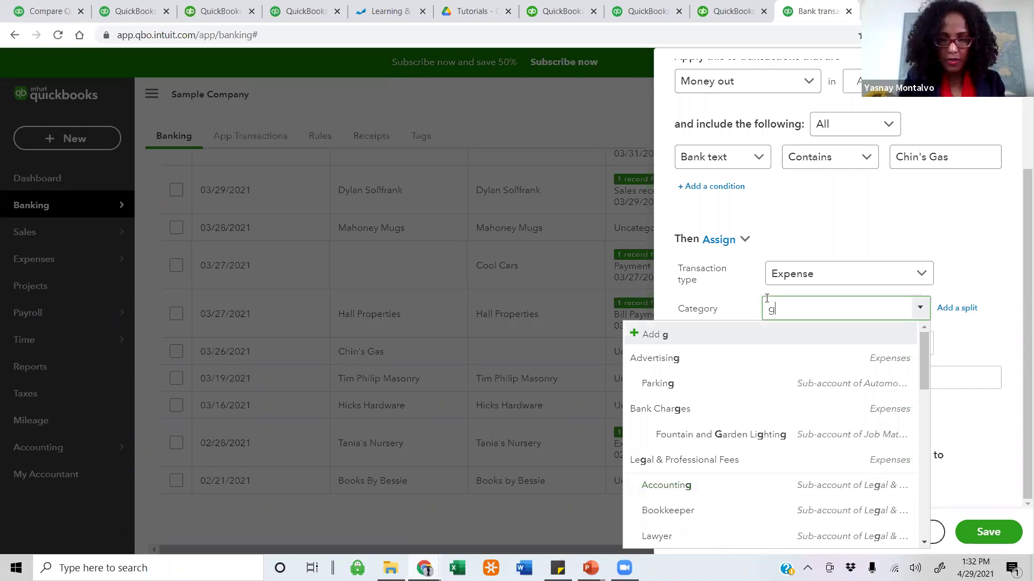
key("BackSpace")
type("Automobile:Fuel")
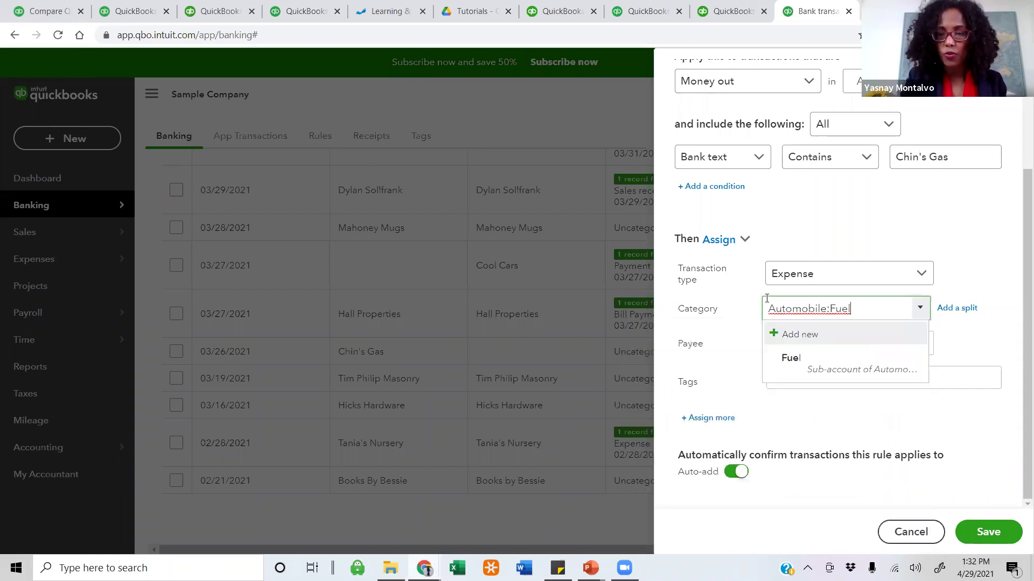
left_click(796, 365)
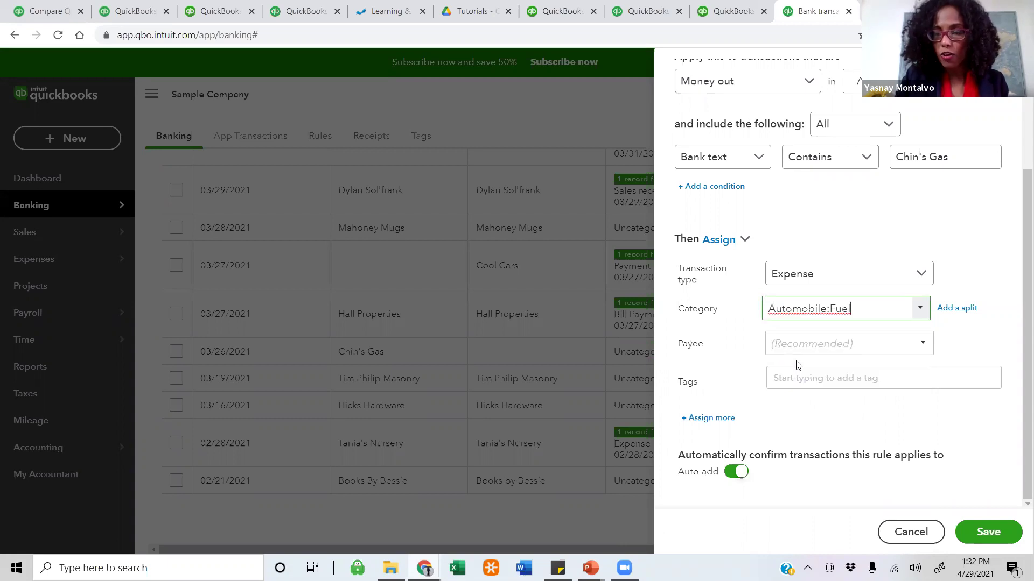
Add a new vendor named "Chin Gas" from the rule's payee choices and save it.
left_click(922, 345)
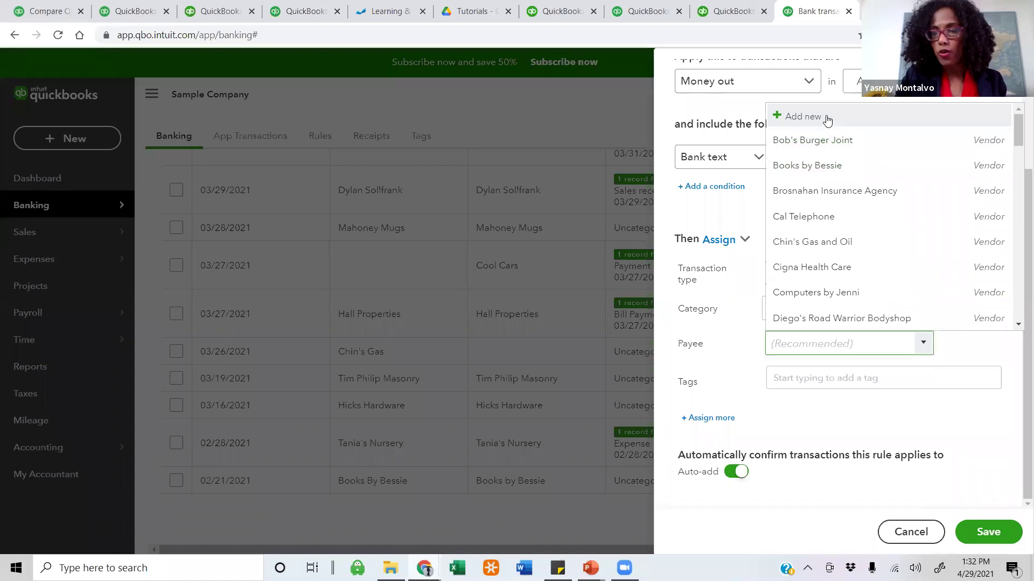
left_click(828, 119)
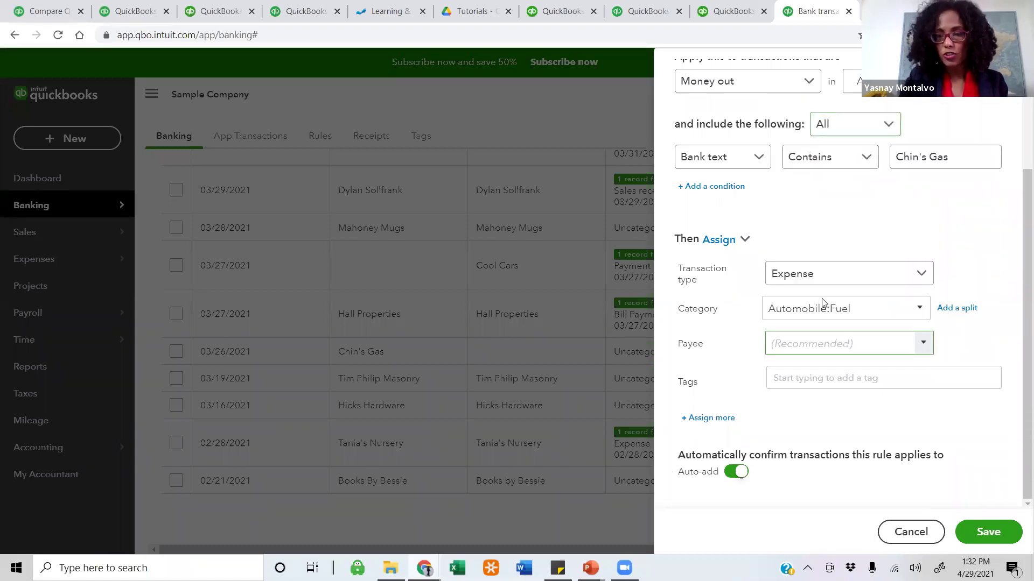
type("Chi")
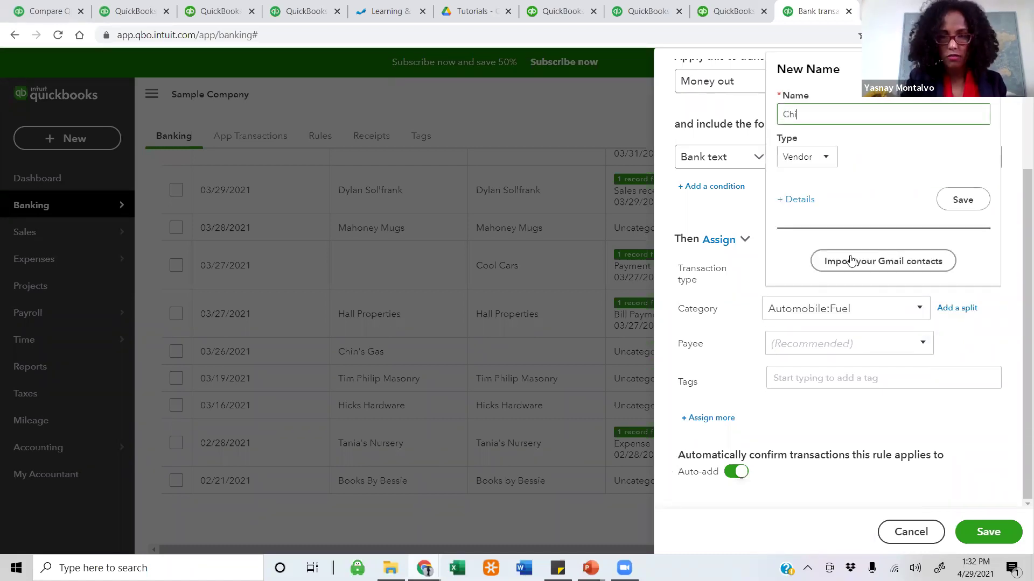
type("n Gas")
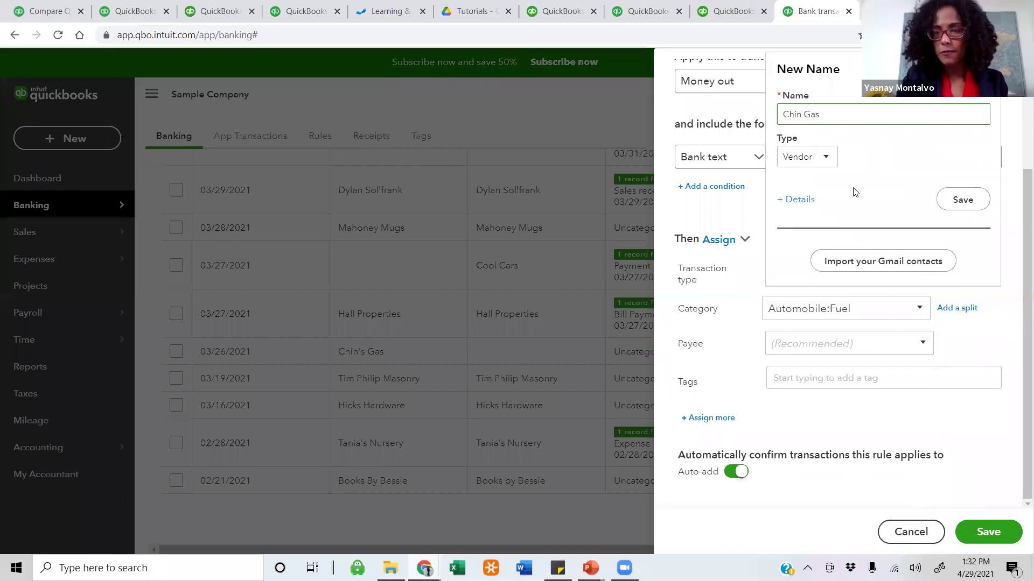
left_click(963, 200)
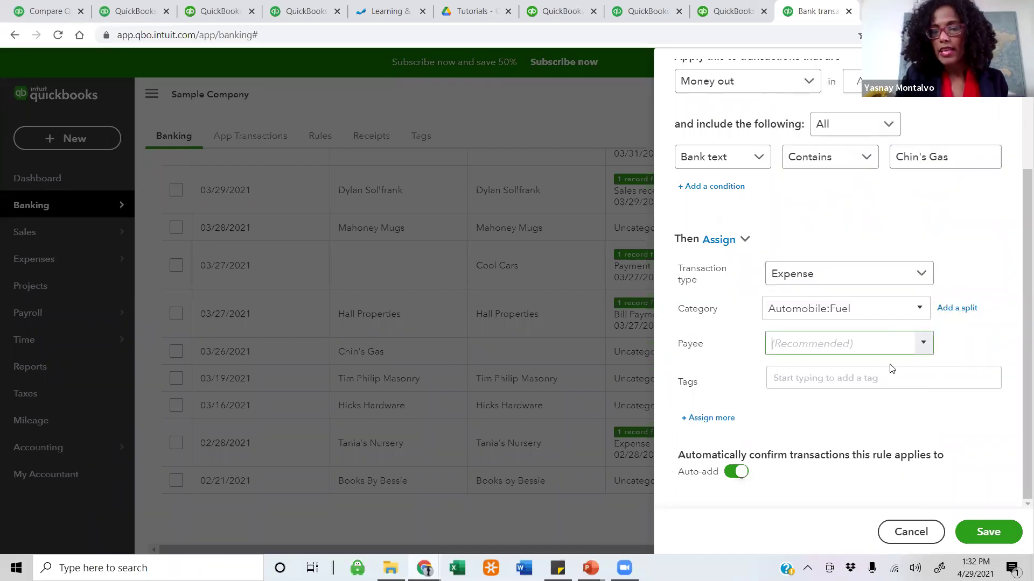
Try to assign the vendor Chin Gas as the rule's payee.
left_click(923, 343)
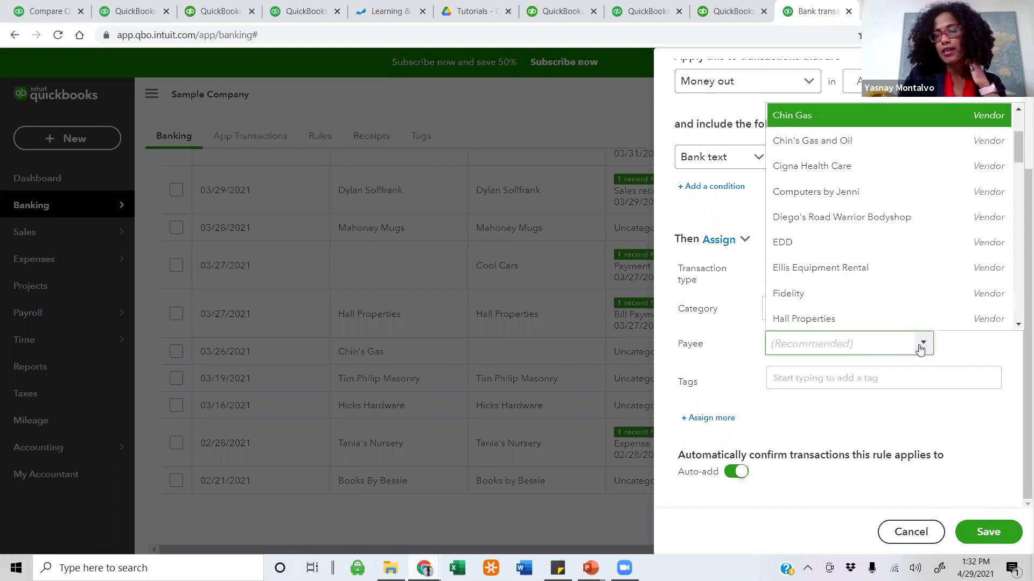
left_click(818, 117)
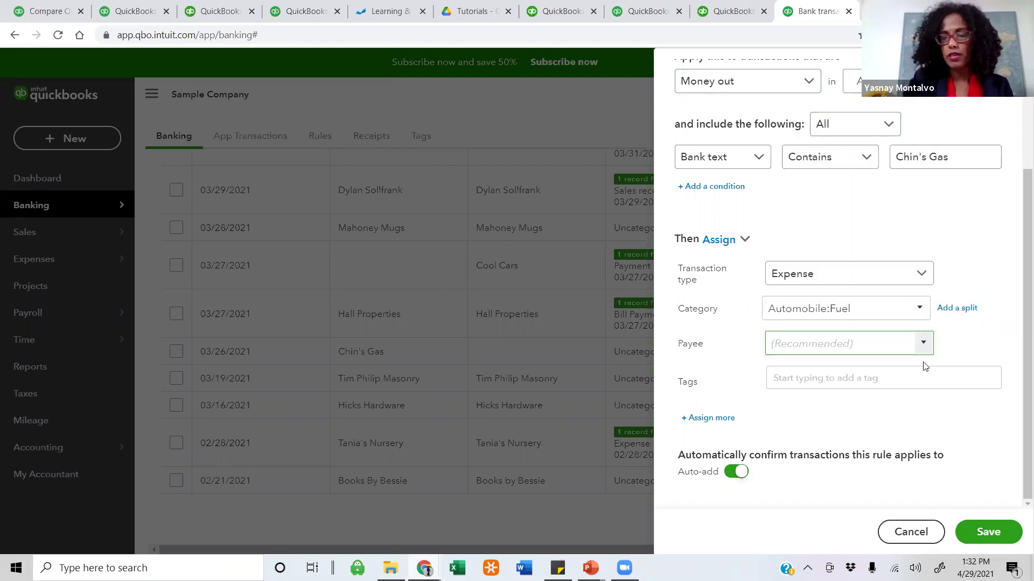
left_click(923, 344)
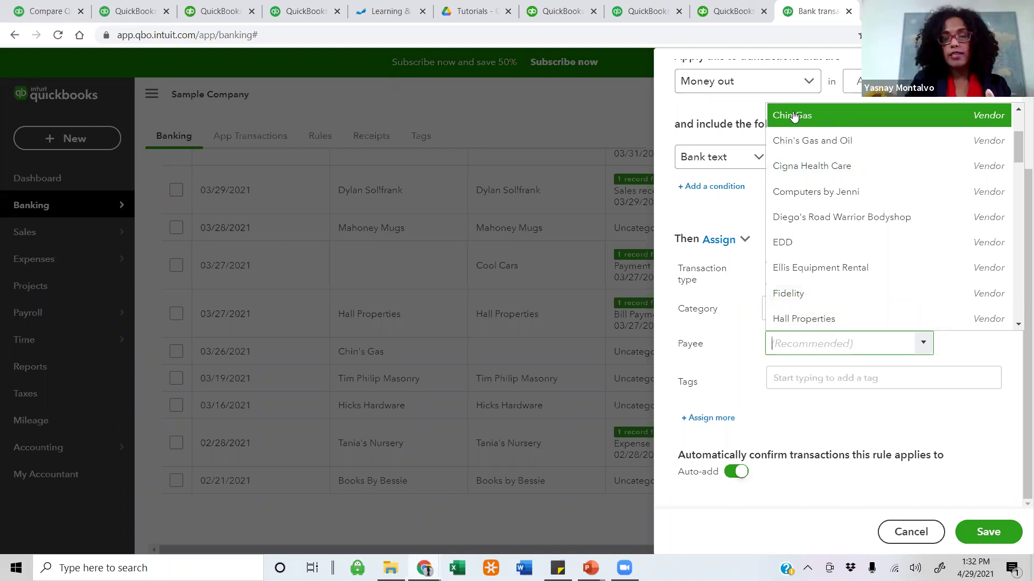
left_click(846, 344)
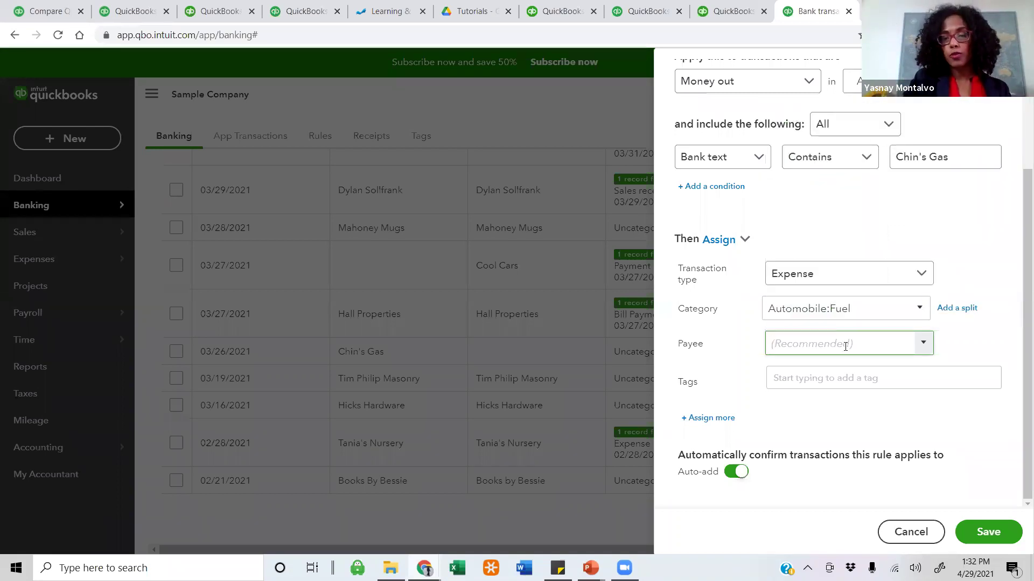
type("chin")
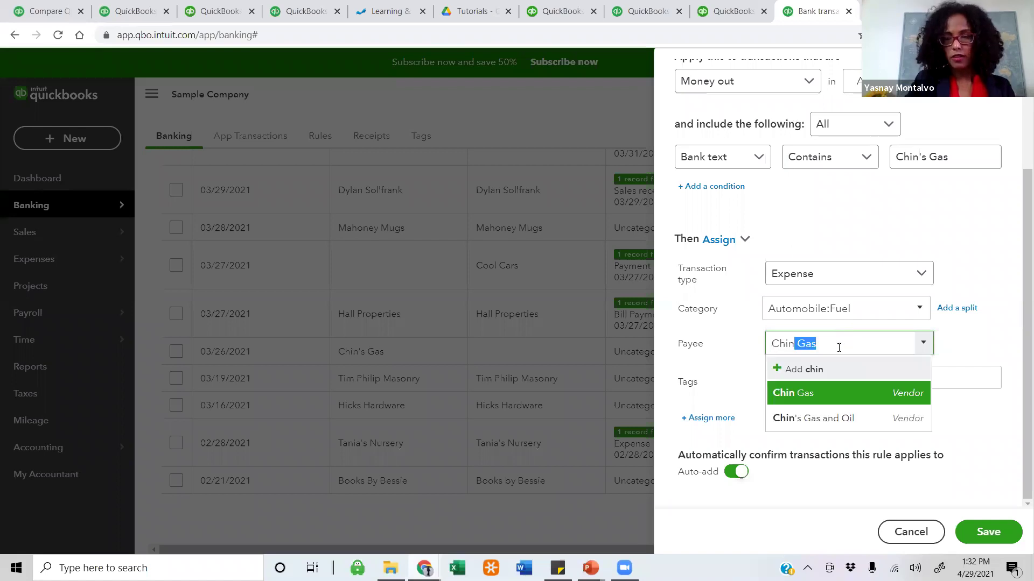
left_click(798, 401)
left_click(799, 372)
left_click(803, 341)
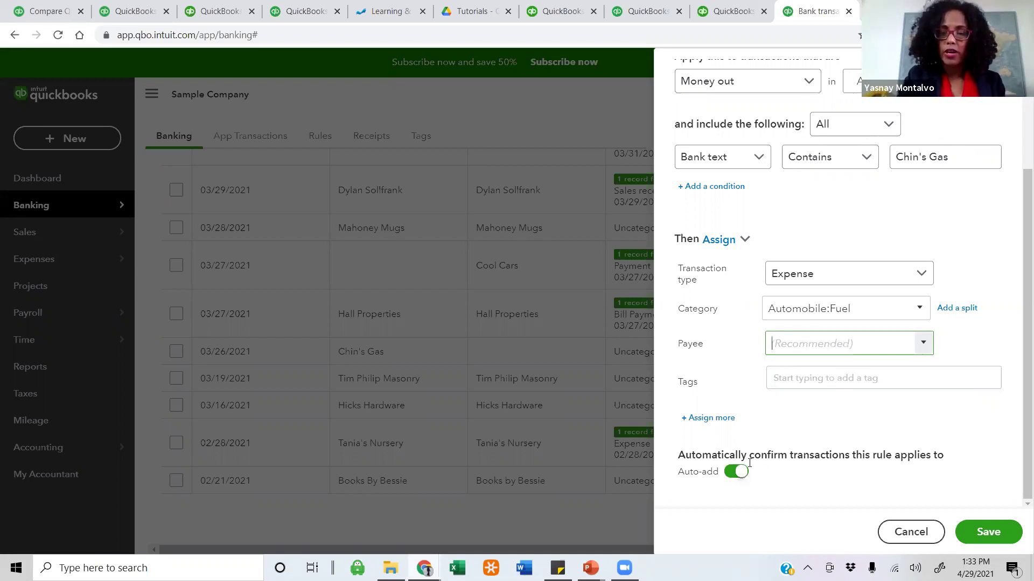
Save the Chin's Gas bank rule with Auto-add turned on.
left_click(733, 471)
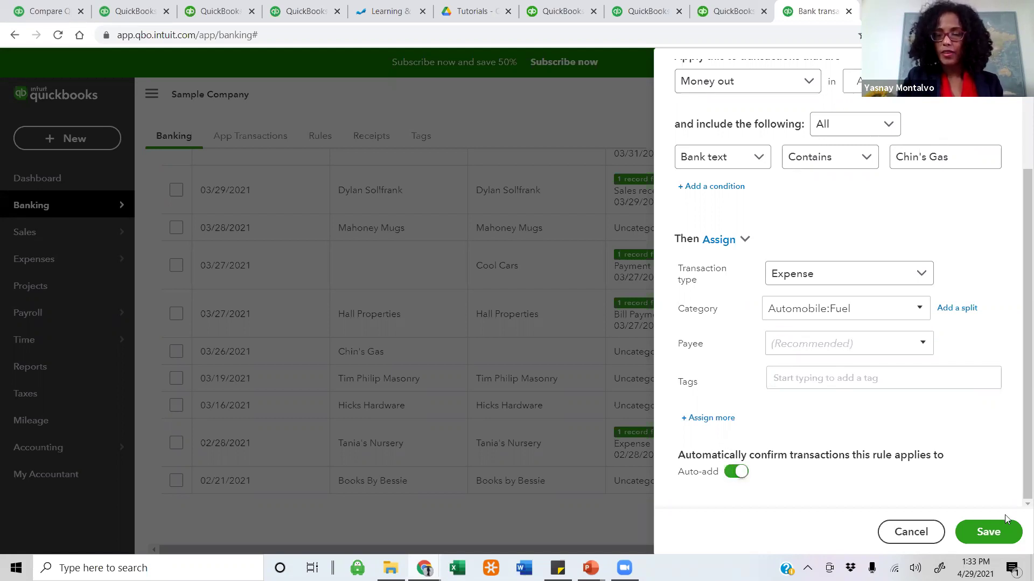
left_click(985, 533)
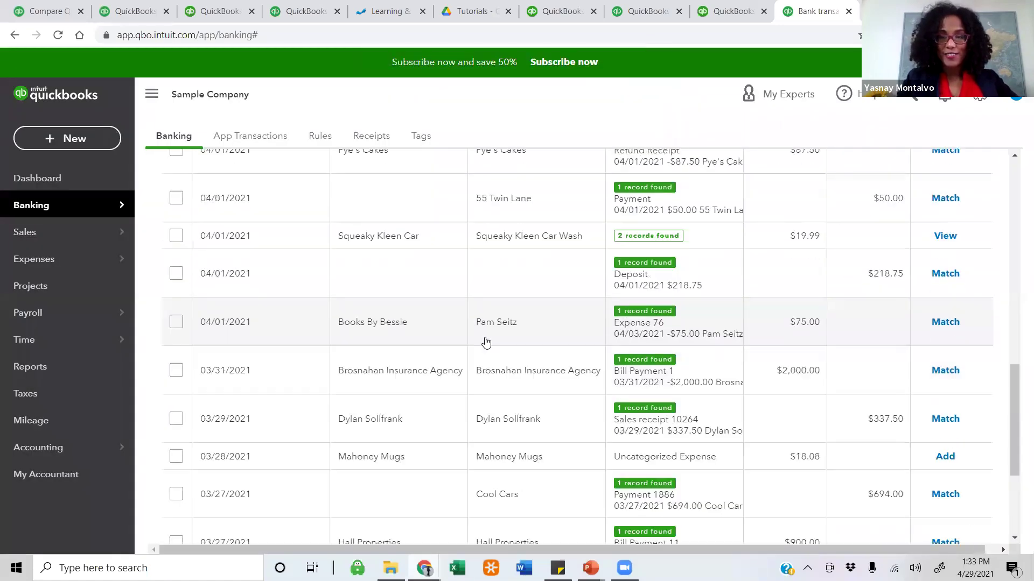
Check how the new rule handled the Chin's Gas transaction in Checking, and view the categorized and excluded transactions.
scroll(486, 343, "down", 5)
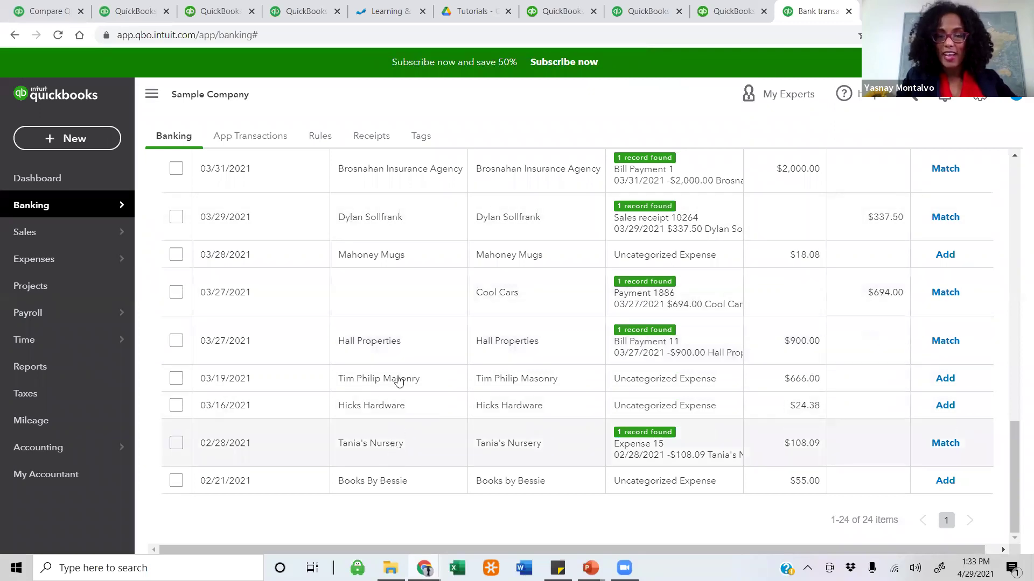
scroll(398, 350, "up", 5)
scroll(403, 328, "up", 10)
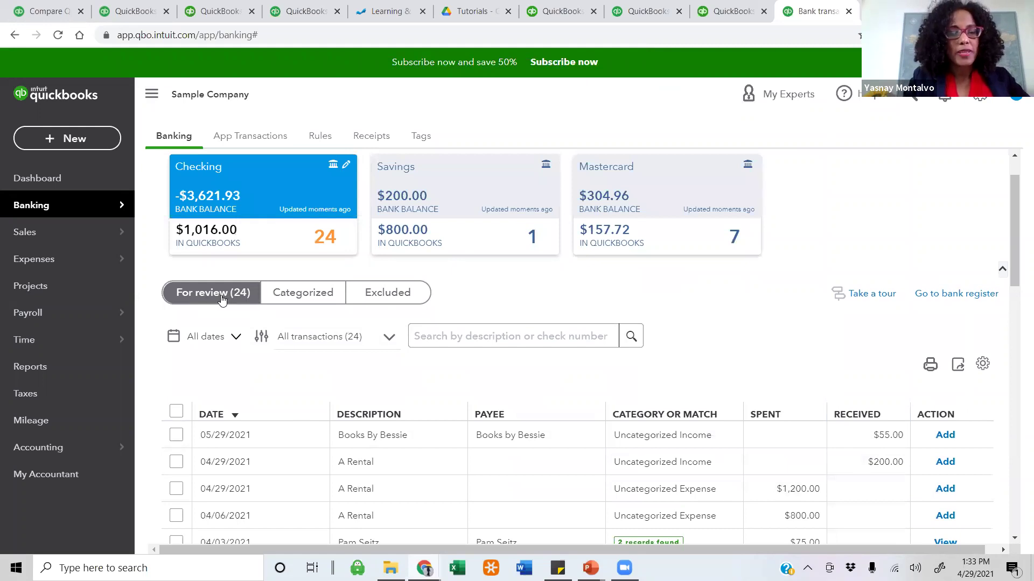
left_click(282, 291)
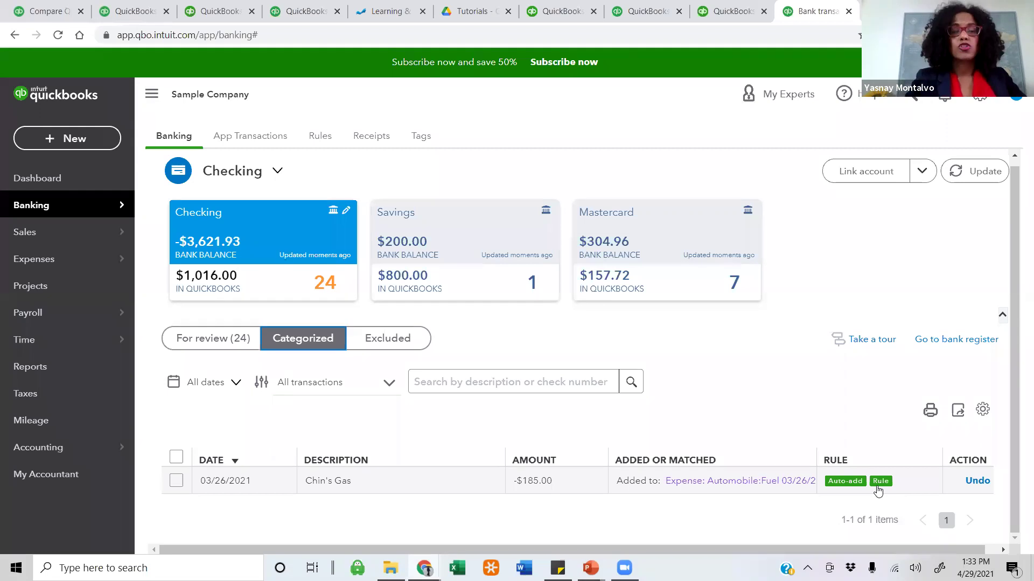
left_click(383, 341)
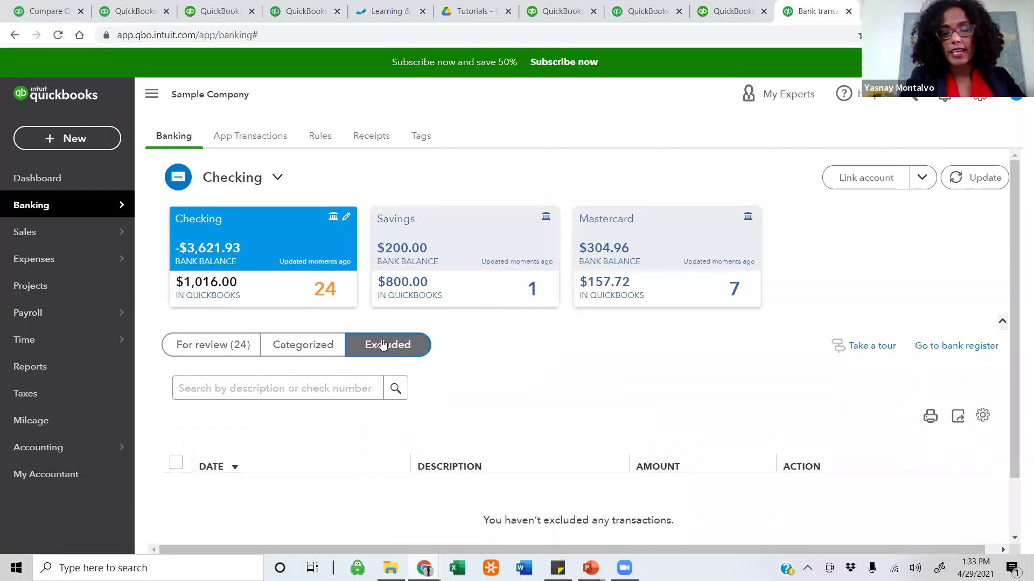
scroll(382, 345, "down", 1)
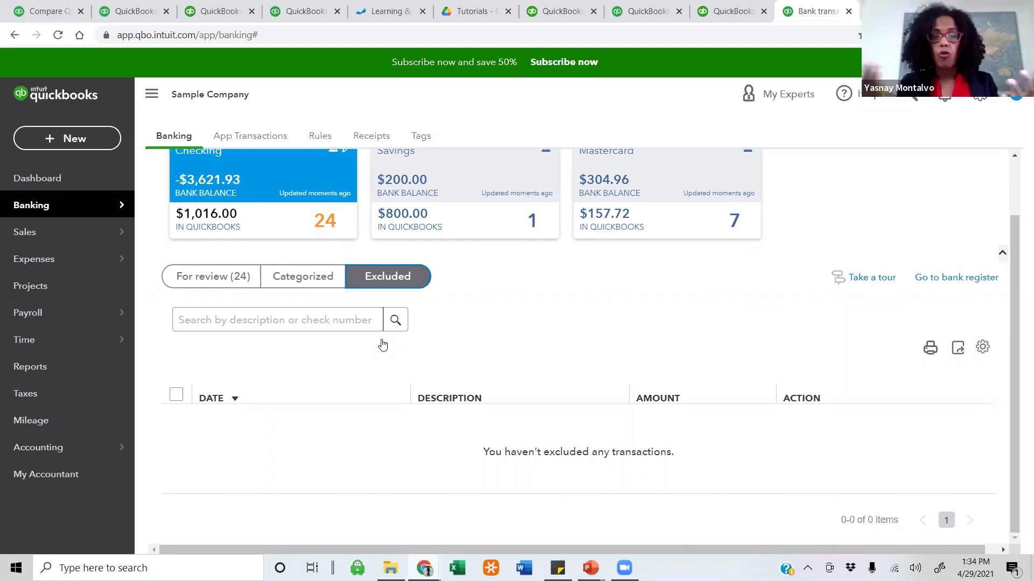
Exclude the 04/29/2021 A Rental expense of $1,200.00 from review and view it among the excluded transactions.
left_click(245, 278)
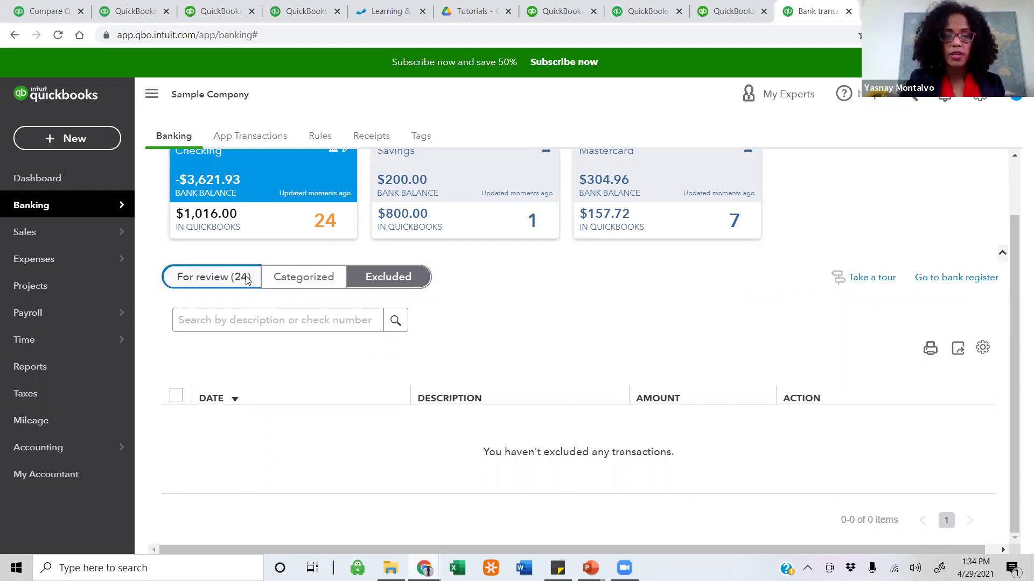
scroll(219, 481, "down", 3)
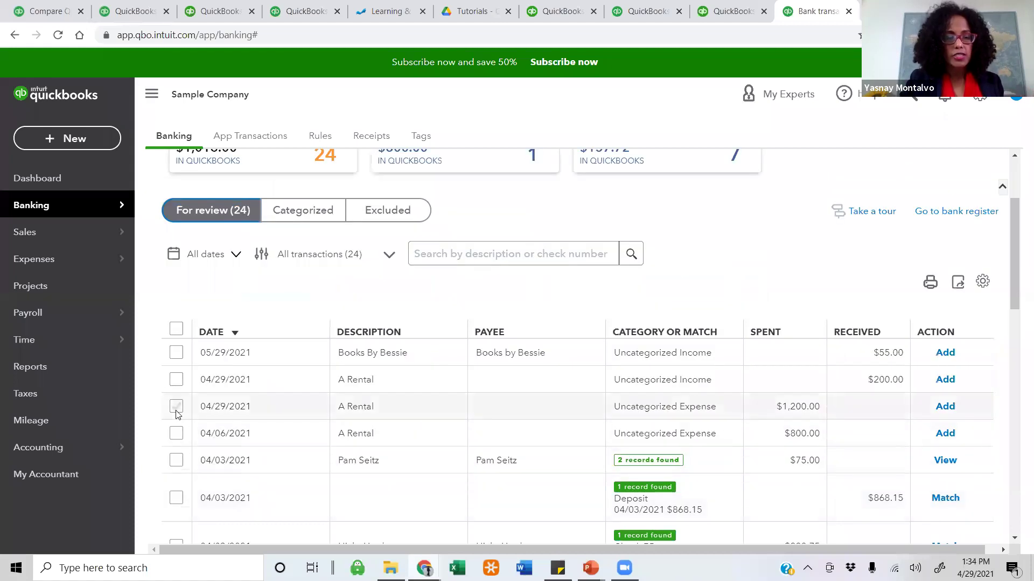
left_click(176, 406)
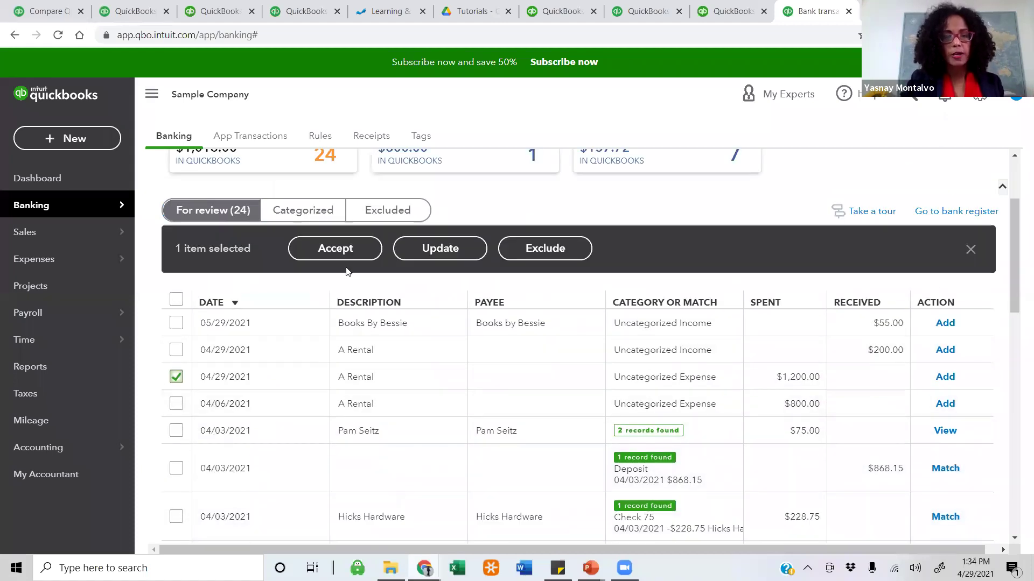
left_click(543, 252)
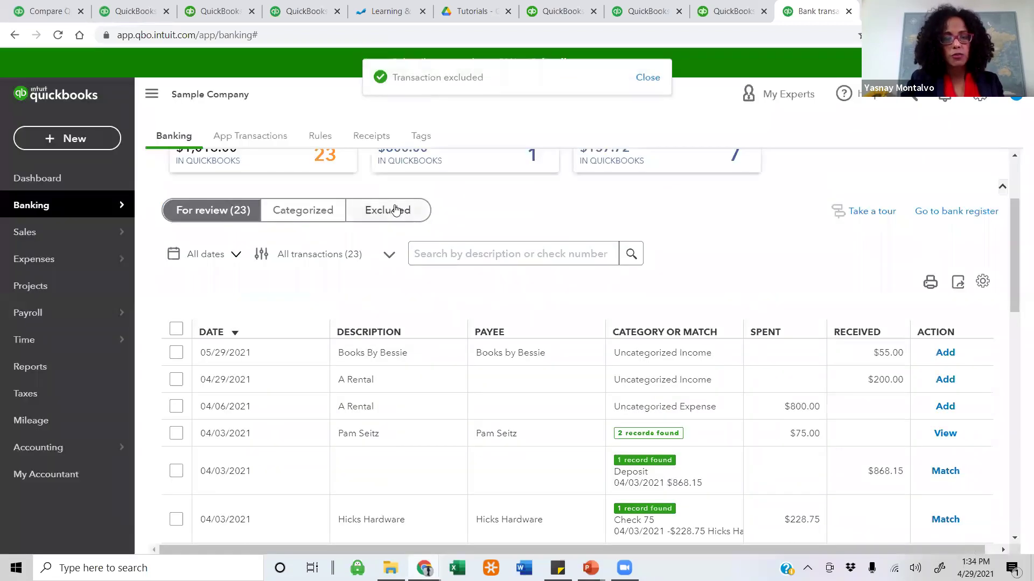
left_click(396, 209)
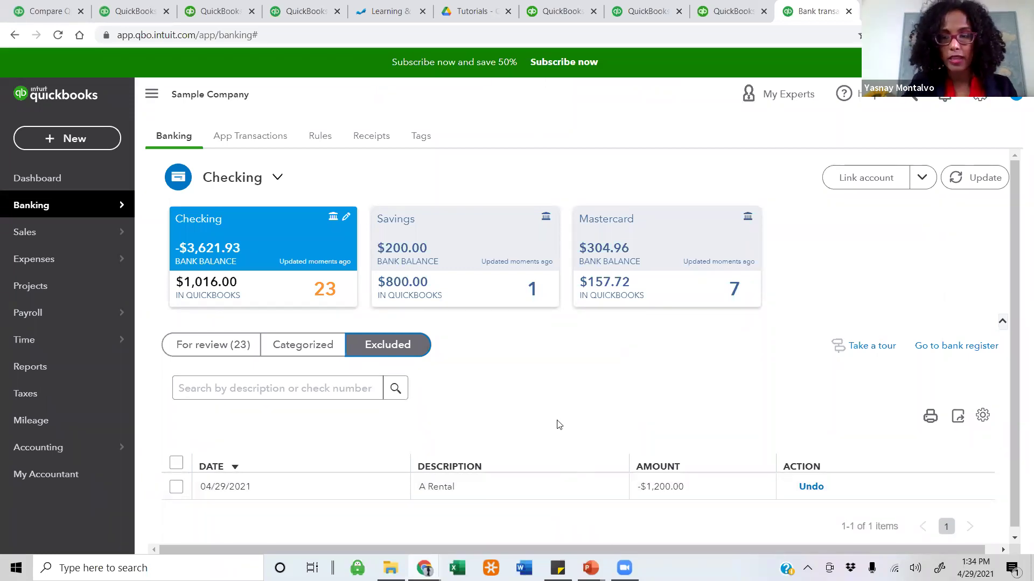
Set the page size of the bank transactions list to 150.
left_click(982, 418)
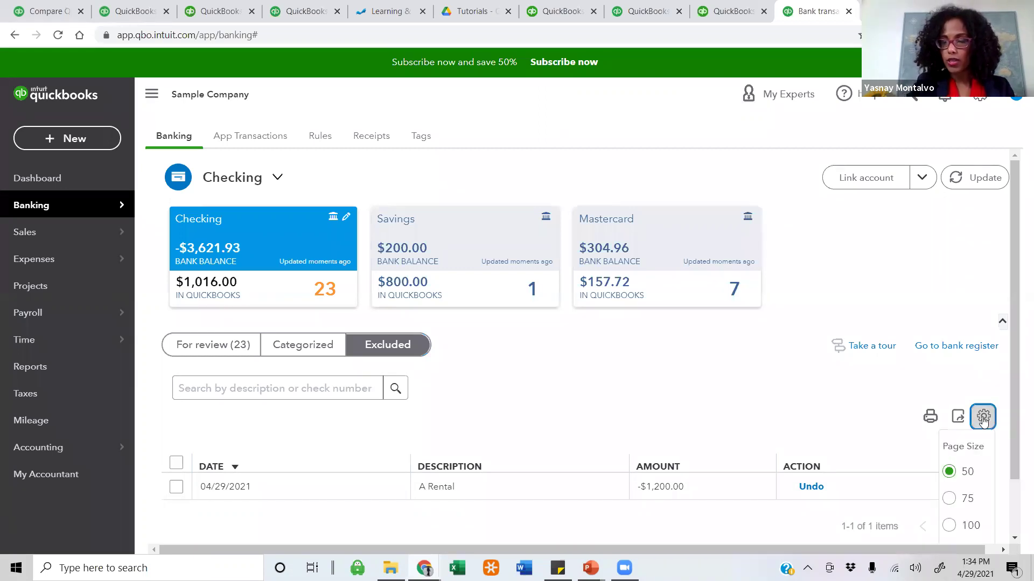
scroll(982, 420, "down", 1)
left_click(950, 486)
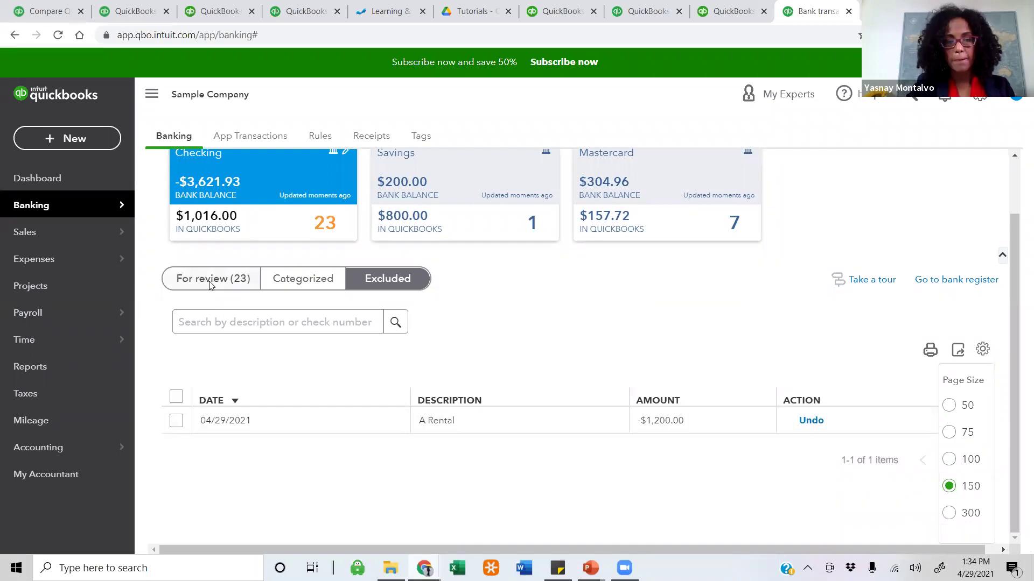
Return to the transactions for review and examine the table's column, grouping and transaction detail settings.
left_click(213, 342)
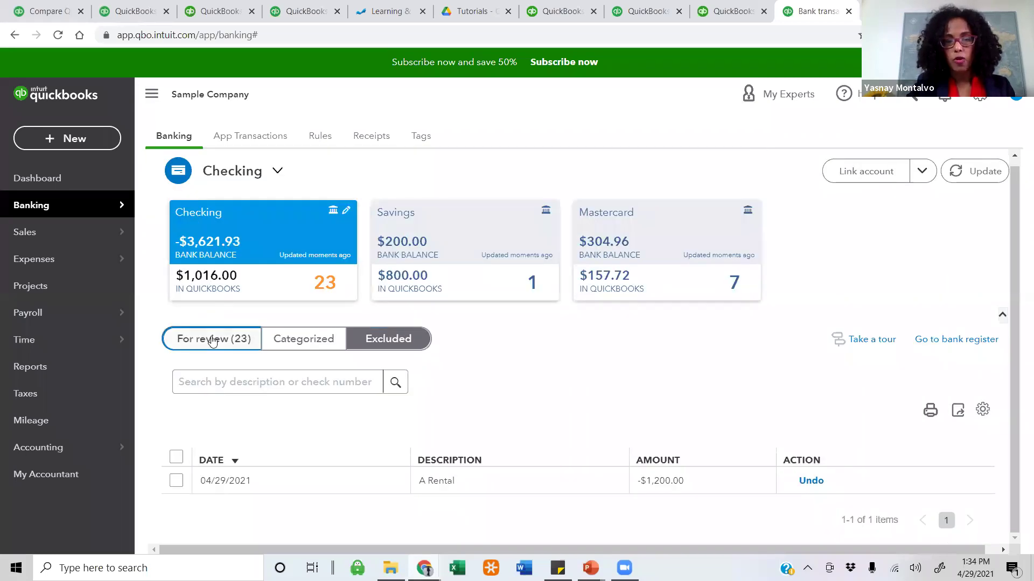
left_click(982, 417)
scroll(980, 427, "down", 5)
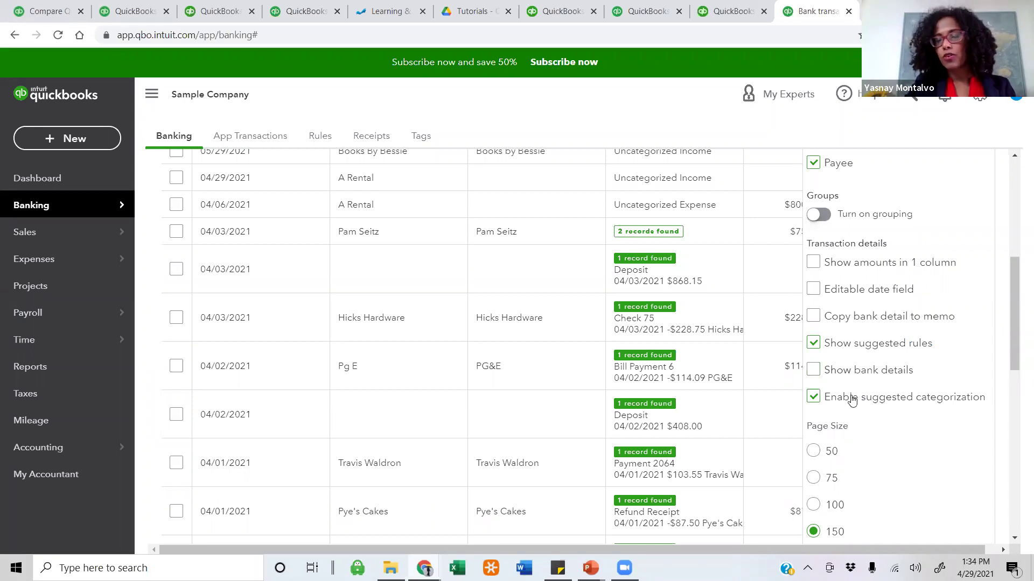
scroll(638, 384, "up", 4)
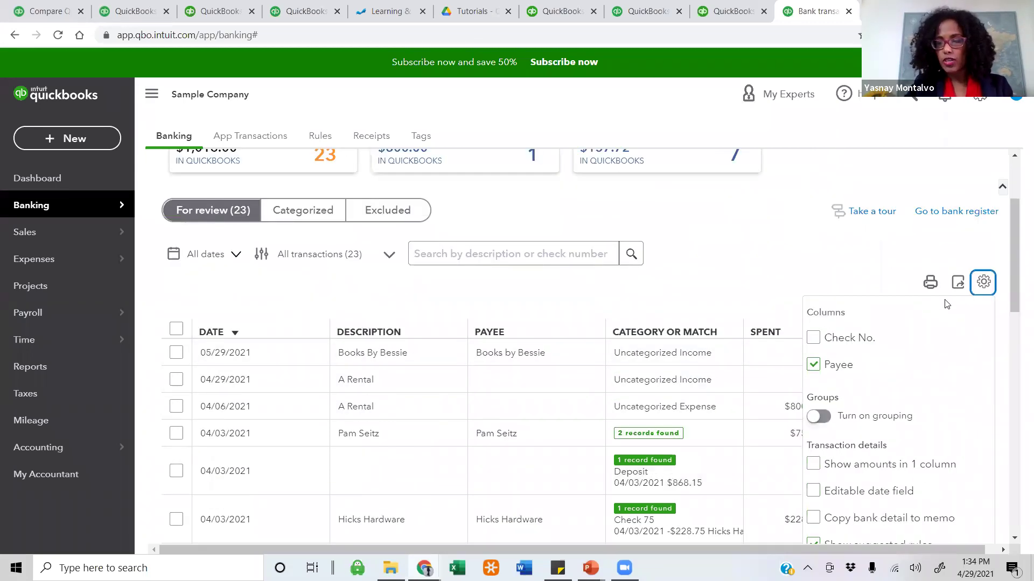
left_click(685, 281)
scroll(699, 332, "up", 3)
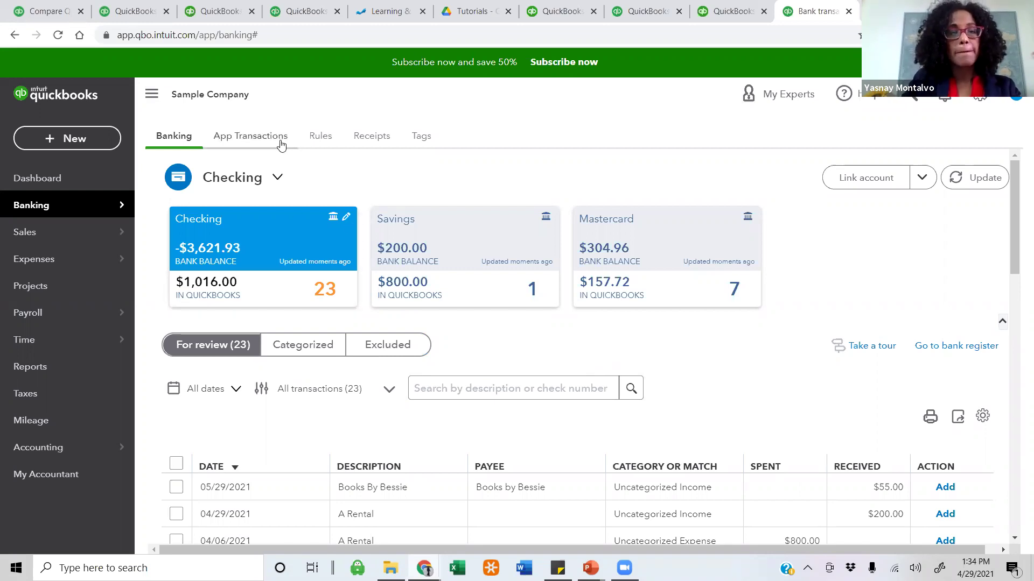
View the list of bank rules and the receipts page with its upload and email forwarding options.
left_click(319, 141)
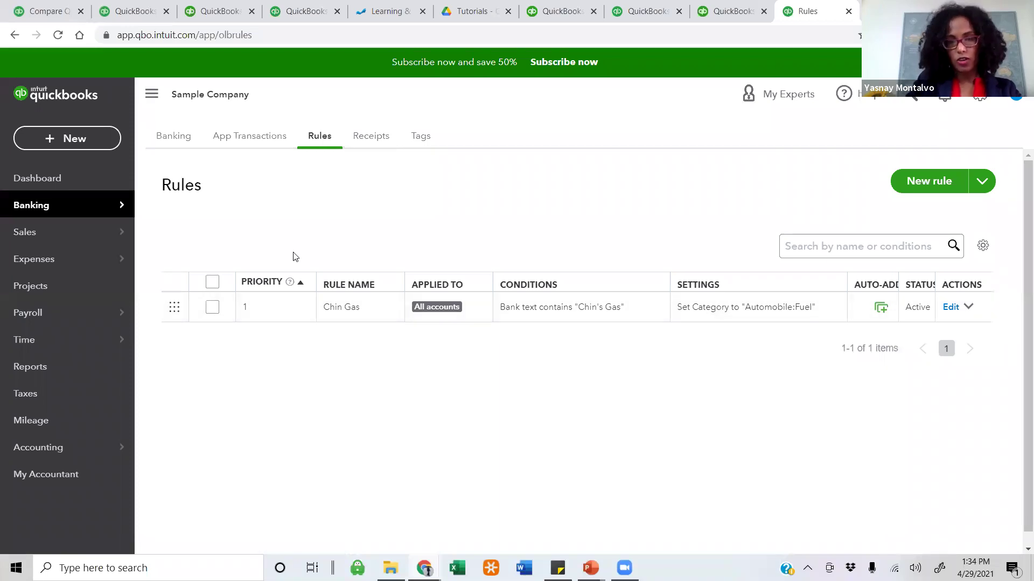
left_click(378, 138)
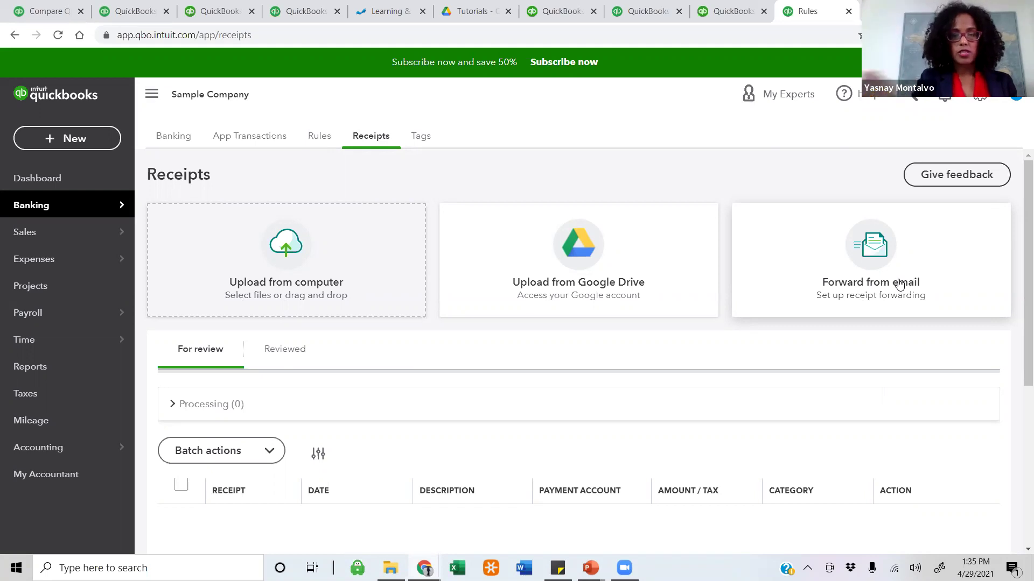
scroll(523, 403, "down", 4)
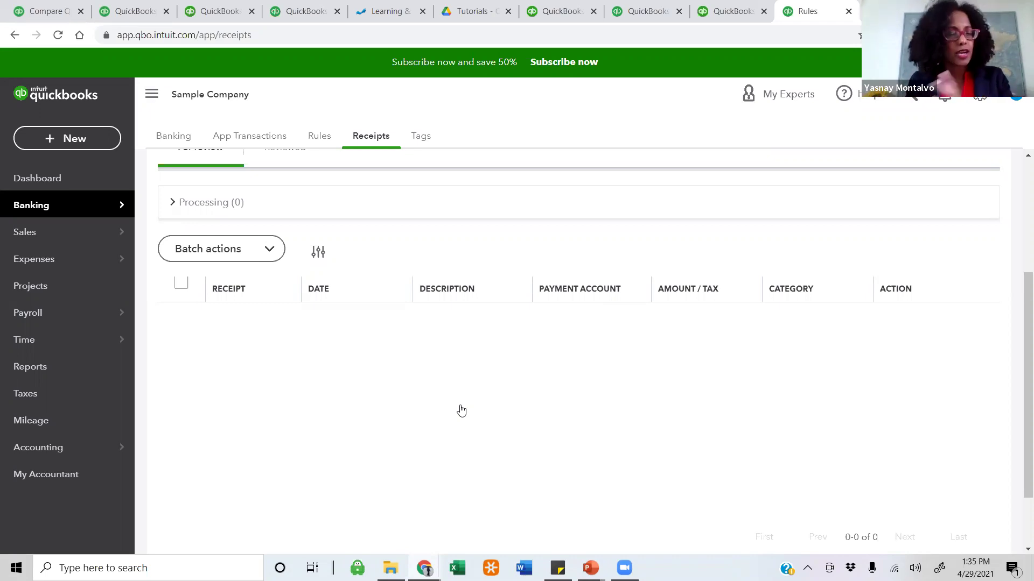
scroll(462, 410, "up", 1)
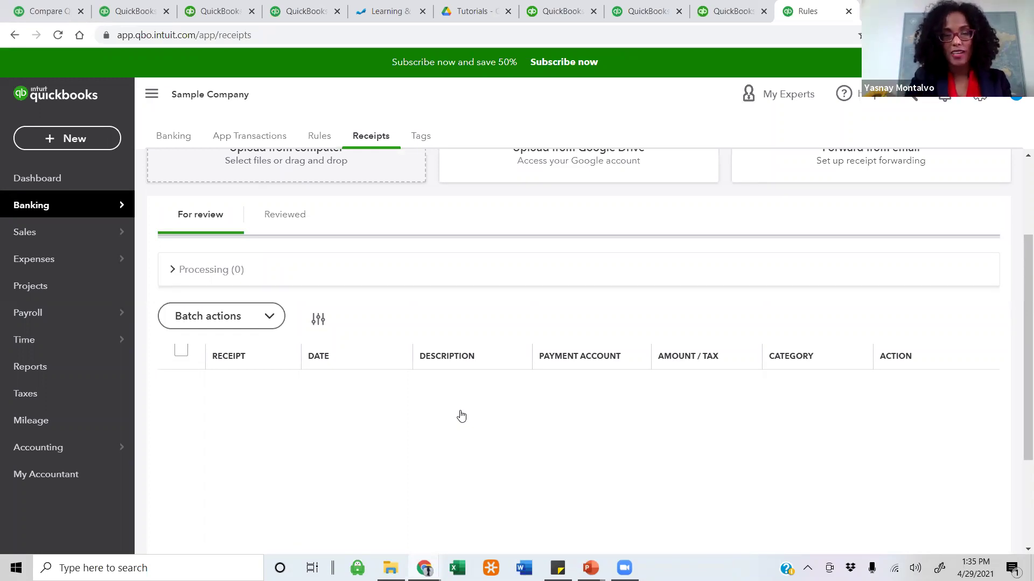
scroll(462, 416, "up", 2)
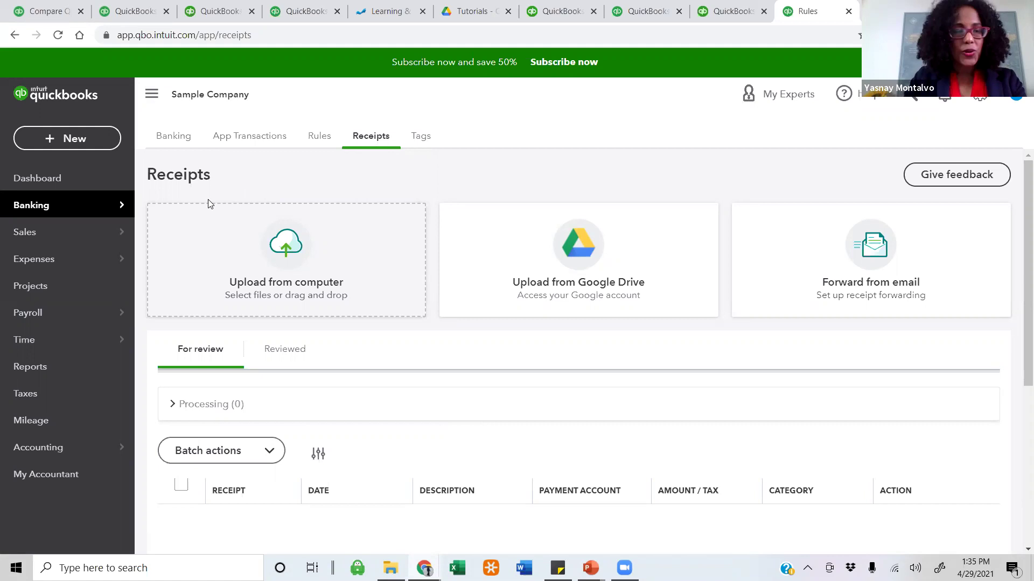
Create a project named Building AAA for the customer listed right after Cool Cars, leave the notes empty, and dismiss the project tour.
mouse_move(127, 206)
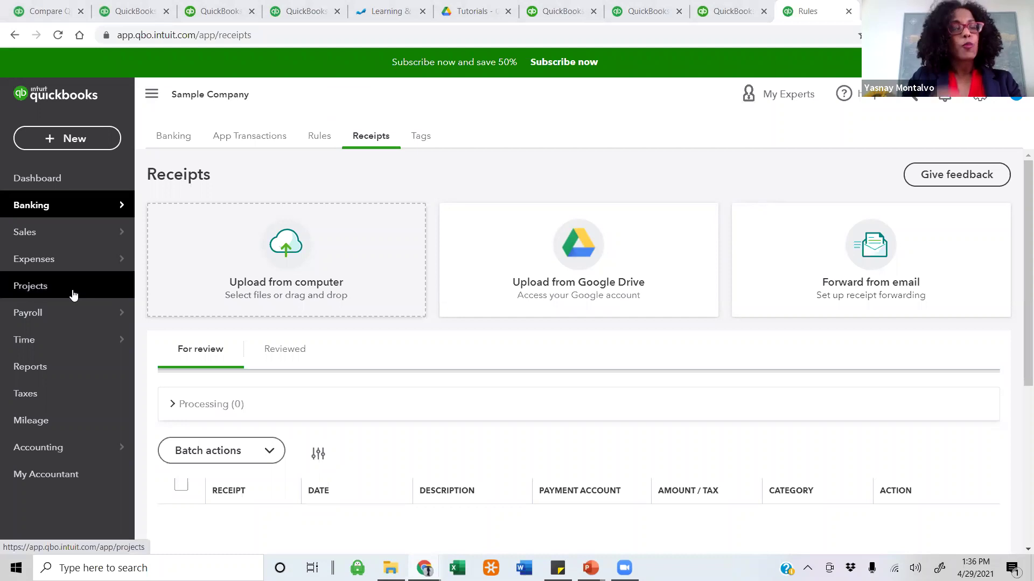
mouse_move(89, 239)
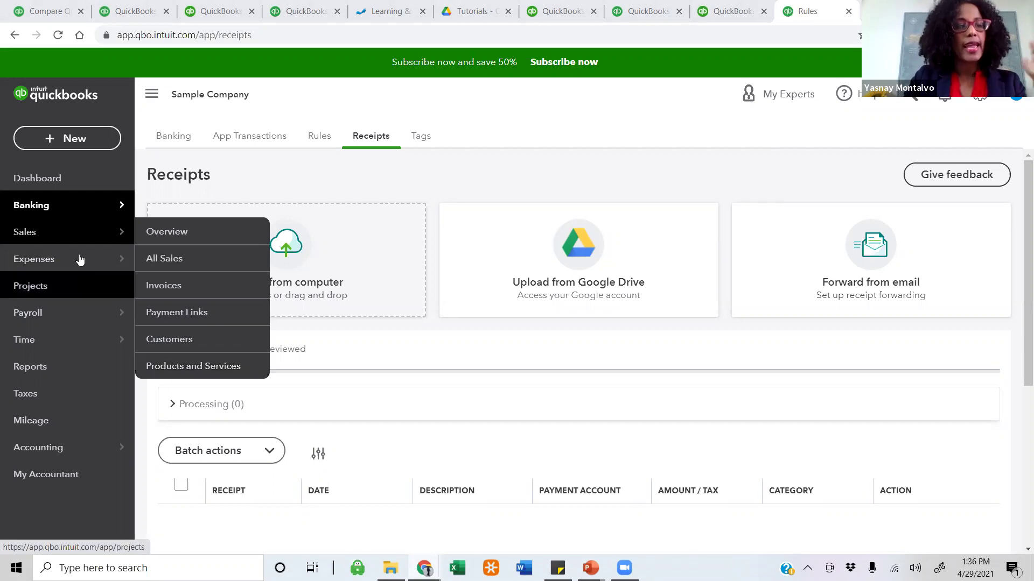
mouse_move(80, 259)
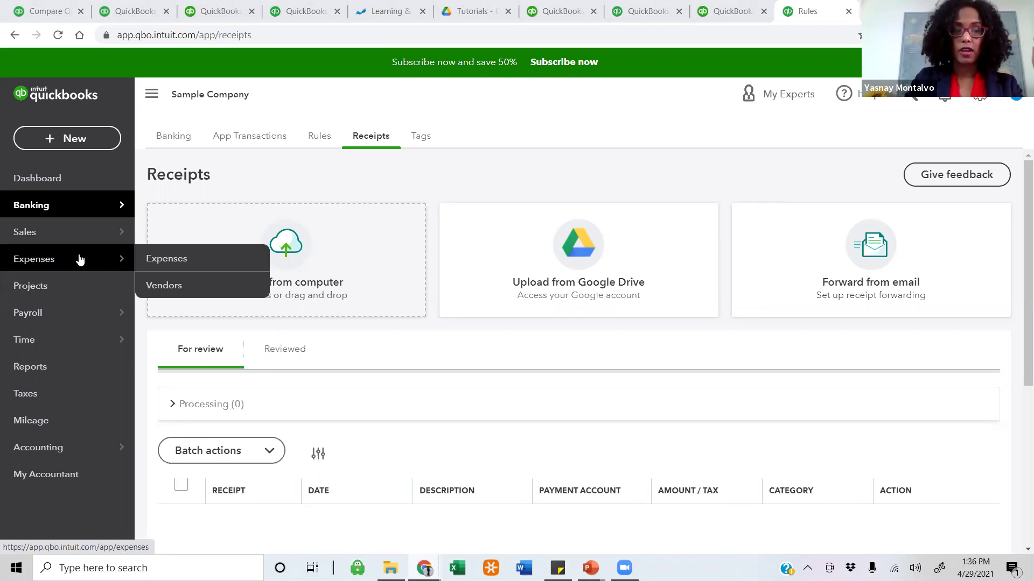
left_click(74, 291)
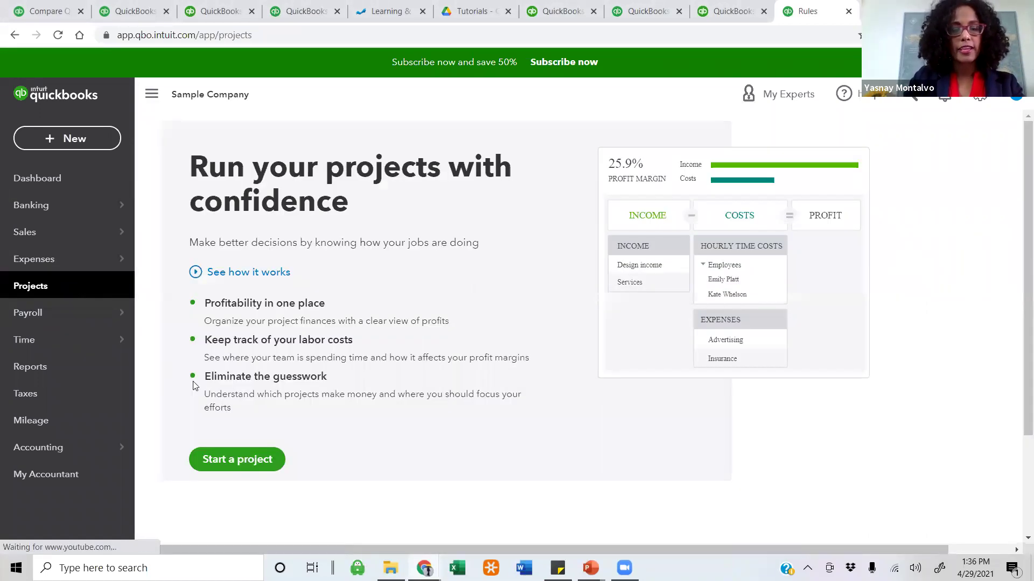
left_click(236, 461)
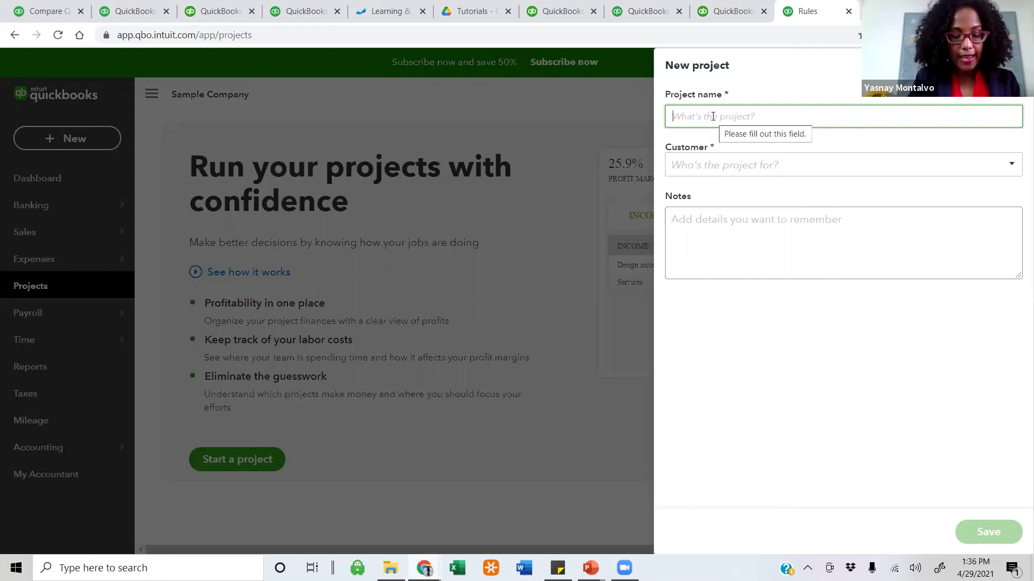
type("Building AAA")
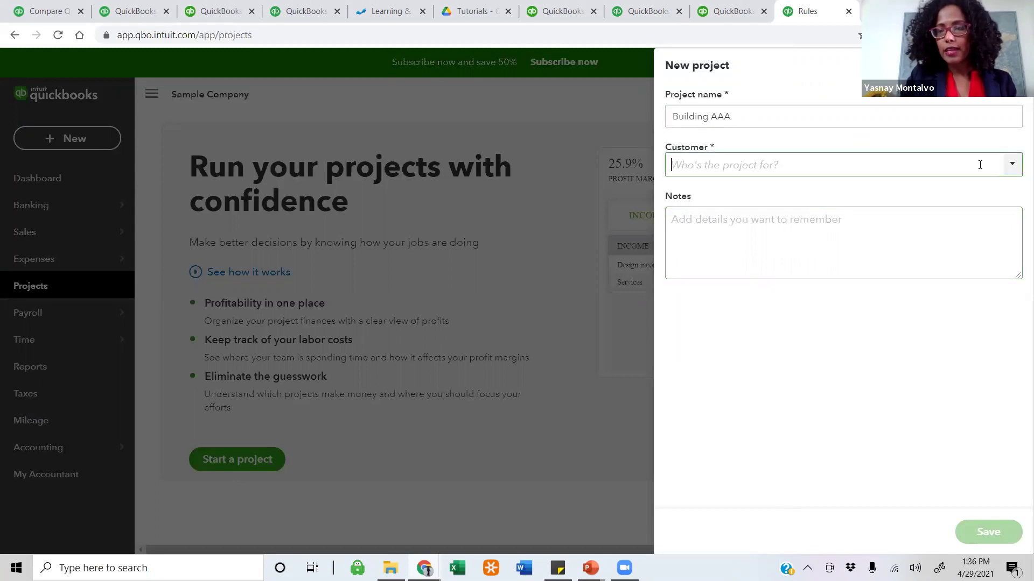
left_click(1010, 166)
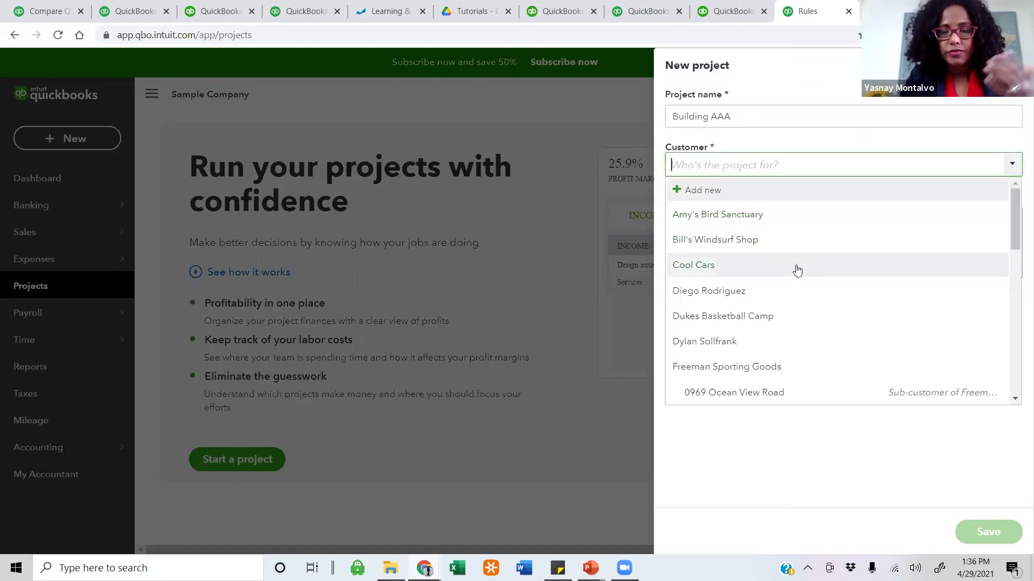
left_click(780, 294)
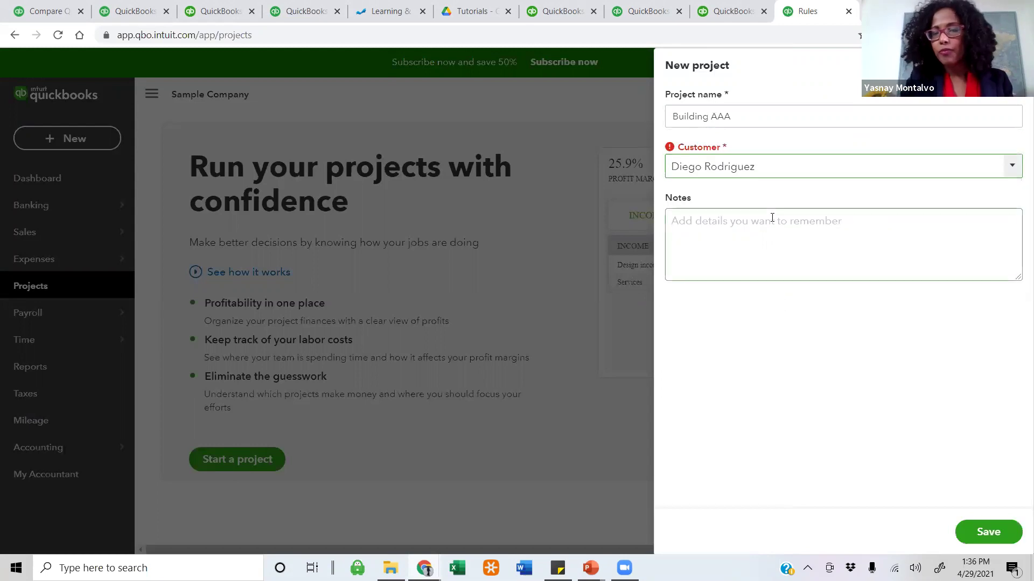
left_click(775, 217)
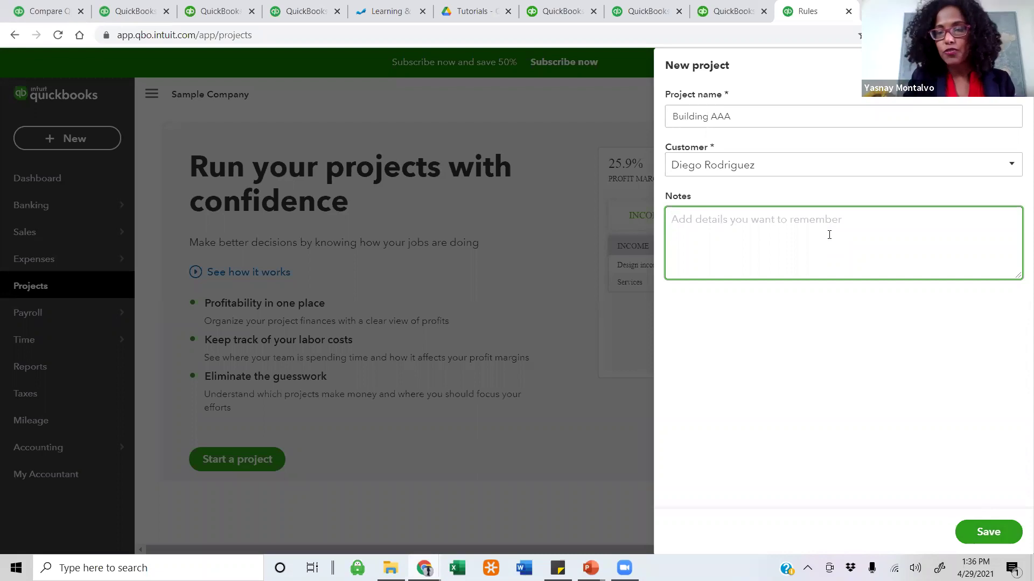
left_click(973, 535)
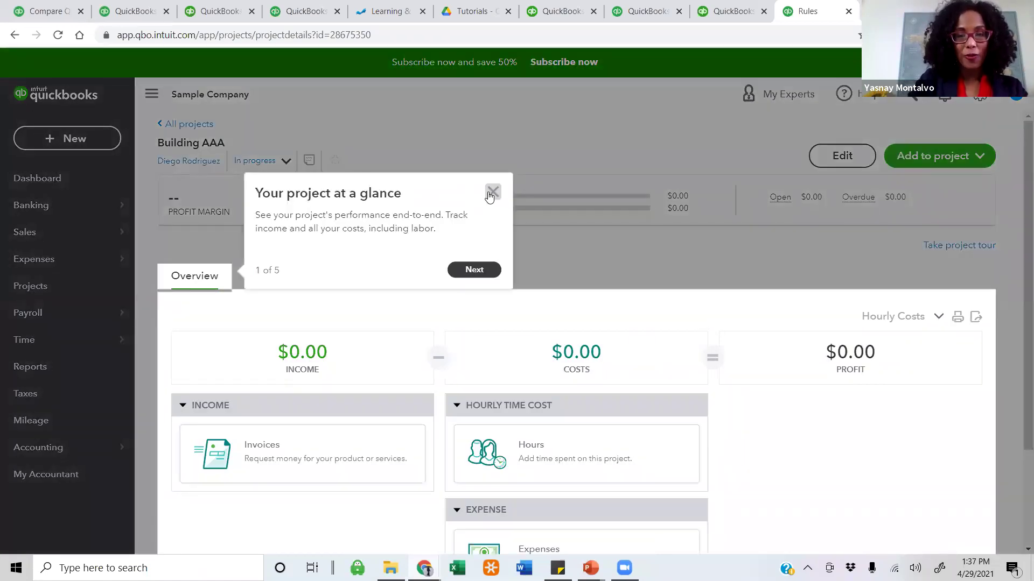
left_click(492, 192)
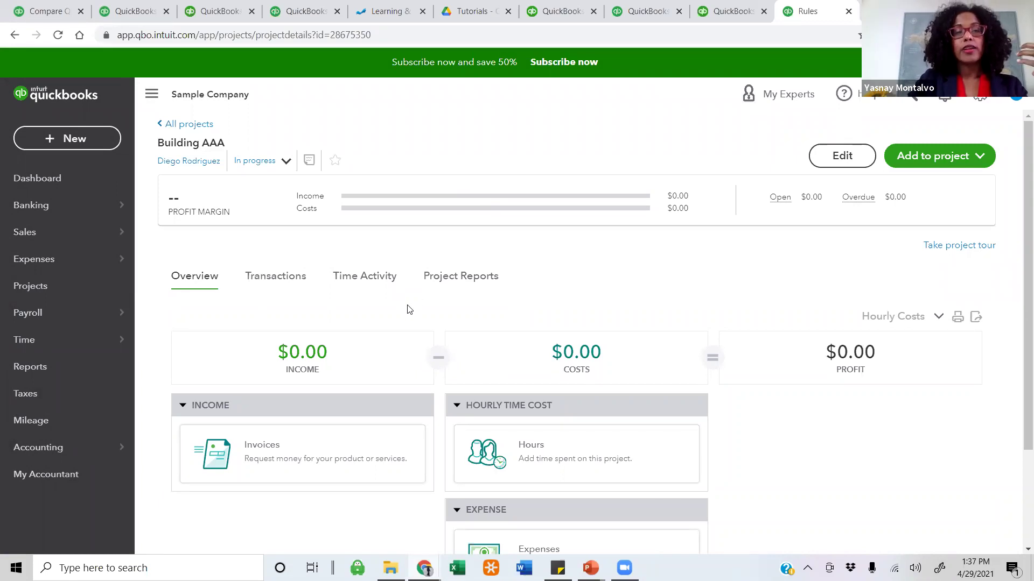
View Building AAA's transactions, time activity and project reports, and the transaction types that can be added to the project.
scroll(398, 310, "down", 1)
left_click(288, 214)
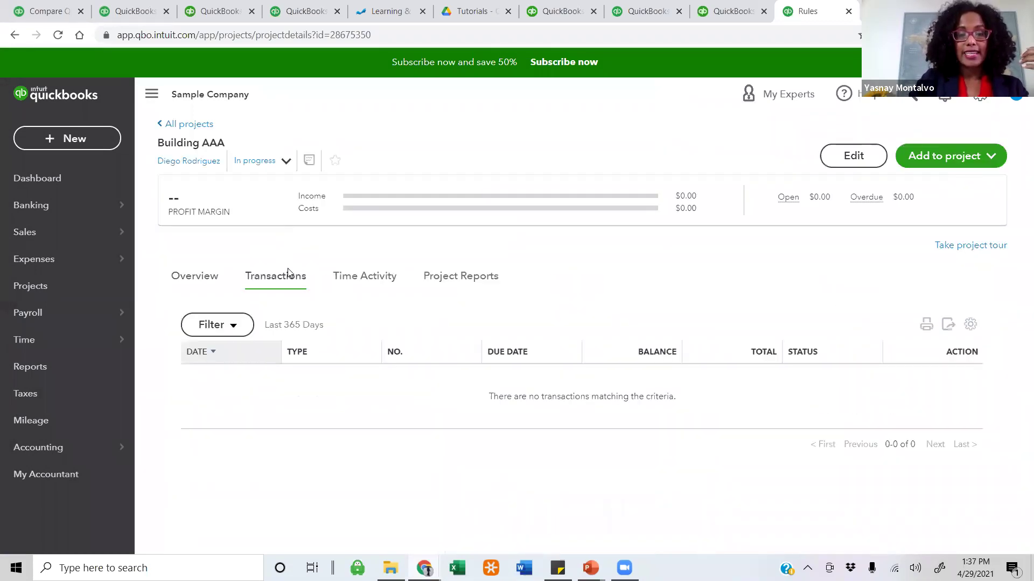
left_click(353, 281)
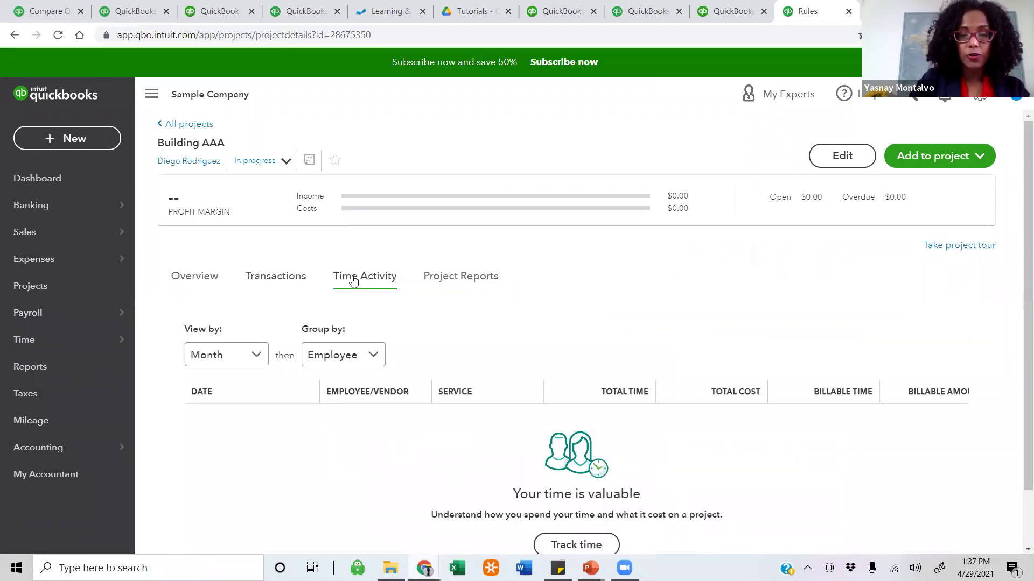
left_click(485, 278)
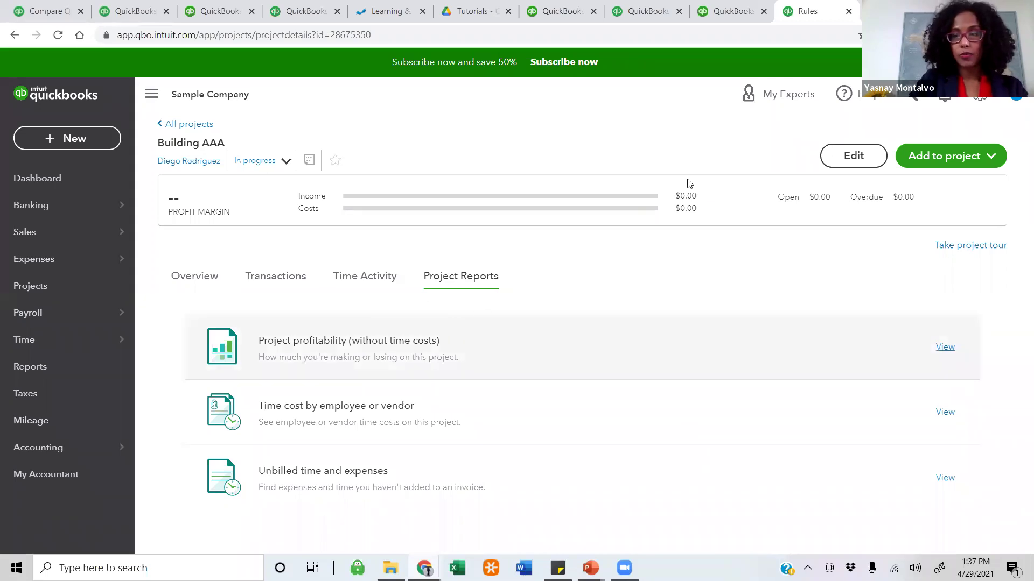
left_click(992, 157)
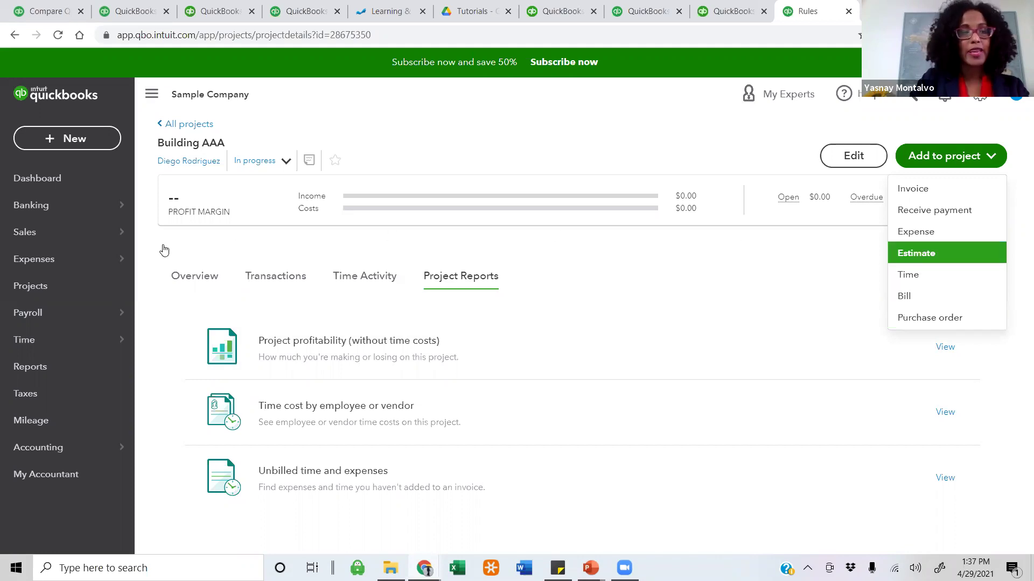
Open the 04/29/2021 A Rental deposit of $200.00 in the bank transactions for review and assign it to the Building AAA project.
left_click(64, 214)
left_click(174, 141)
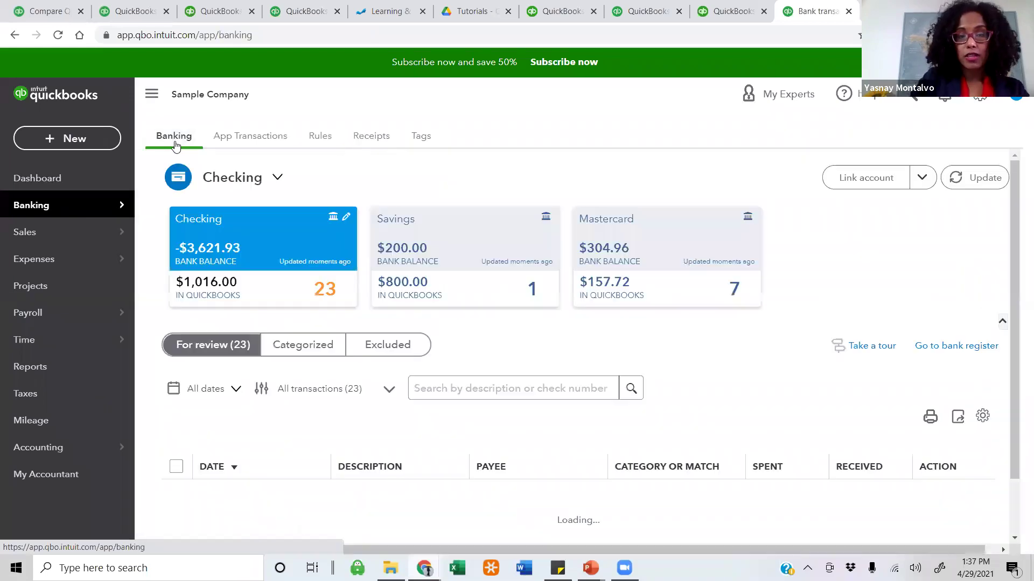
scroll(345, 317, "down", 1)
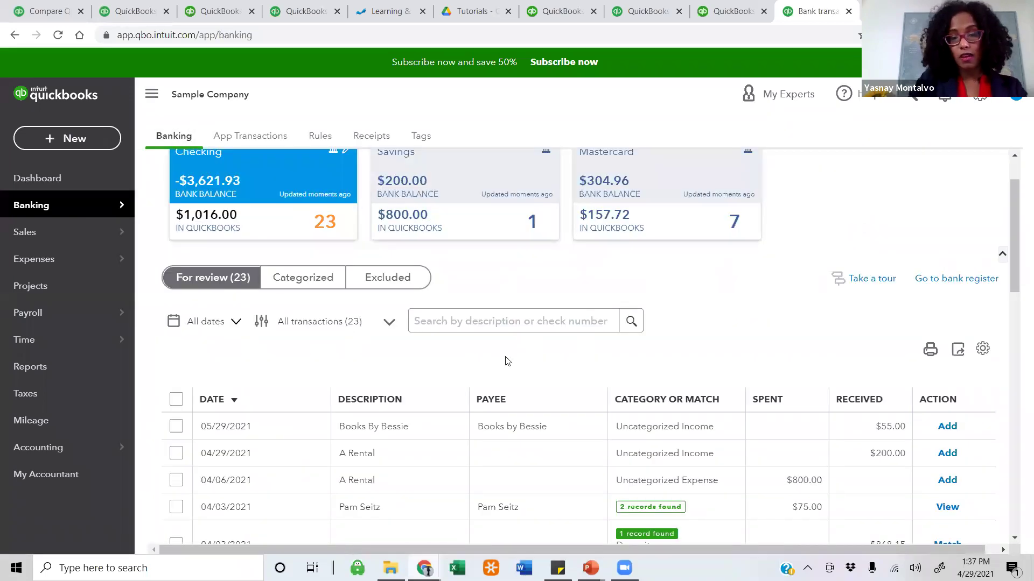
scroll(455, 413, "down", 1)
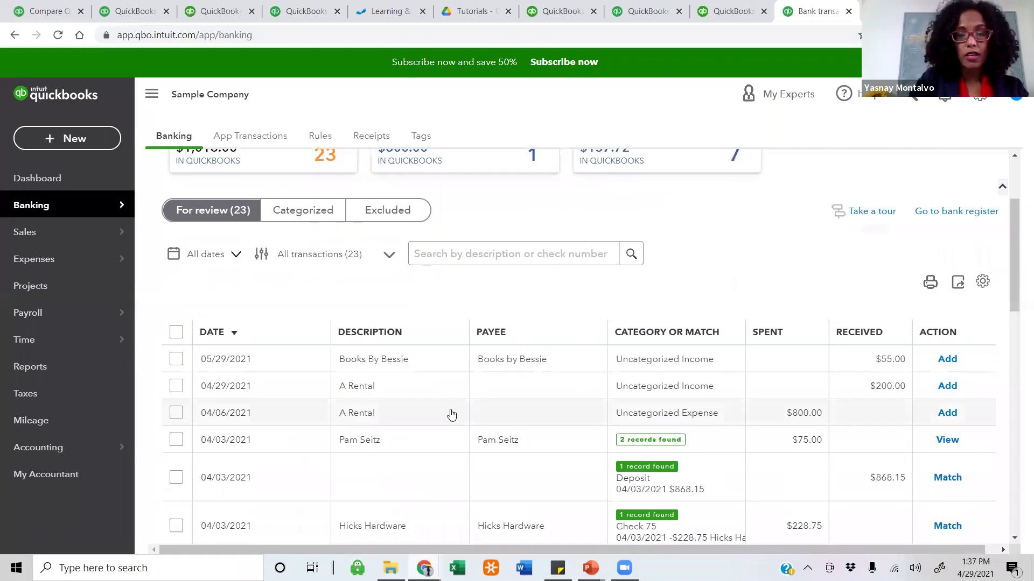
left_click(422, 386)
scroll(439, 386, "down", 1)
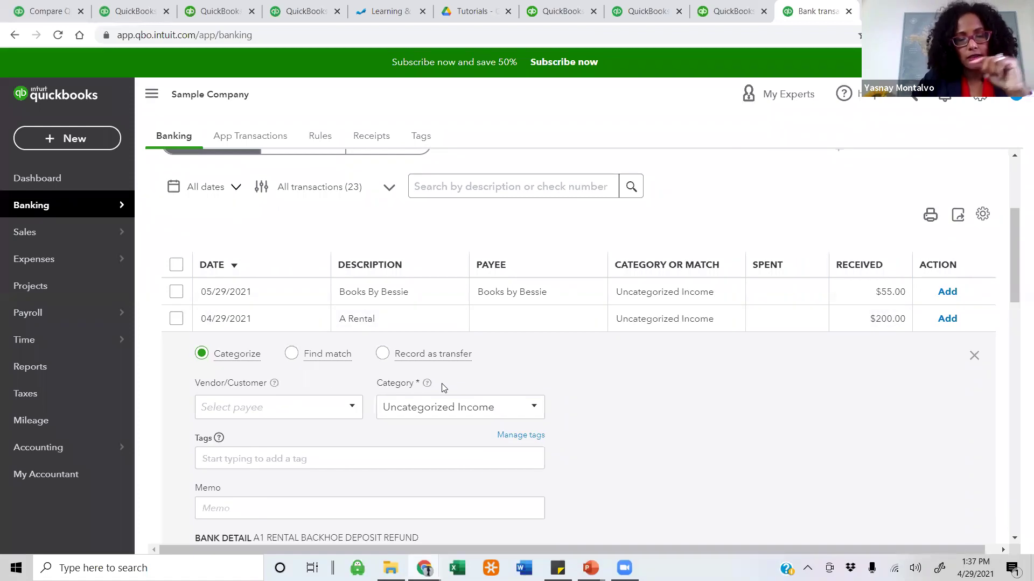
left_click(353, 407)
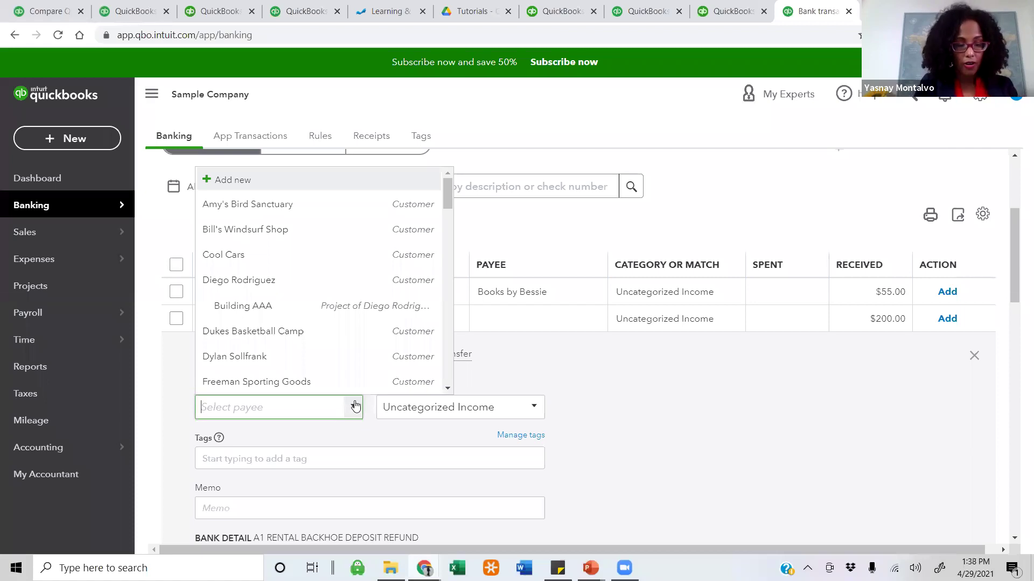
type("Buil")
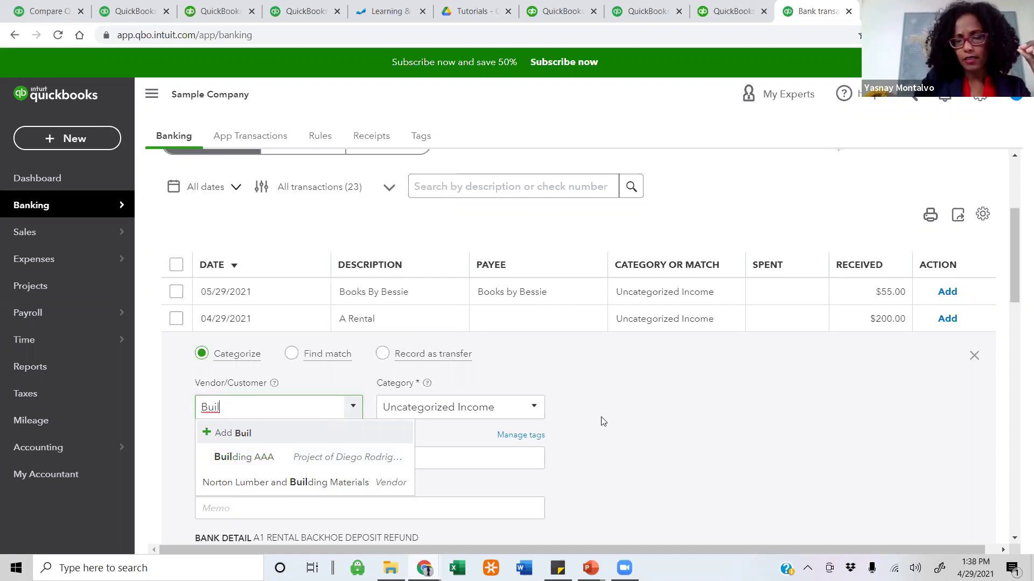
left_click(376, 458)
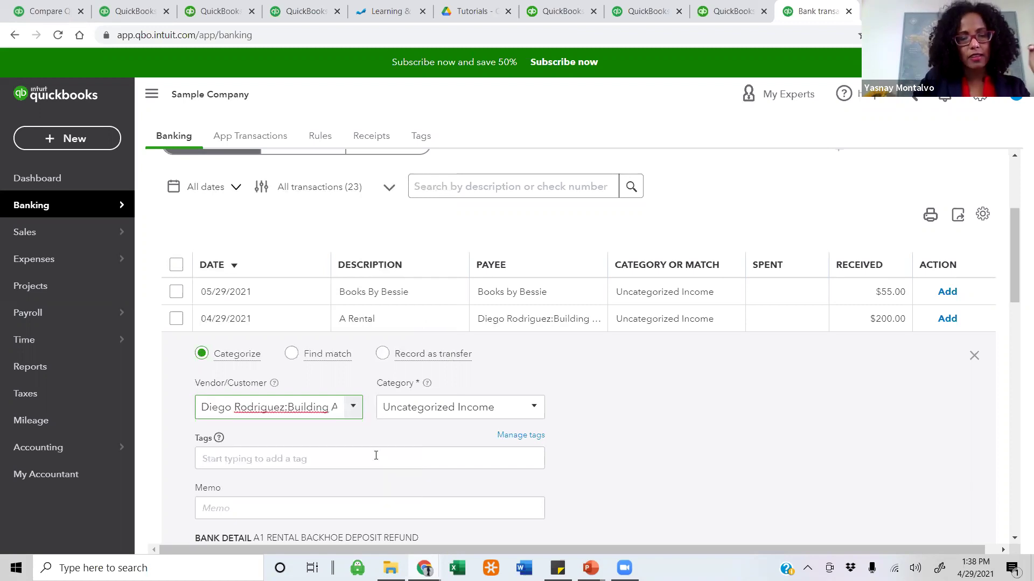
left_click(535, 410)
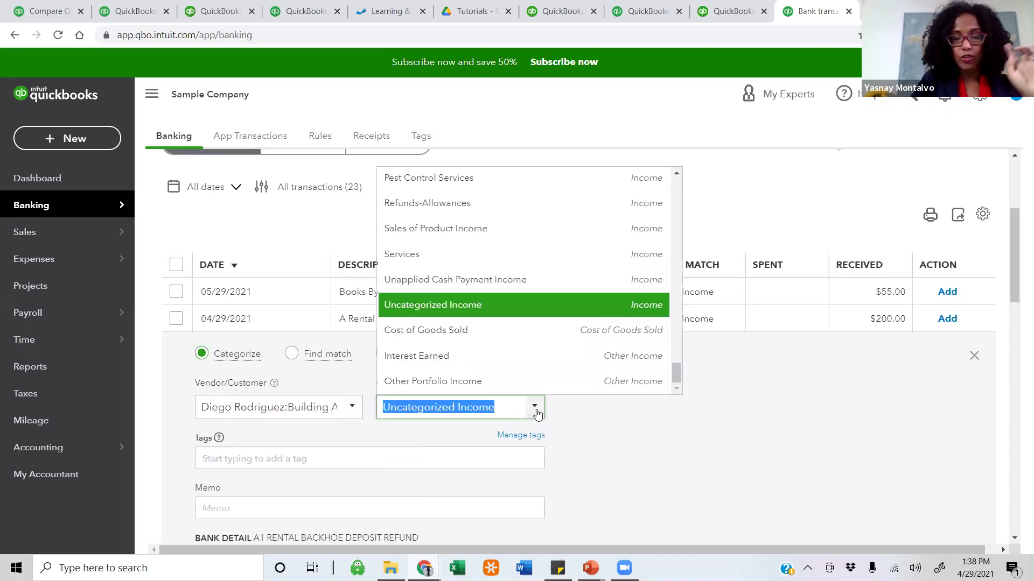
type("car")
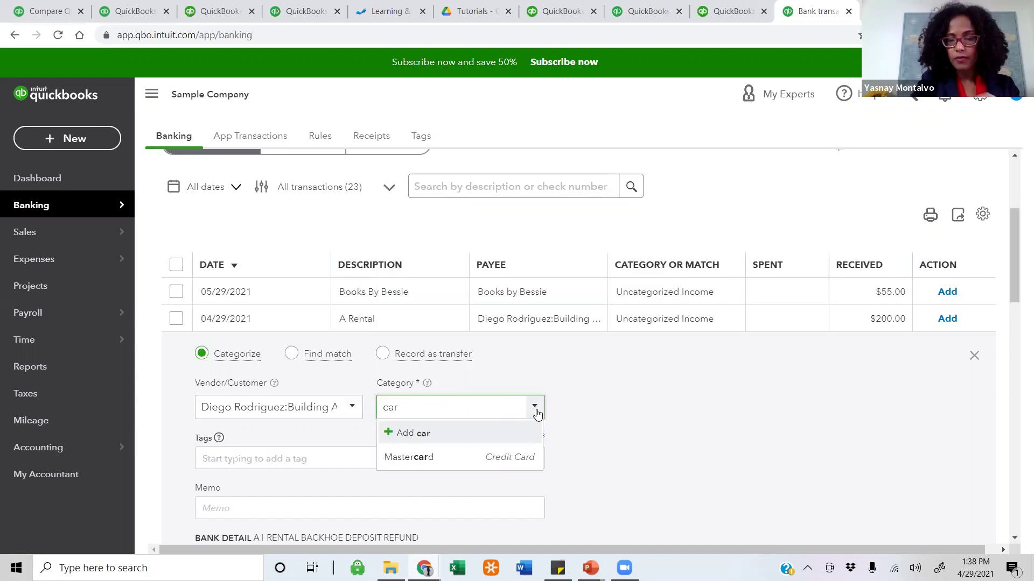
key("BackSpace")
key("BackSpace")
key("BackSpace")
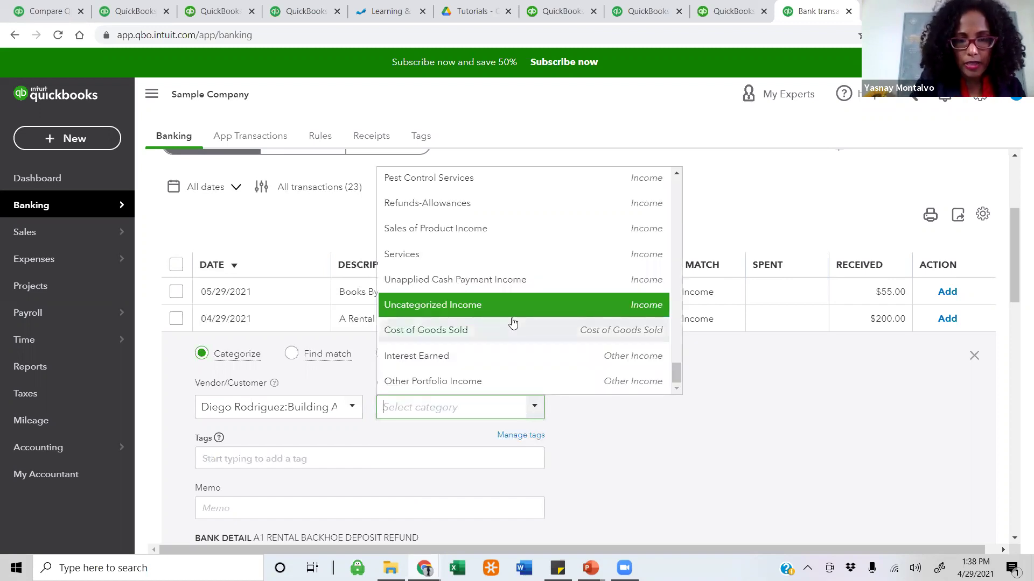
scroll(512, 323, "up", 2)
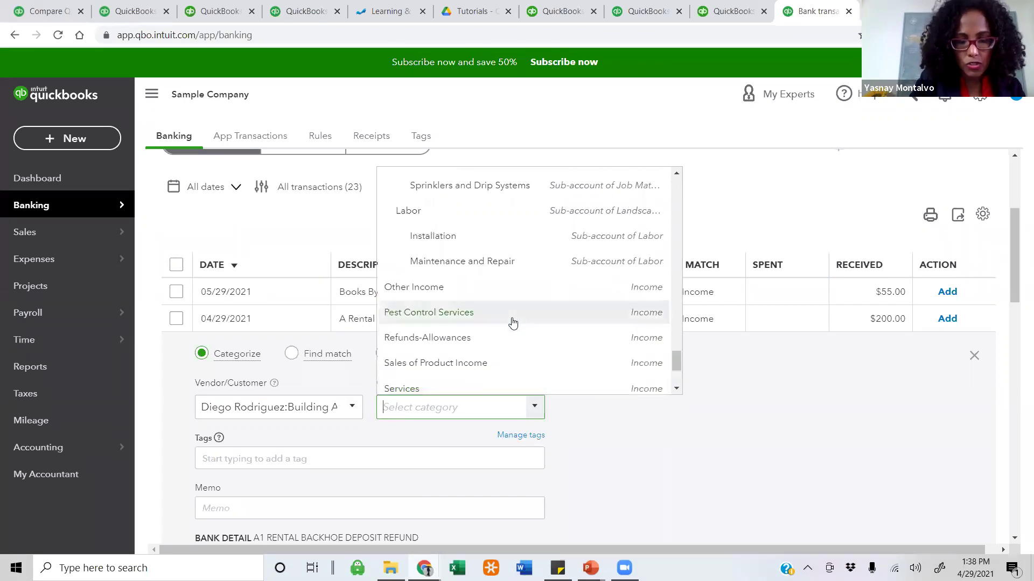
Set the A Rental deposit's category to Automobile and add the transaction to the books.
type("au")
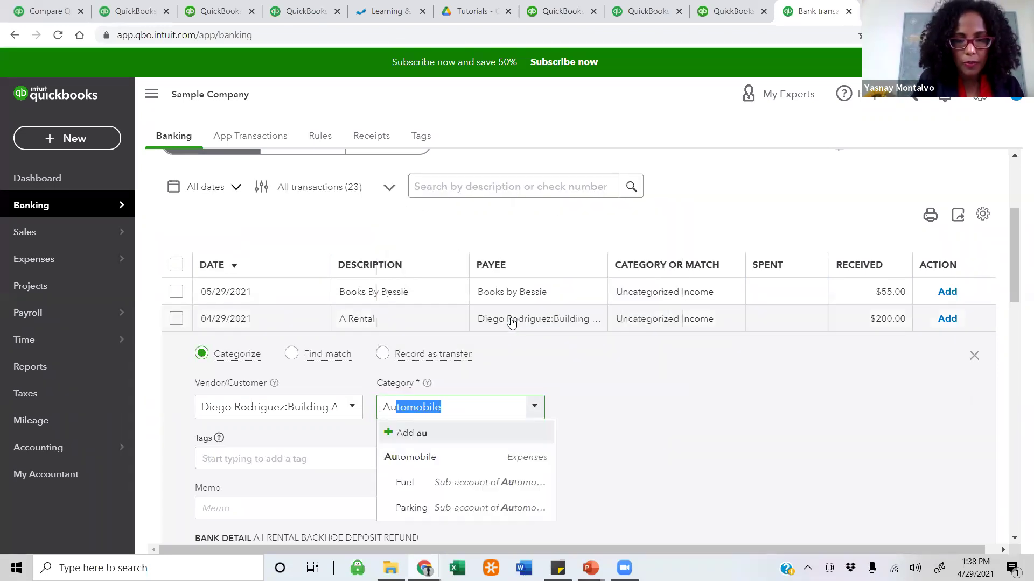
left_click(451, 457)
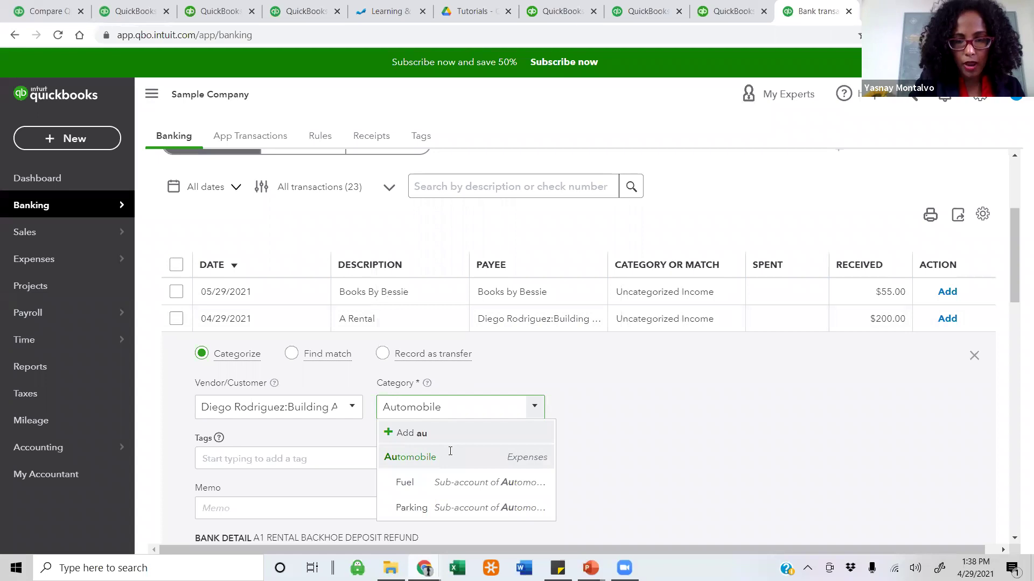
scroll(484, 399, "down", 2)
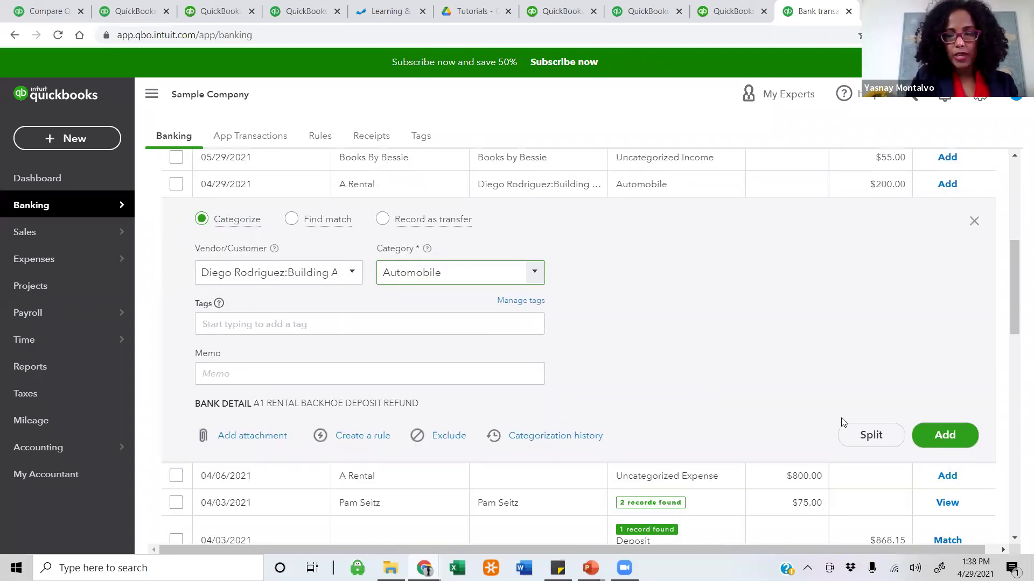
left_click(944, 438)
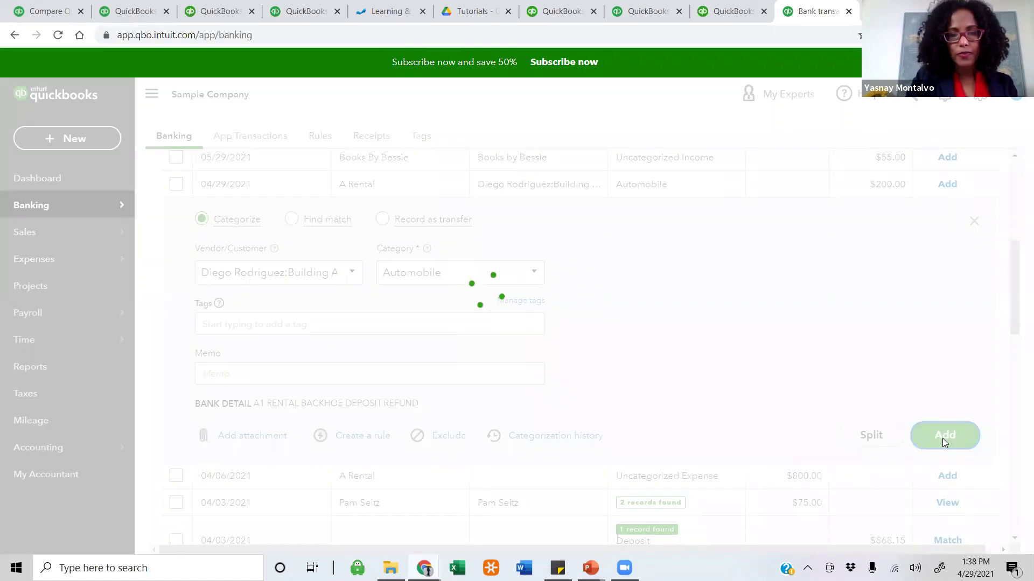
View the projects list, dismiss the hourly cost rates notice, and examine the status filter choices and the additional new-project options.
left_click(65, 286)
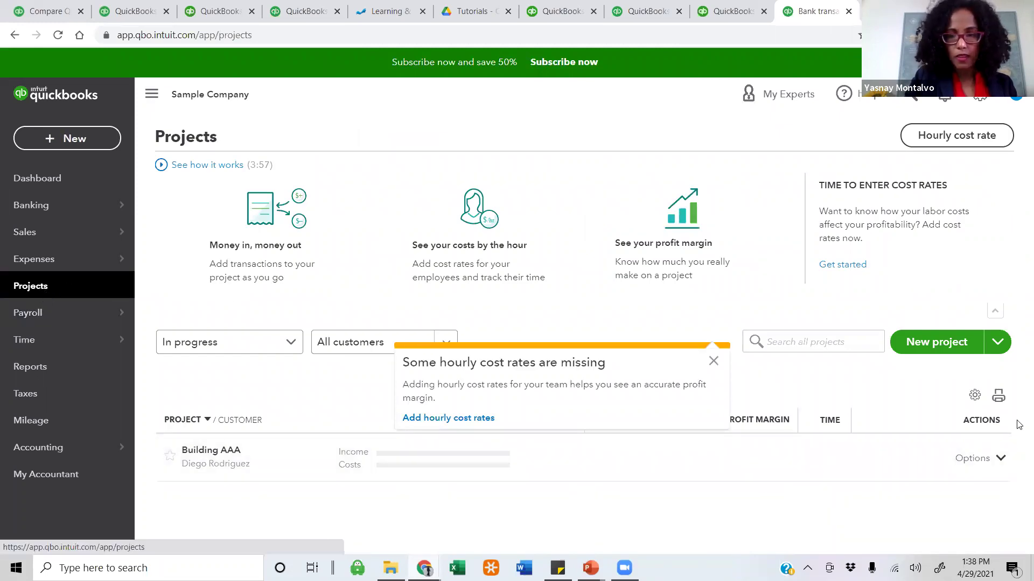
left_click(713, 362)
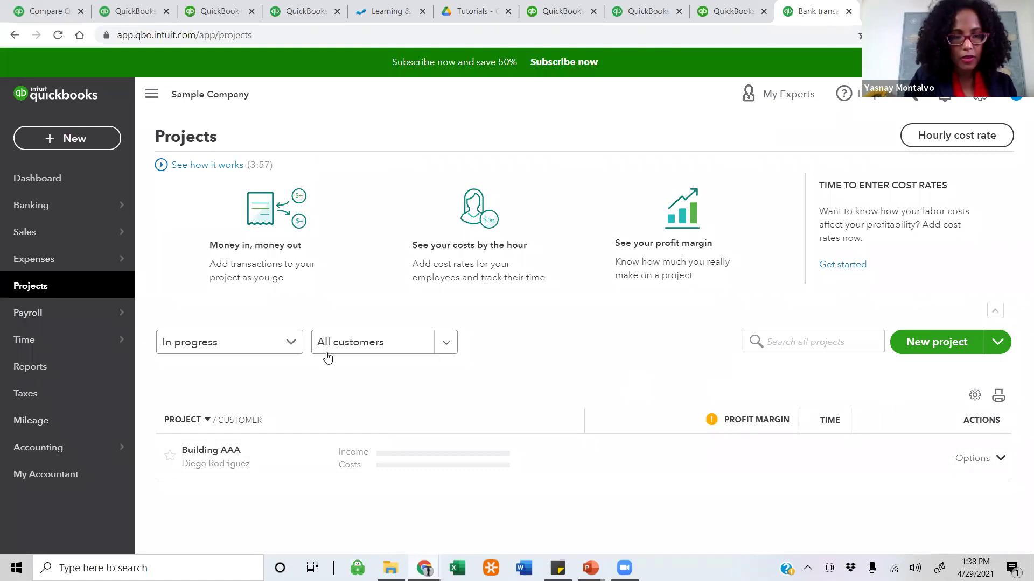
left_click(299, 344)
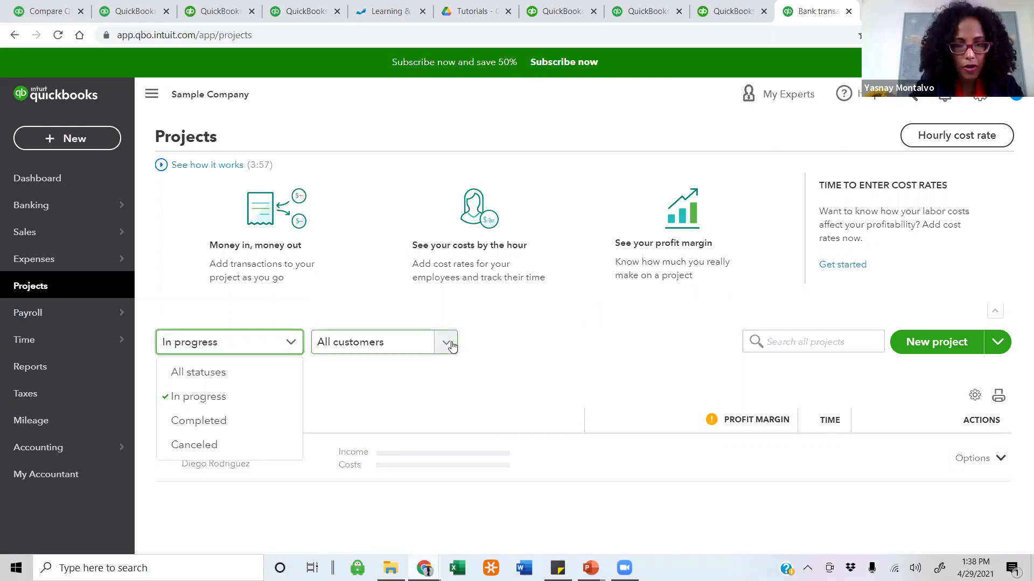
left_click(579, 359)
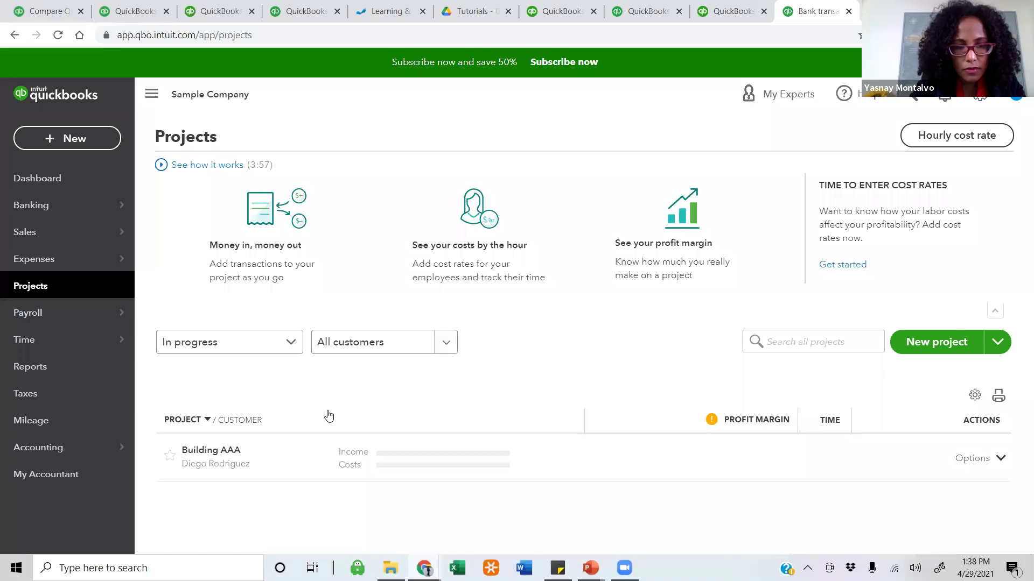
left_click(998, 345)
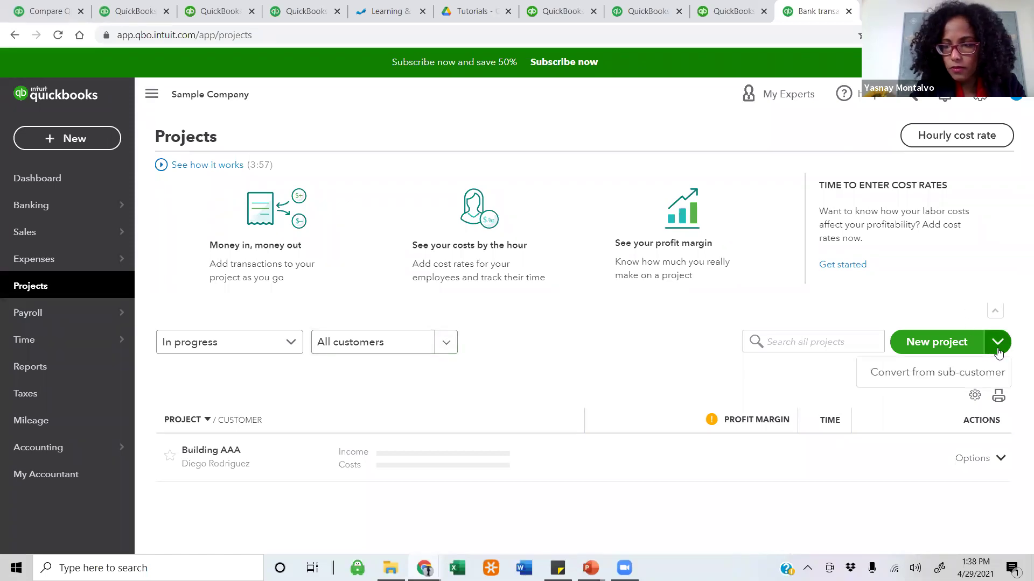
Review the Building AAA project's income, costs and profit overview, and return to the list of all projects.
left_click(735, 390)
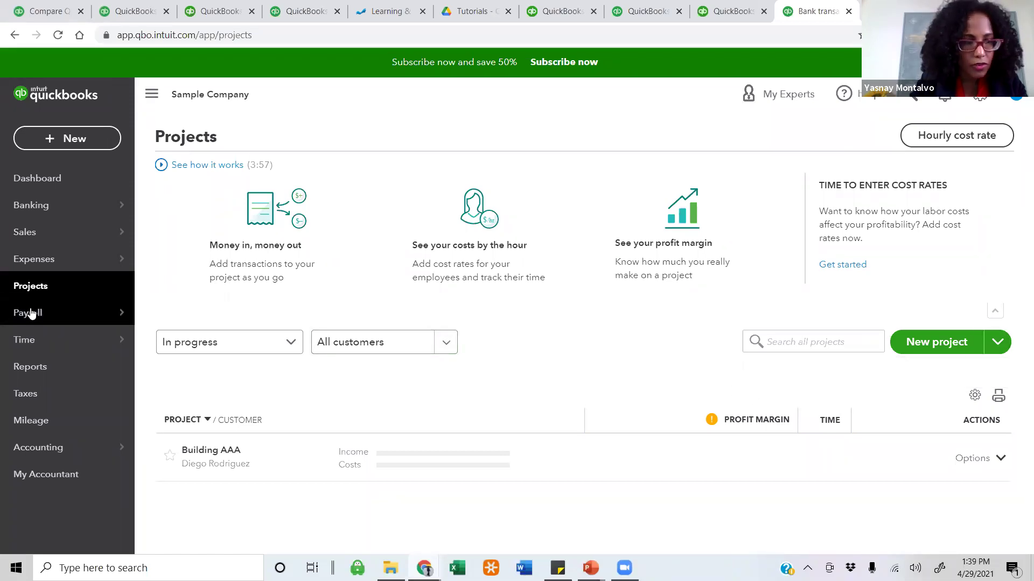
left_click(213, 461)
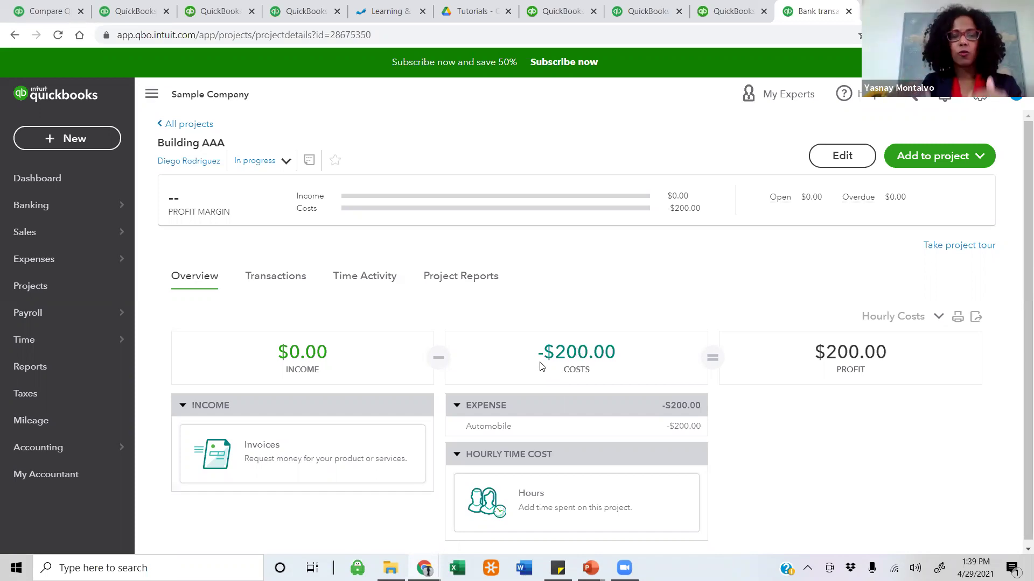
left_click(181, 125)
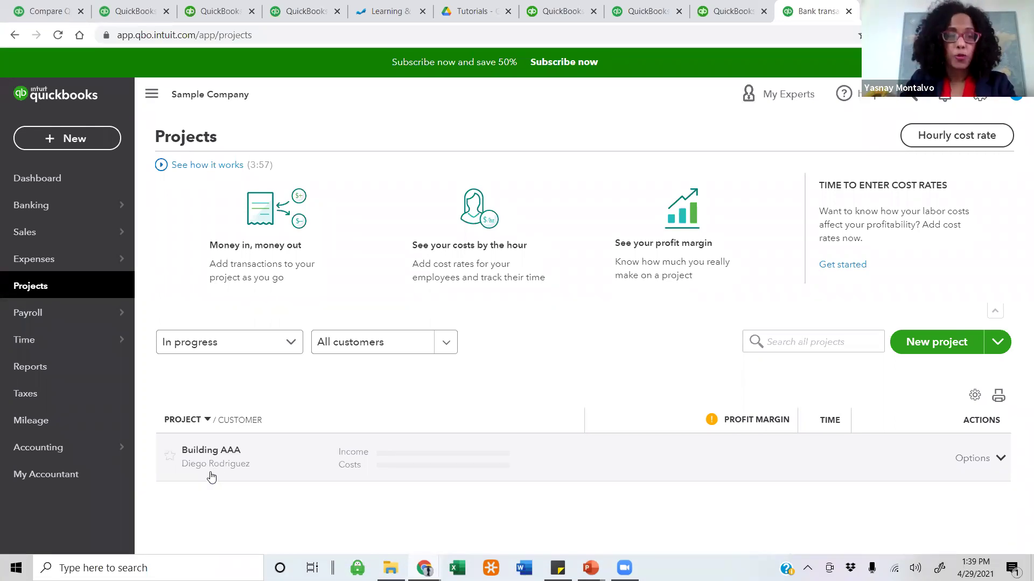
View the payroll employees and contractors lists, and the overview and time entries pages for time tracking.
left_click(72, 325)
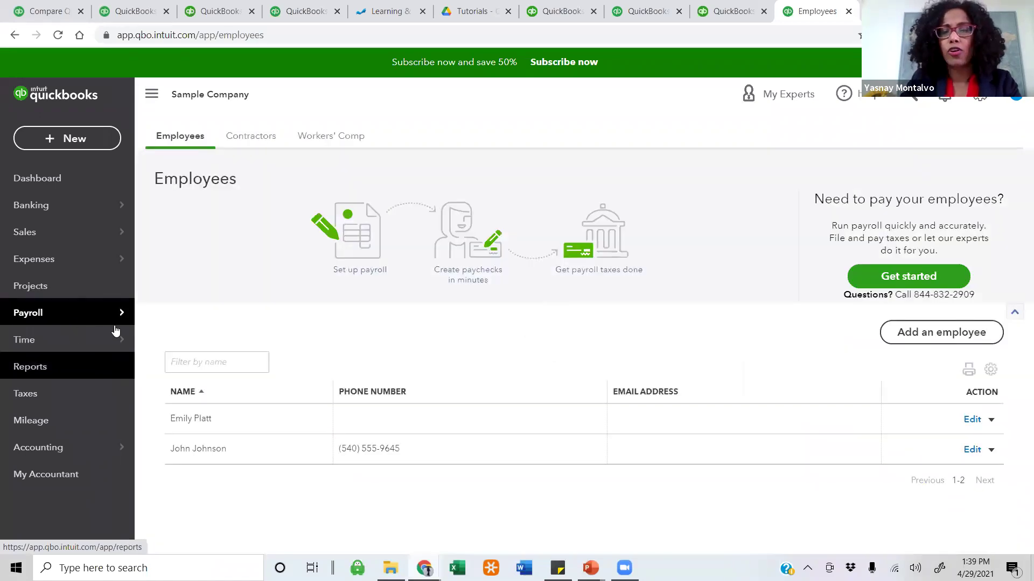
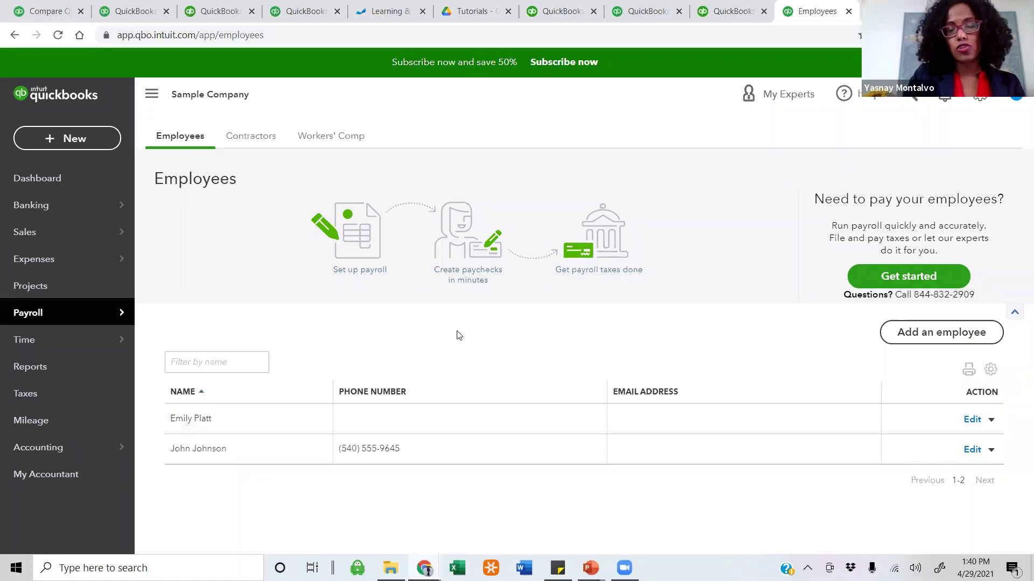
left_click(257, 144)
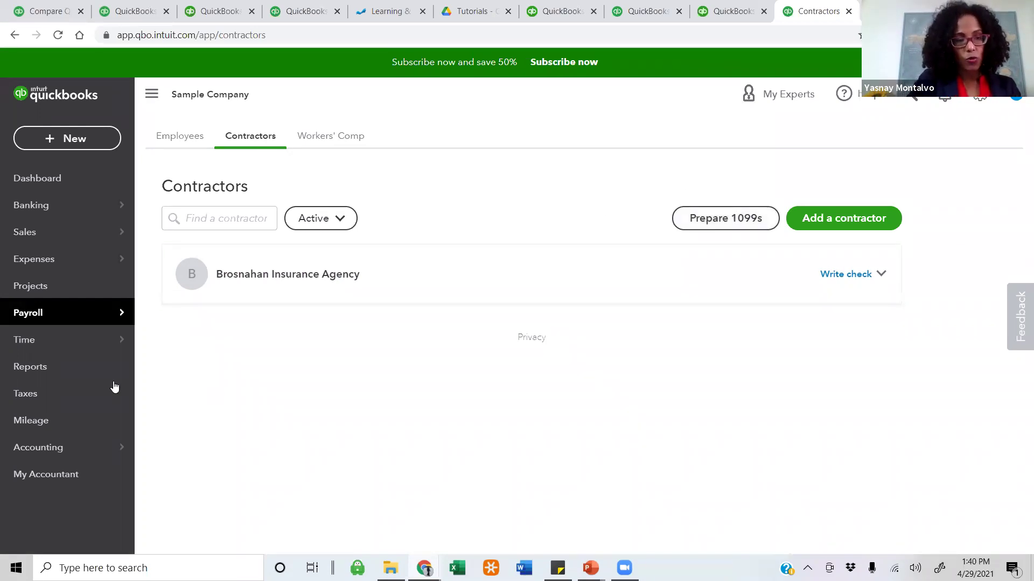
left_click(94, 351)
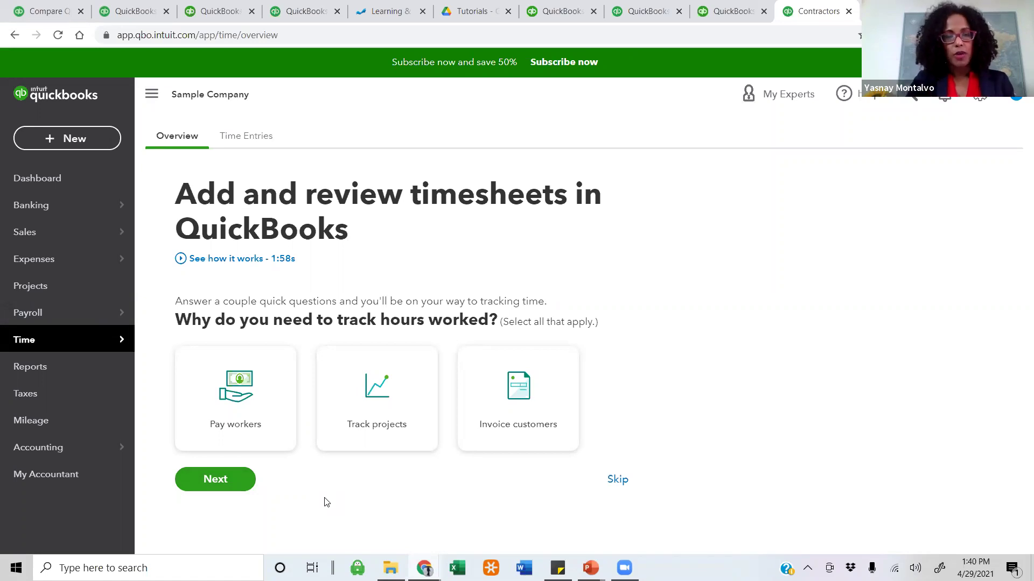
left_click(259, 140)
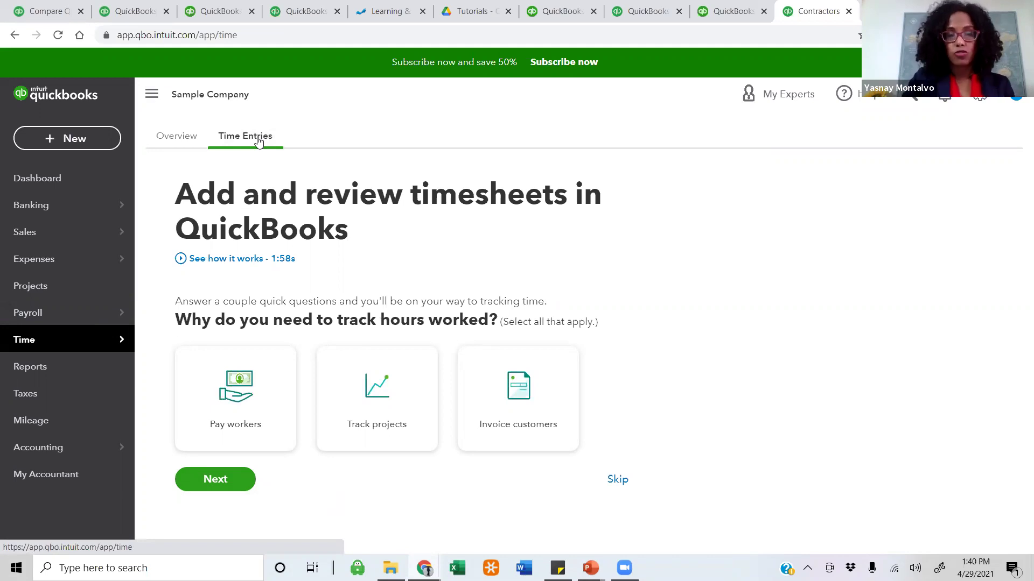
left_click(191, 140)
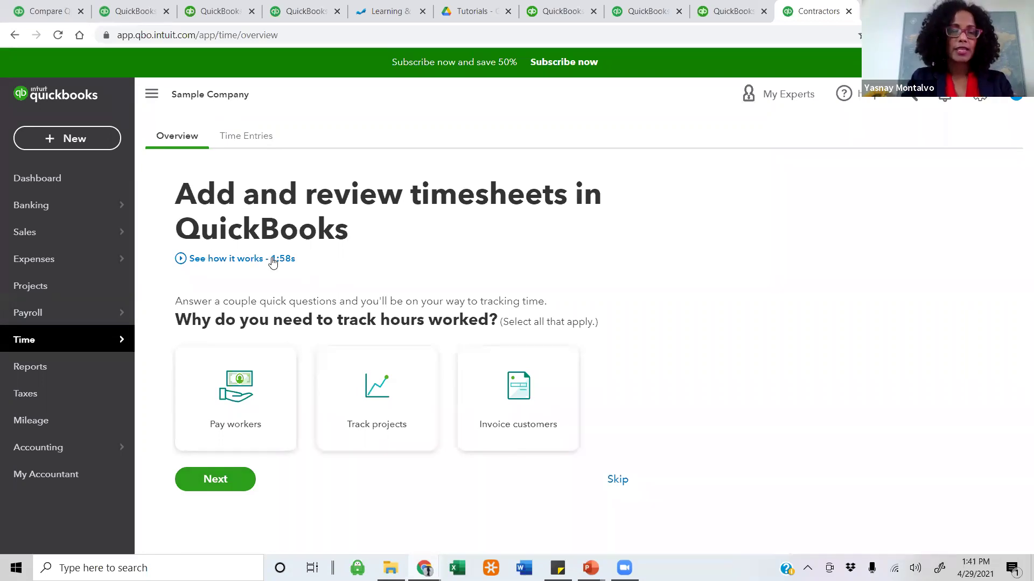
Show the standard reports list and examine its Favorites and Business overview groups.
left_click(102, 373)
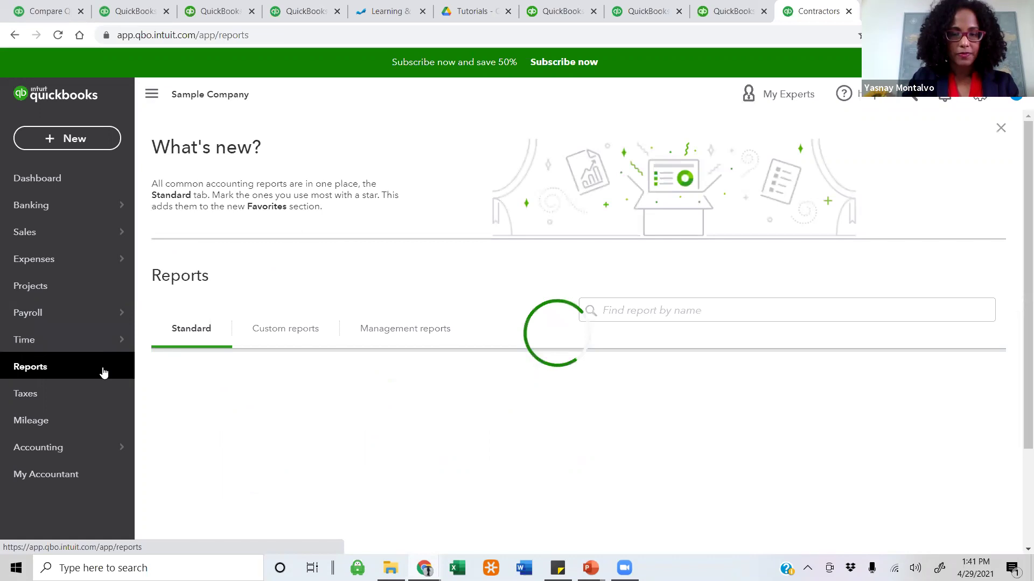
scroll(387, 334, "down", 1)
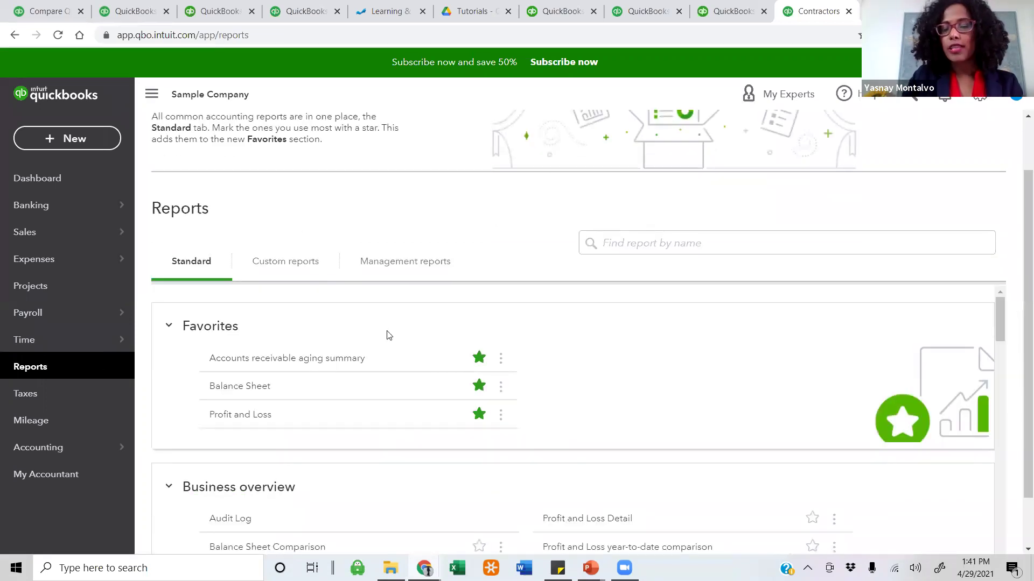
scroll(389, 335, "down", 1)
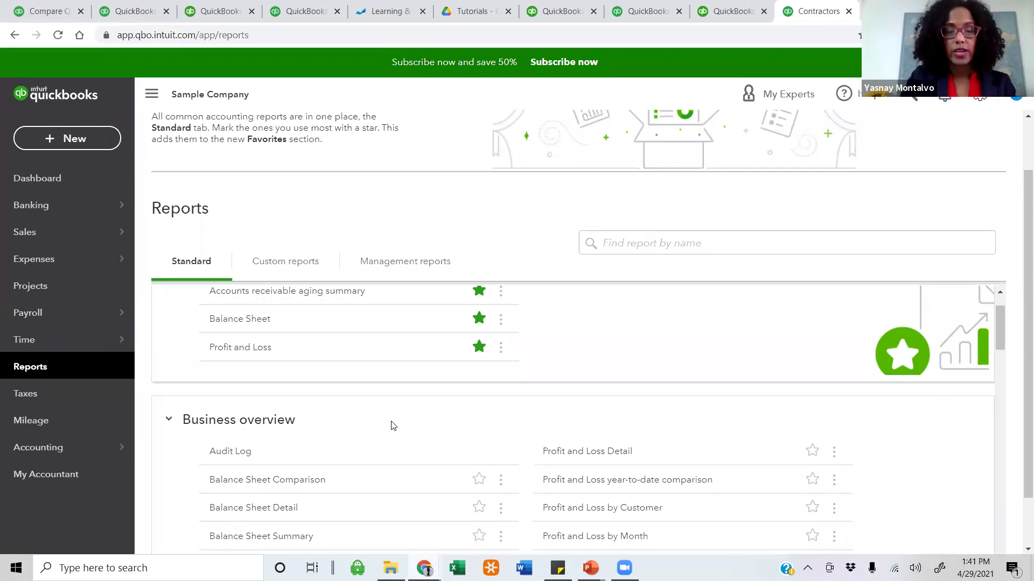
scroll(391, 426, "up", 1)
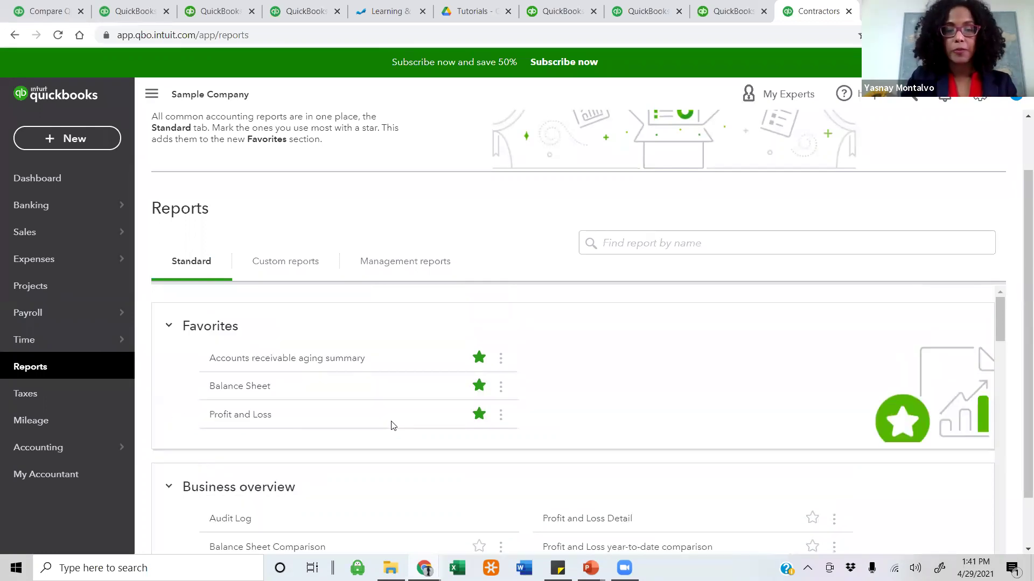
Open the Profit and Loss report from the favorites and set its report period to Last Year.
left_click(236, 421)
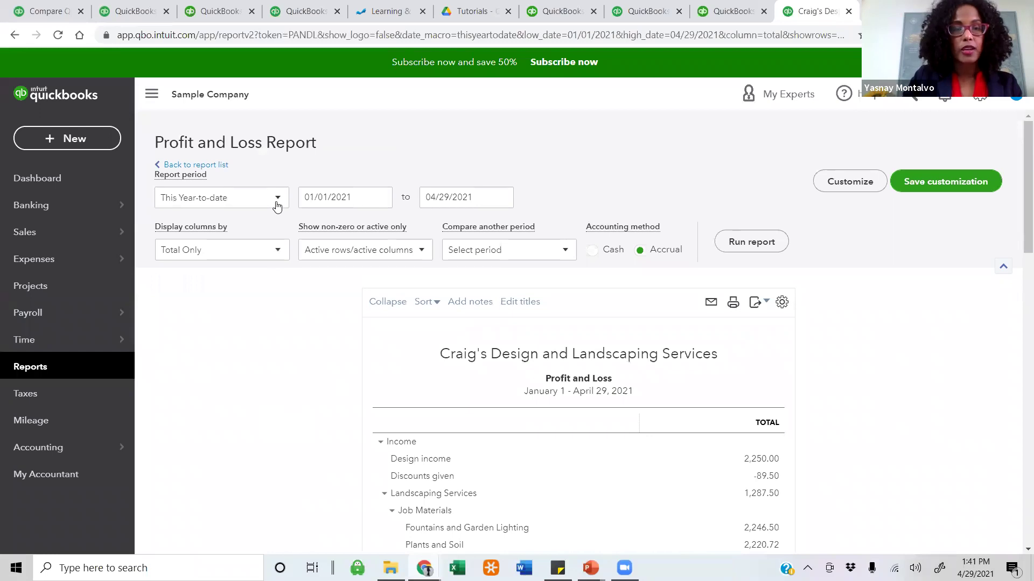
left_click(276, 201)
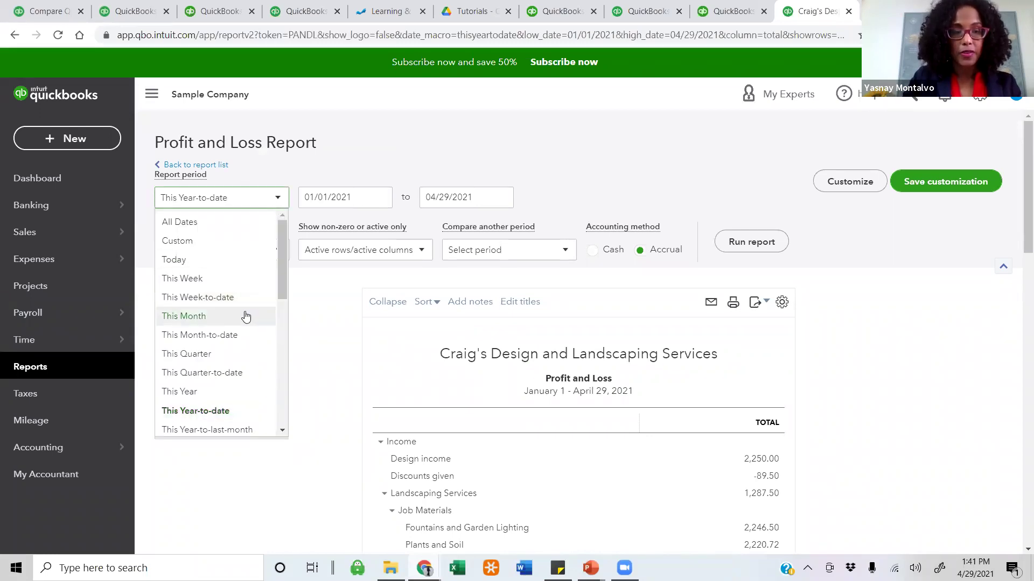
scroll(224, 326, "down", 3)
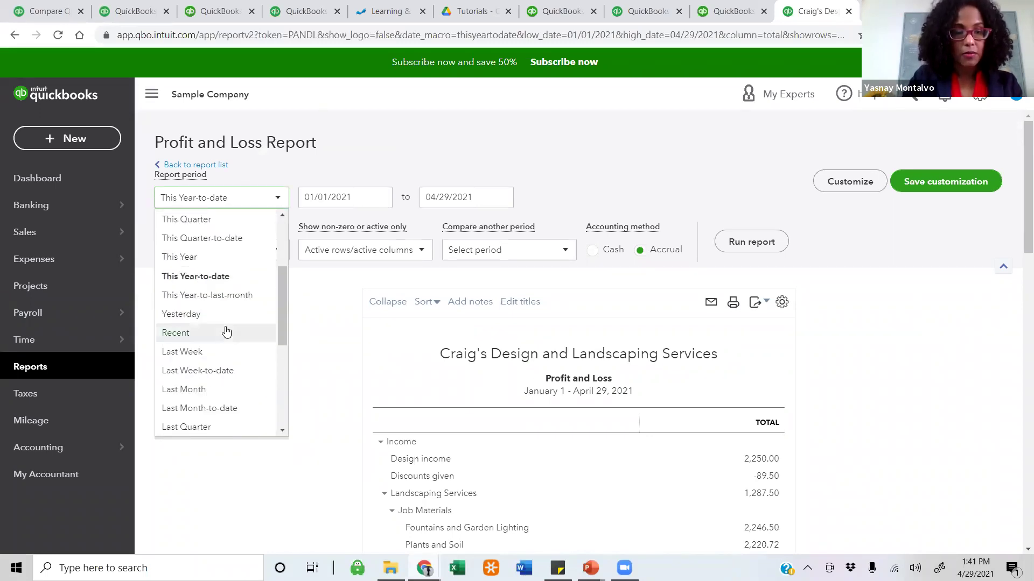
scroll(225, 333, "up", 3)
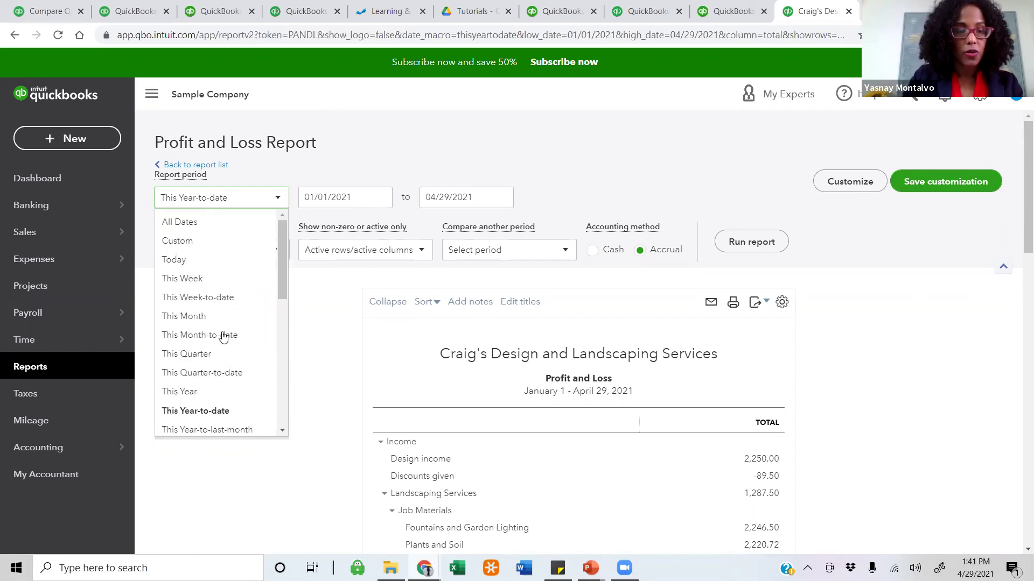
scroll(223, 336, "down", 3)
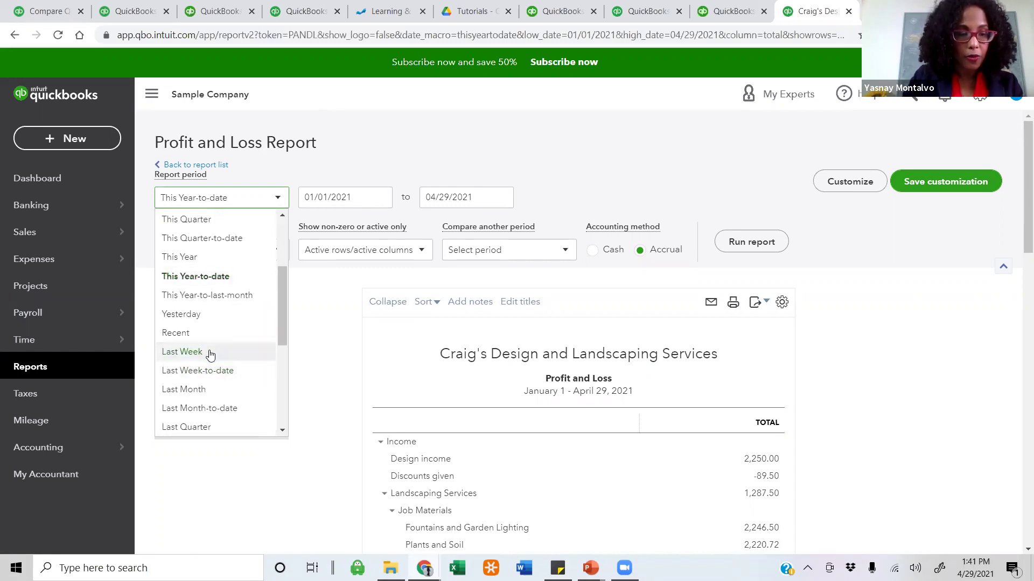
scroll(210, 355, "down", 2)
left_click(205, 397)
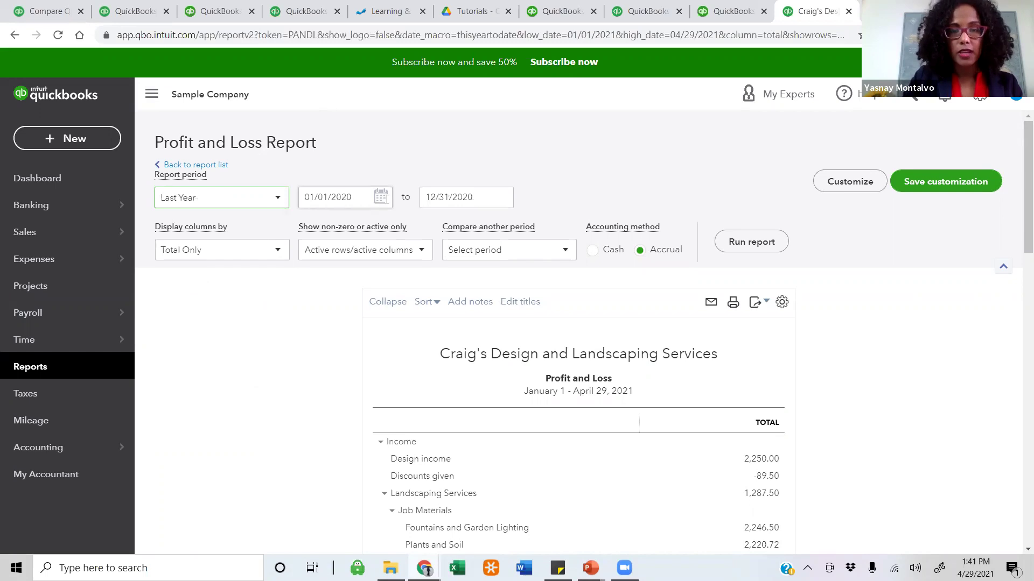
Examine the Profit and Loss report's start and end date pickers, column display choices and period comparison options.
left_click(382, 198)
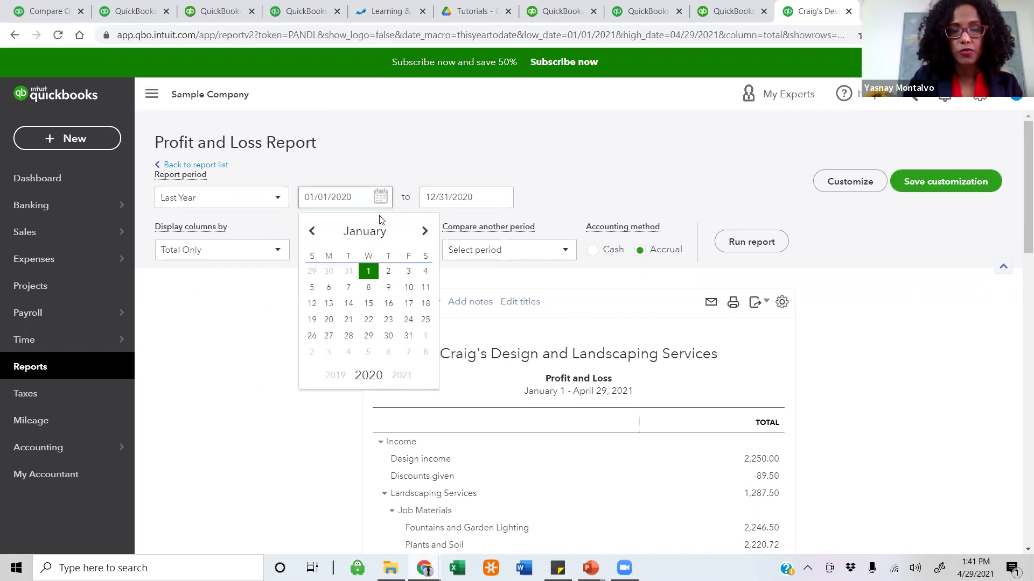
left_click(470, 197)
left_click(541, 179)
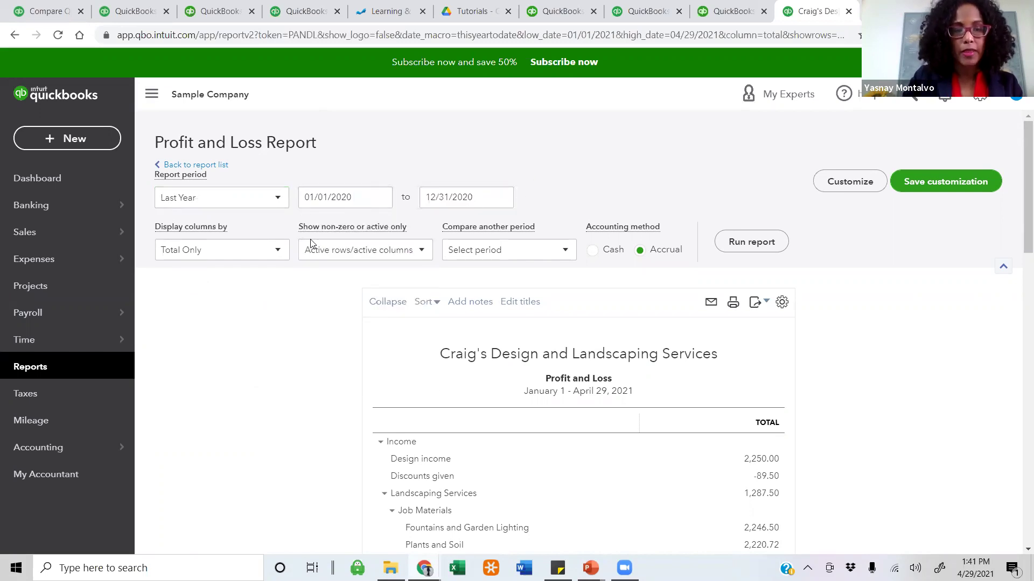
left_click(277, 249)
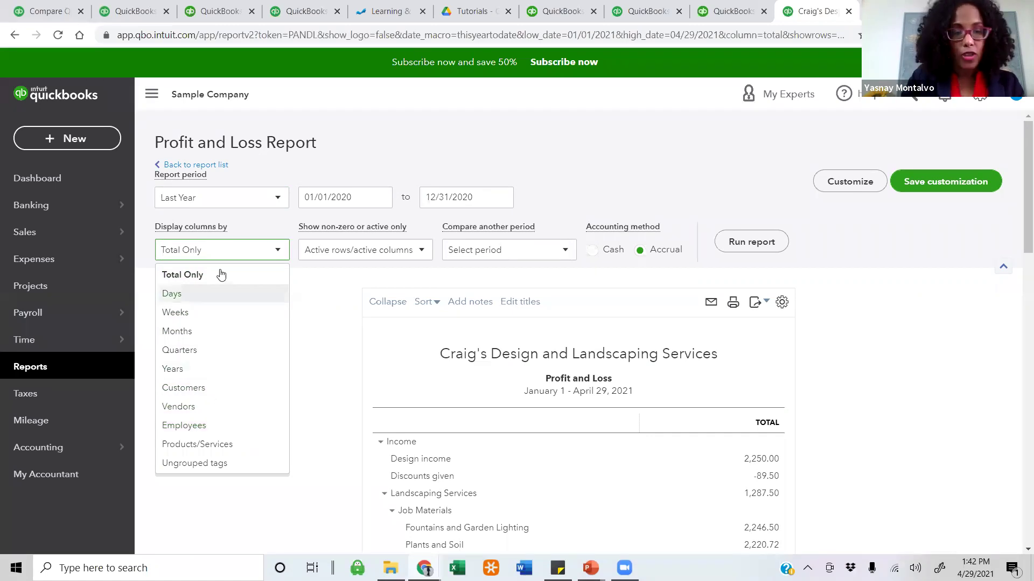
left_click(471, 257)
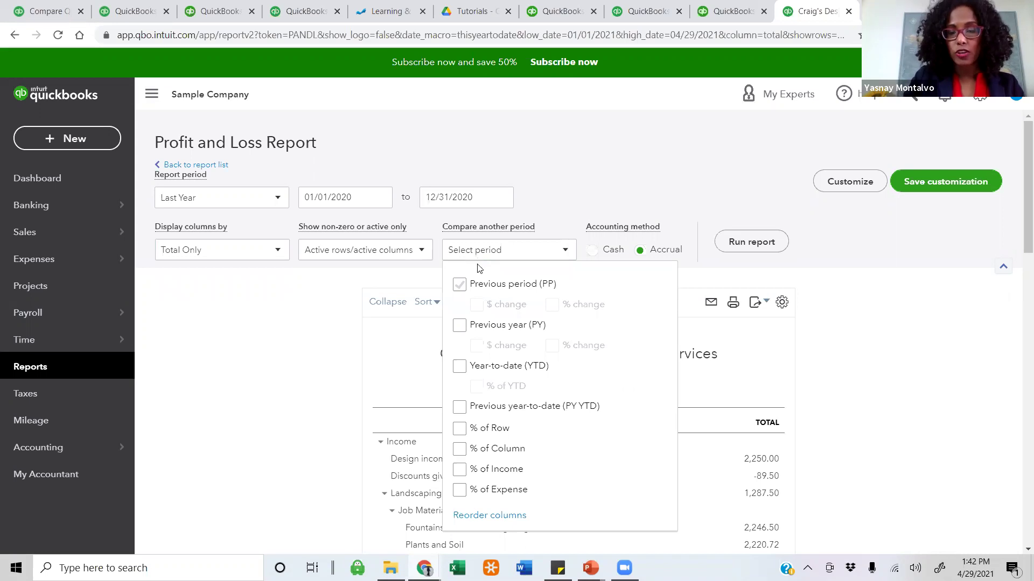
left_click(484, 325)
left_click(486, 328)
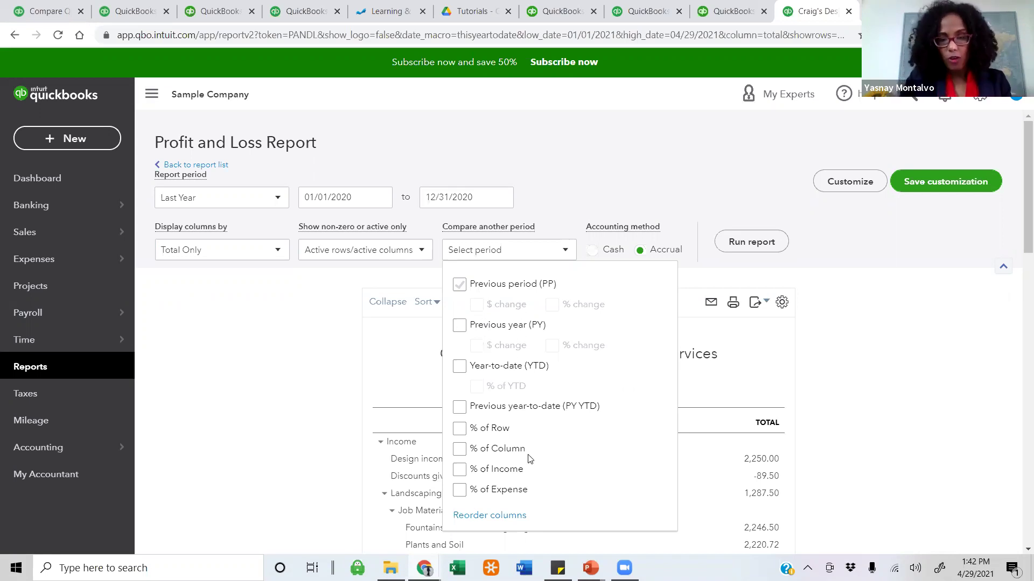
left_click(648, 201)
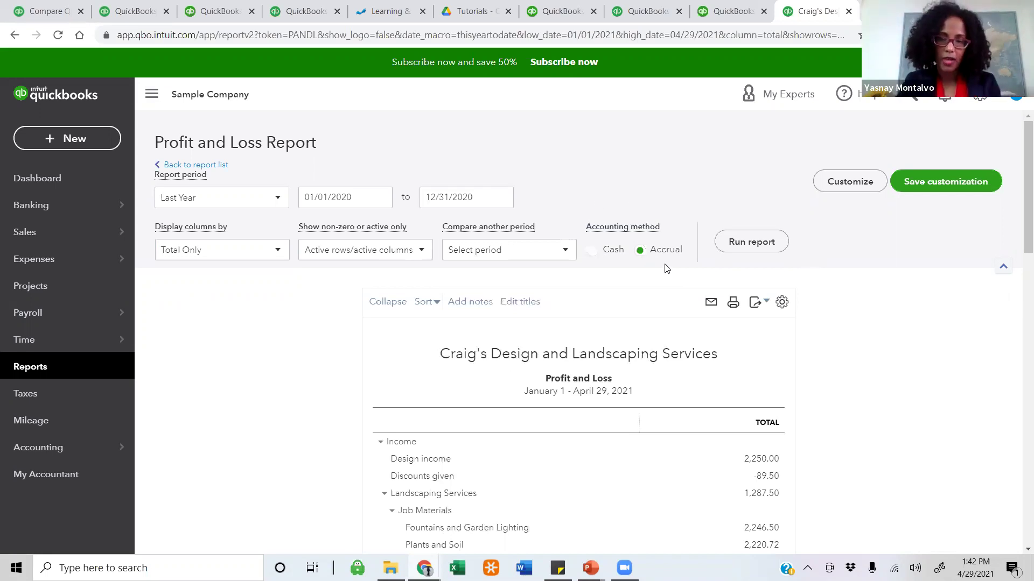
Run the Profit and Loss report for the selected period and review its income, expenses and net income.
left_click(746, 242)
scroll(746, 247, "down", 3)
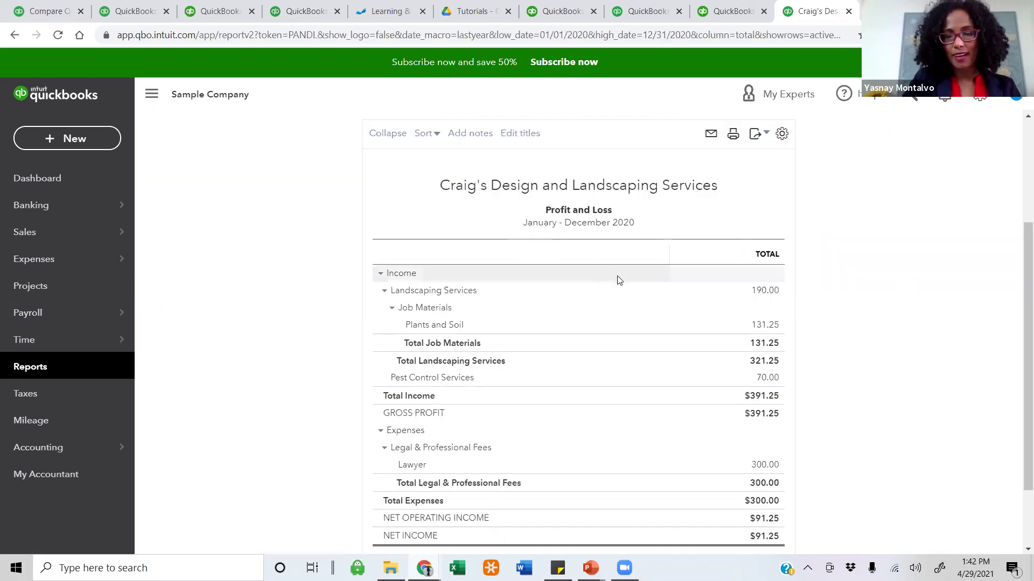
scroll(669, 293, "down", 2)
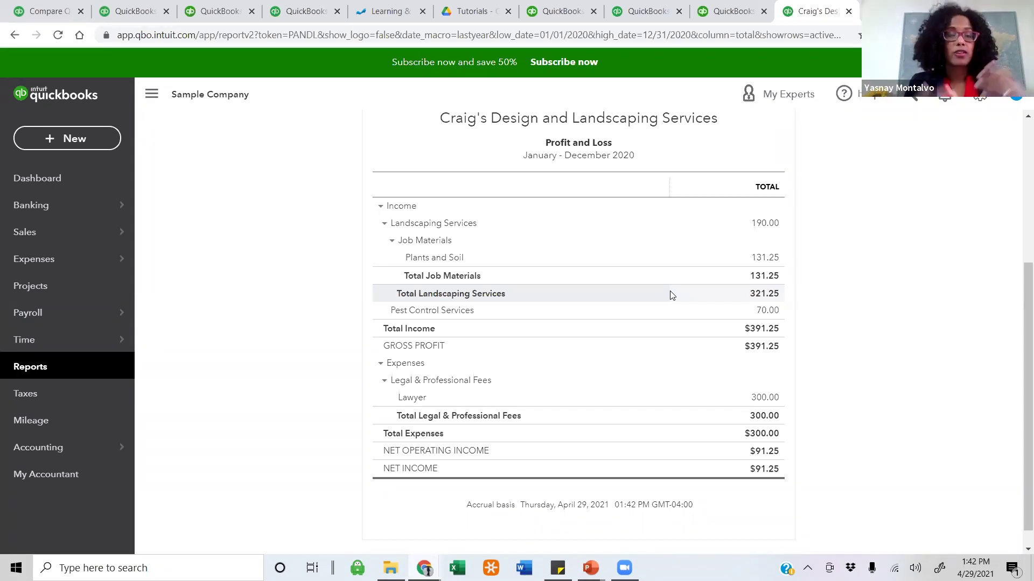
scroll(670, 295, "up", 5)
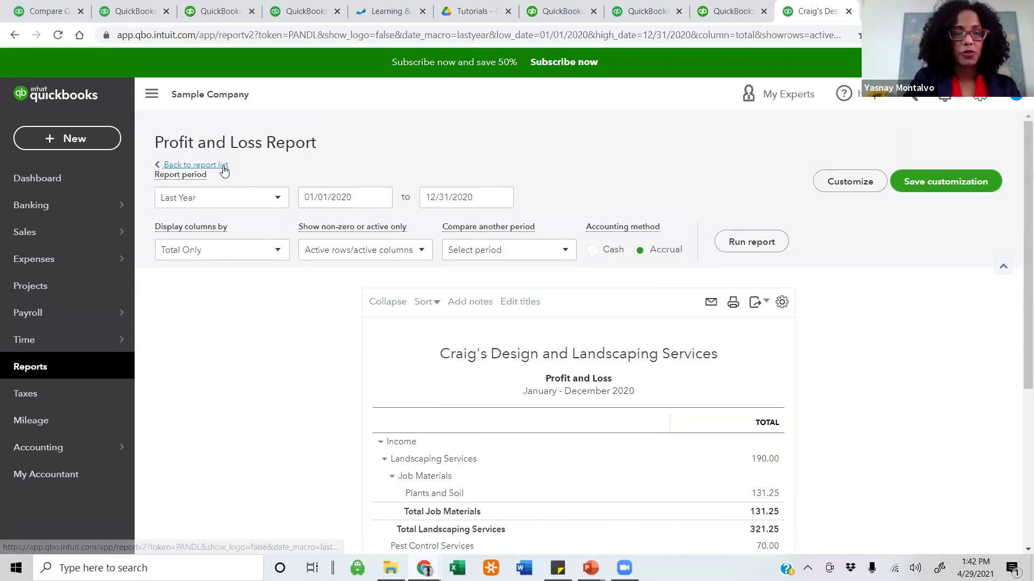
Return to the report list, open the Balance Sheet report and set its report period to Last Year.
left_click(224, 166)
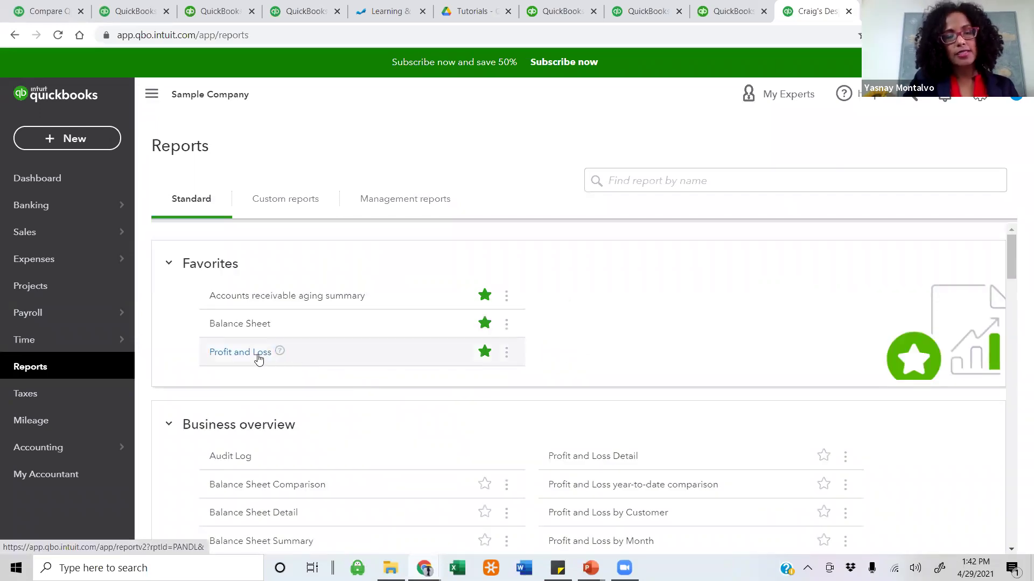
left_click(252, 328)
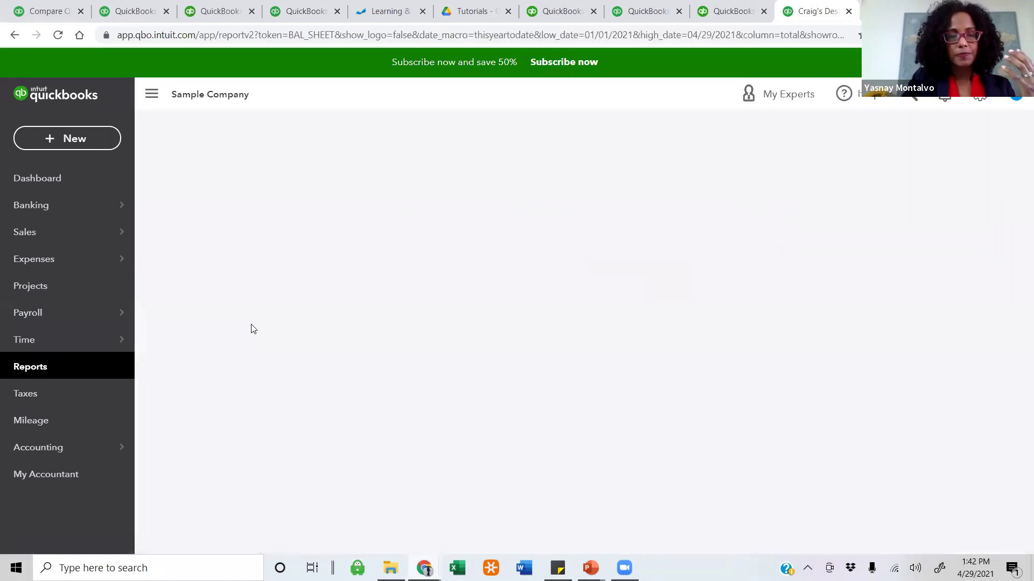
scroll(300, 343, "up", 2)
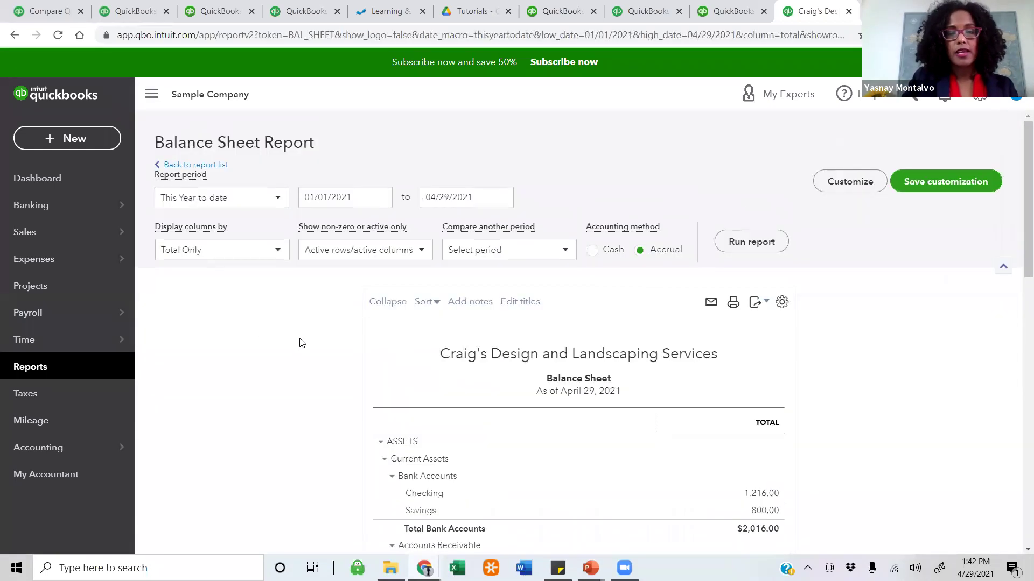
left_click(275, 199)
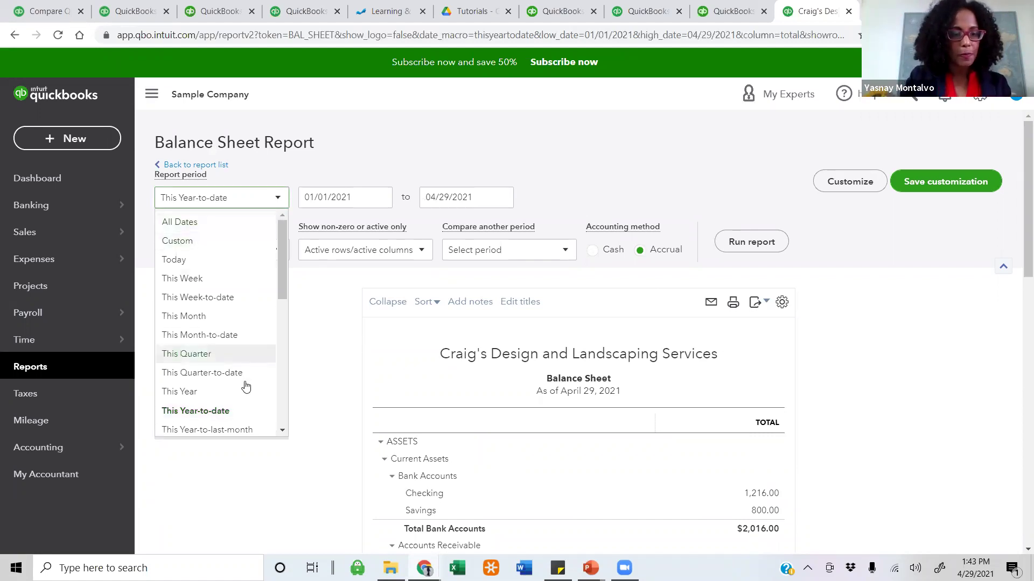
scroll(242, 393, "down", 3)
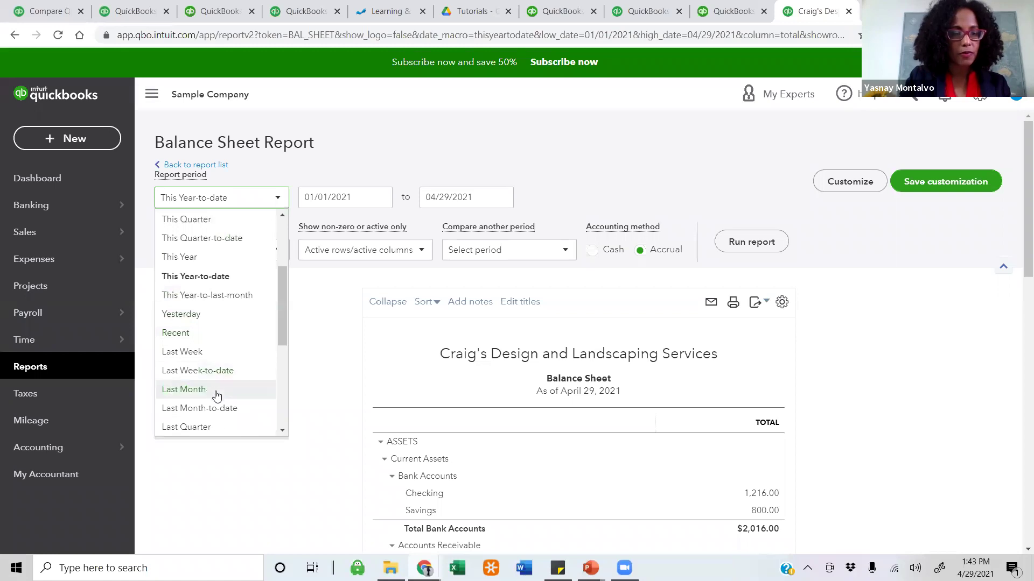
scroll(214, 395, "down", 1)
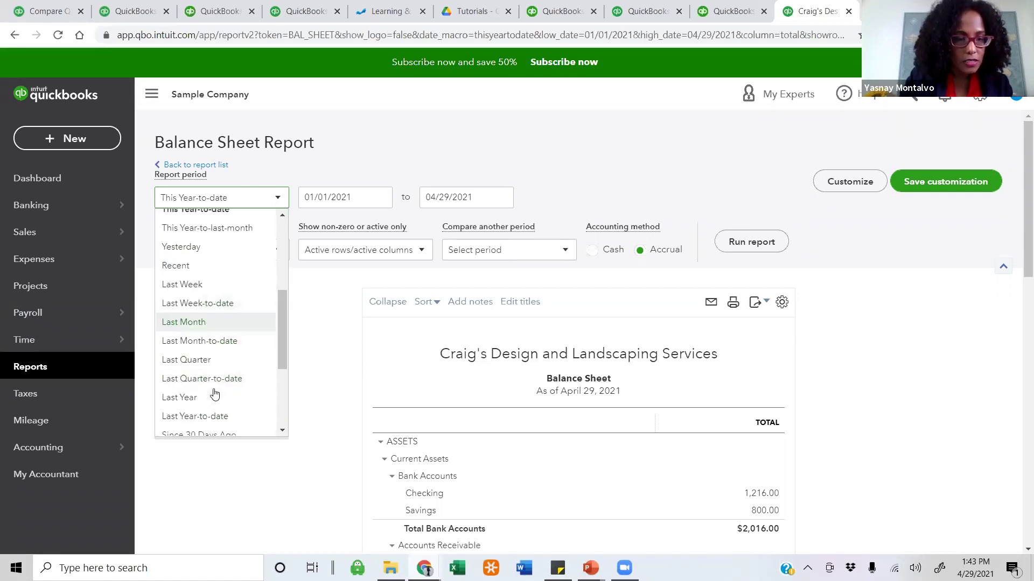
left_click(214, 397)
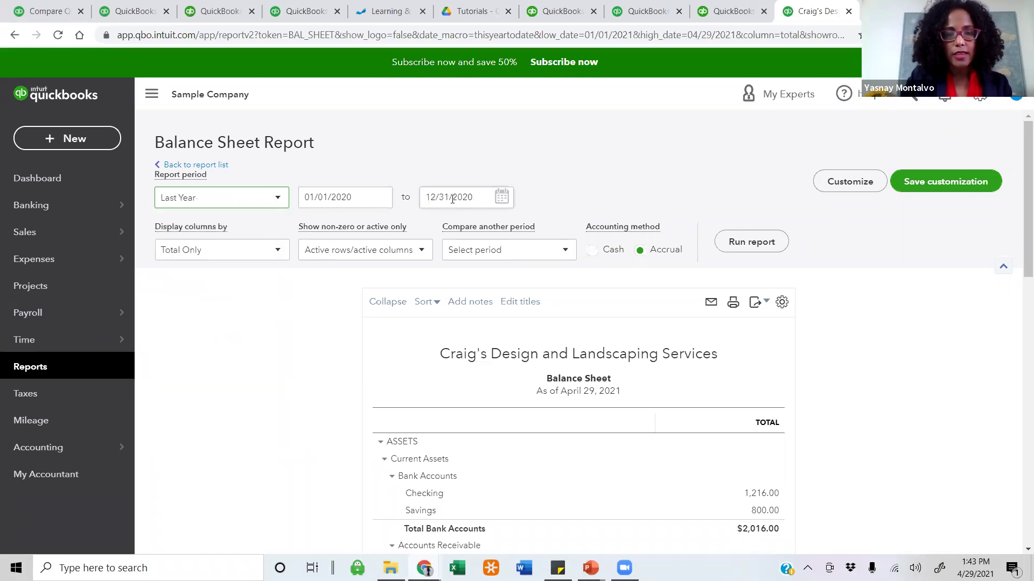
Run the Balance Sheet report for Last Year and review its assets, liabilities and equity.
left_click(754, 241)
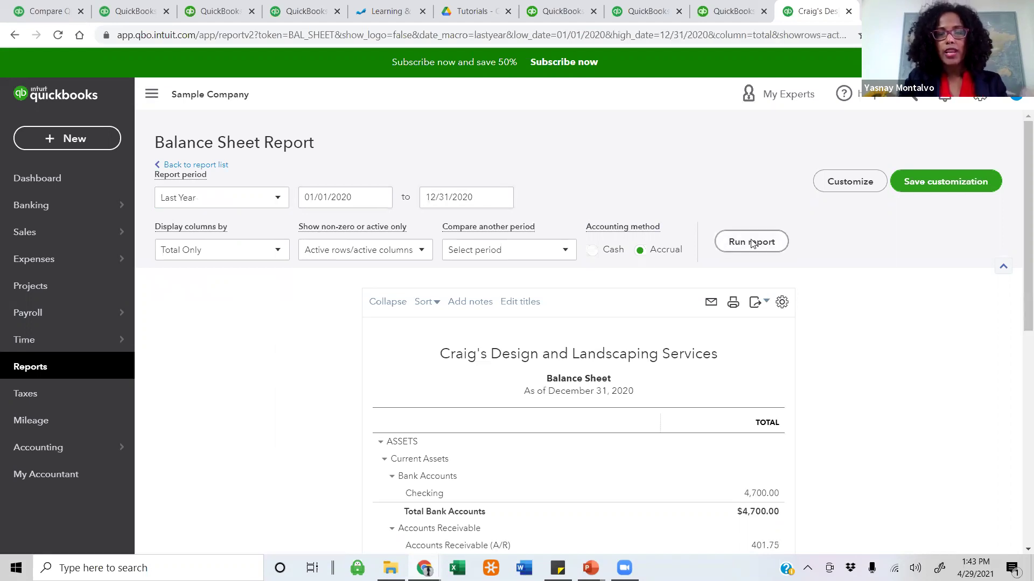
scroll(719, 335, "down", 3)
scroll(719, 335, "up", 1)
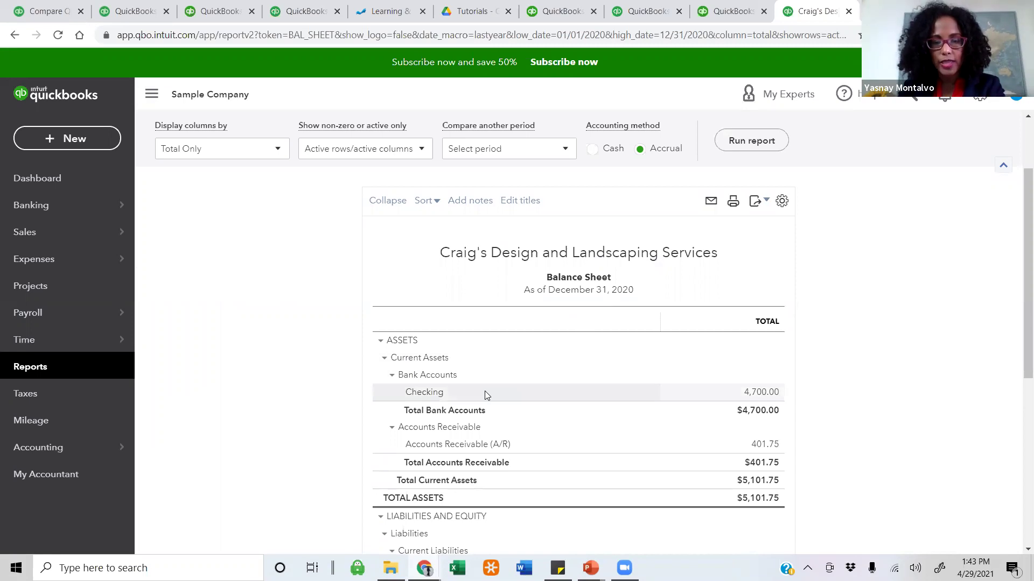
scroll(484, 391, "down", 1)
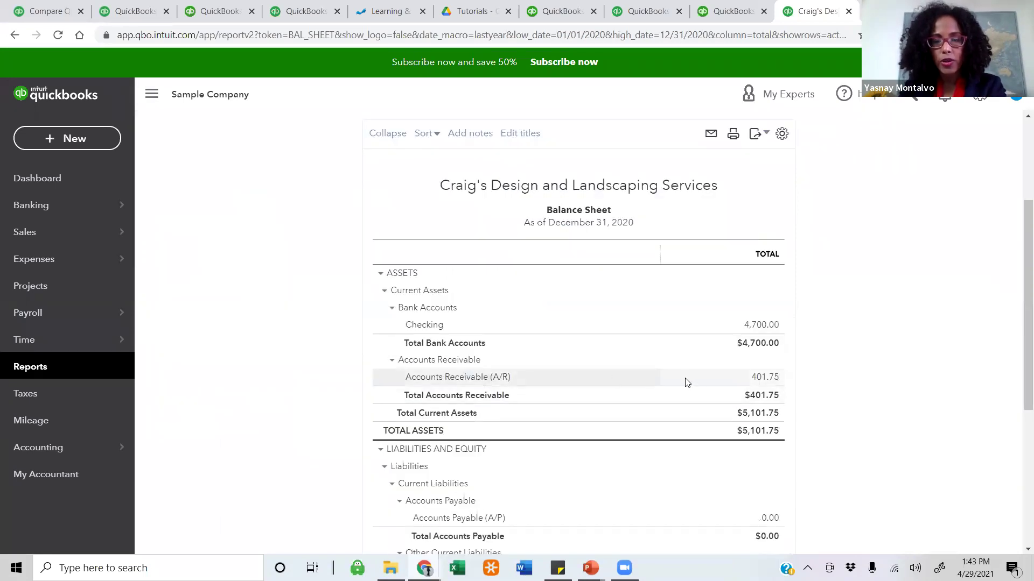
scroll(691, 408, "down", 1)
scroll(692, 407, "down", 2)
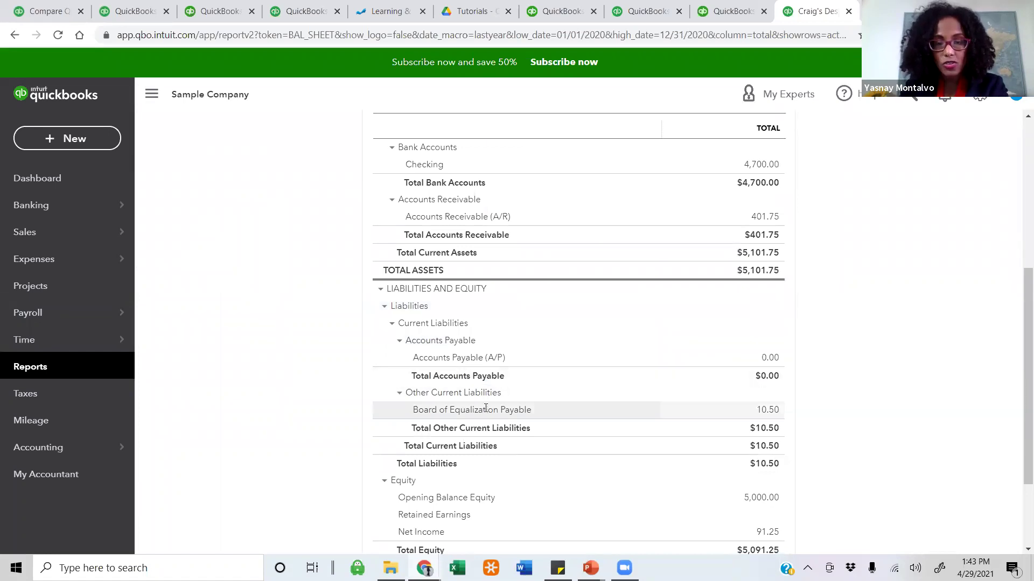
scroll(557, 413, "down", 1)
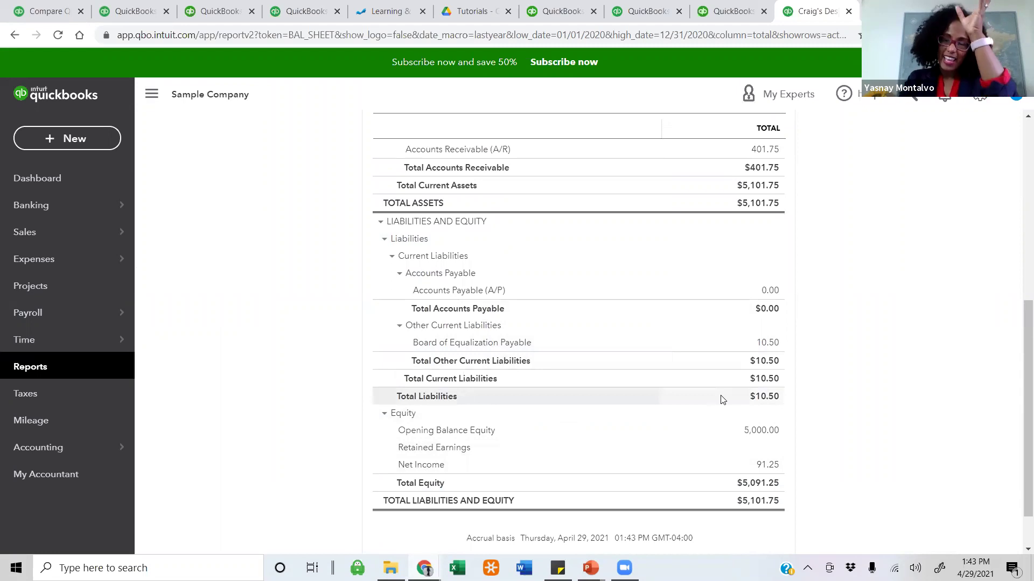
scroll(722, 400, "up", 5)
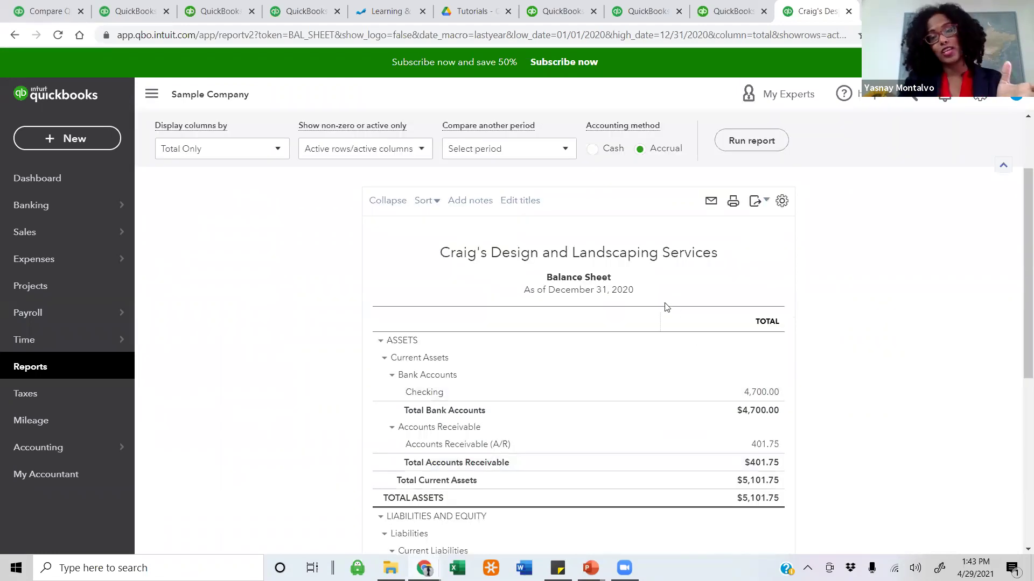
Set the Balance Sheet's report period to Yesterday and rerun the report.
left_click(279, 149)
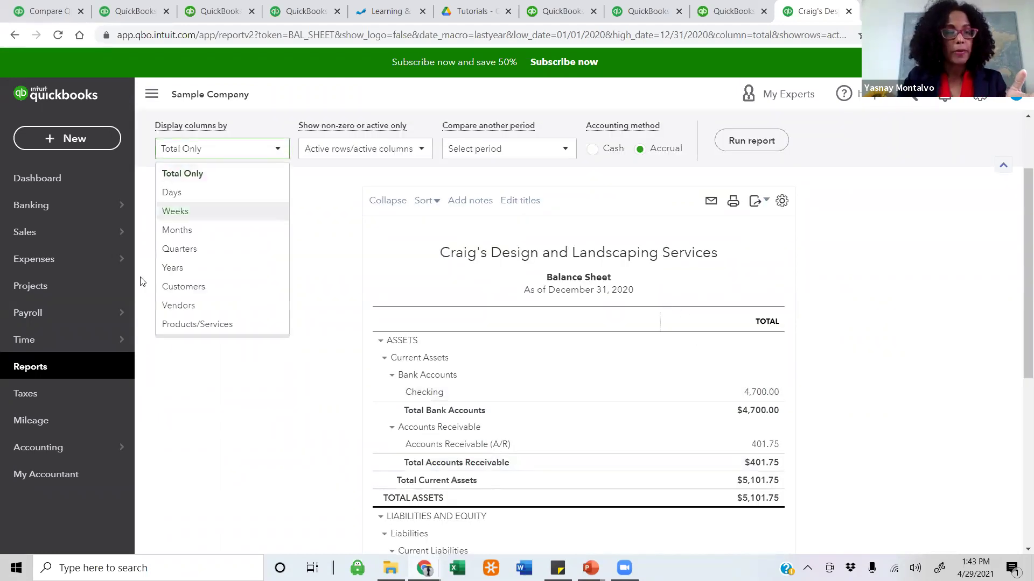
scroll(260, 153, "up", 2)
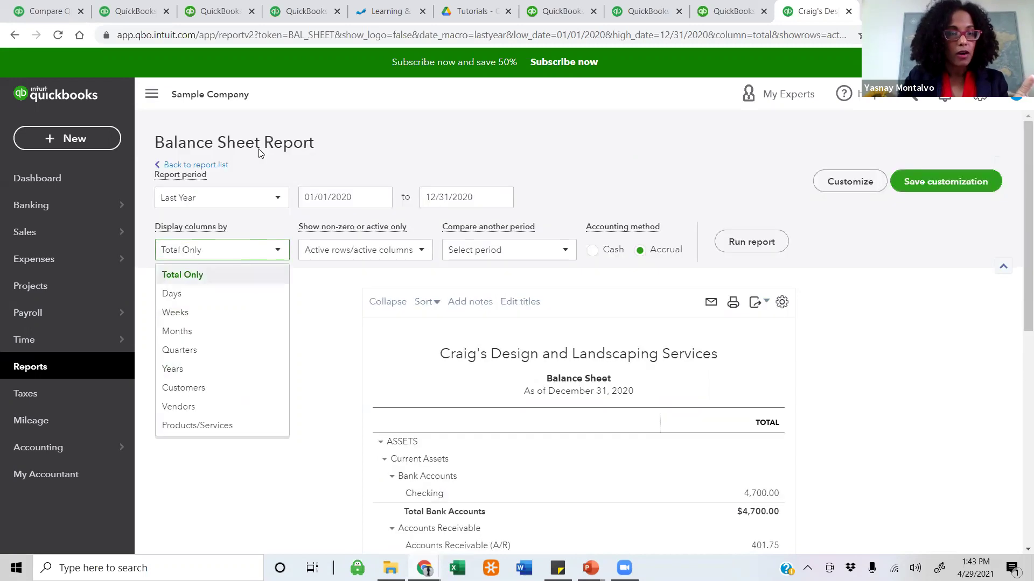
left_click(260, 200)
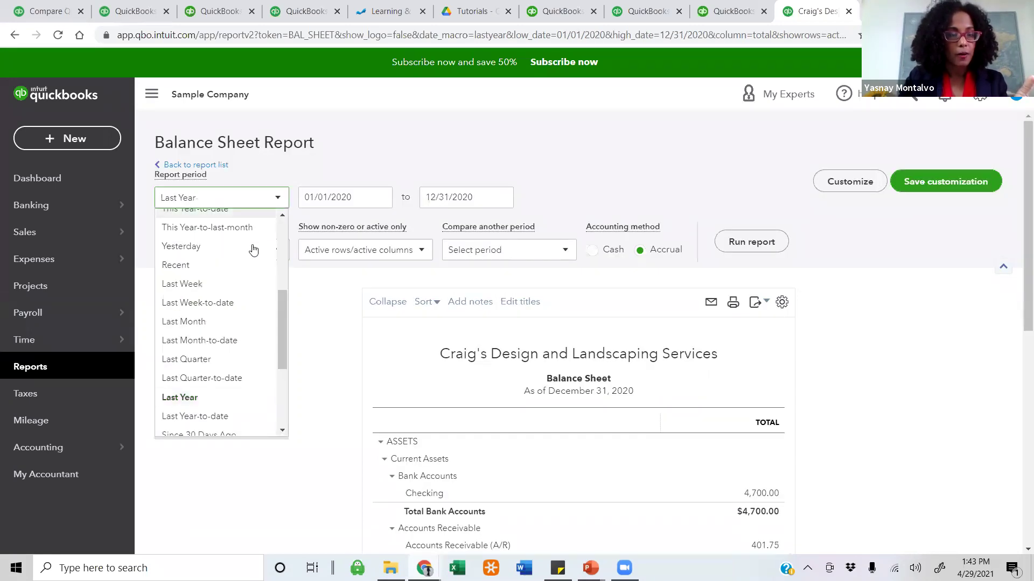
scroll(253, 250, "up", 2)
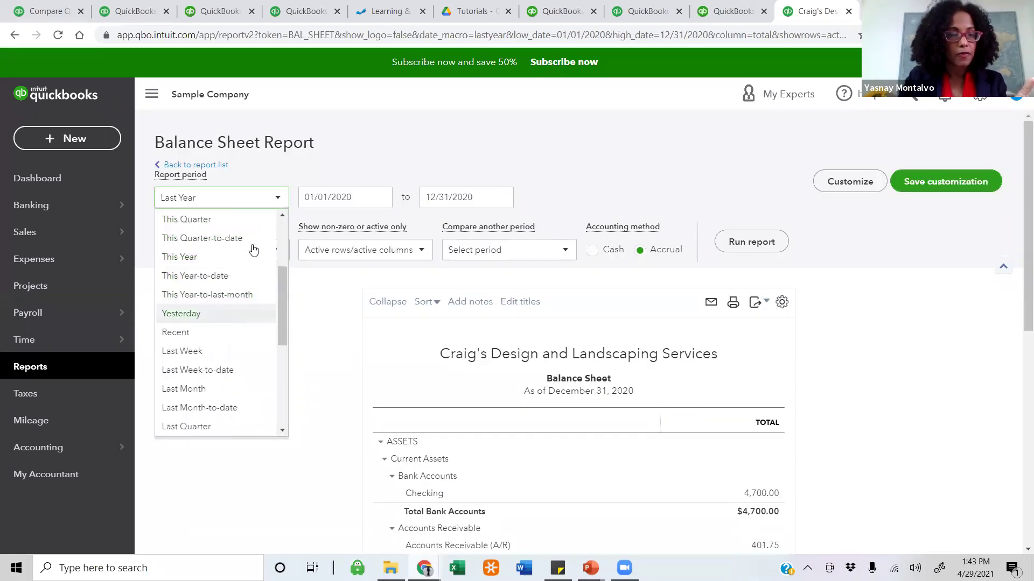
left_click(234, 313)
left_click(745, 240)
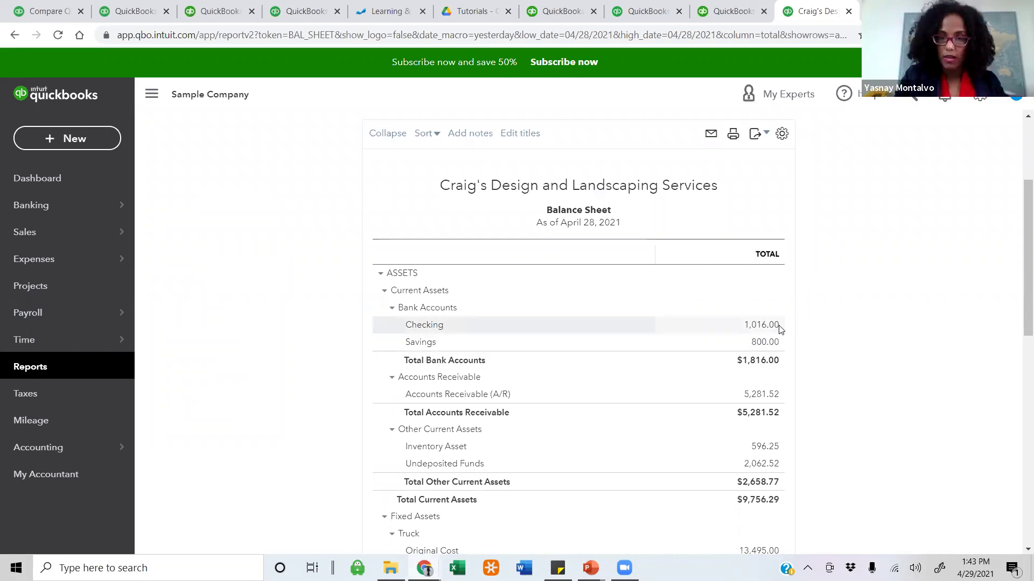
scroll(769, 330, "up", 3)
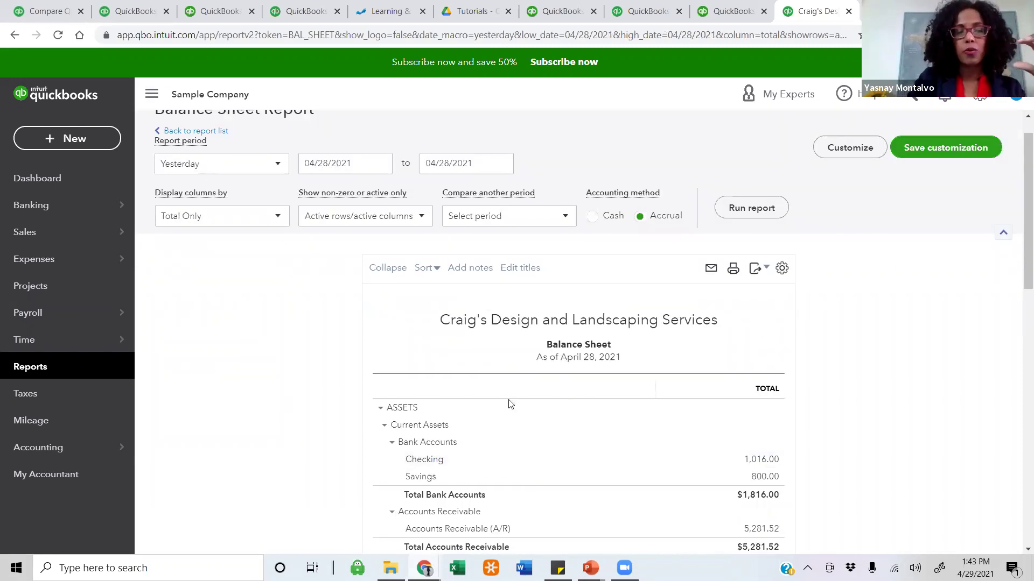
Open the Banking page and look over the checking account's transactions for review and their suggested matches.
left_click(80, 210)
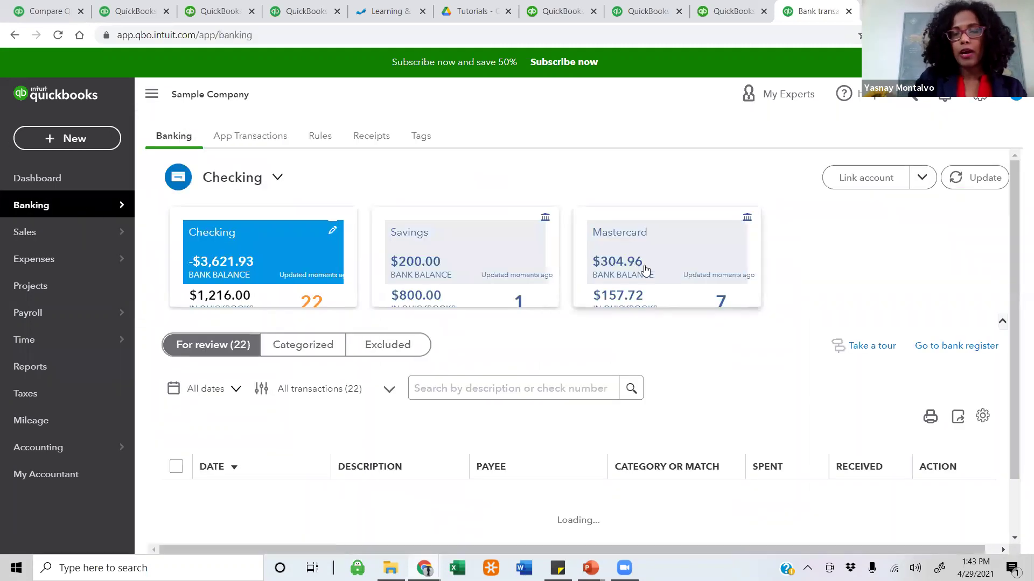
scroll(350, 331, "down", 1)
scroll(350, 331, "down", 2)
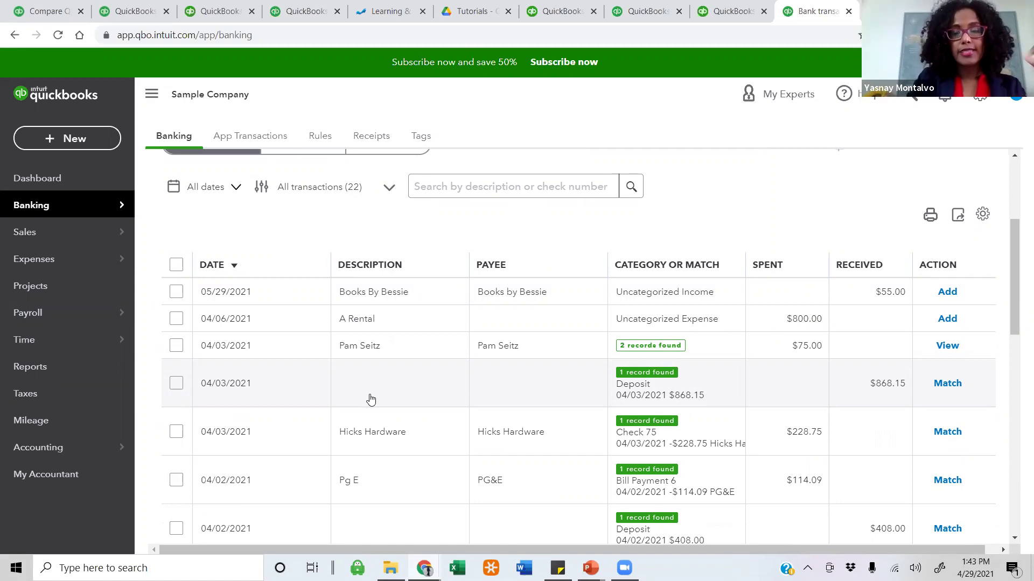
scroll(369, 399, "down", 1)
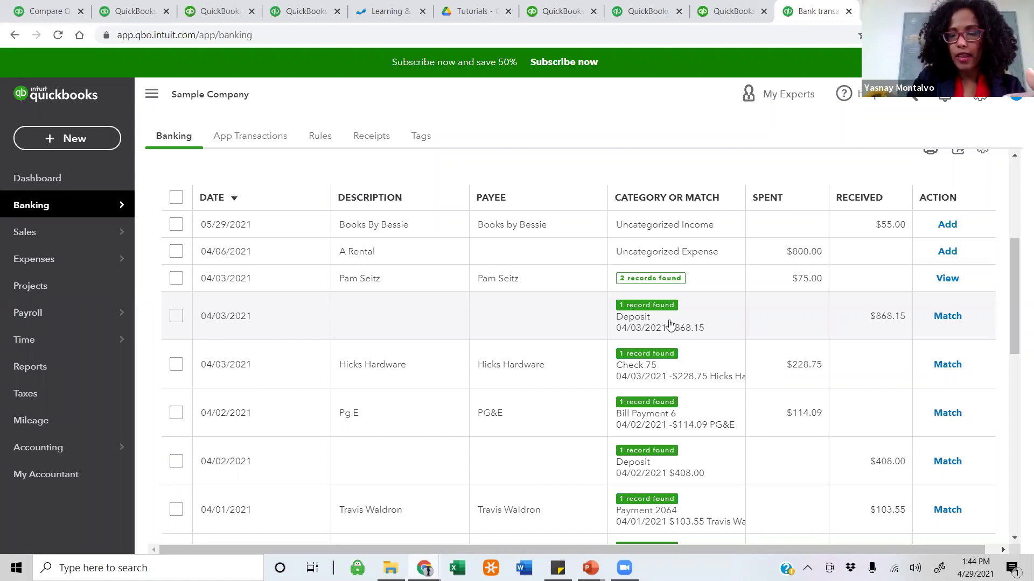
scroll(668, 329, "down", 1)
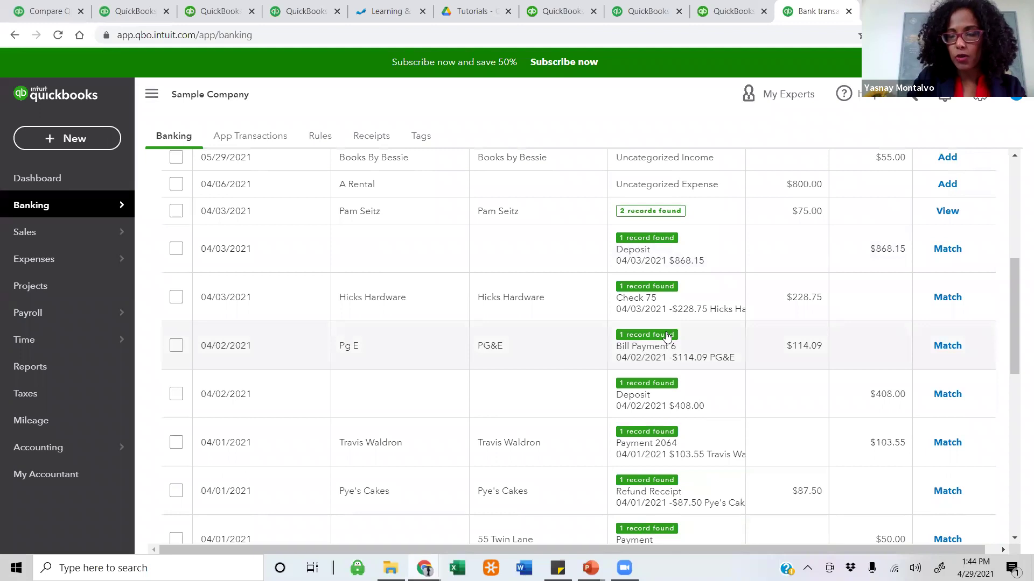
scroll(667, 337, "up", 1)
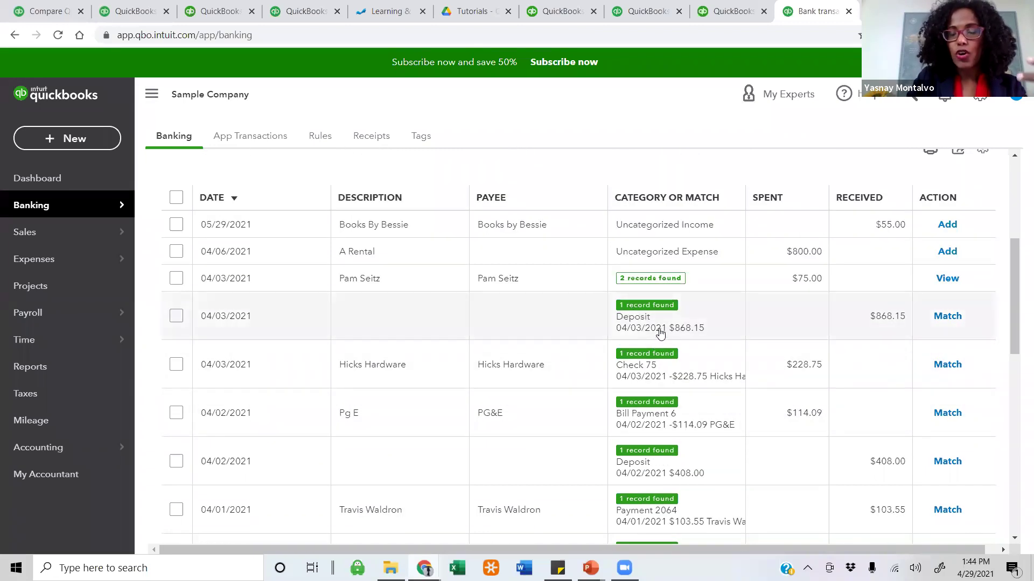
Expand the 04/03/2021 transaction of $868.15, examine its Categorize category choices and return it to Find match.
left_click(667, 323)
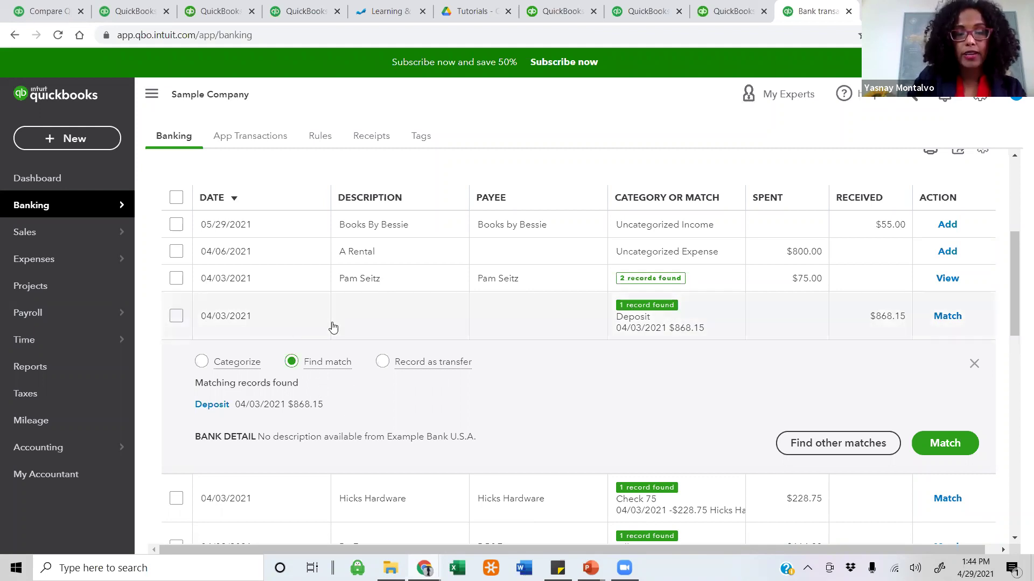
left_click(202, 362)
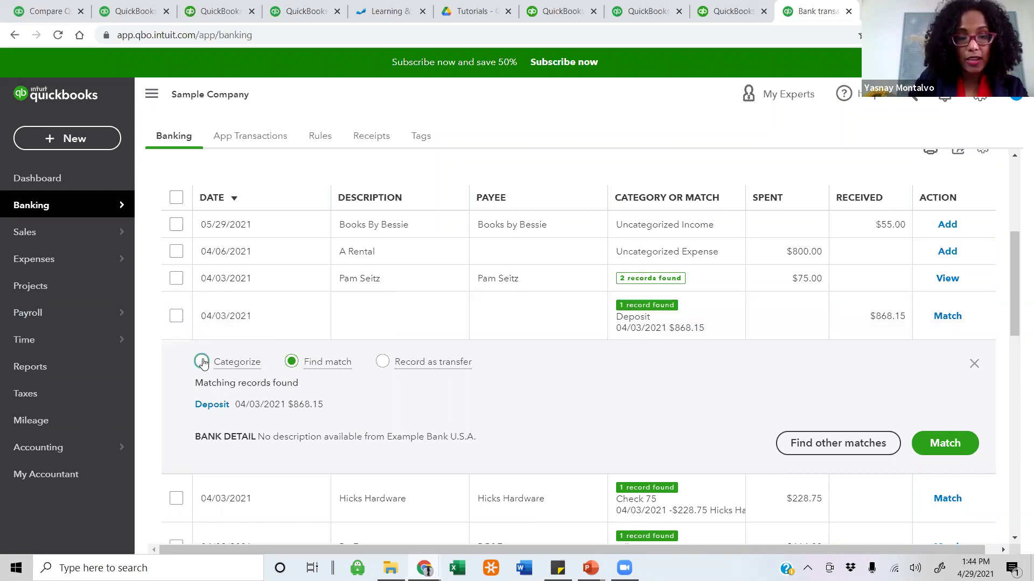
left_click(486, 425)
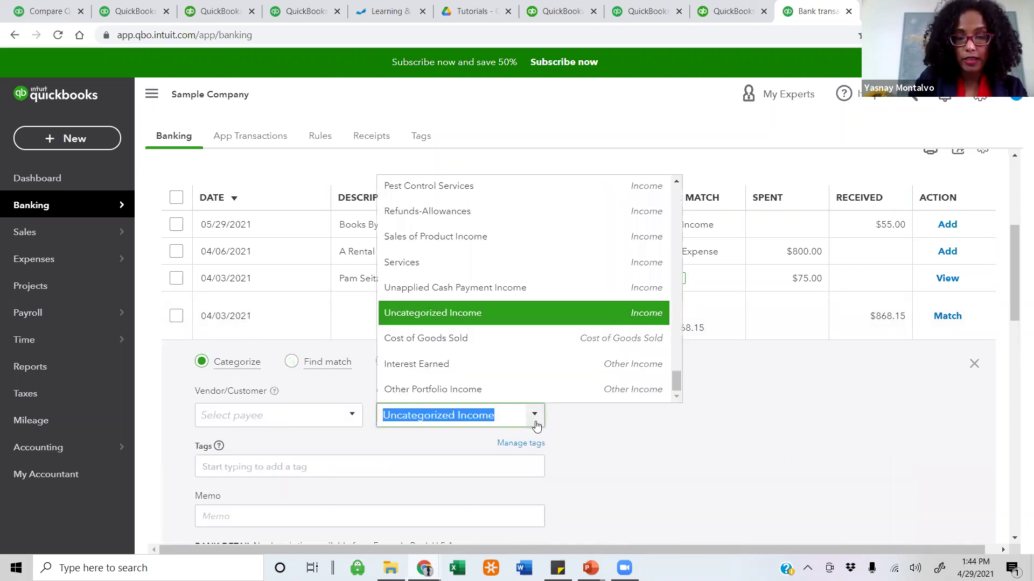
scroll(500, 323, "up", 3)
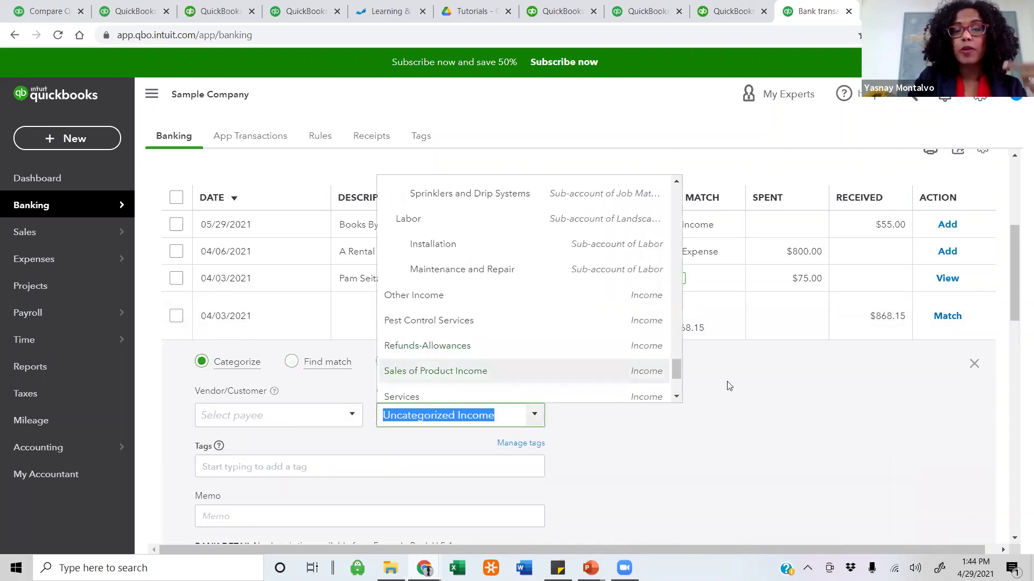
left_click(664, 408)
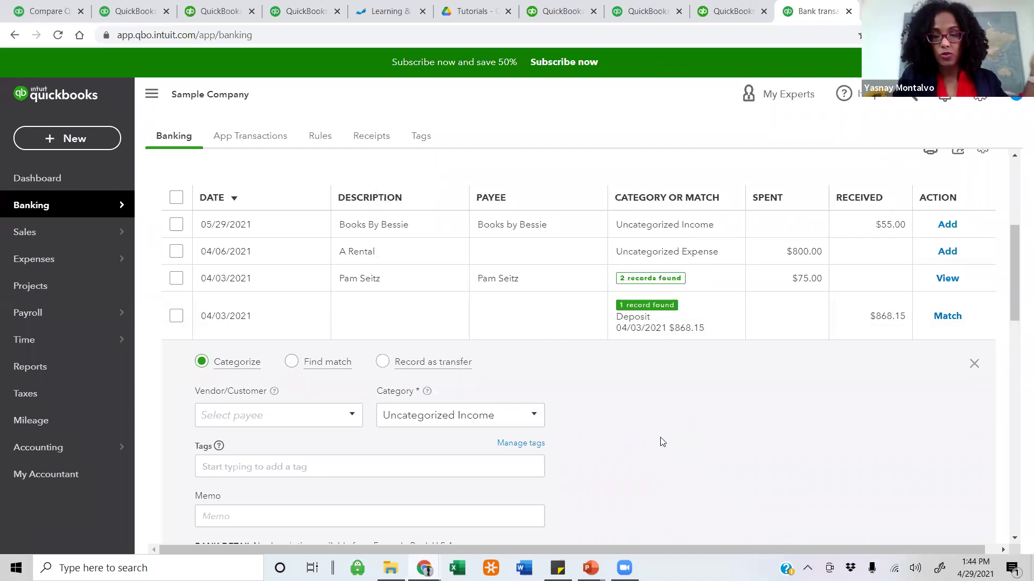
left_click(300, 365)
scroll(302, 366, "down", 1)
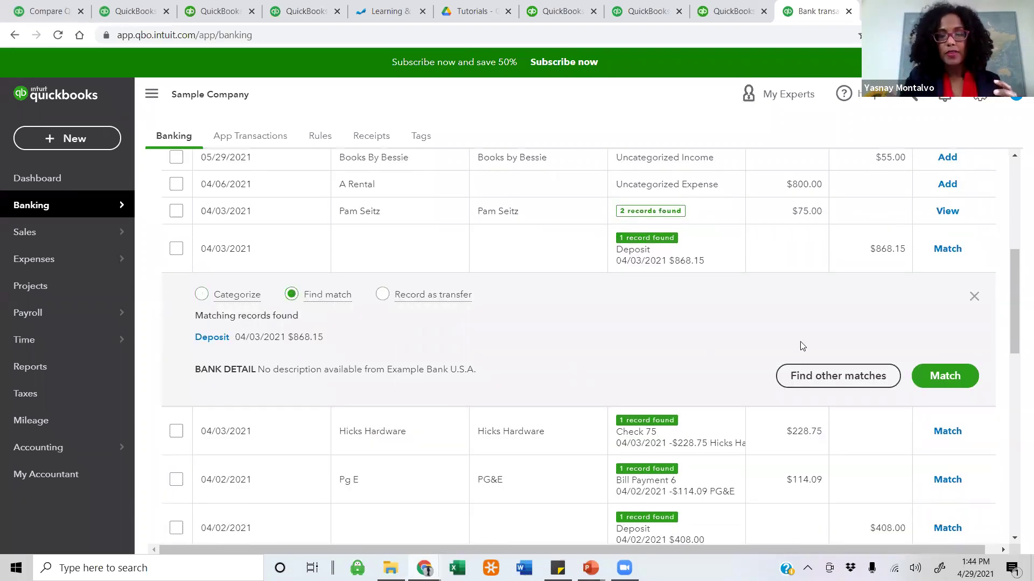
Find other matches for the $868.15 transaction and look through the candidate payments, deposits and invoices.
left_click(879, 380)
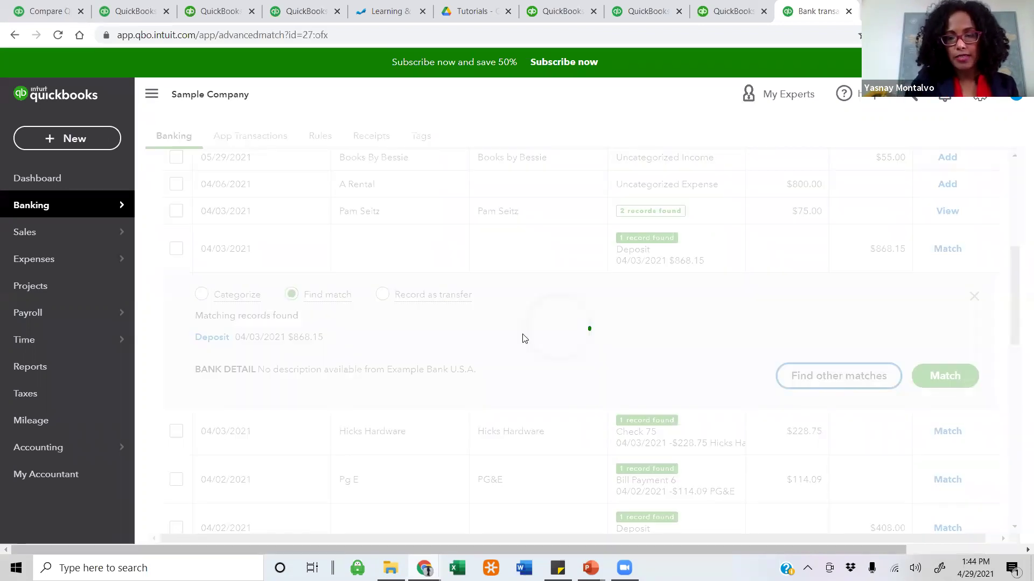
scroll(272, 314, "down", 3)
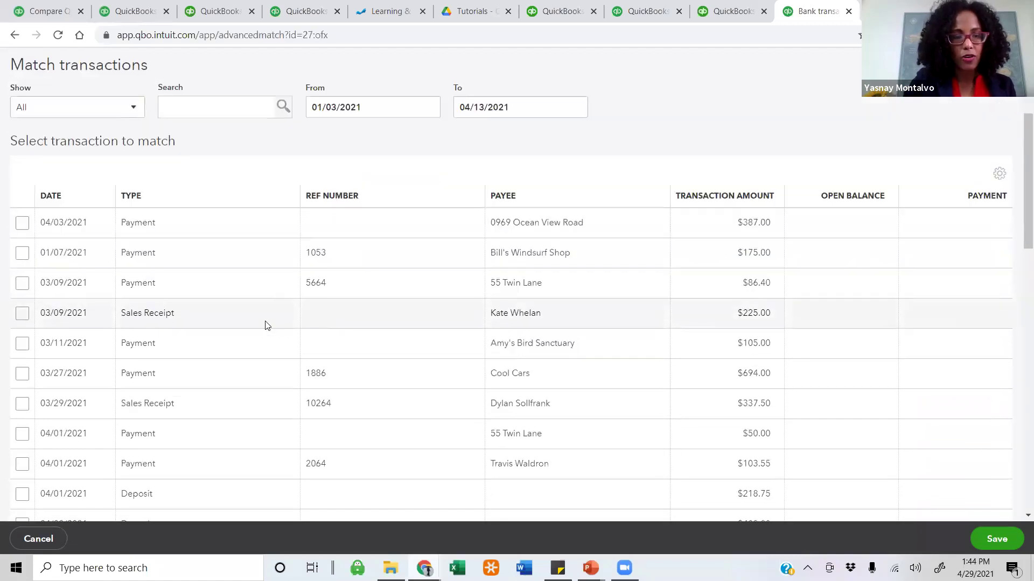
scroll(261, 354, "down", 2)
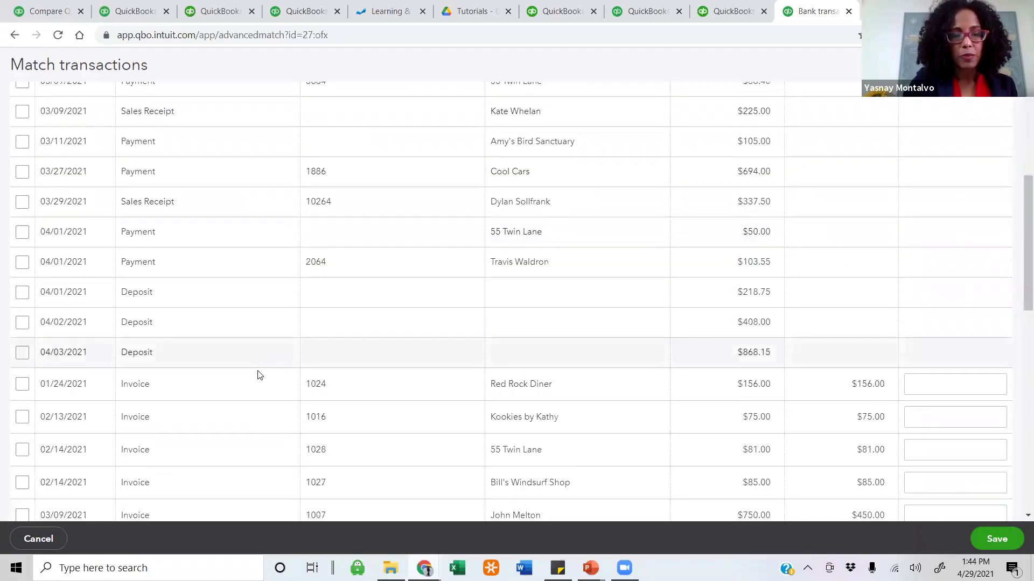
scroll(259, 374, "down", 1)
scroll(258, 374, "down", 3)
scroll(261, 379, "up", 5)
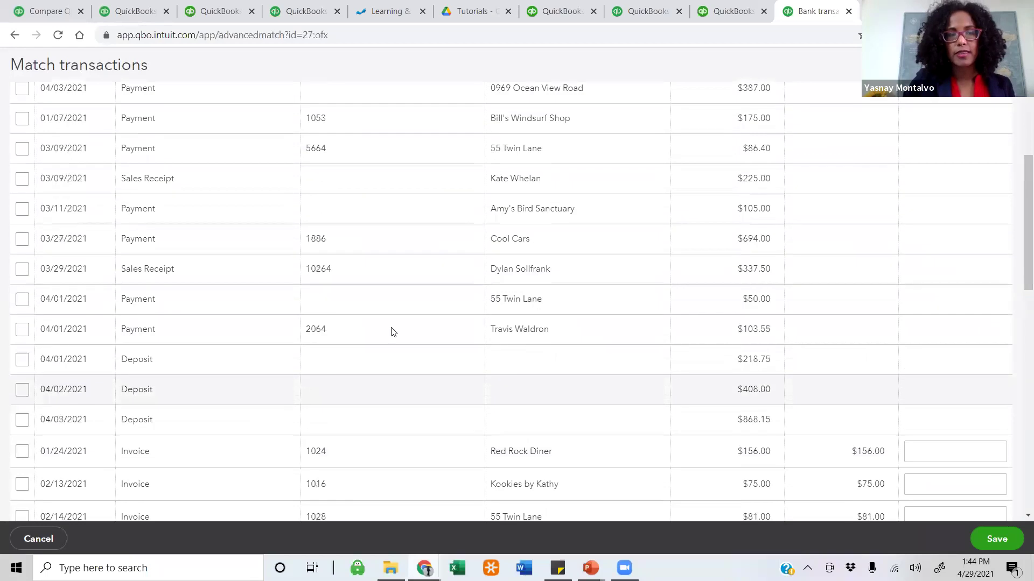
scroll(393, 332, "up", 4)
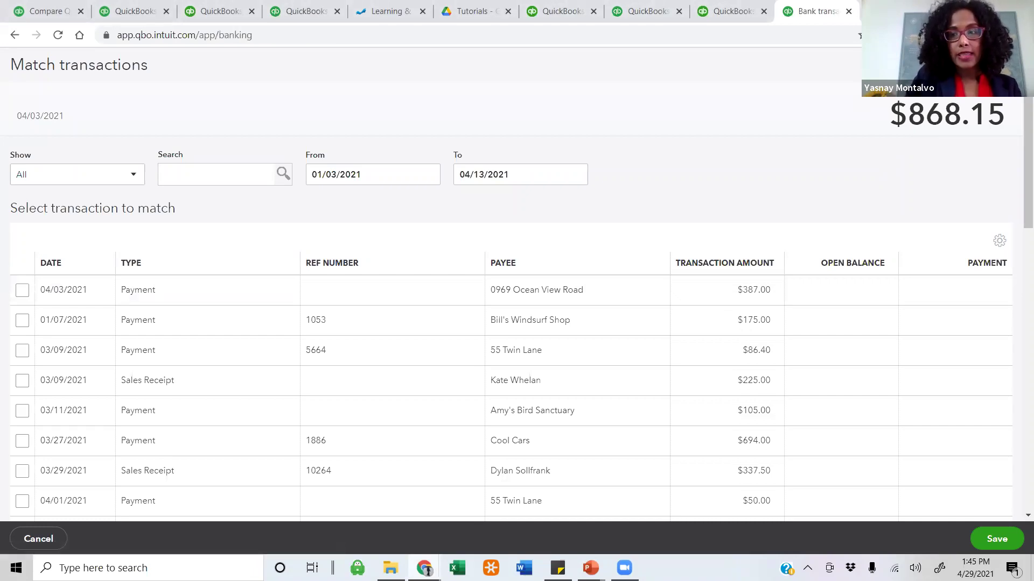
Look through the checking transactions for review again and return to the Dashboard.
scroll(623, 334, "down", 3)
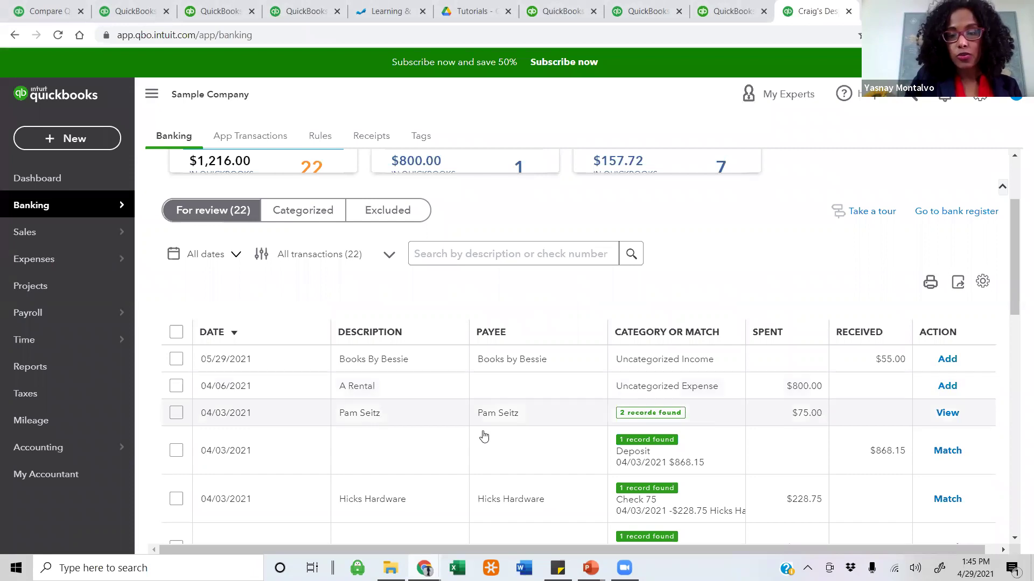
scroll(509, 434, "down", 1)
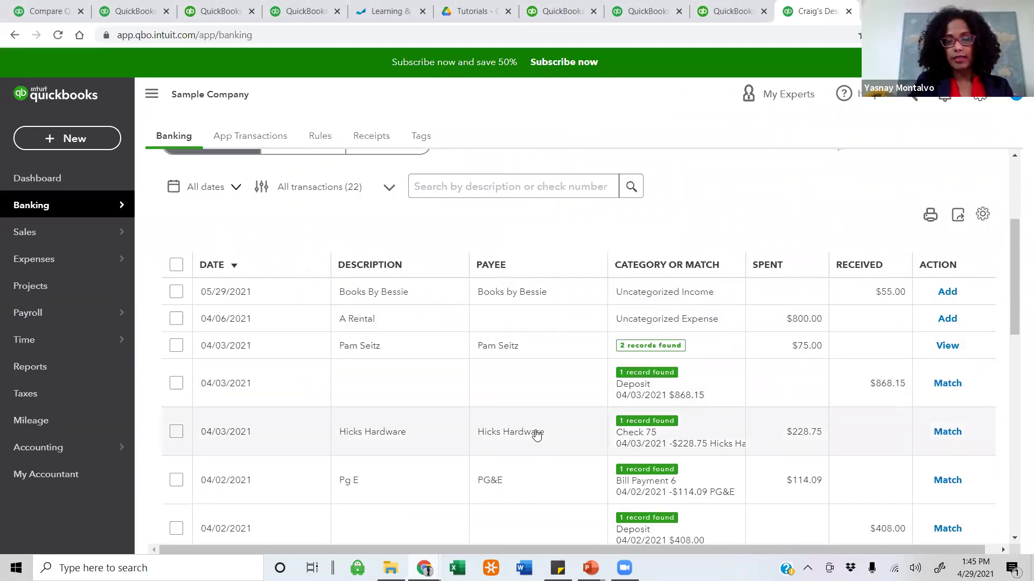
scroll(537, 433, "down", 1)
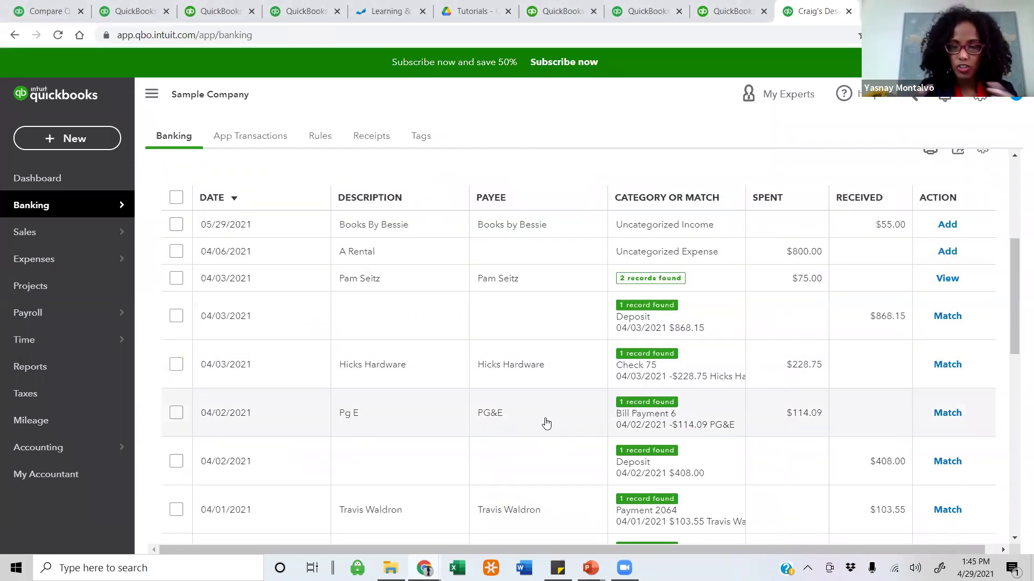
scroll(545, 423, "down", 1)
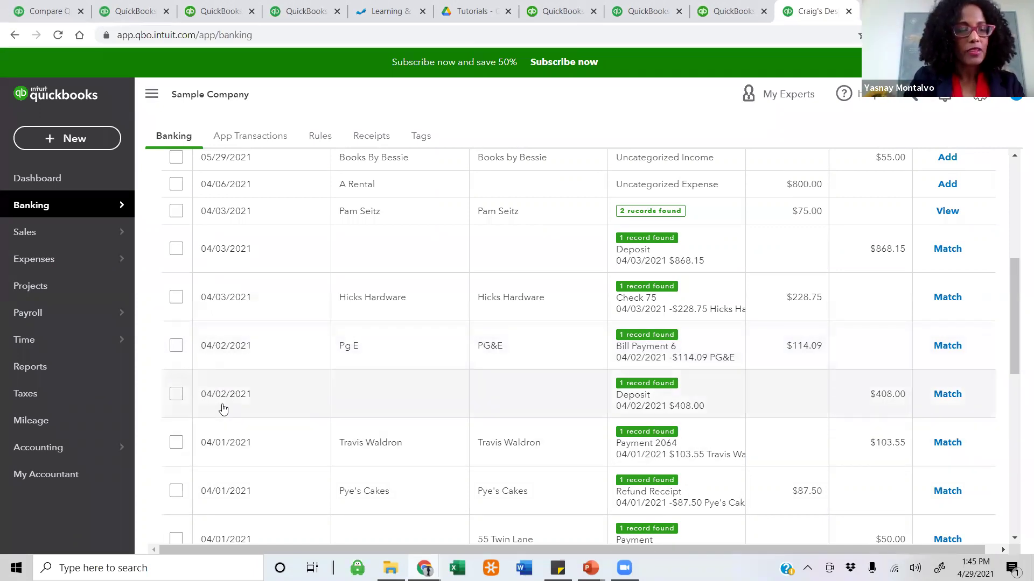
scroll(230, 407, "down", 1)
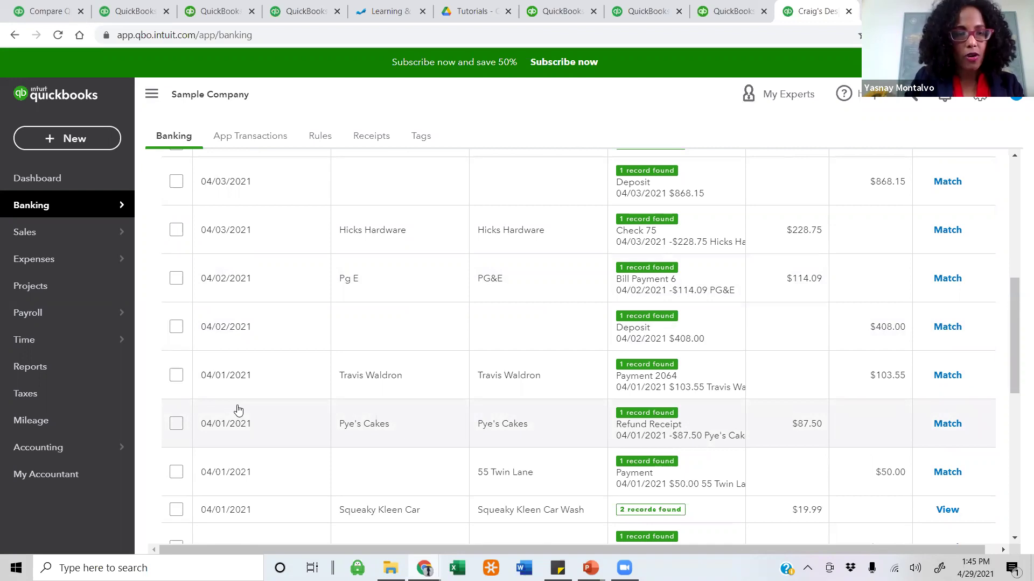
scroll(238, 411, "up", 1)
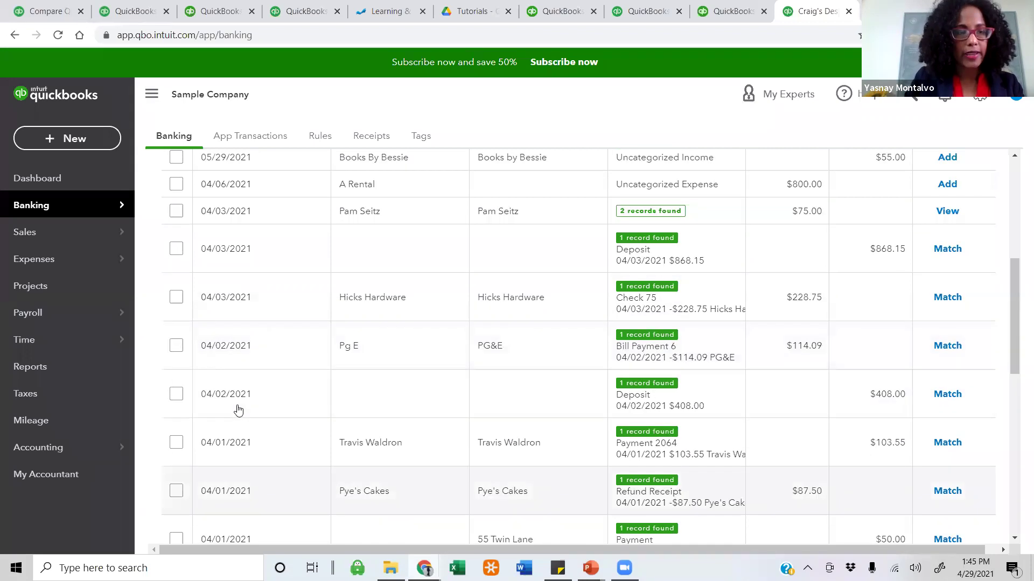
left_click(88, 185)
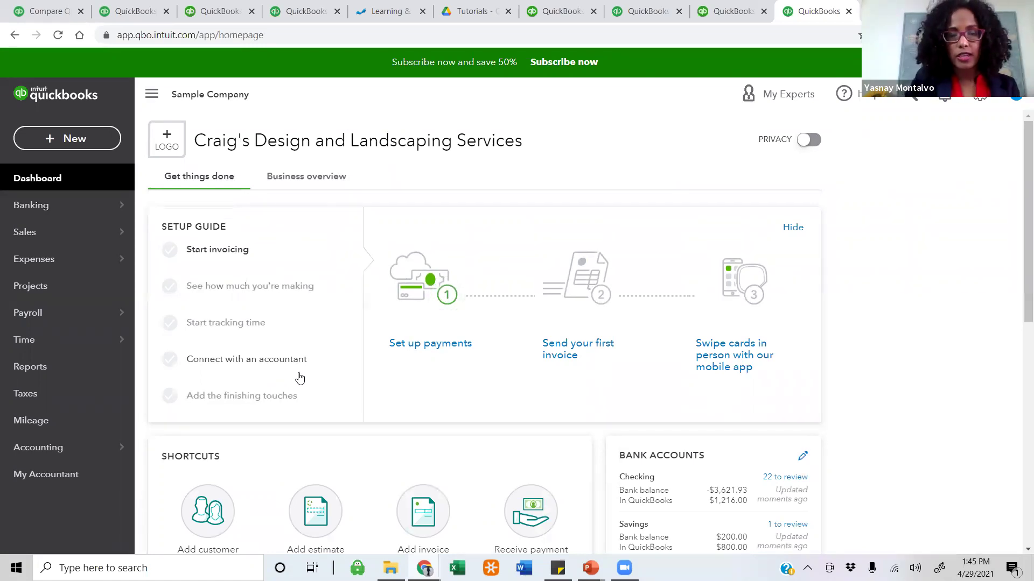
Look over the Dashboard's bank accounts and shortcuts, and examine the invoices, expenses, profit and loss and sales charts in the Business overview.
scroll(318, 376, "down", 2)
scroll(688, 422, "down", 2)
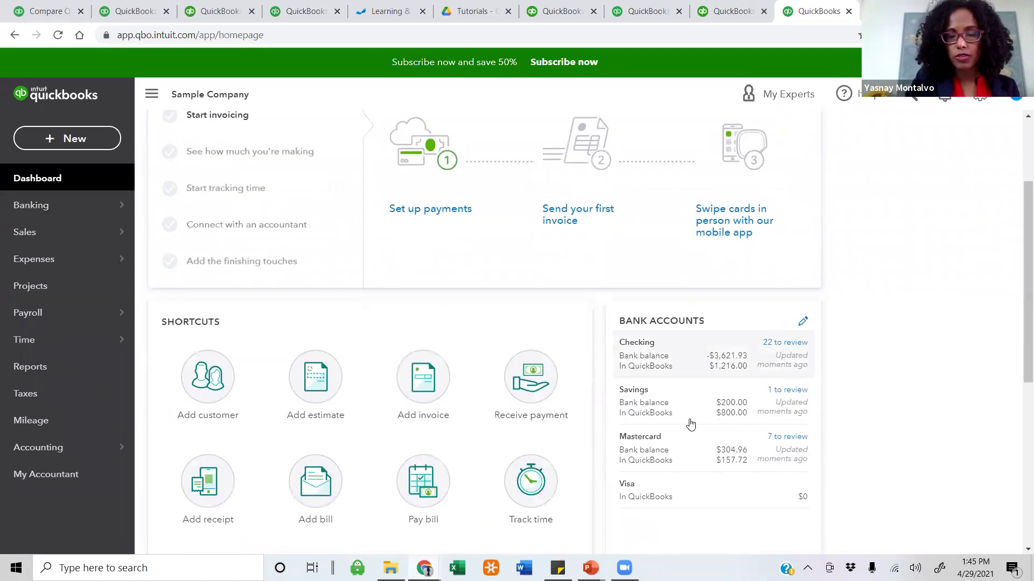
scroll(655, 414, "up", 3)
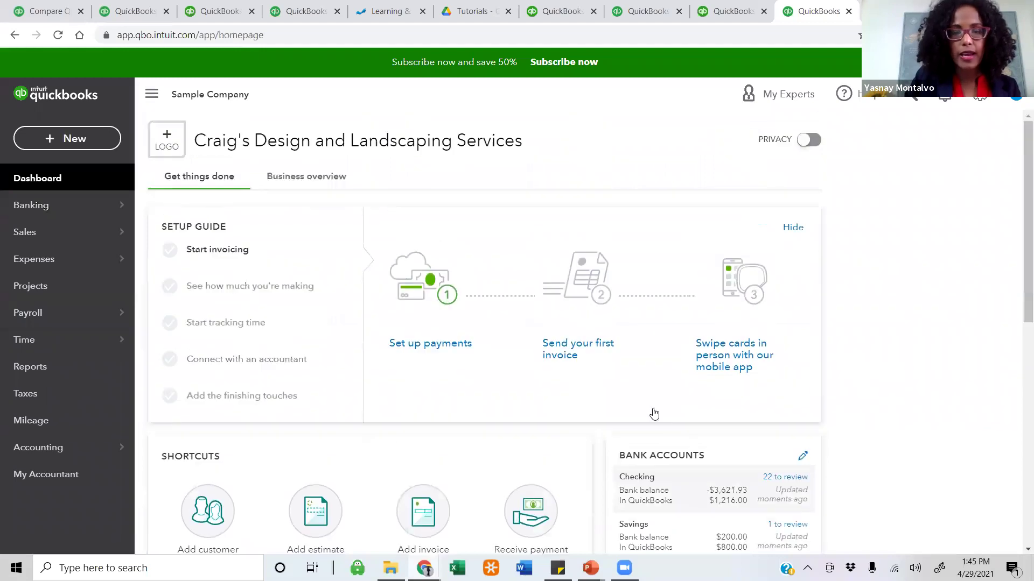
left_click(299, 179)
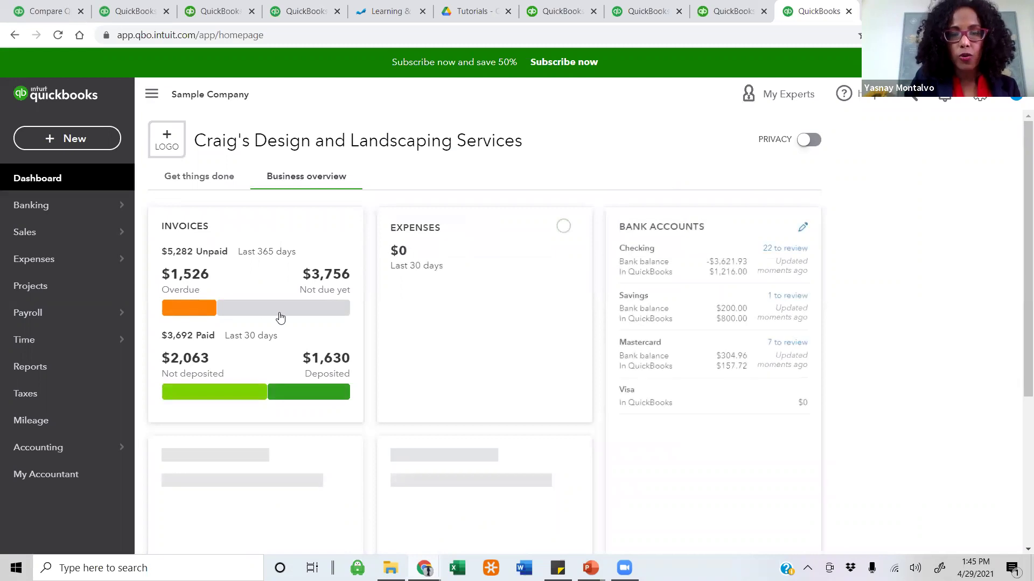
scroll(520, 386, "down", 3)
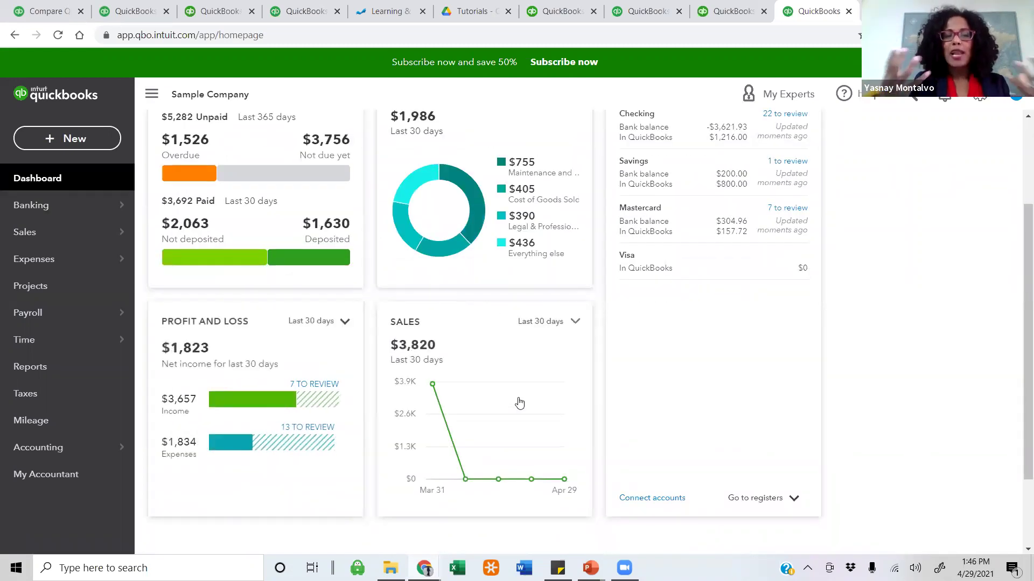
Examine the period choices available for the Sales and Profit and Loss charts, leaving both at Last 30 days.
left_click(578, 325)
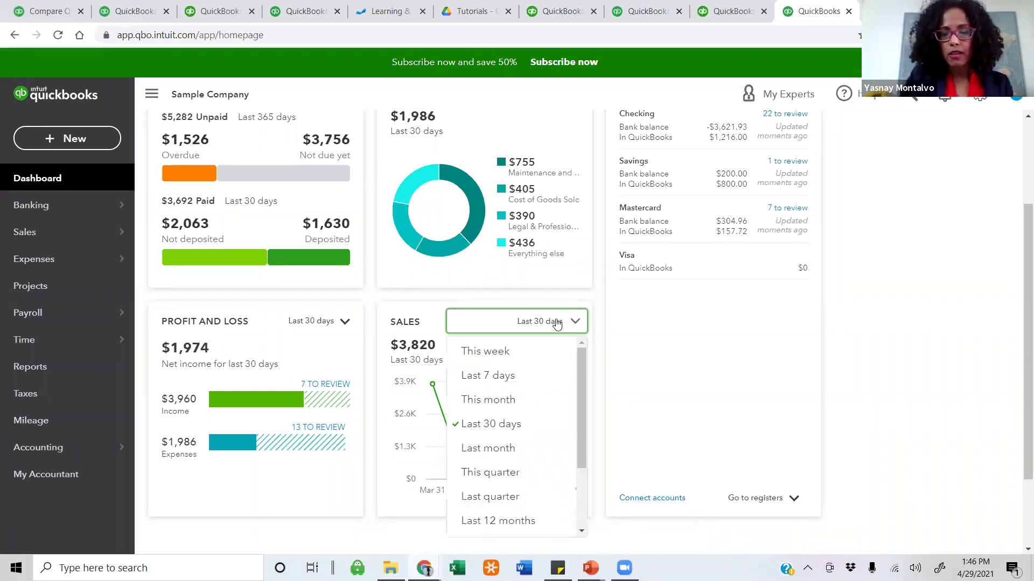
left_click(557, 322)
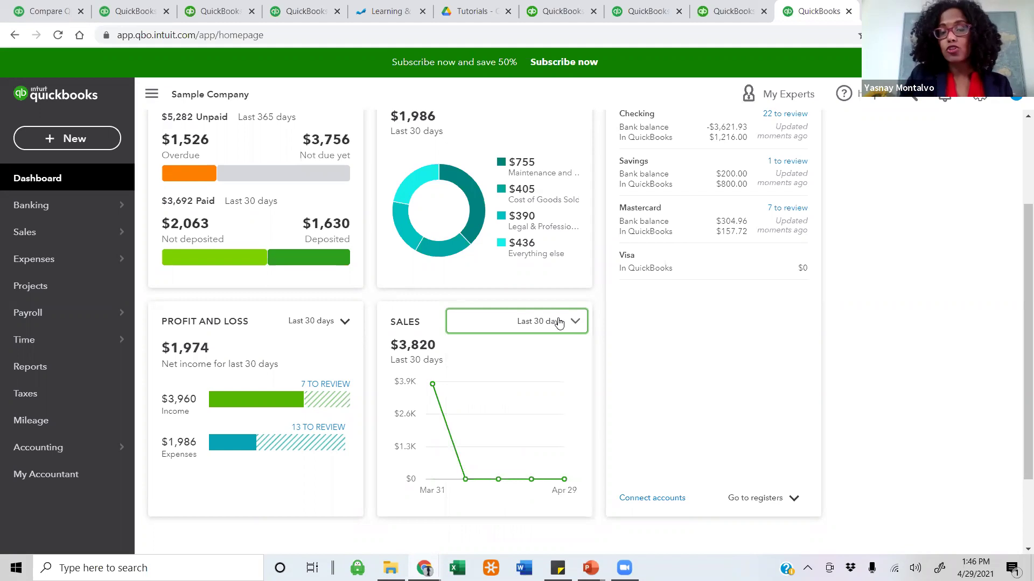
left_click(559, 322)
scroll(535, 429, "down", 2)
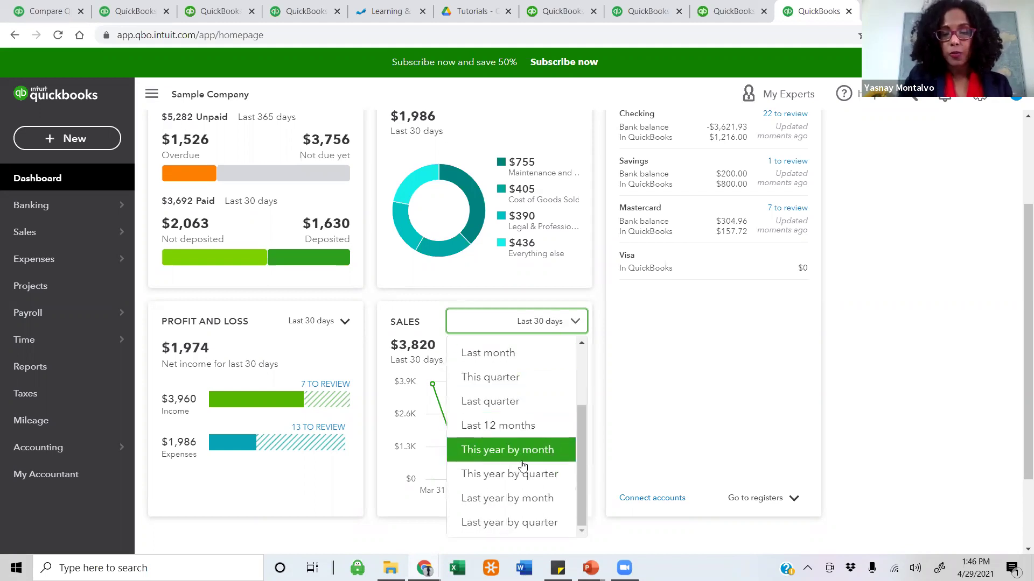
left_click(343, 321)
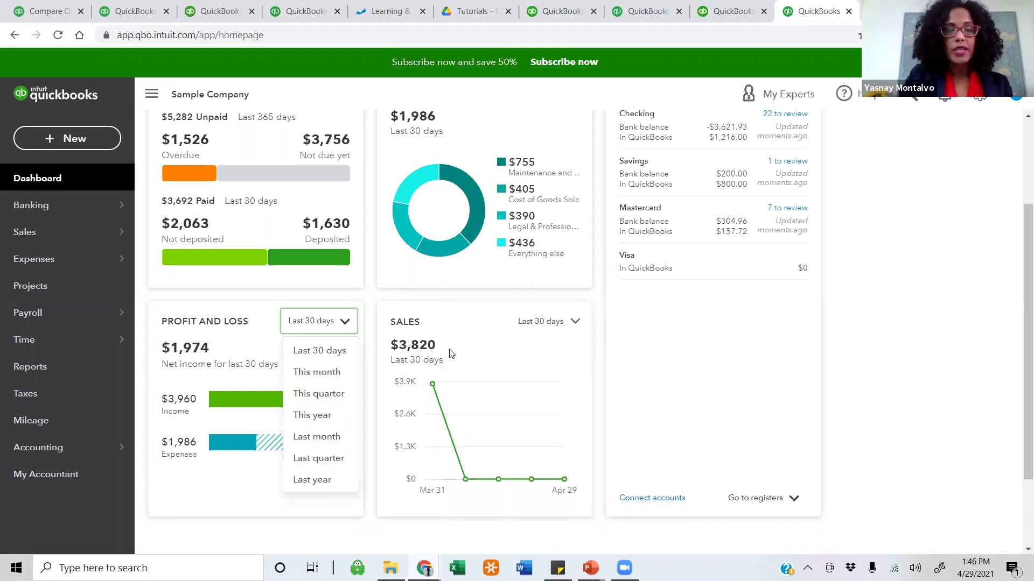
scroll(452, 353, "up", 3)
left_click(513, 169)
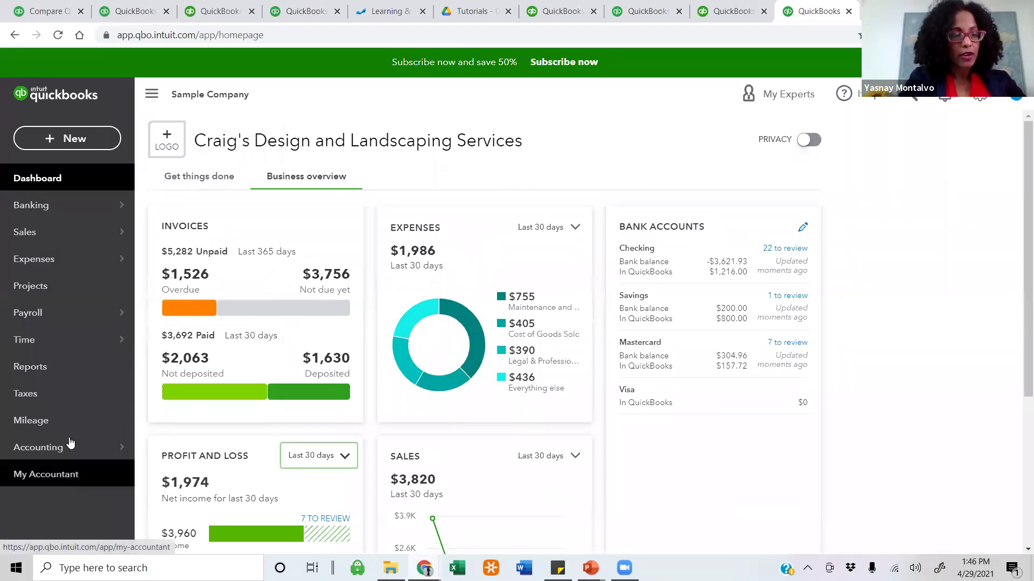
Look over the Mileage and My Accountant pages and the list of new transaction types for customers, vendors and employees.
mouse_move(67, 439)
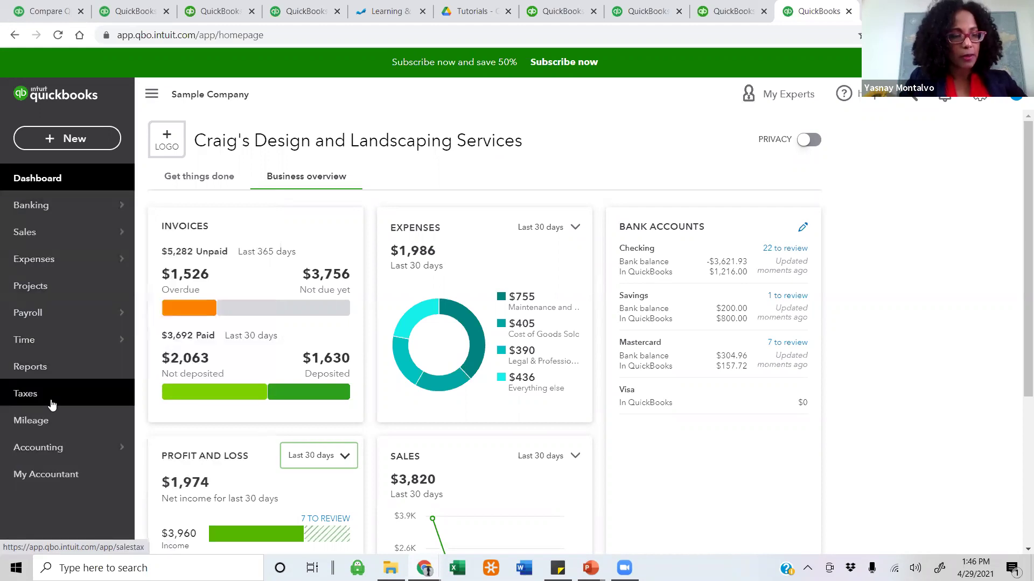
left_click(50, 424)
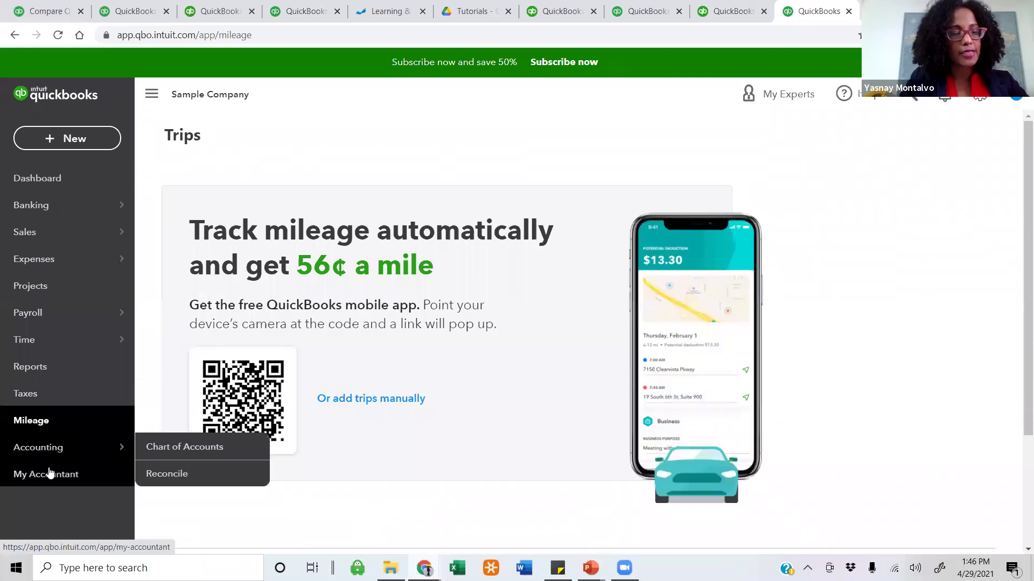
left_click(49, 473)
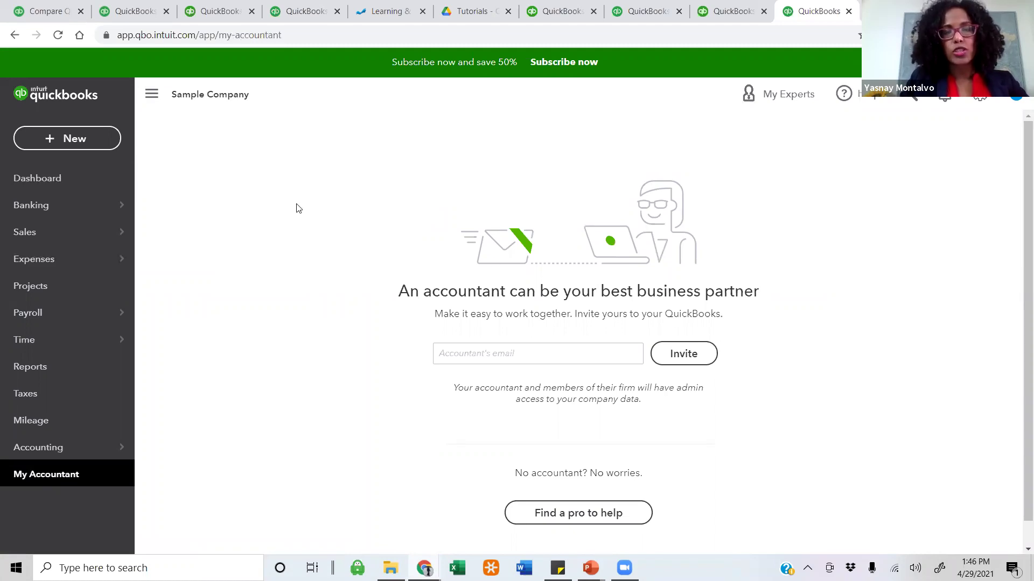
left_click(96, 139)
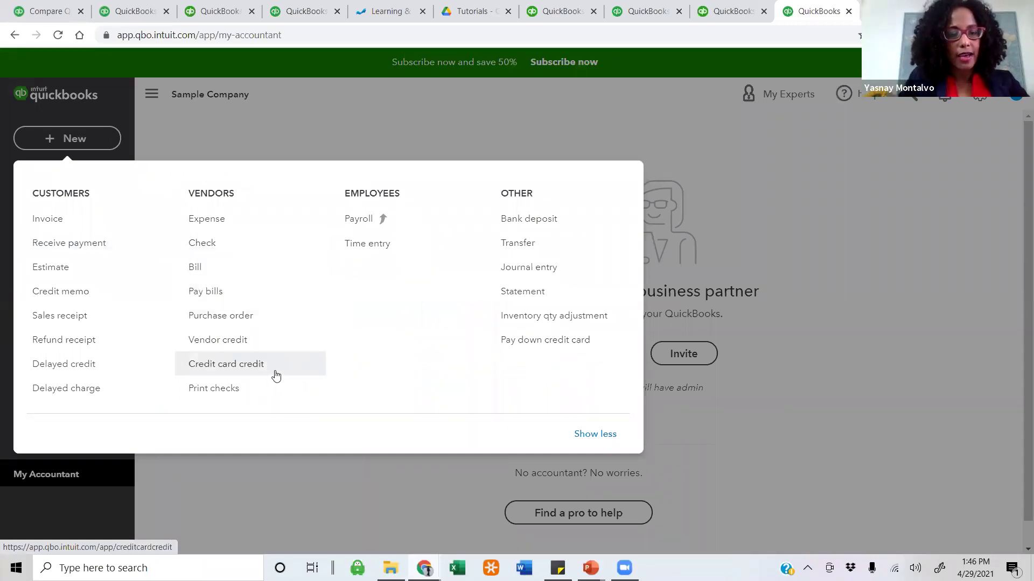
left_click(731, 178)
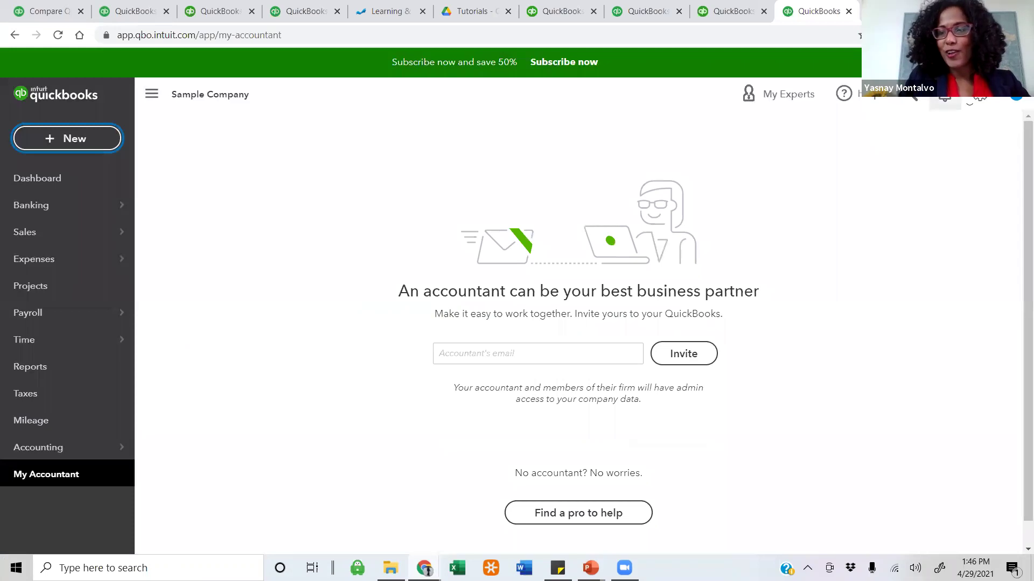
Open the Audit Log and look through this month's events, checking the user, change date, event type and amount.
left_click(980, 96)
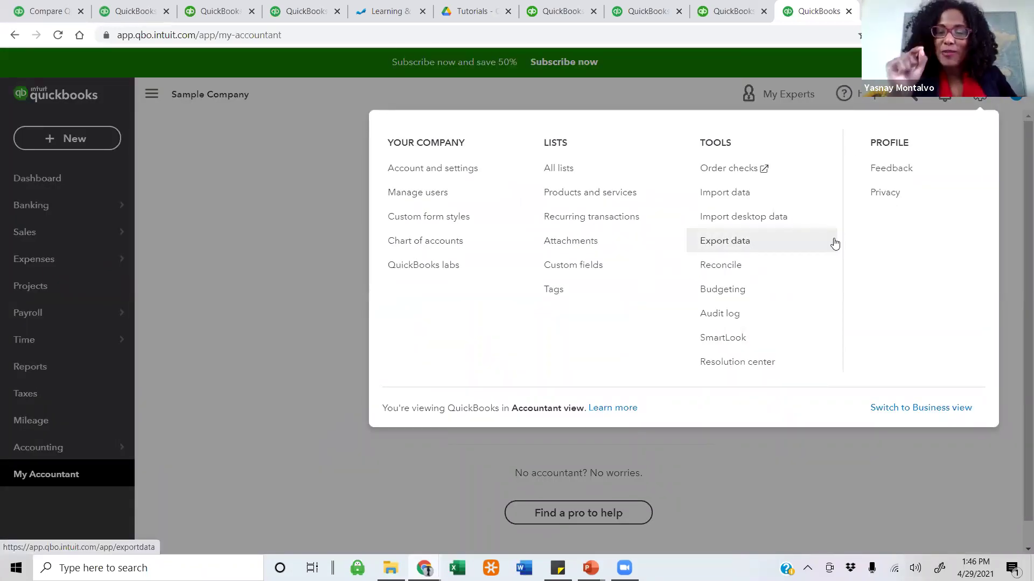
left_click(713, 311)
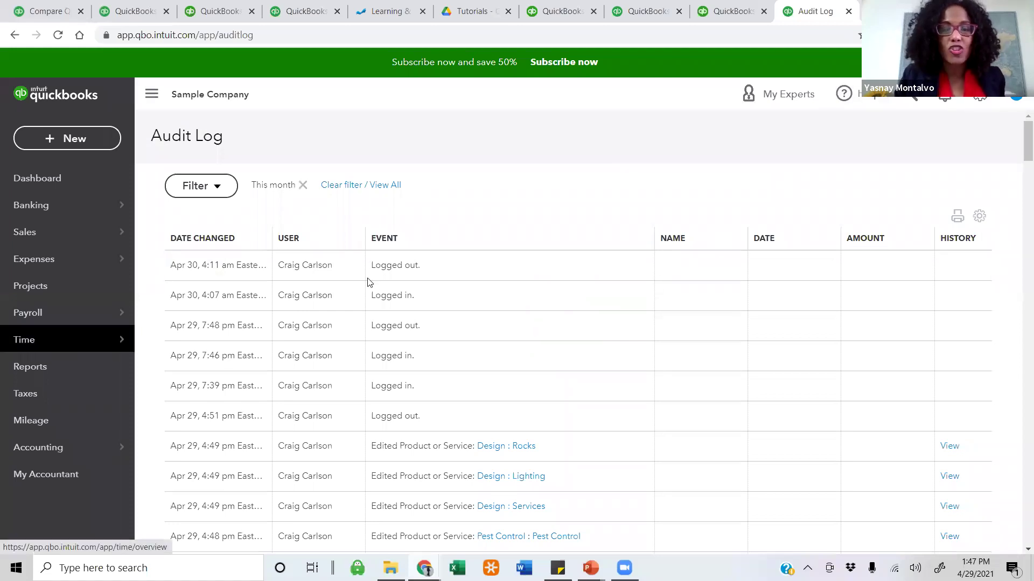
scroll(370, 296, "down", 1)
scroll(370, 323, "down", 2)
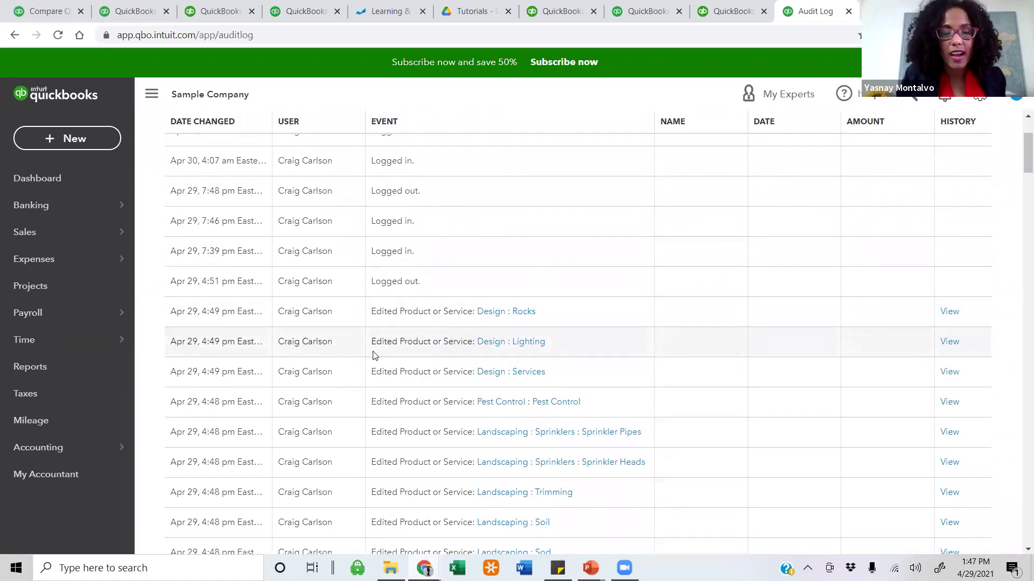
scroll(375, 363, "down", 4)
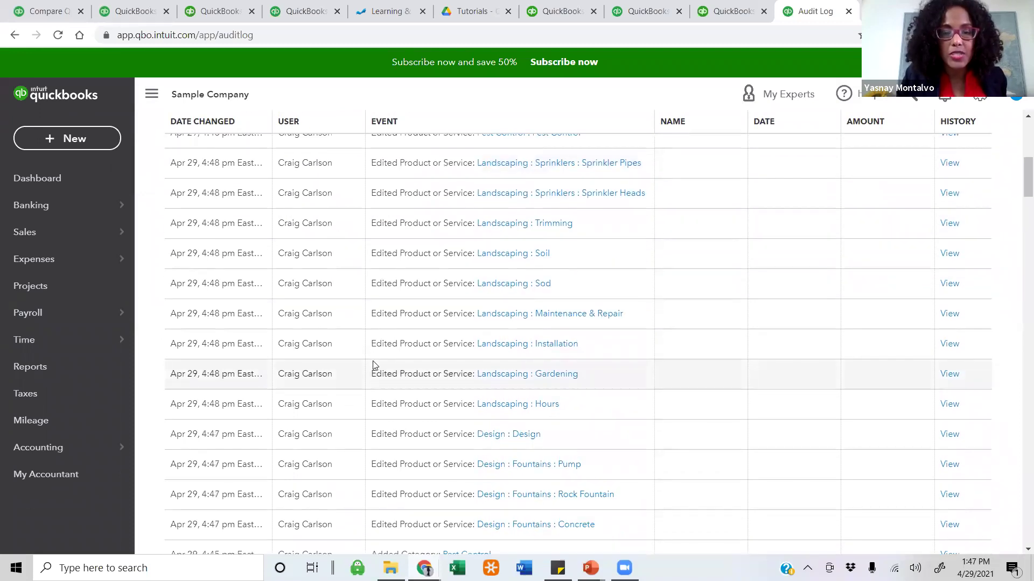
scroll(372, 363, "down", 1)
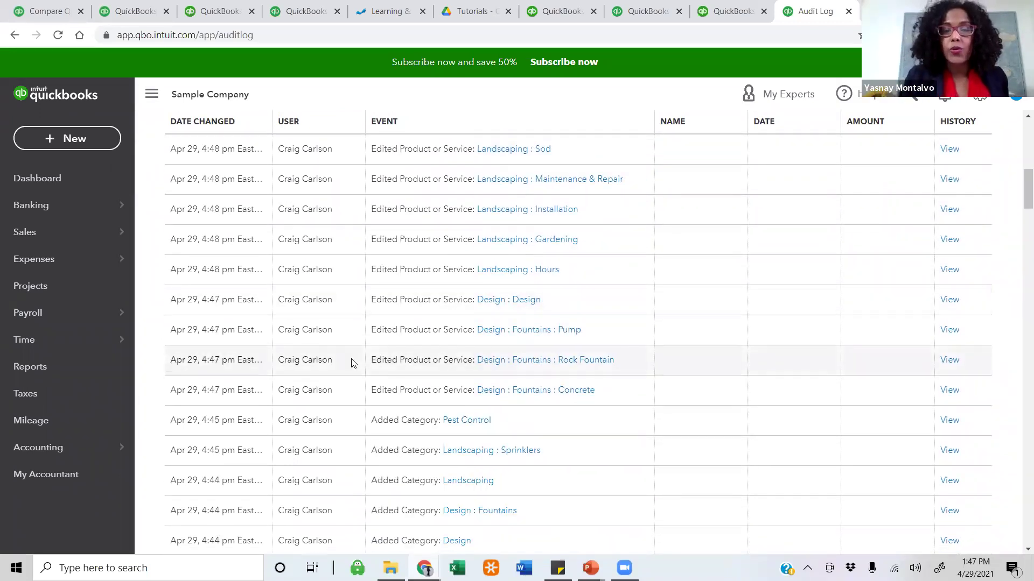
scroll(353, 363, "down", 5)
scroll(355, 376, "down", 4)
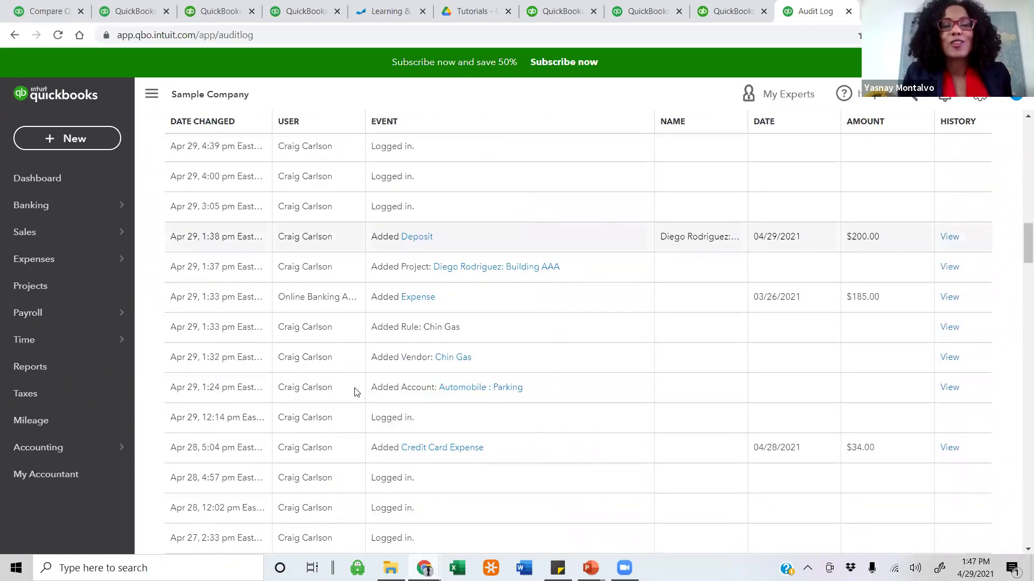
scroll(357, 406, "down", 1)
scroll(355, 410, "down", 1)
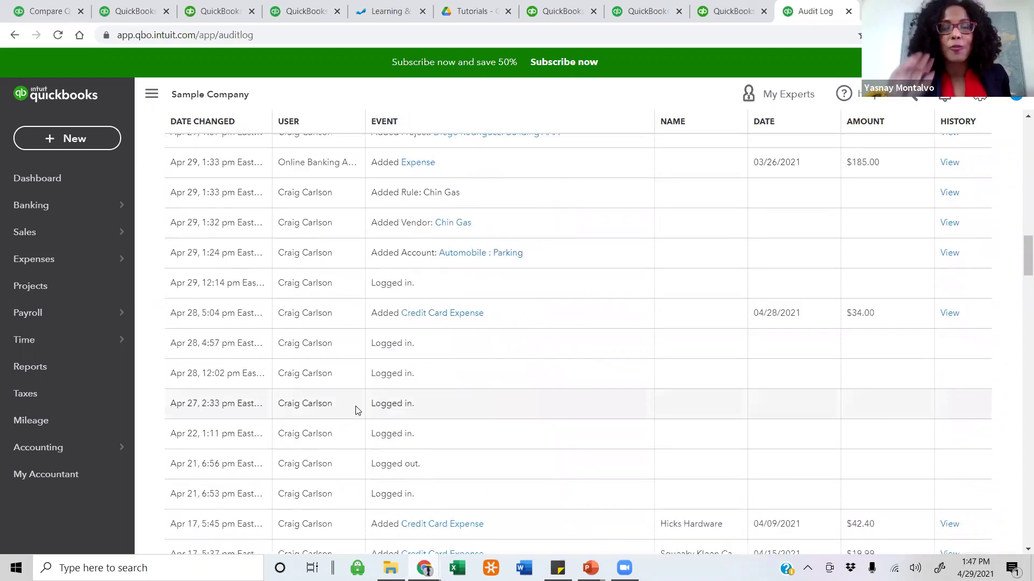
scroll(355, 410, "down", 2)
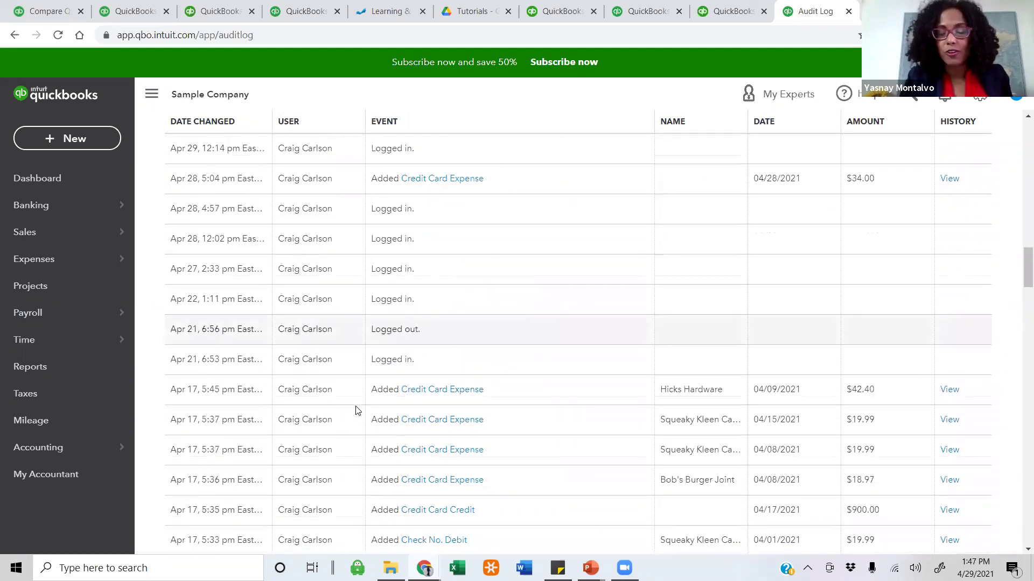
scroll(355, 410, "down", 1)
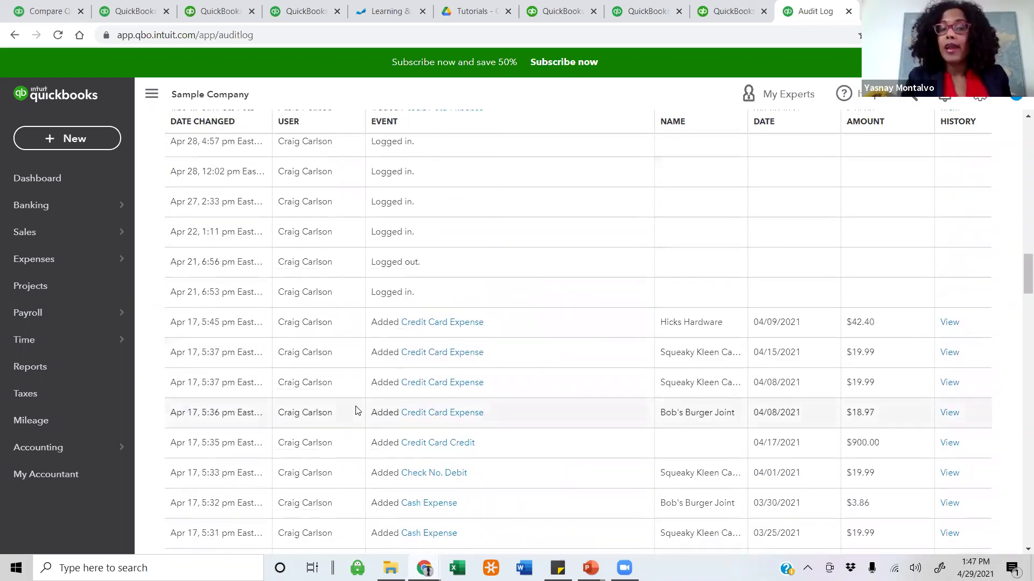
scroll(355, 410, "up", 7)
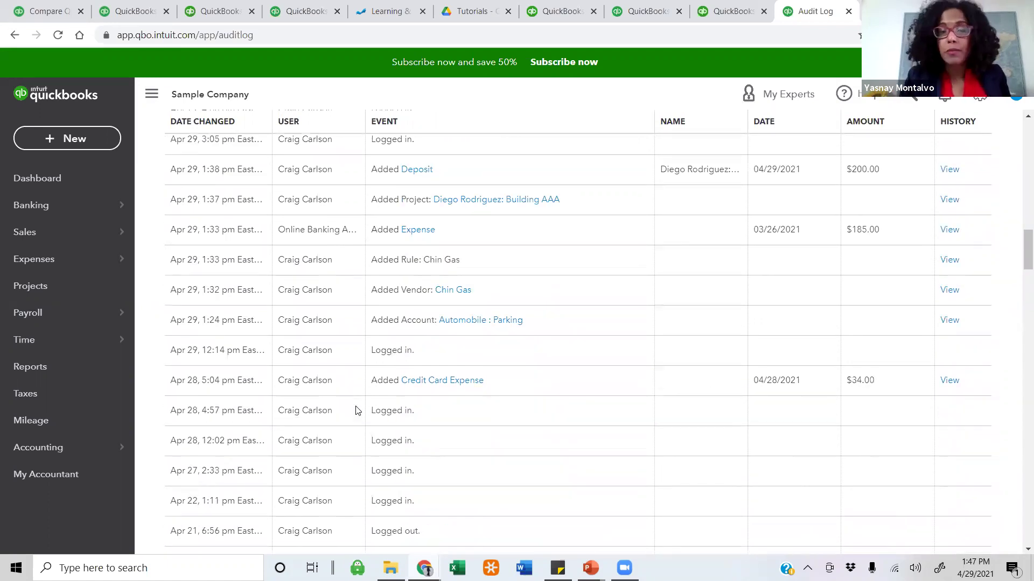
scroll(356, 410, "down", 3)
scroll(356, 410, "down", 3)
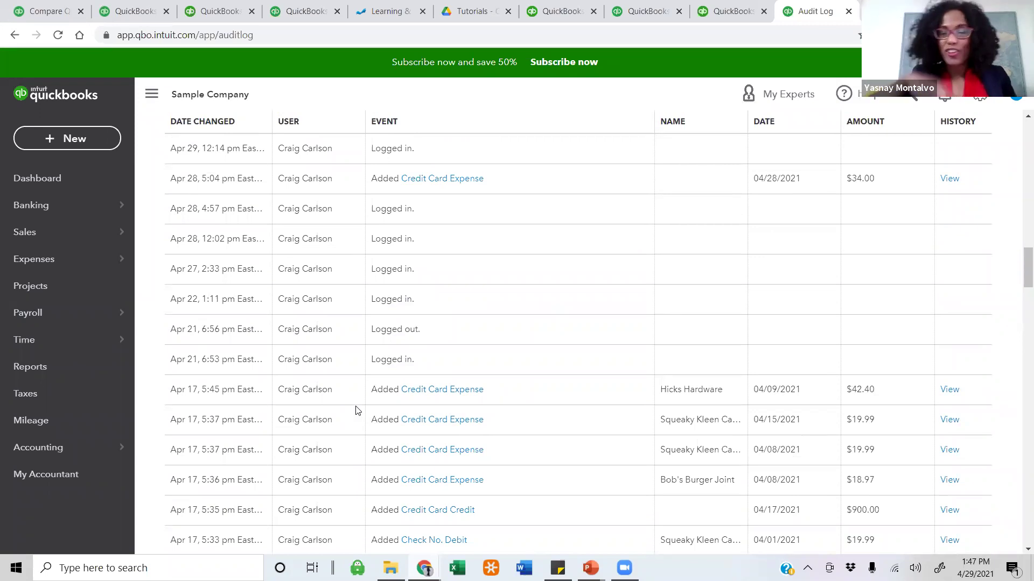
scroll(431, 371, "down", 3)
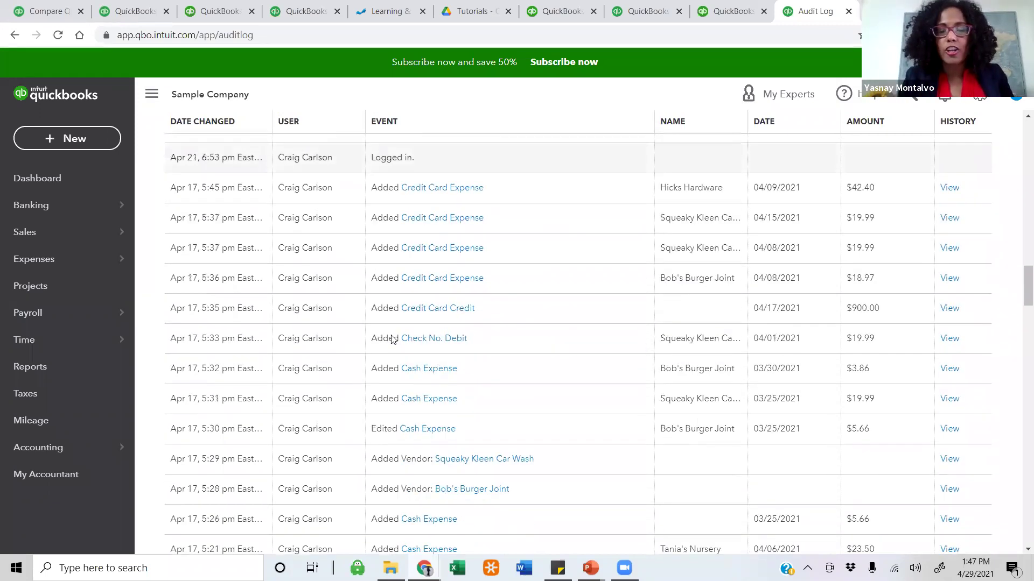
Return to the start of the Audit Log and examine its user, date and event filter options without applying any.
scroll(307, 253, "up", 15)
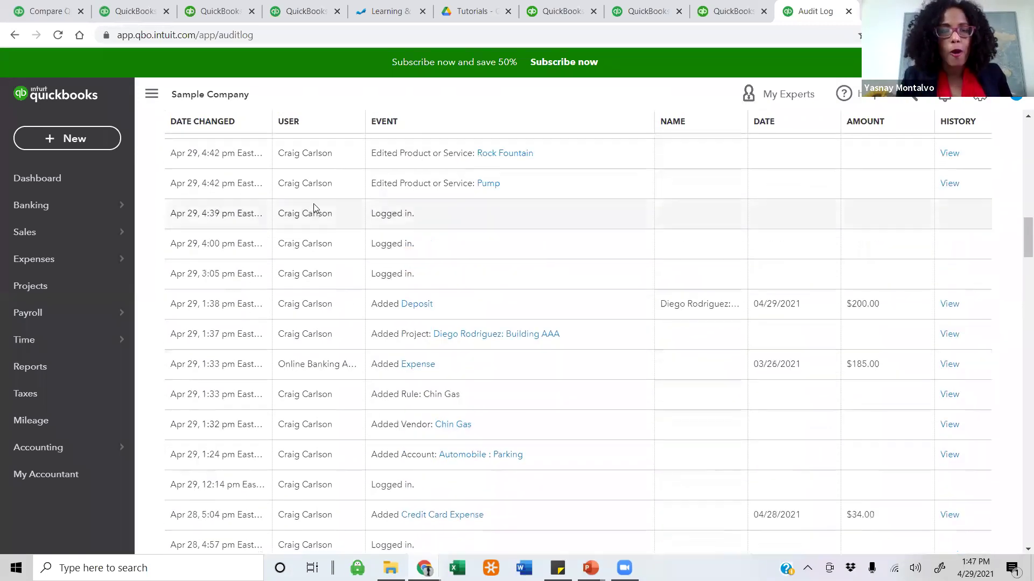
scroll(318, 218, "up", 5)
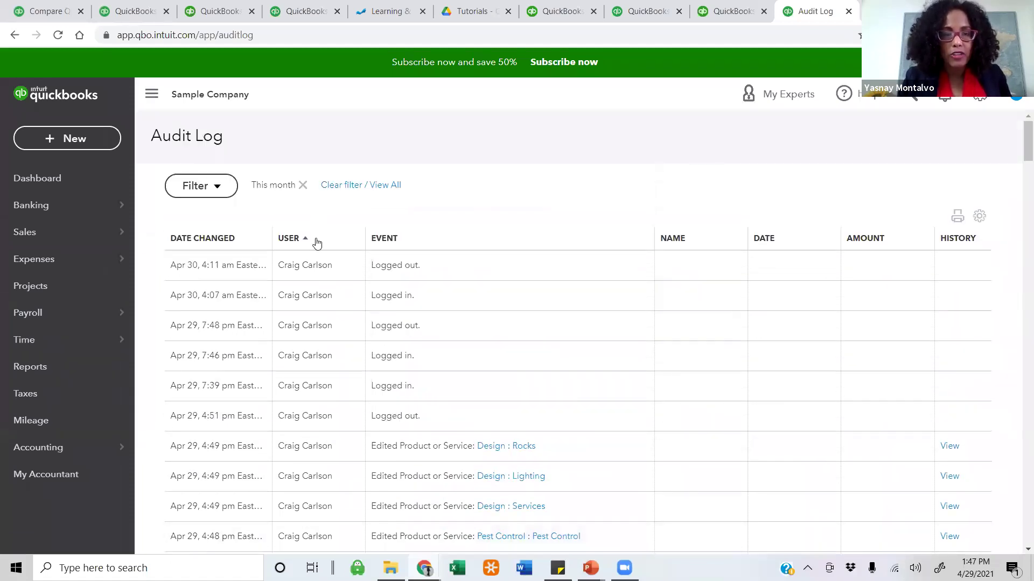
left_click(225, 192)
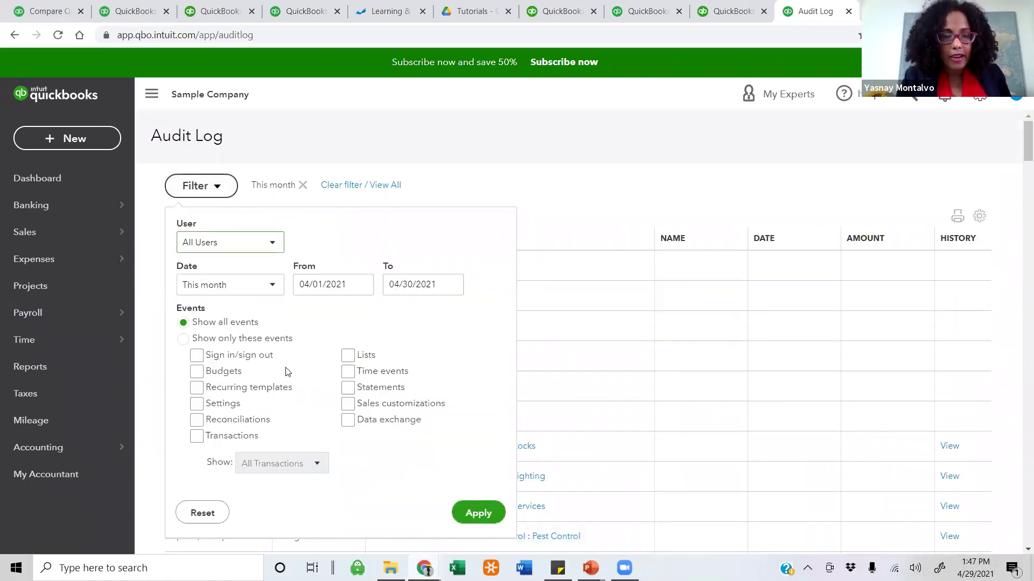
left_click(585, 183)
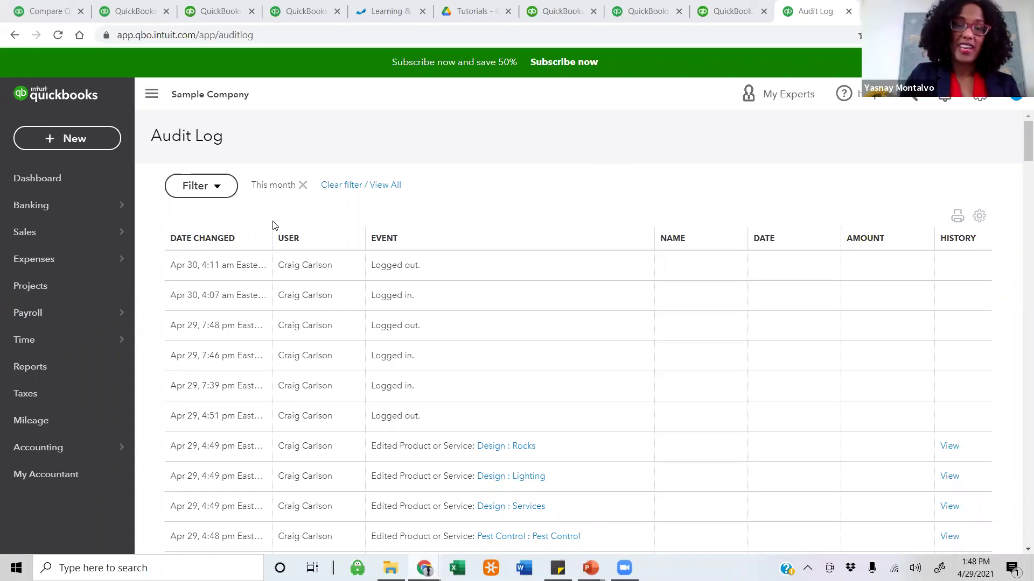
Open the Reconcile page for the Checking account and dismiss the reconciliation introduction.
left_click(105, 451)
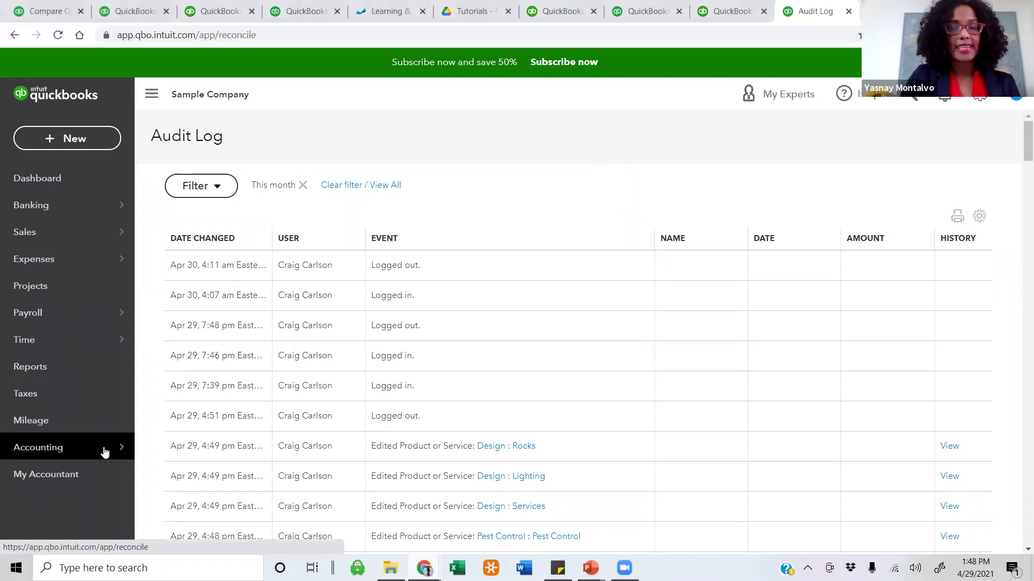
left_click(245, 425)
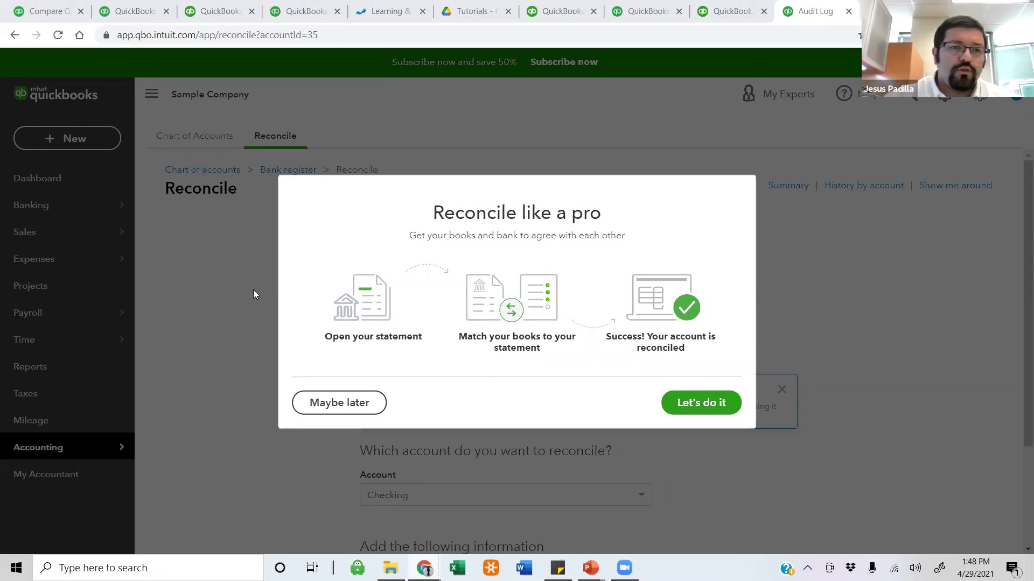
left_click(362, 412)
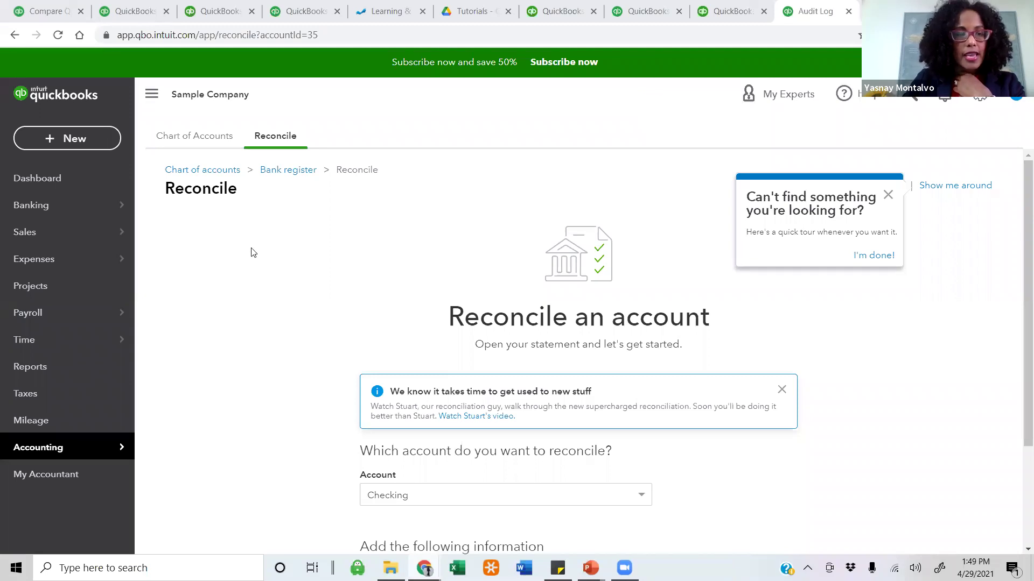
Open the Banking page and show the additional account linking options, including uploading transactions from a file.
left_click(86, 203)
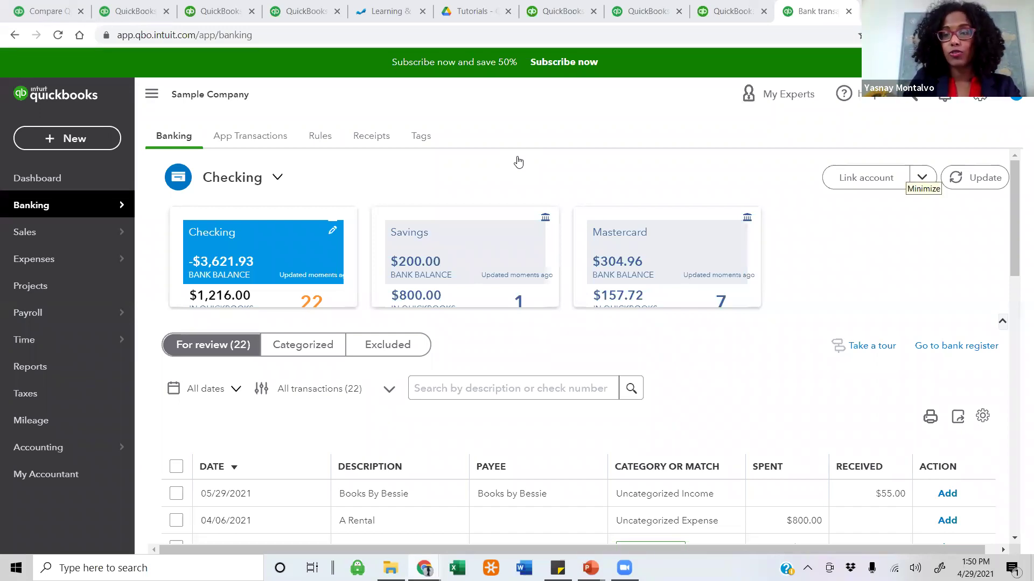
left_click(922, 177)
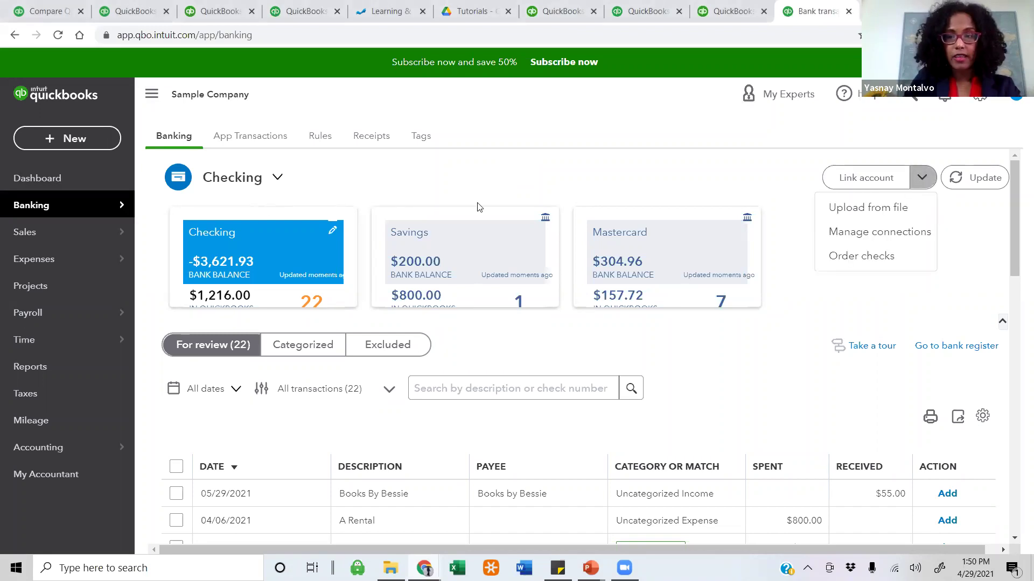
Open the bank file upload page, view the file selection dialog without choosing a file, and examine the upload and secure bank connection options.
left_click(875, 209)
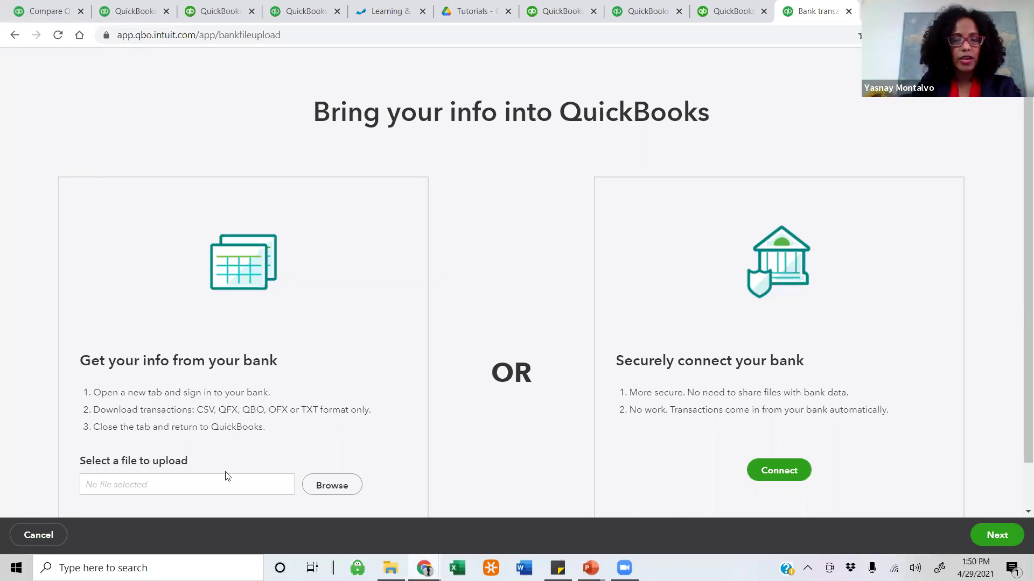
left_click(315, 486)
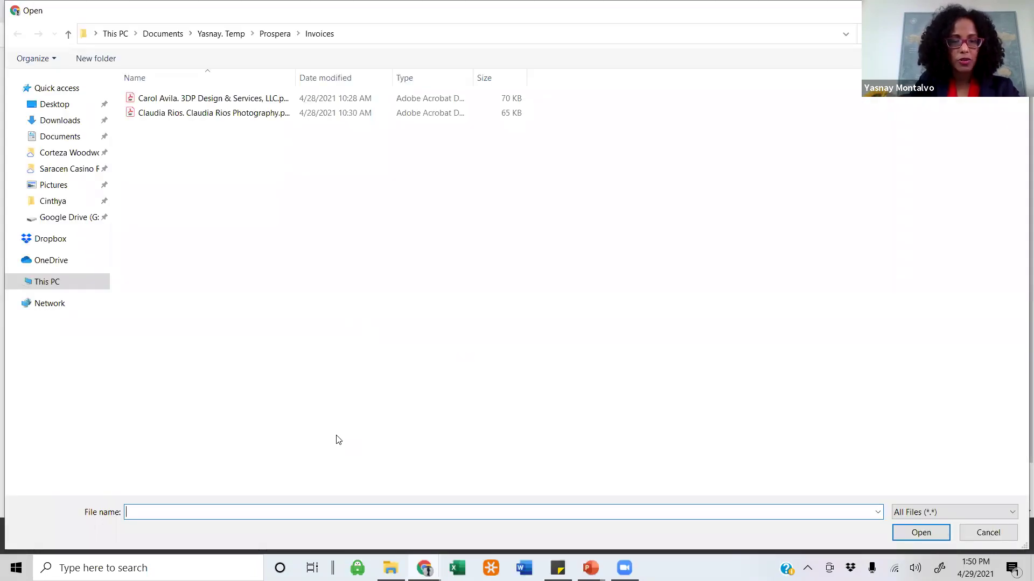
key("Escape")
scroll(554, 425, "down", 1)
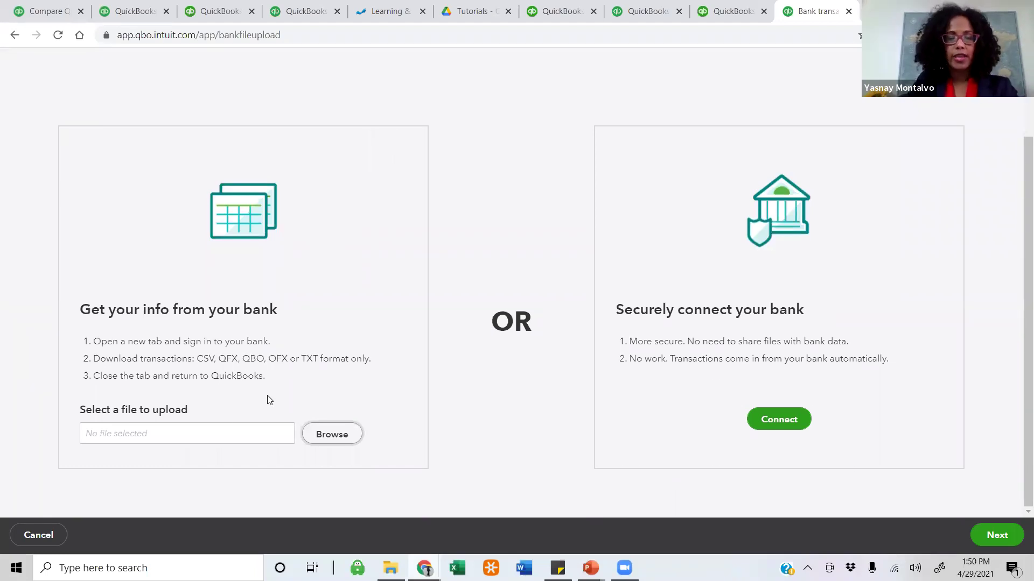
scroll(1002, 142, "up", 1)
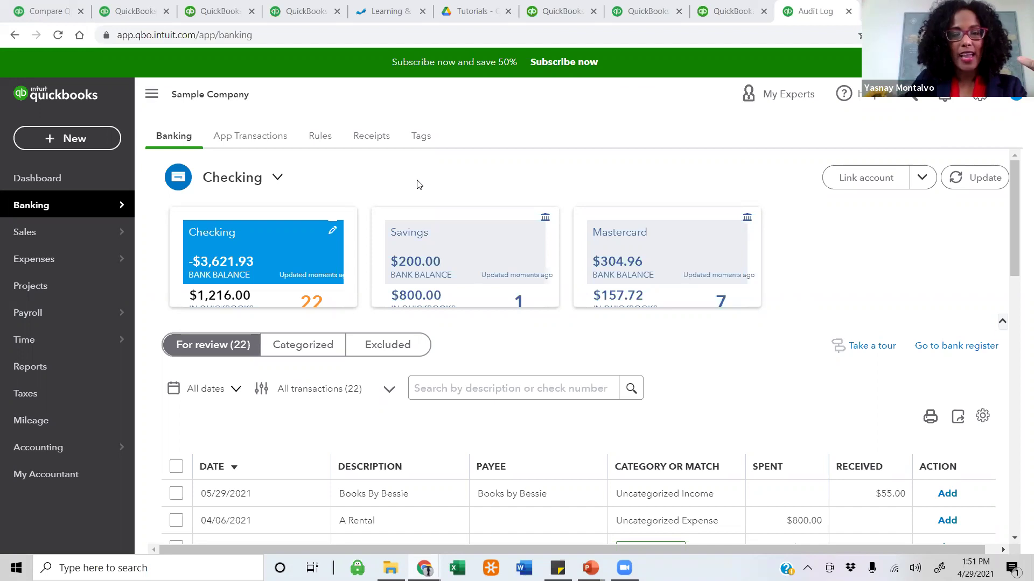
Open Expense Transactions and examine the new transaction types and the check ordering and bill payment options without choosing any.
left_click(81, 269)
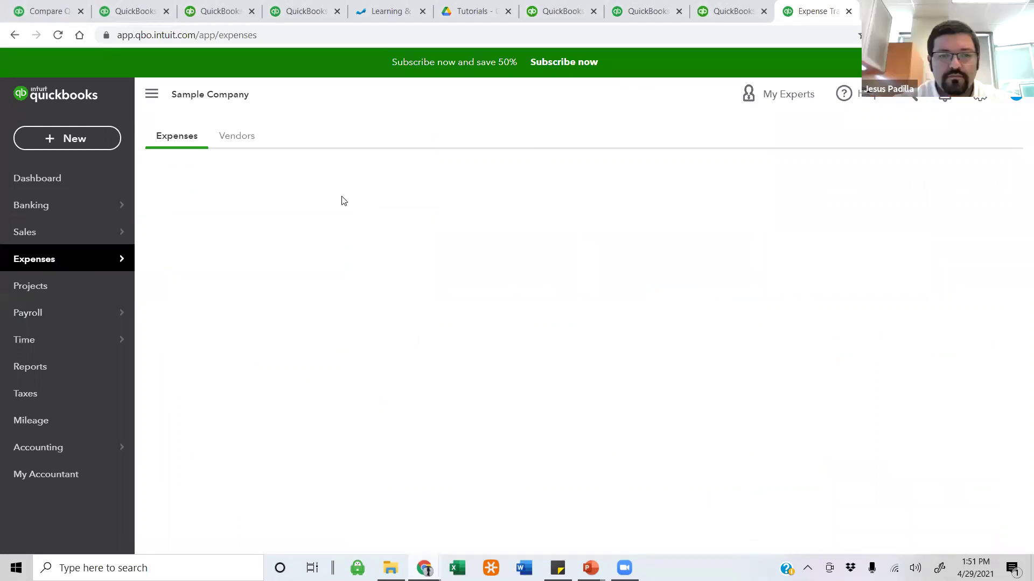
left_click(986, 179)
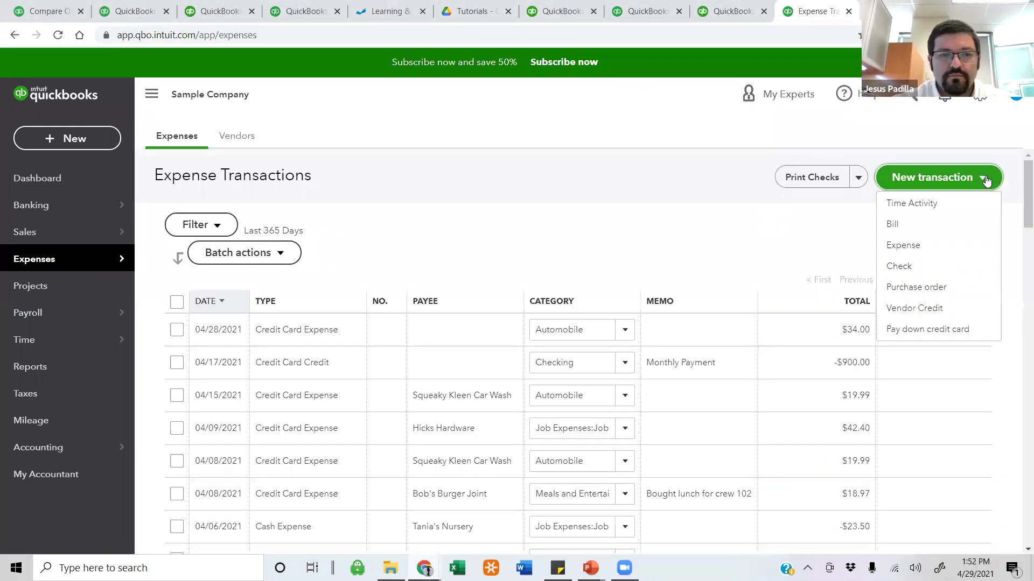
left_click(828, 195)
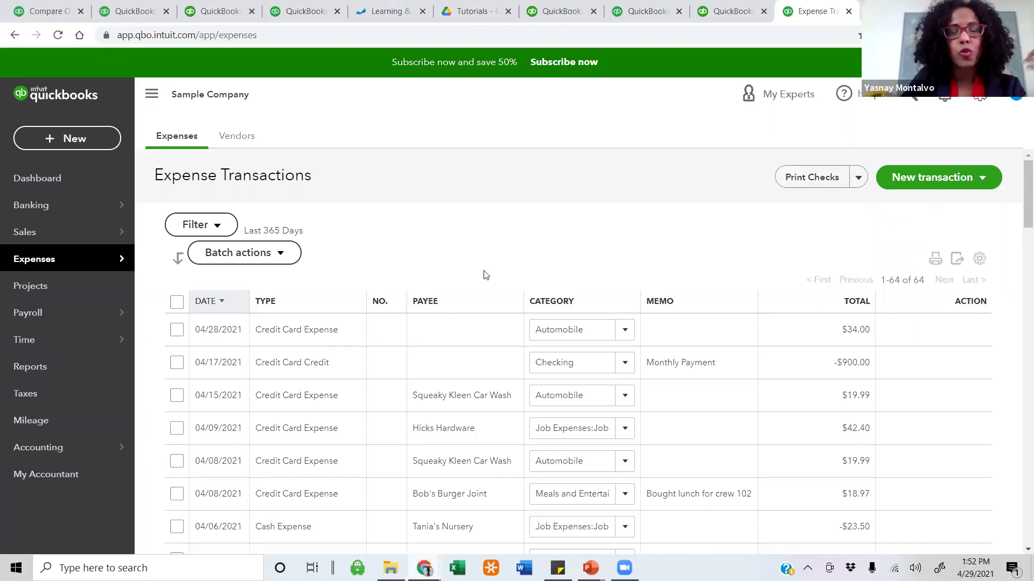
left_click(858, 179)
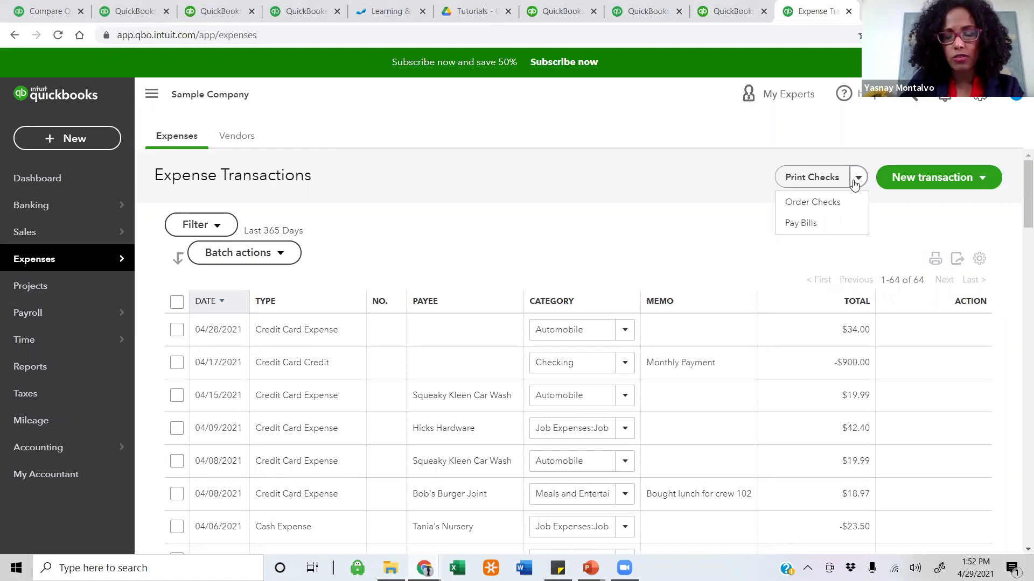
left_click(732, 238)
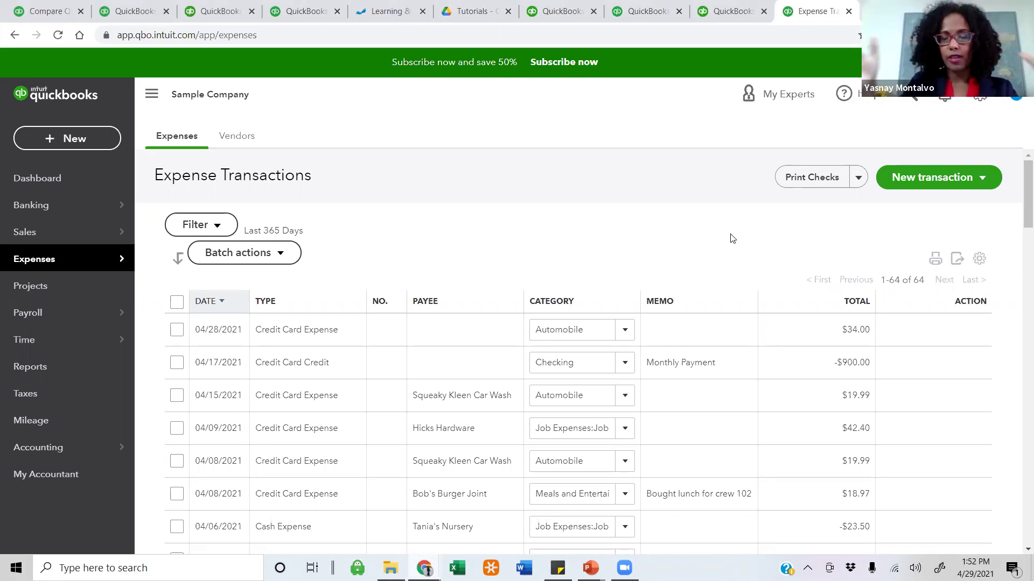
Revisit the Reconcile page, and open the Profit and Loss report from the favorite reports with its Excel and PDF export options shown.
left_click(59, 455)
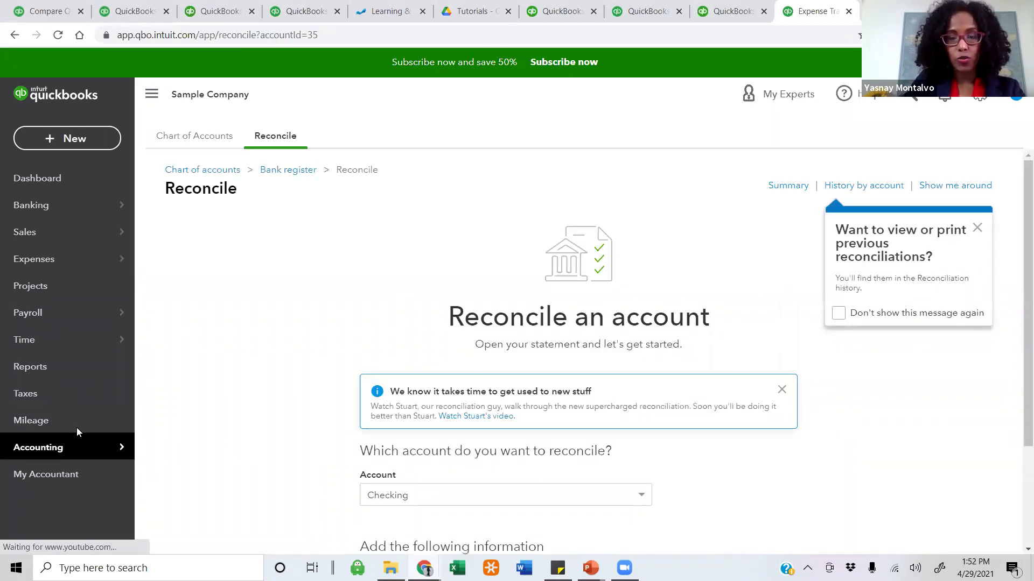
left_click(79, 365)
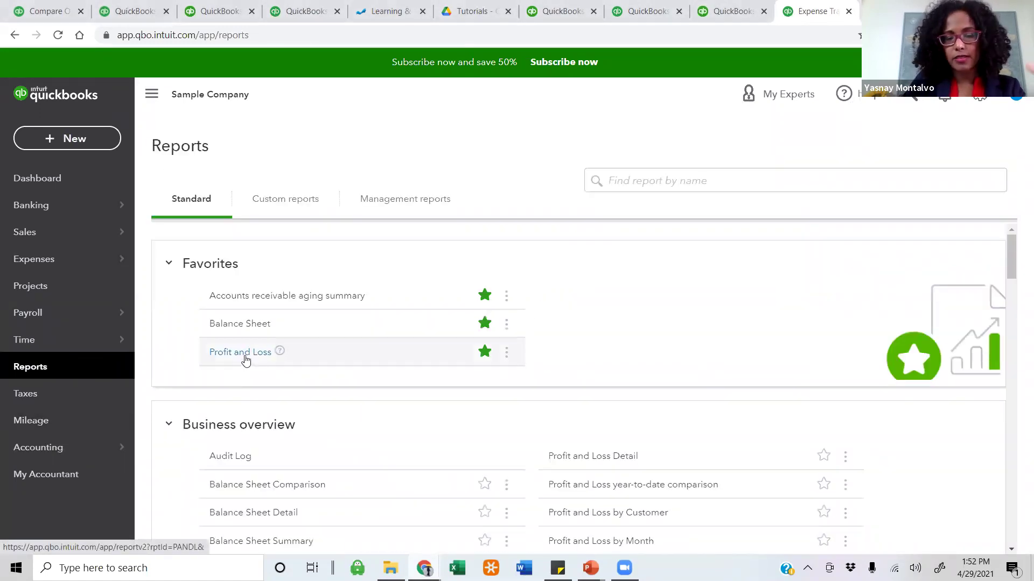
left_click(245, 360)
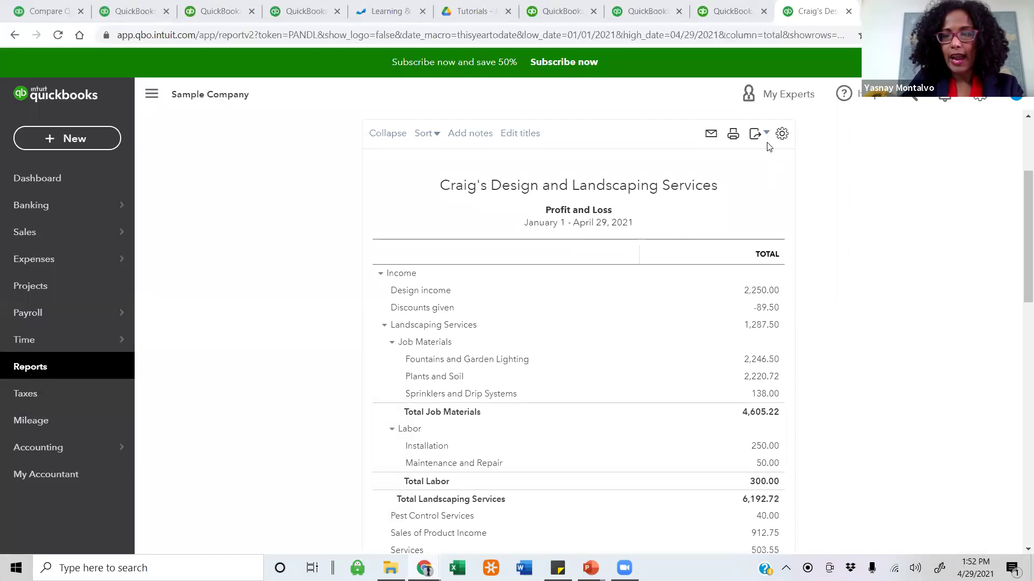
left_click(759, 202)
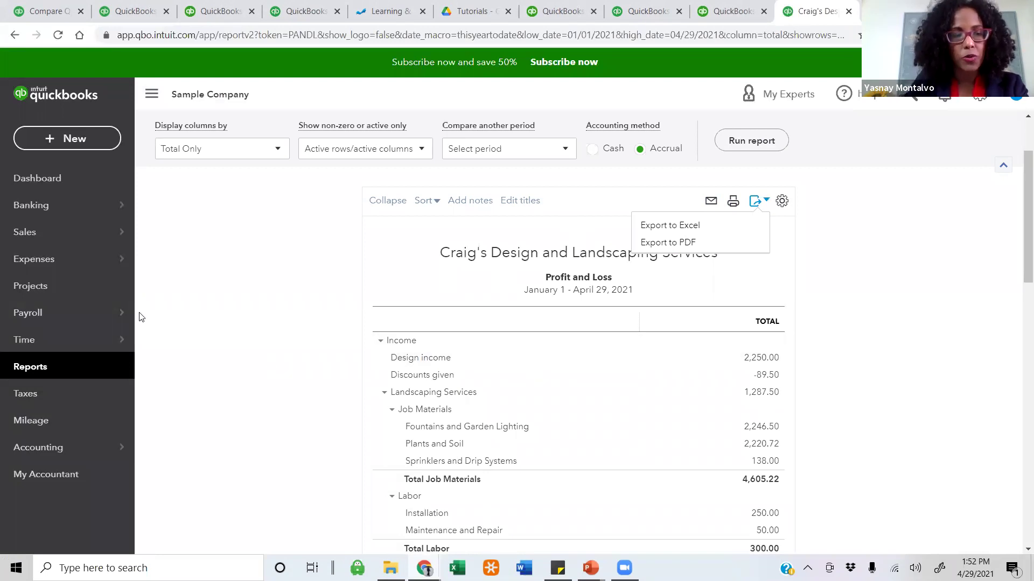
mouse_move(88, 264)
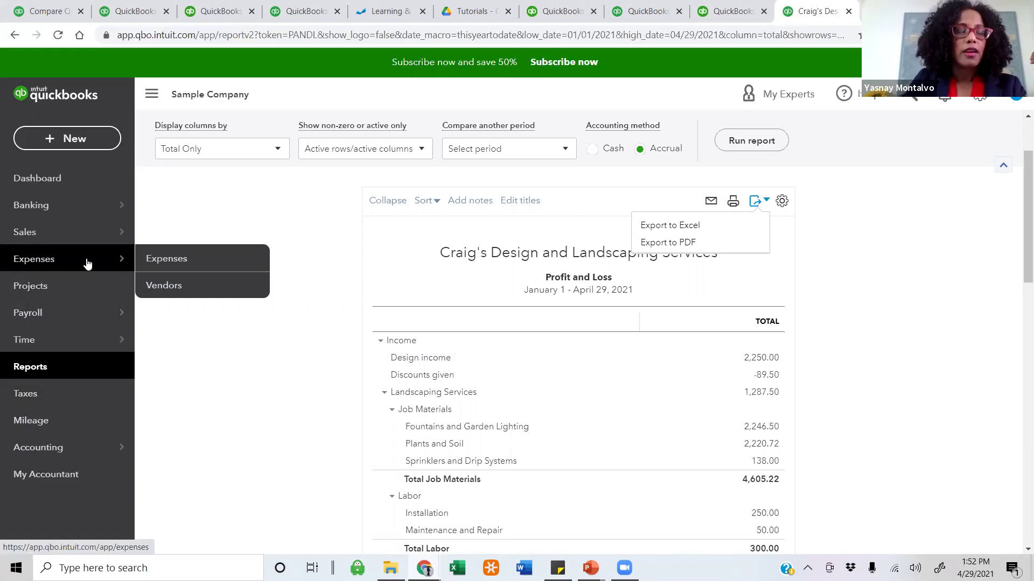
mouse_move(77, 231)
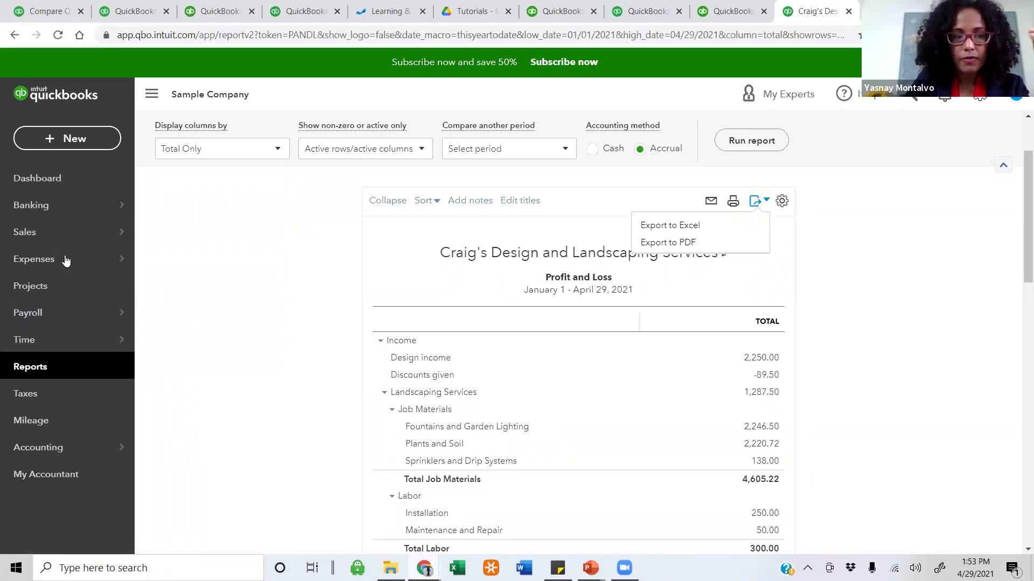
mouse_move(61, 271)
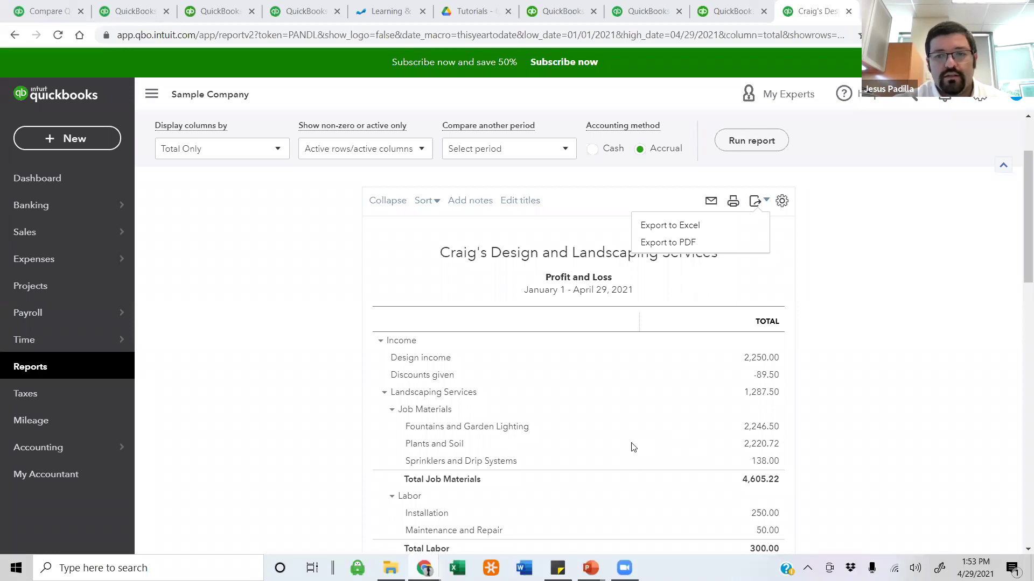
Switch to the editing window of the PowerPoint presentation "Introduccion a Quickbooks. Espanol updated.pptx".
mouse_move(591, 568)
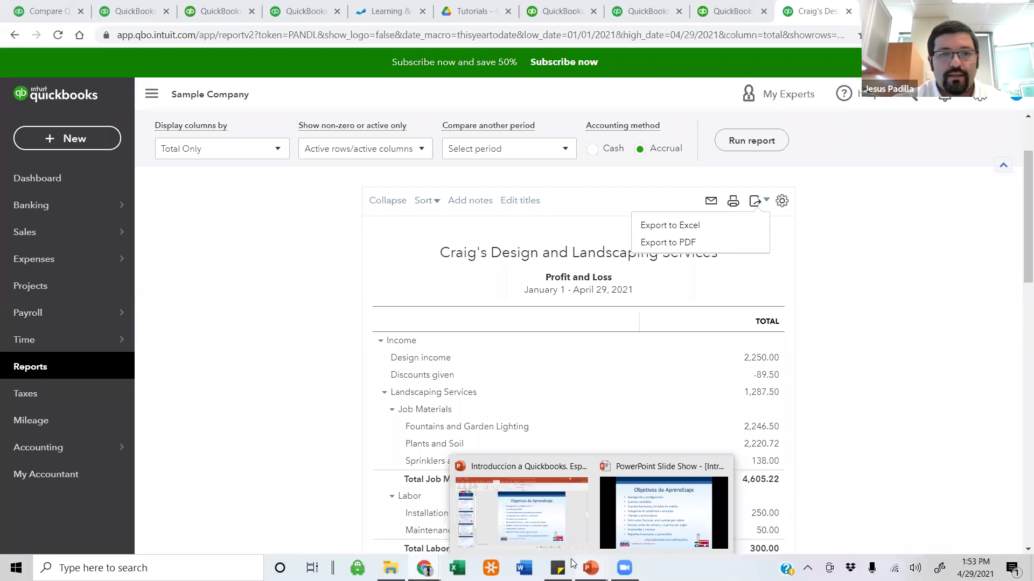
left_click(547, 497)
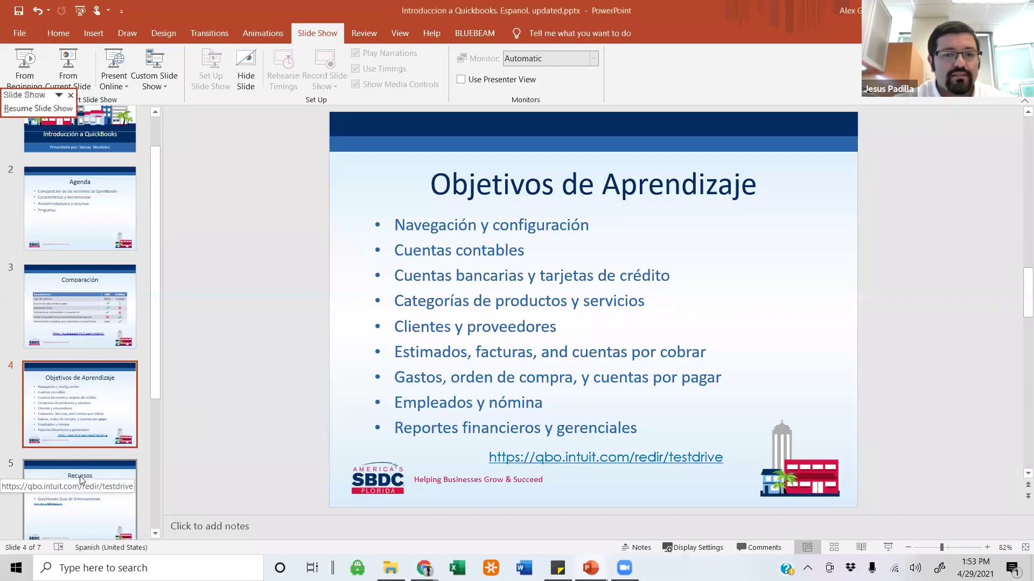